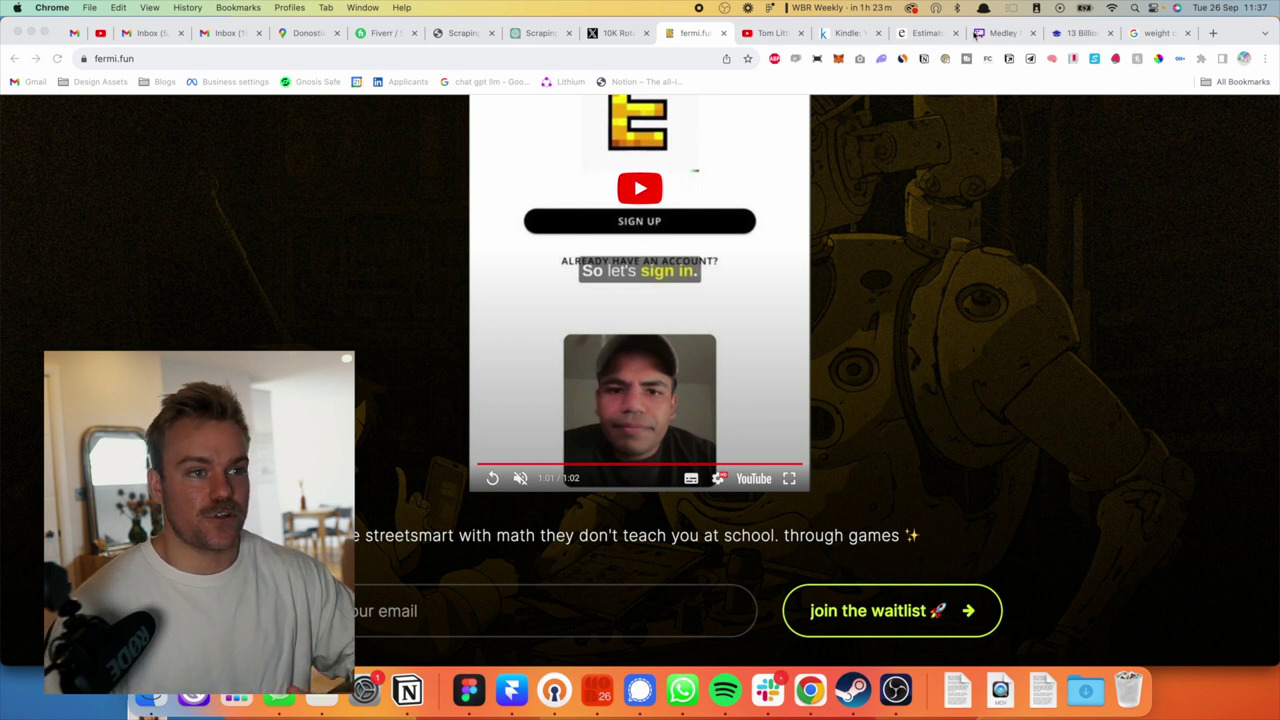
# Switch to the estimatooor.xyz page and generate an estimation question on the topic "wood".
pyautogui.click(921, 36)
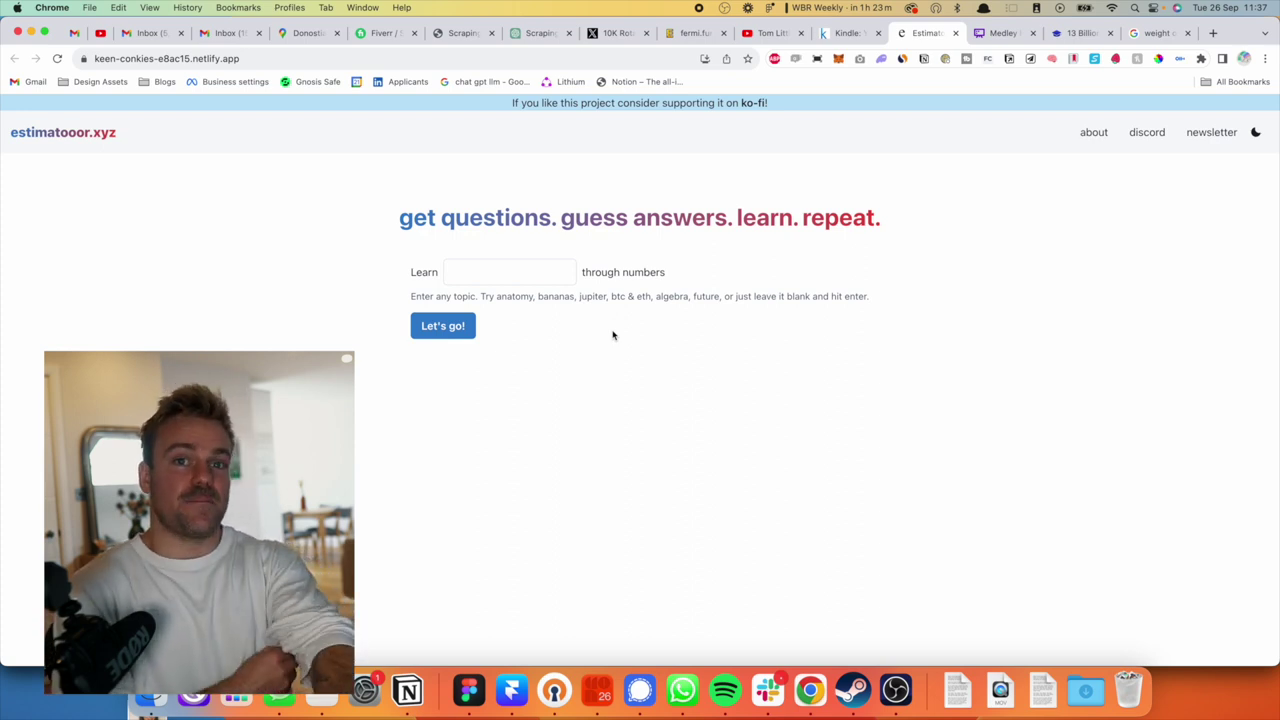
pyautogui.click(512, 275)
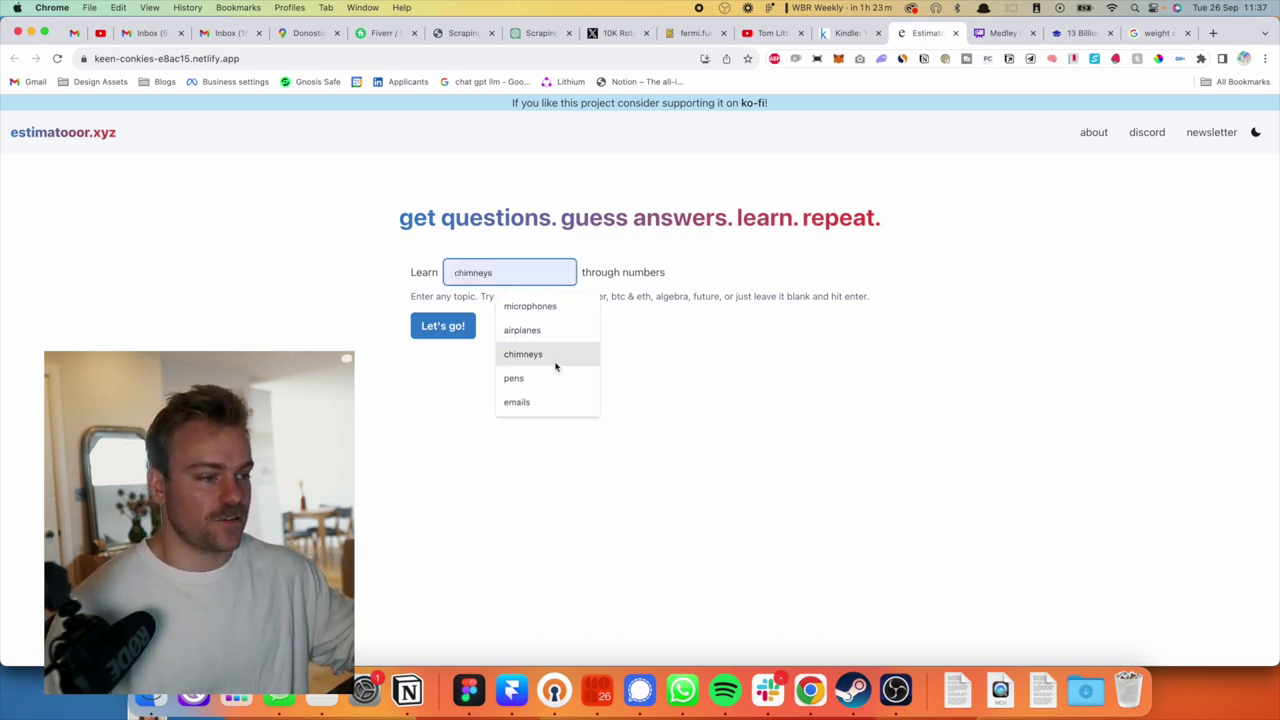
pyautogui.click(448, 423)
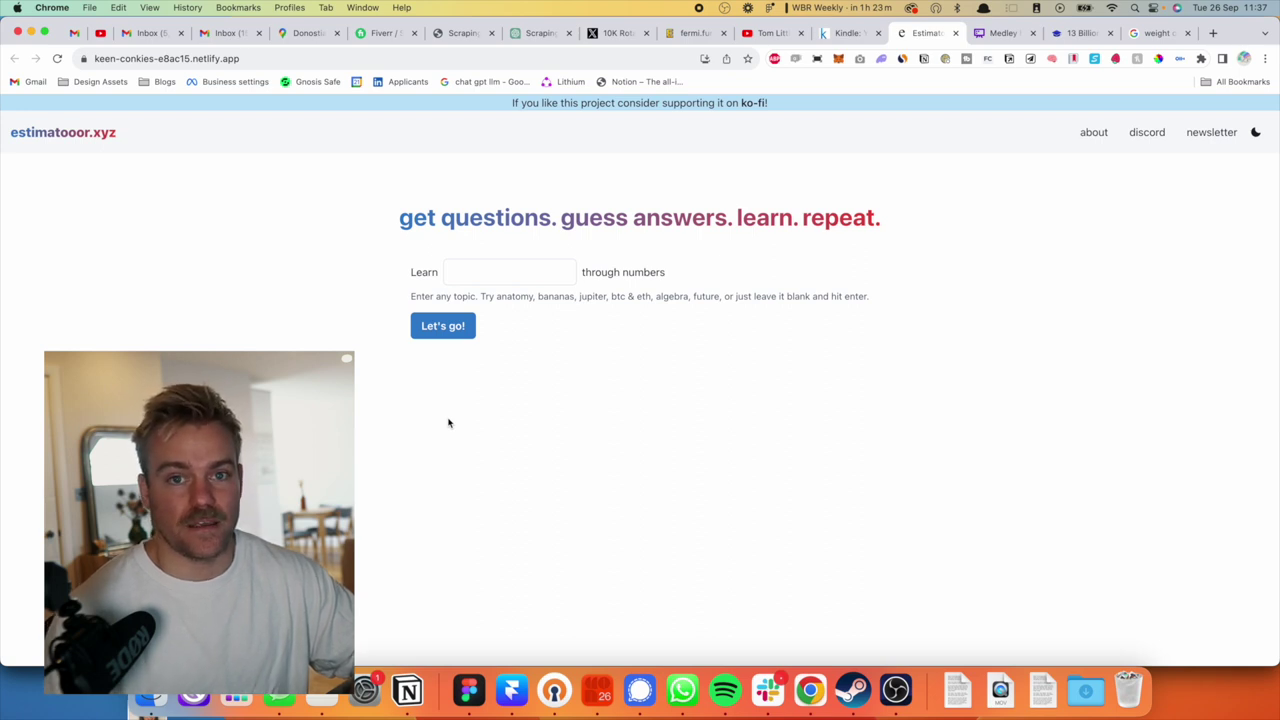
pyautogui.click(481, 276)
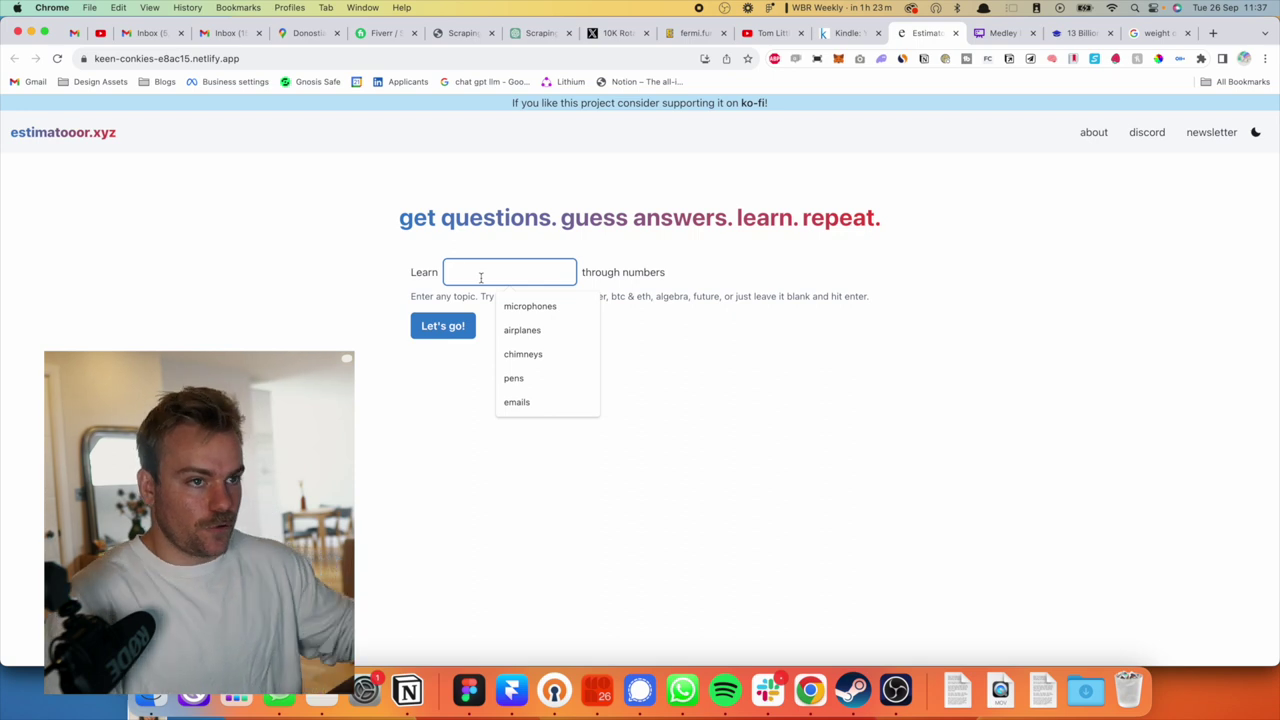
pyautogui.write('wood')
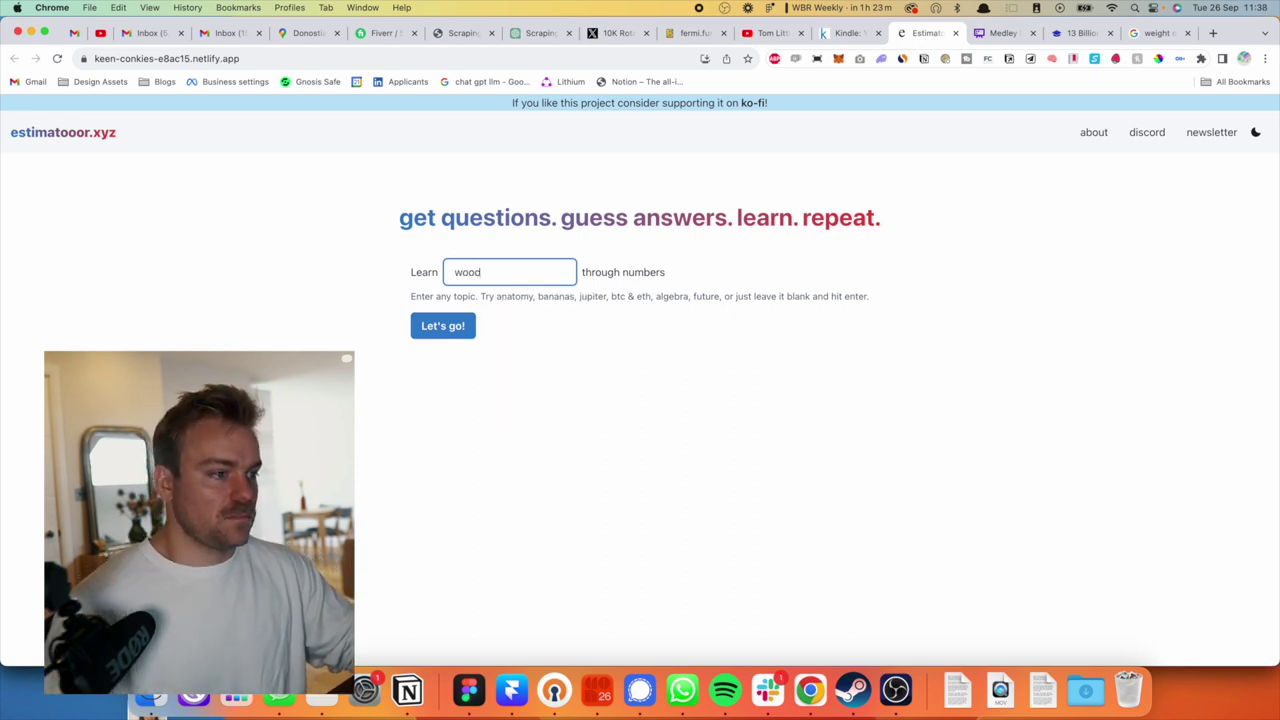
pyautogui.click(465, 327)
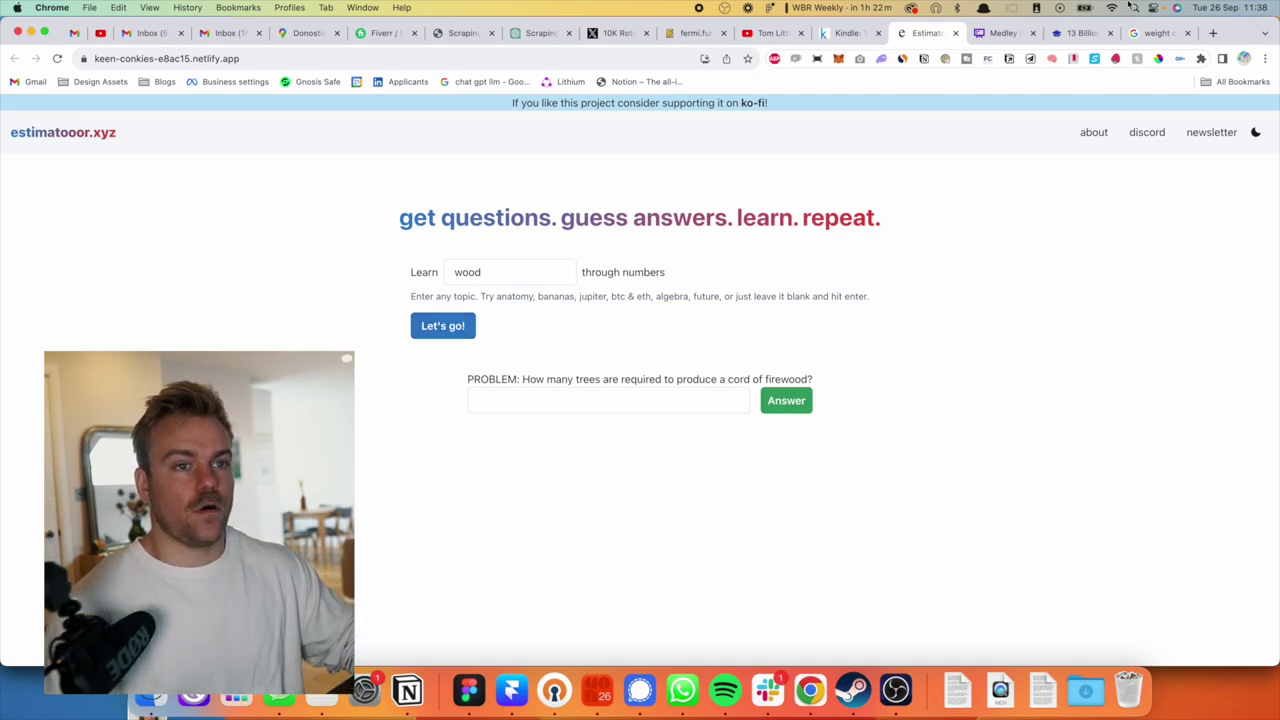
# Open the Medley homepage board on whimsical.com in a new browser tab.
pyautogui.click(1213, 33)
pyautogui.write('whim')
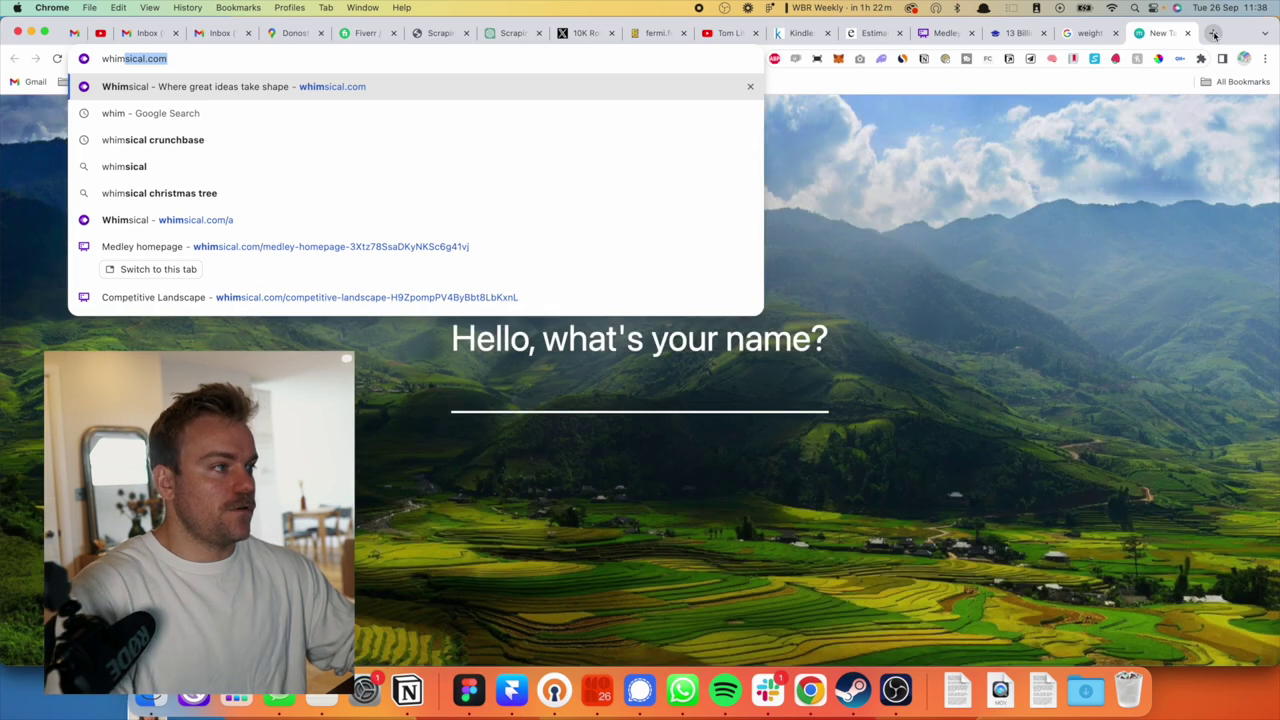
pyautogui.press('Return')
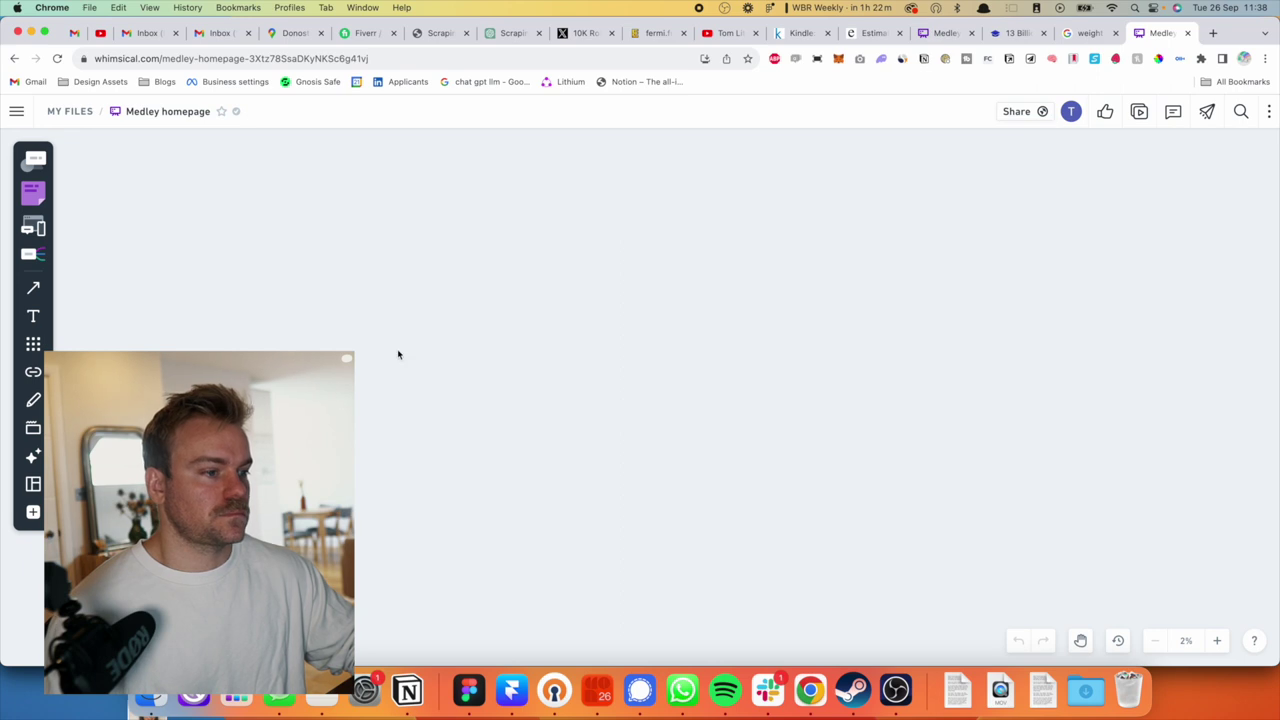
# Add a 192 x 96 rectangle to the blank board area and label it "Weight of cord of firewood".
pyautogui.press('r')
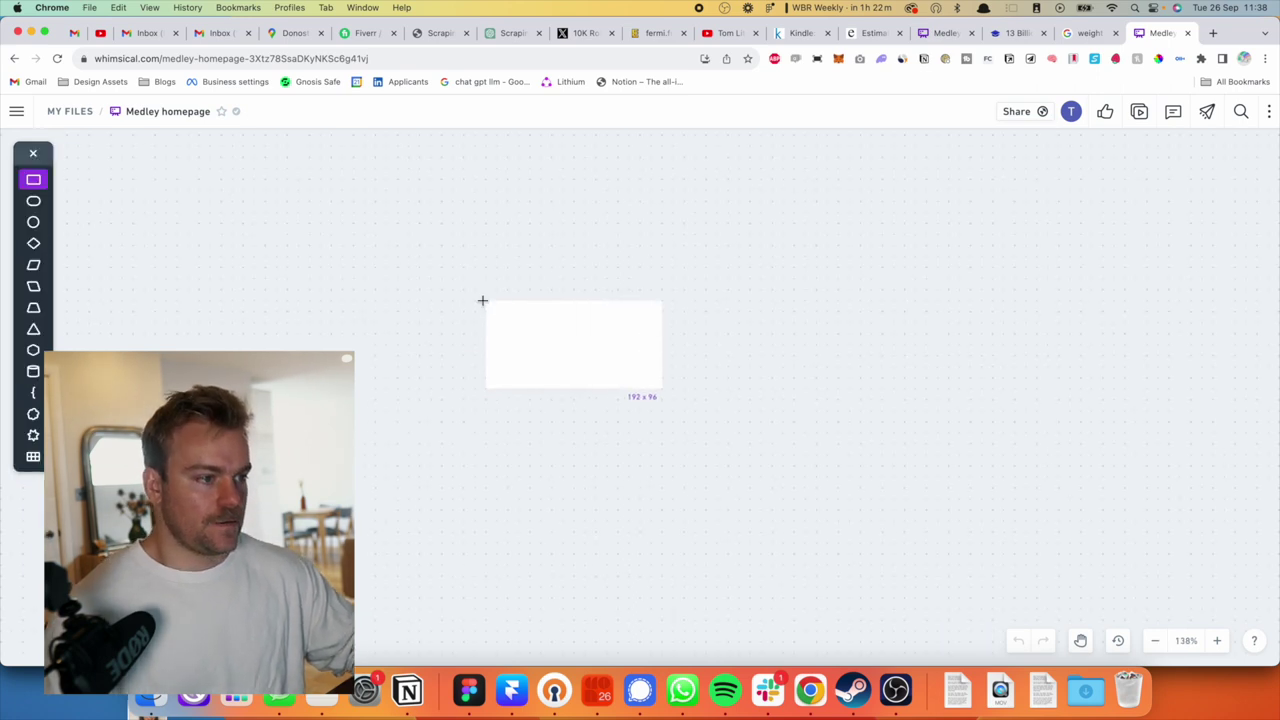
pyautogui.click(521, 256)
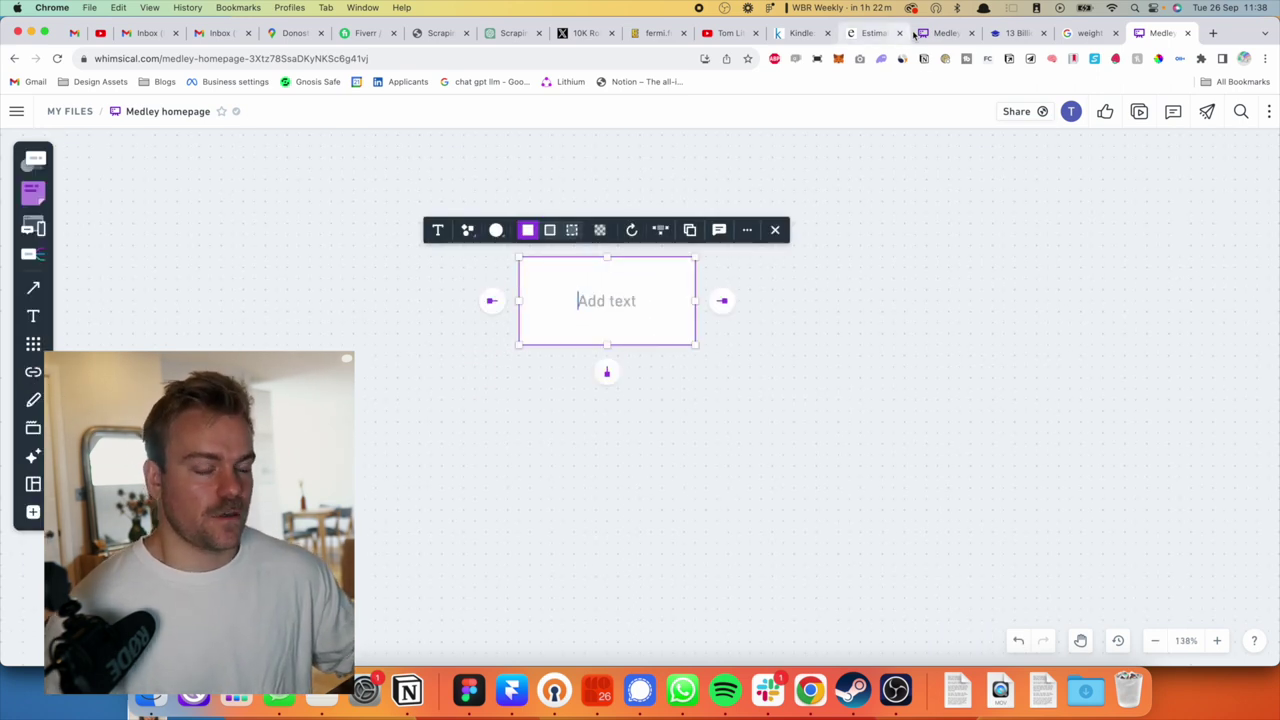
pyautogui.click(639, 334)
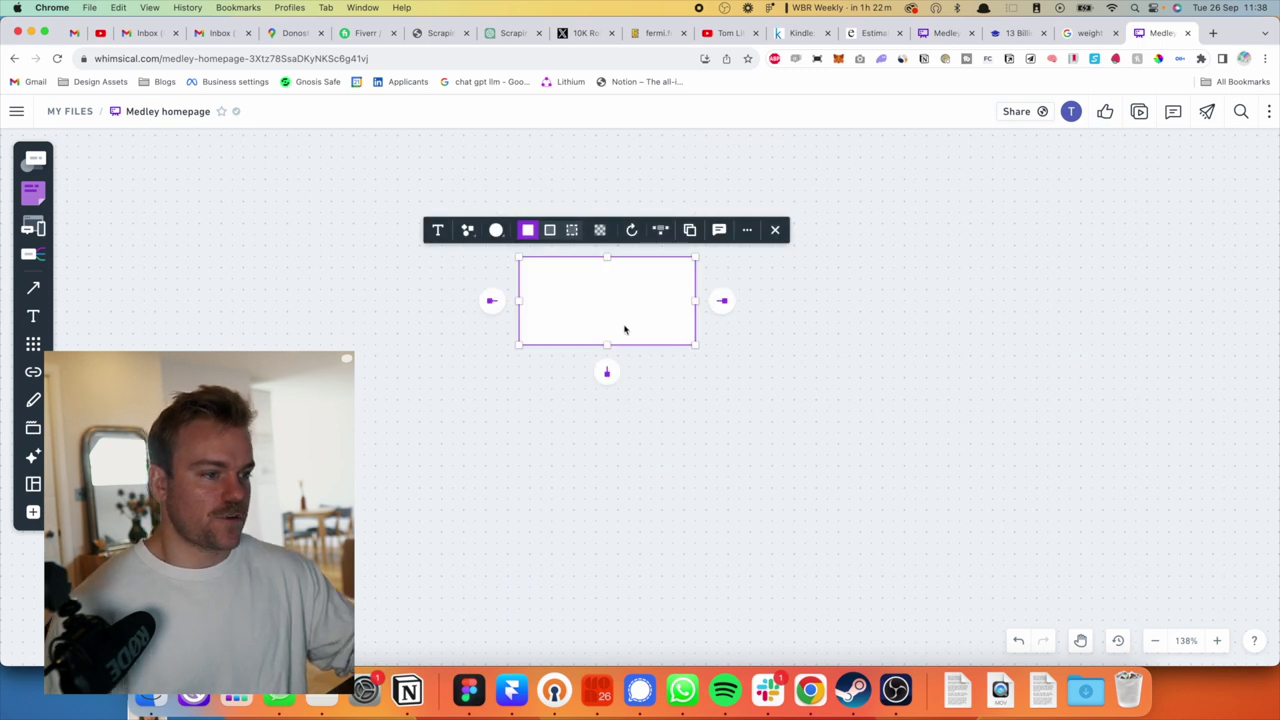
pyautogui.click(627, 330)
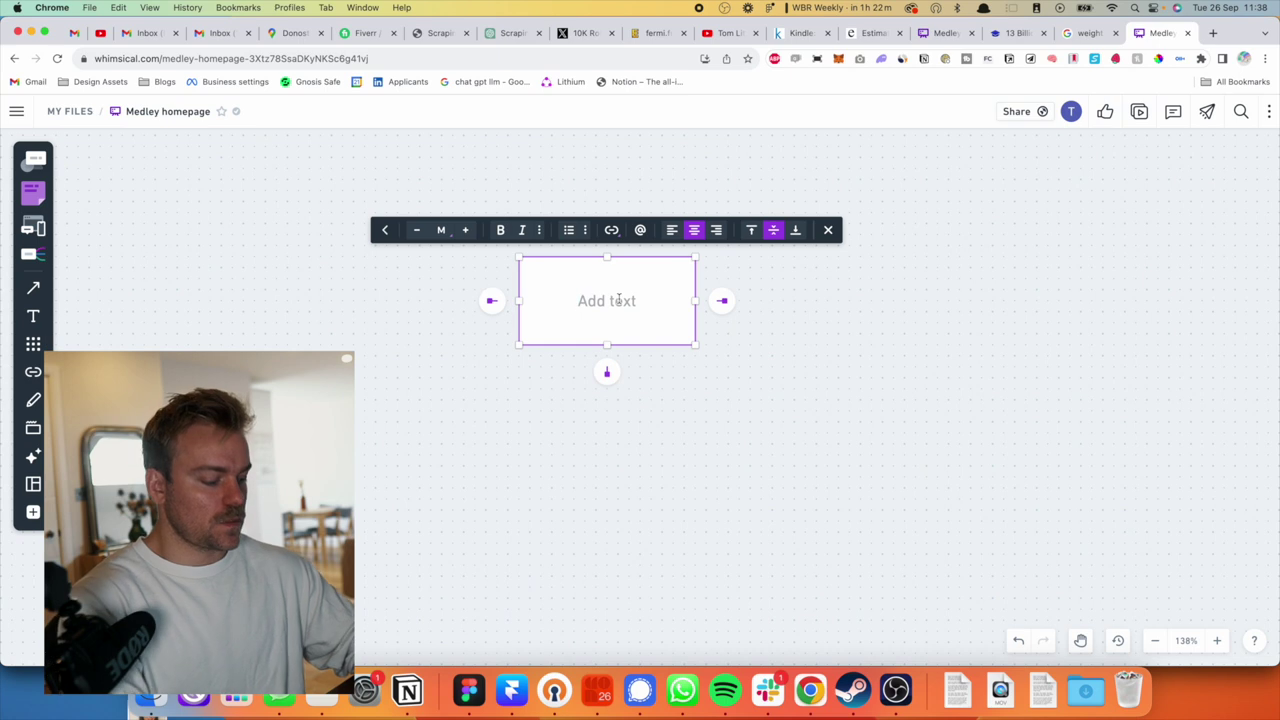
pyautogui.write('Weigh')
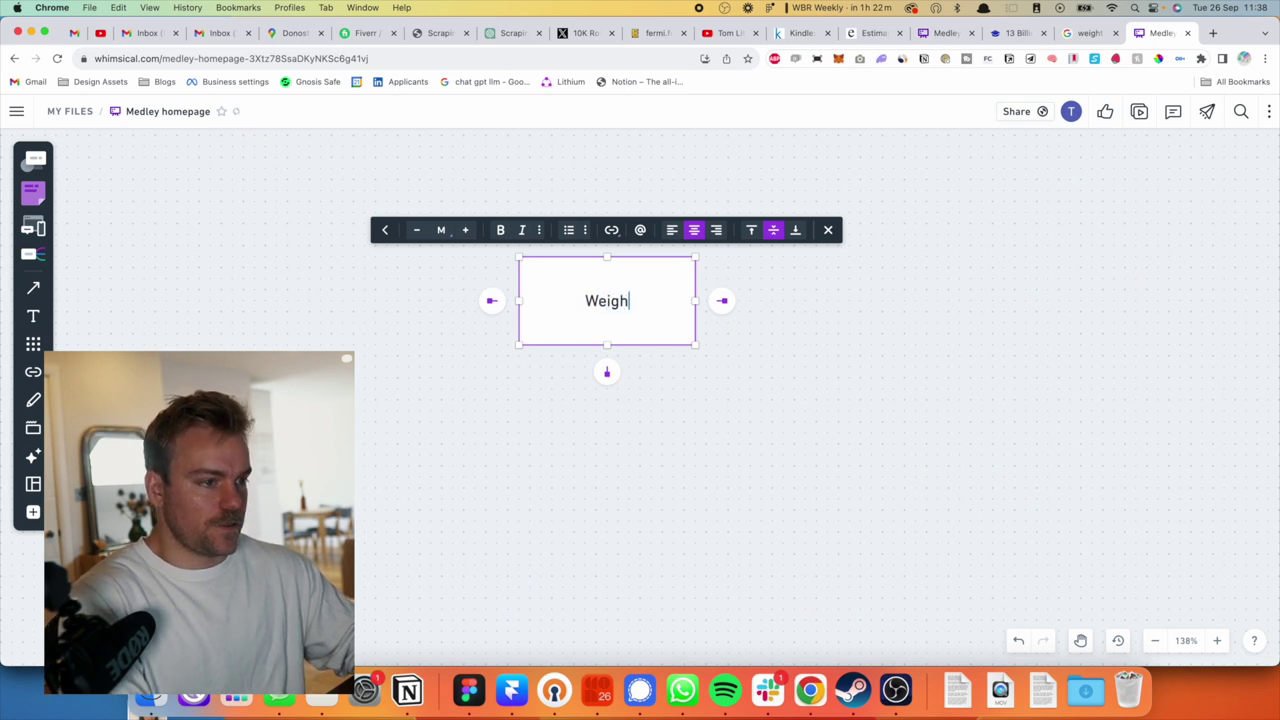
pyautogui.write('t of ')
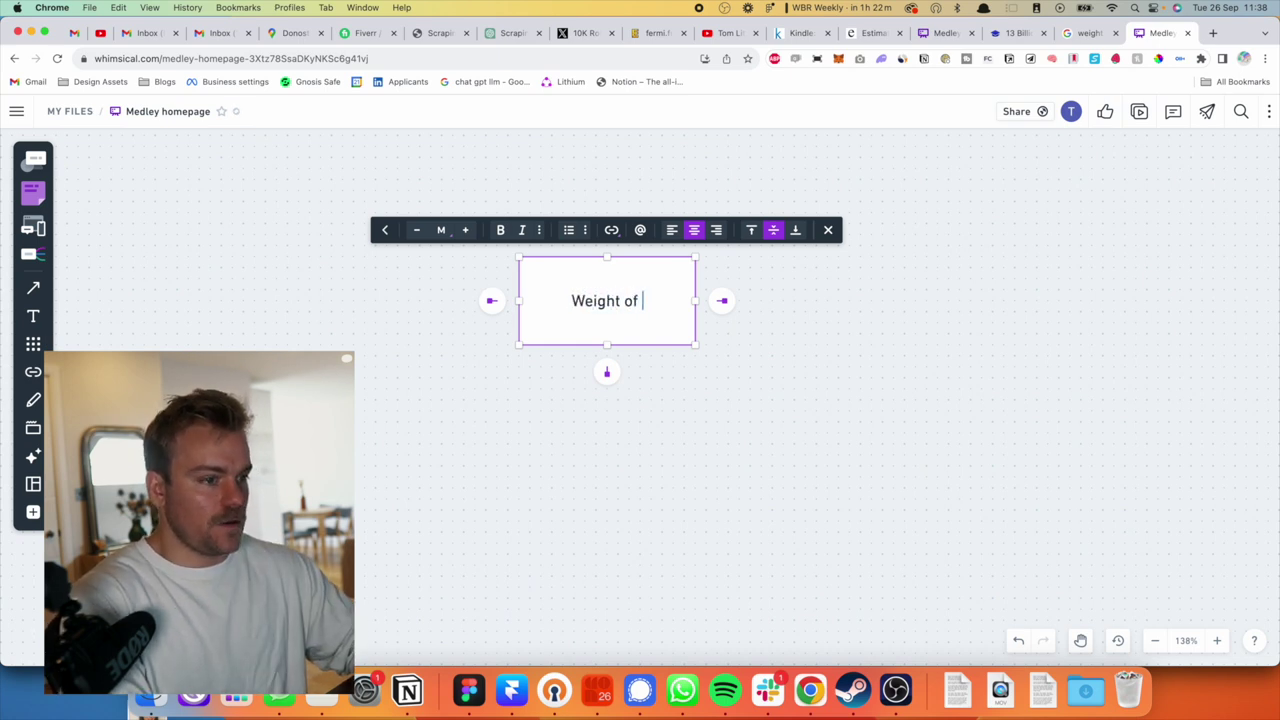
pyautogui.write('cord of ')
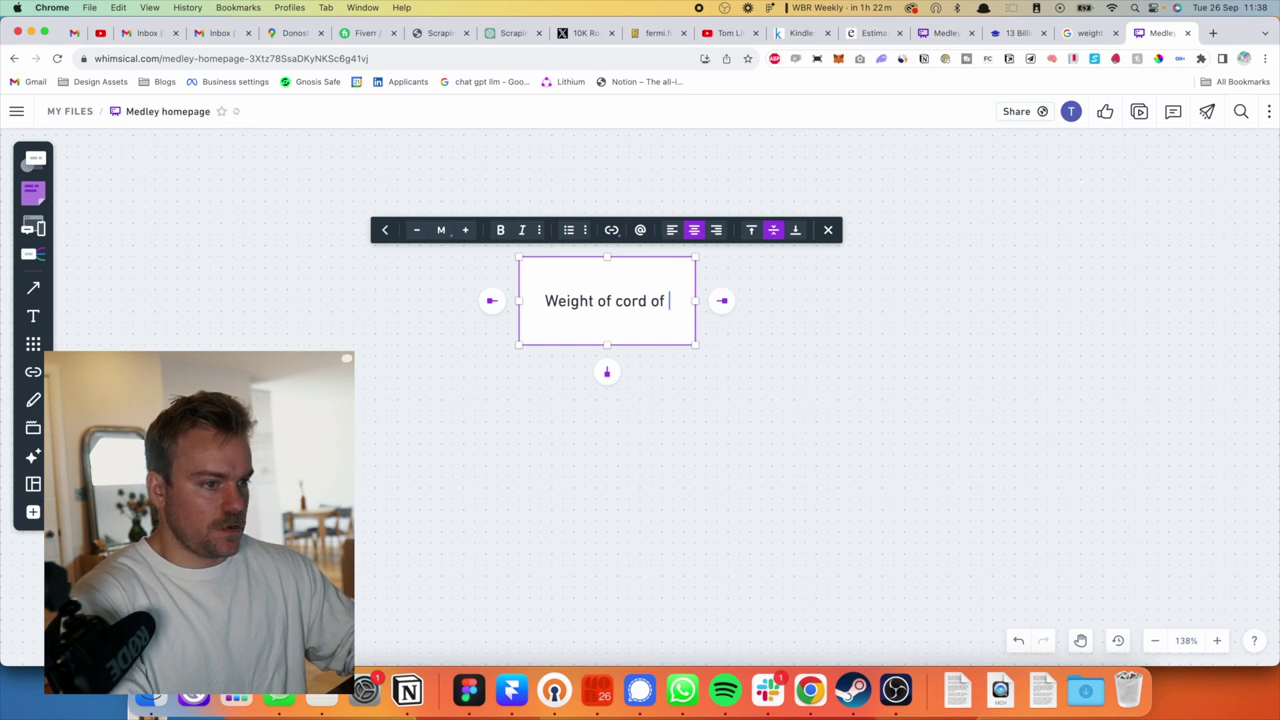
pyautogui.write('firewood')
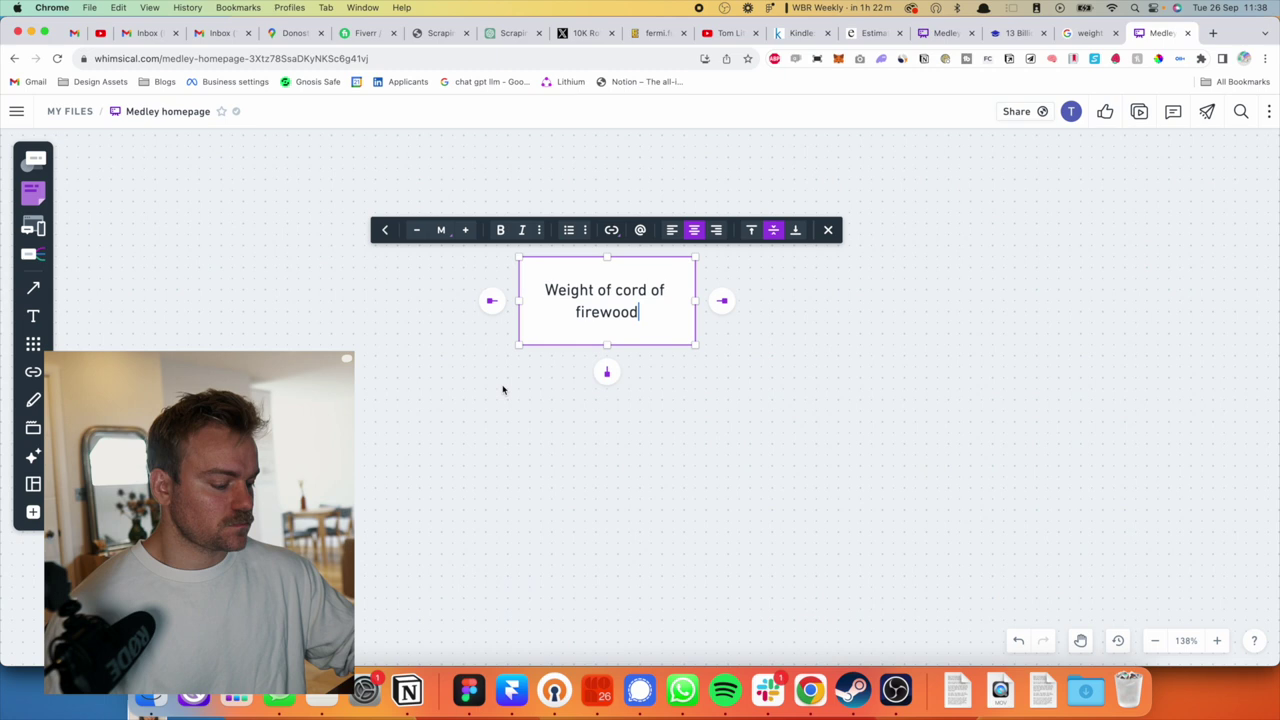
pyautogui.press('Escape')
# Add a rectangle labelled "Weight of a tree" below the firewood box and align it with that box.
pyautogui.press('r')
pyautogui.click(530, 390)
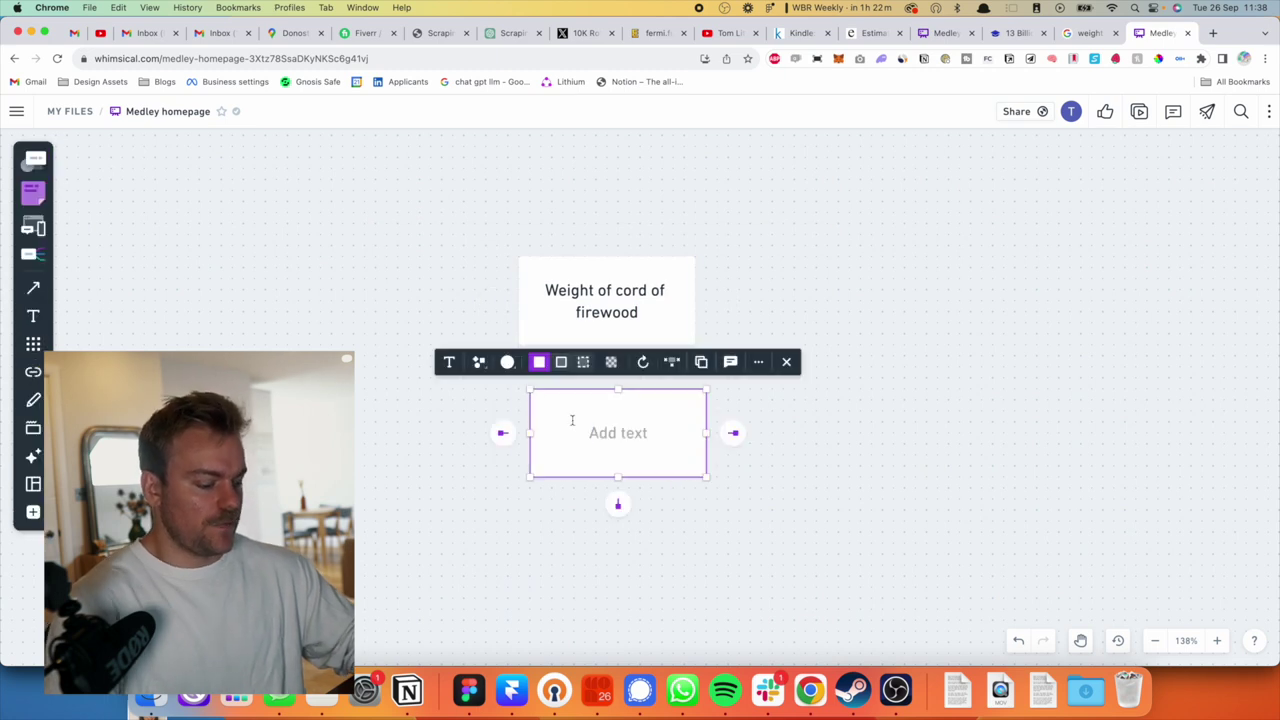
pyautogui.write('Weight of a tre')
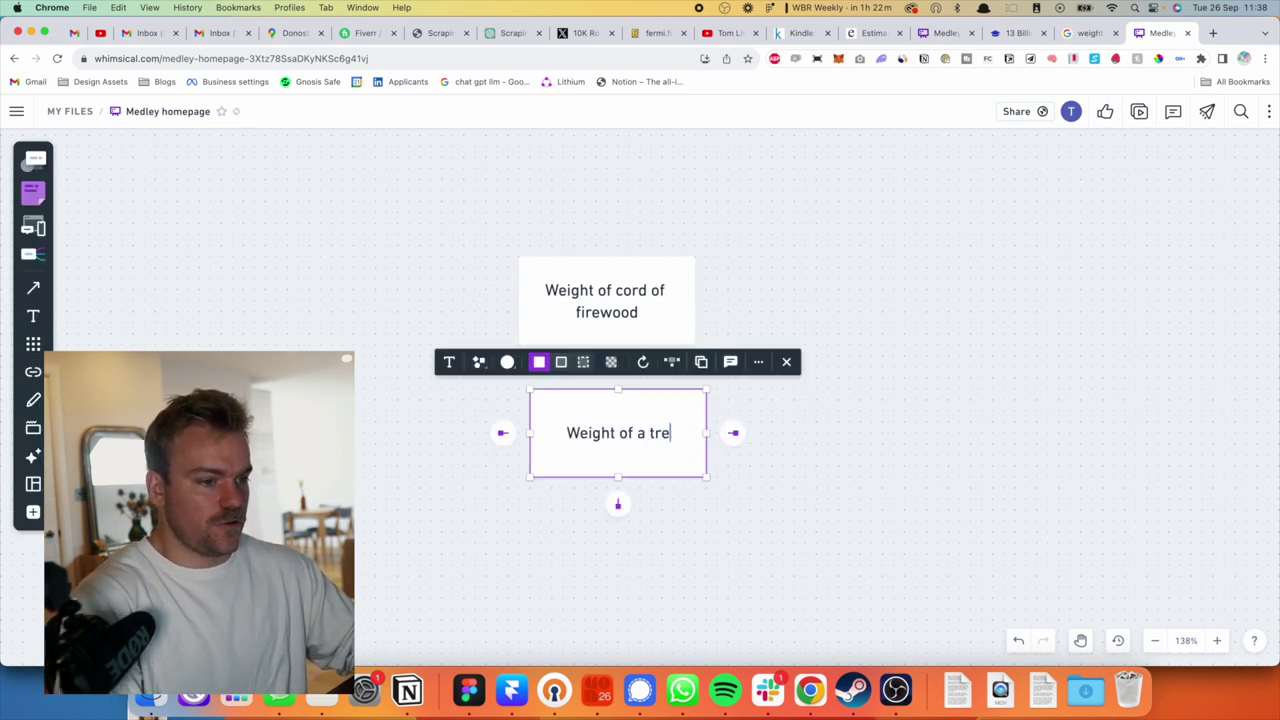
pyautogui.write('e')
pyautogui.click(437, 486)
pyautogui.moveTo(594, 437); pyautogui.dragTo(580, 446)
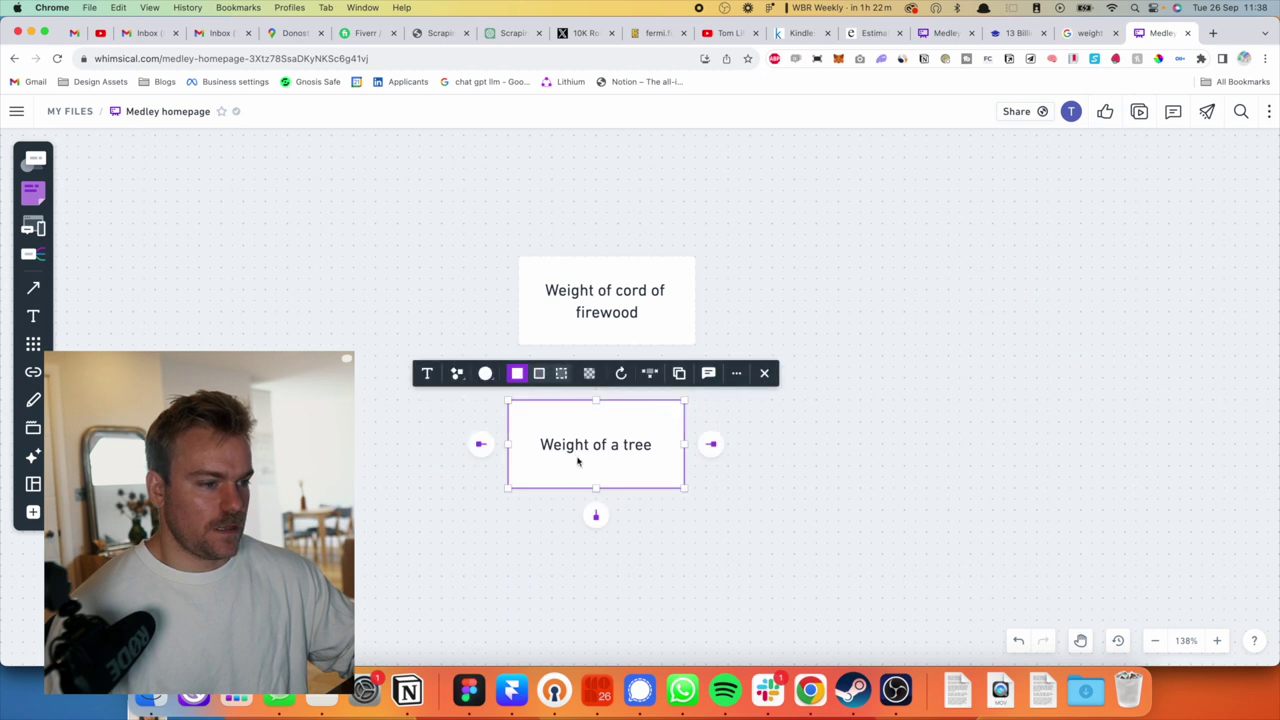
pyautogui.press('Escape')
# Add a third 192 x 96 rectangle labelled "Utilisation rate" below the tree weight box, in the same column.
pyautogui.scroll(-1, 465, 540)
pyautogui.press('r')
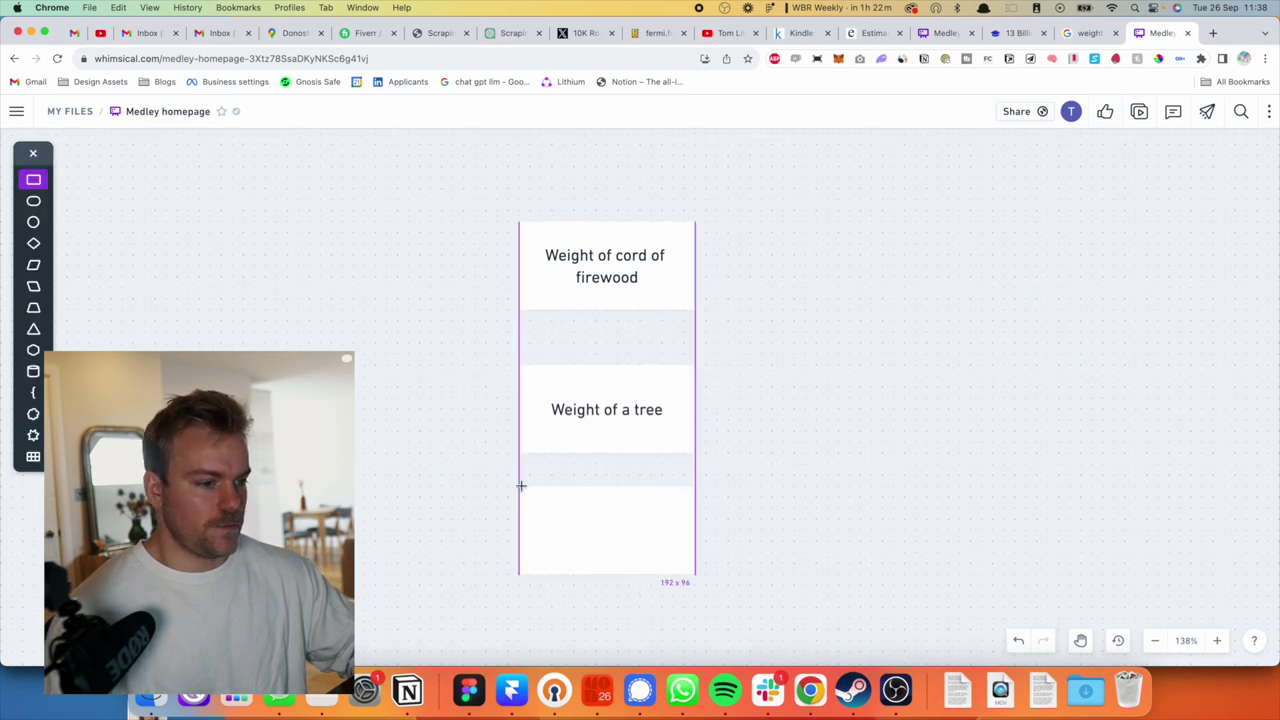
pyautogui.click(520, 486)
pyautogui.write('Utili')
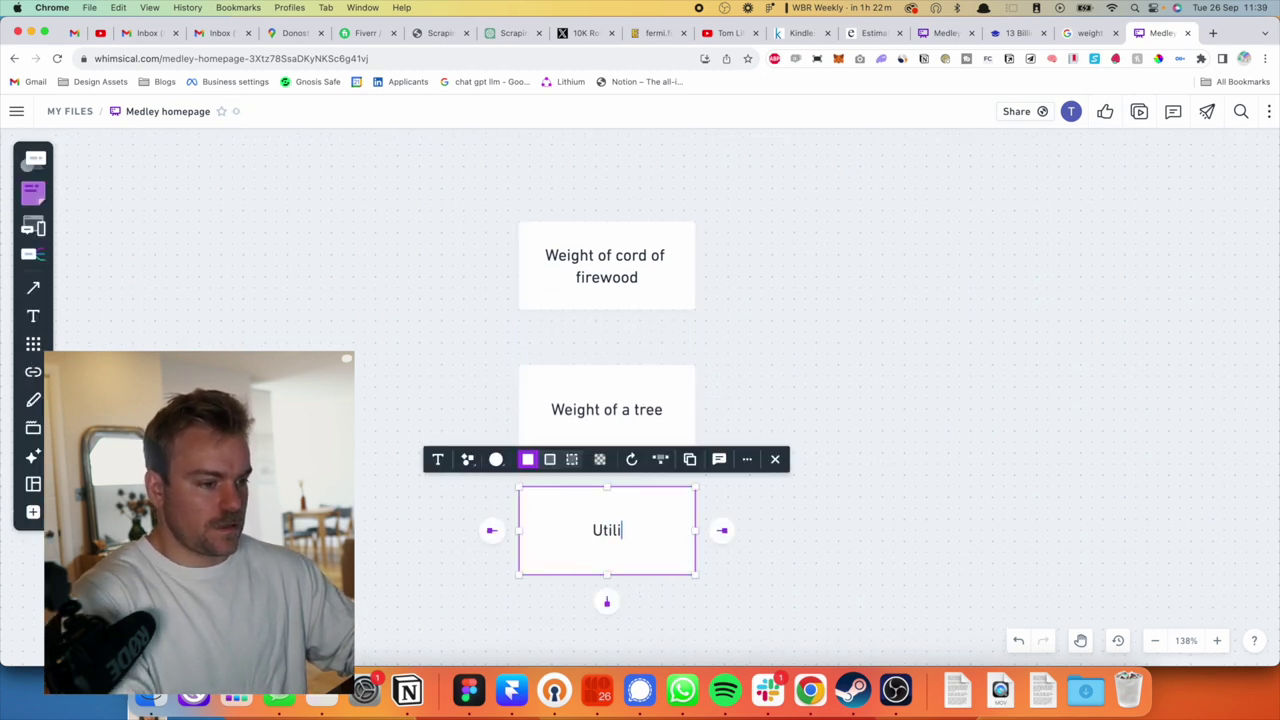
pyautogui.write('sation rate')
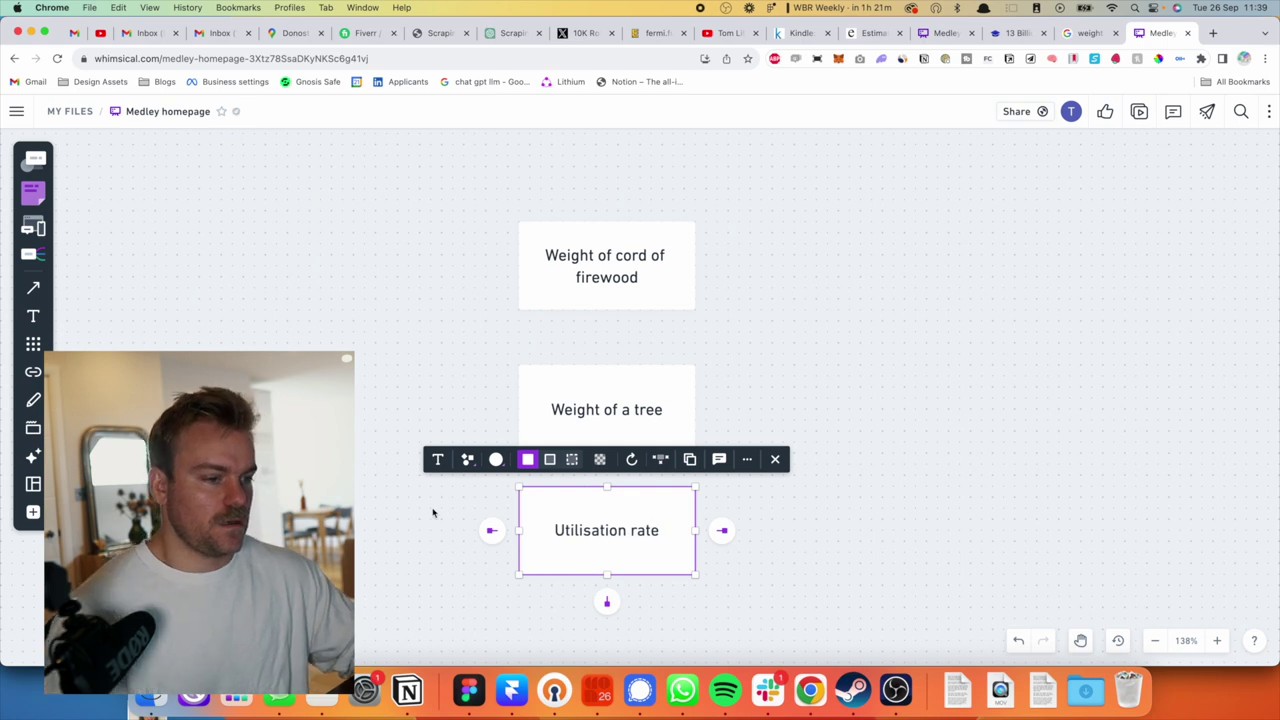
pyautogui.click(433, 513)
# Move the Utilisation rate box slightly down so the three boxes are evenly spaced.
pyautogui.scroll(-3, 437, 530)
pyautogui.click(522, 532)
pyautogui.click(764, 390)
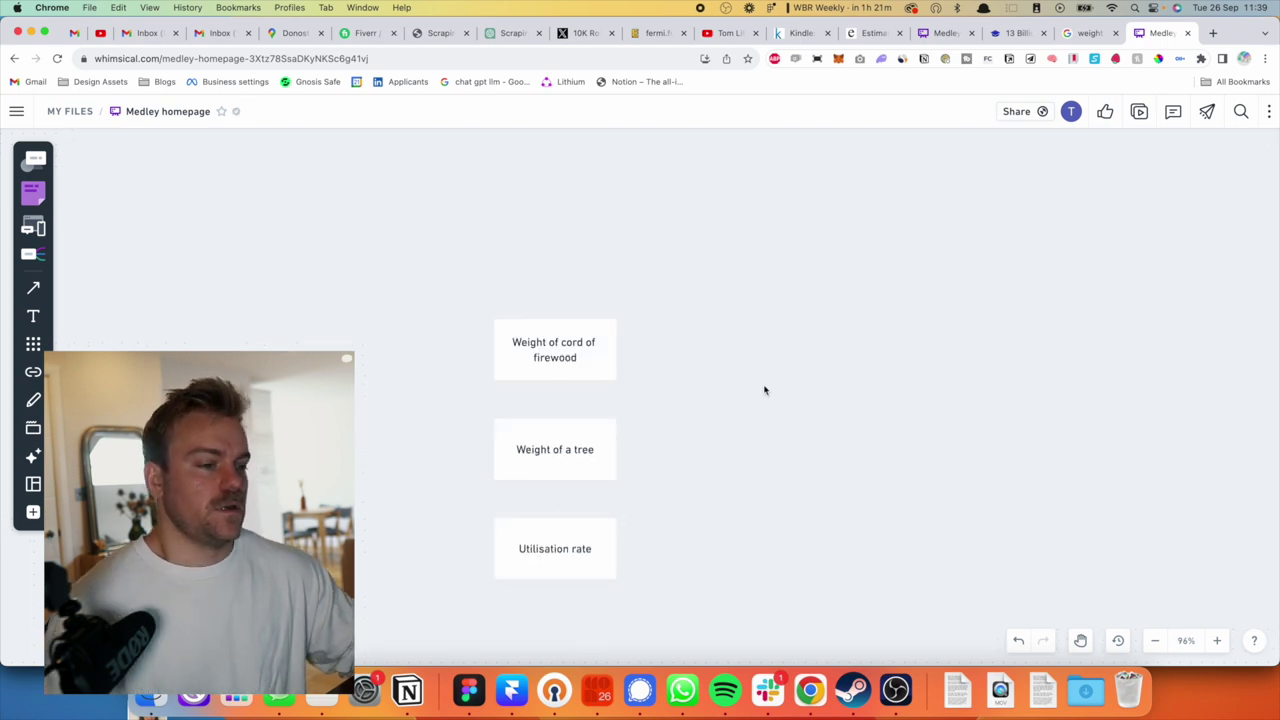
pyautogui.click(591, 442)
pyautogui.click(703, 493)
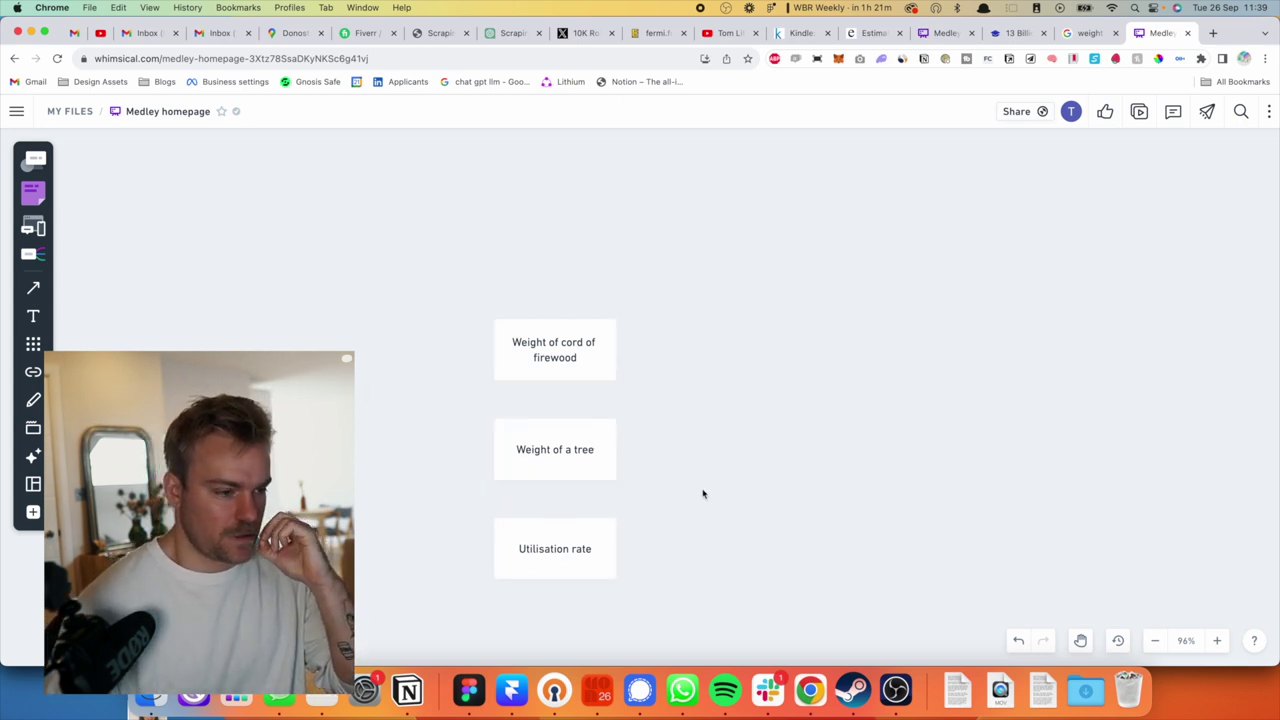
# Add a 192 x 96 rectangle labelled "Hardwood" above the firewood weight box, aligned with the column.
pyautogui.scroll(-1, 703, 493)
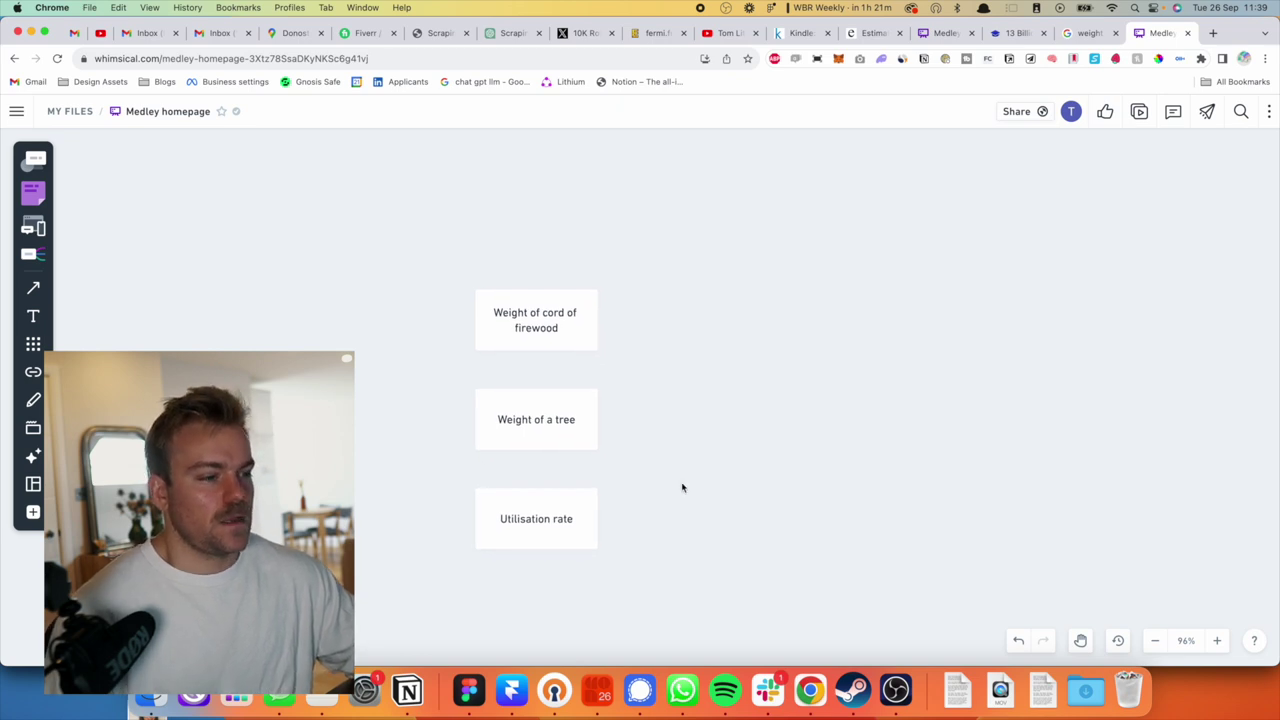
pyautogui.press('r')
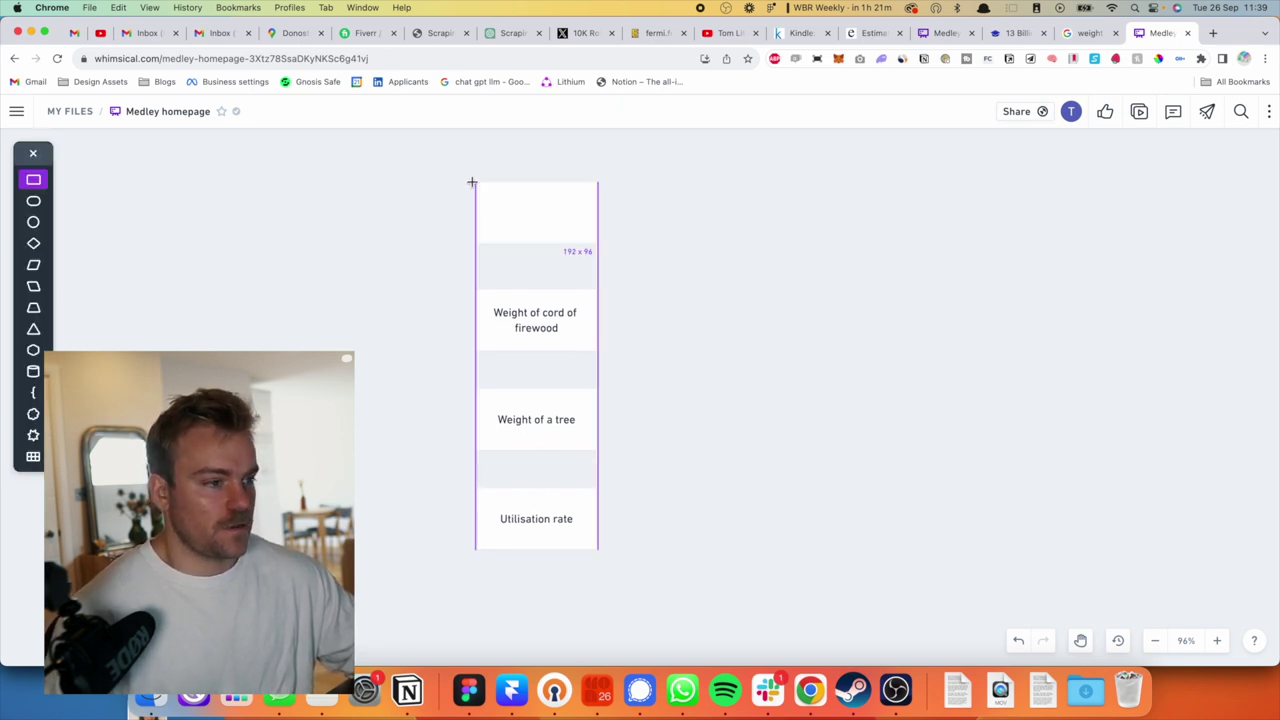
pyautogui.click(476, 186)
pyautogui.write('Hardwood')
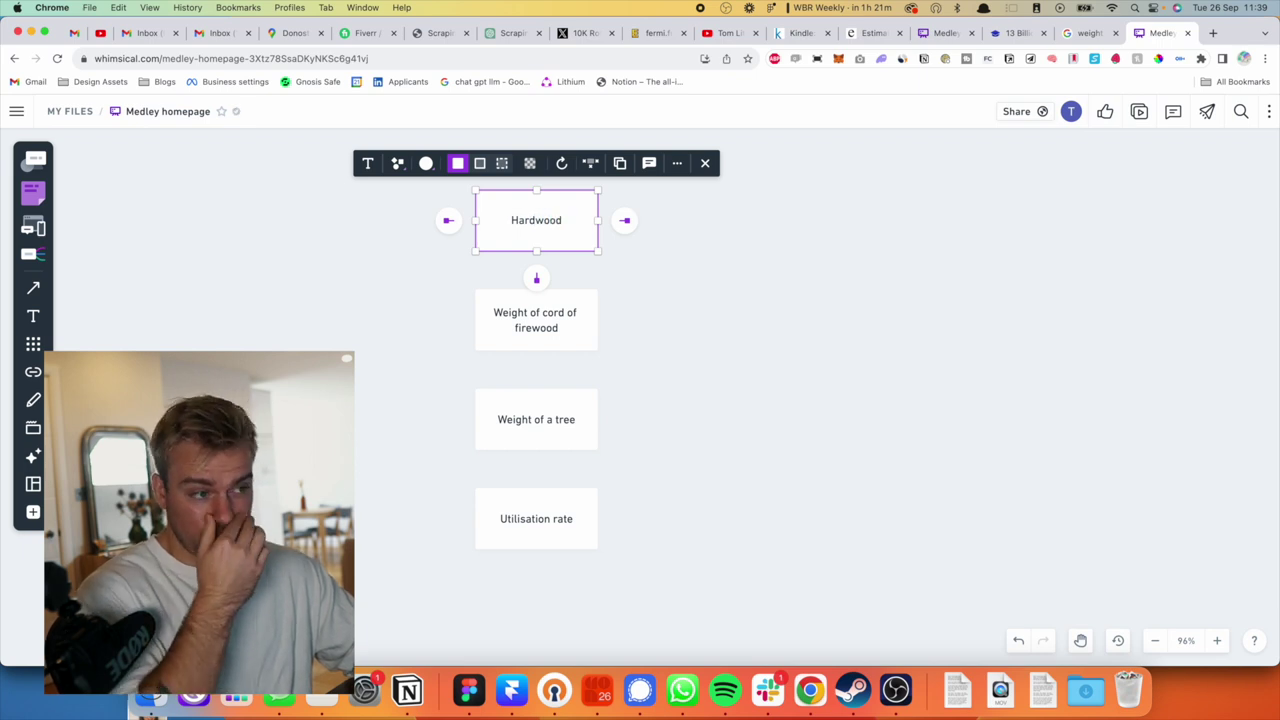
pyautogui.click(414, 336)
# Move the Hardwood box horizontally to the left, out of the column of estimate boxes.
pyautogui.scroll(3, 413, 340)
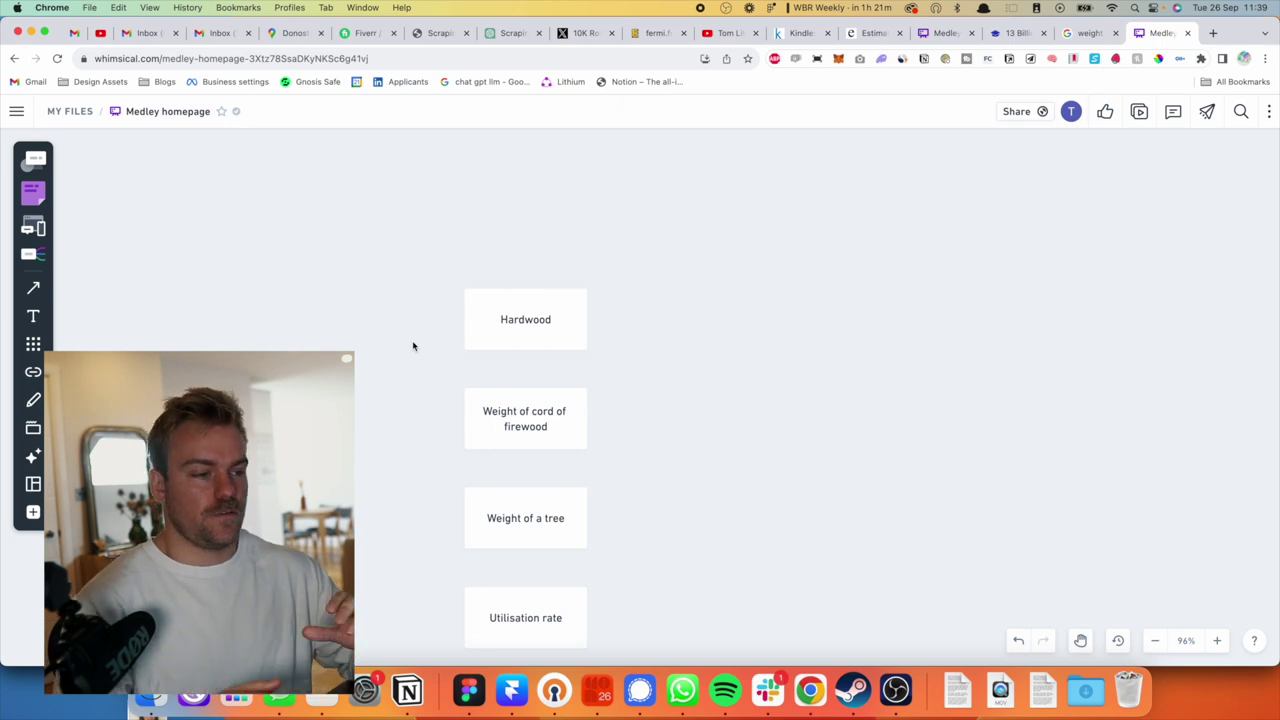
pyautogui.scroll(-2, 413, 346)
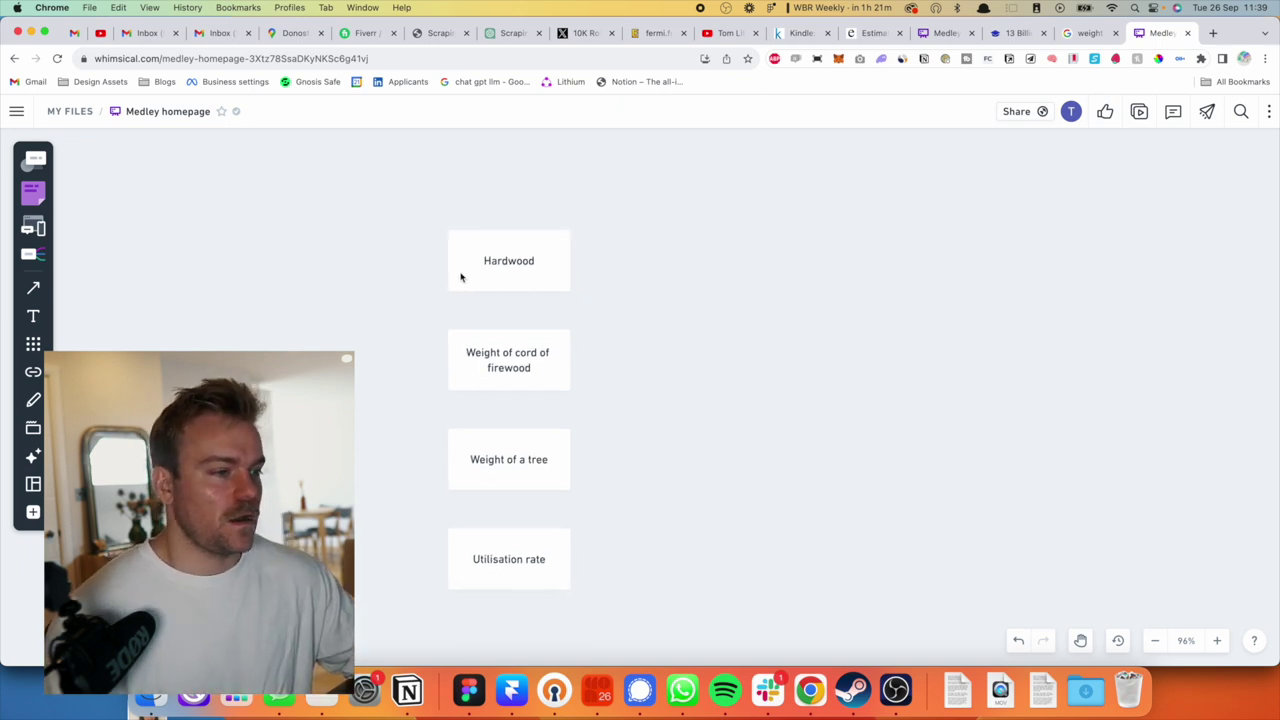
pyautogui.moveTo(460, 277); pyautogui.dragTo(285, 279)
pyautogui.press('Escape')
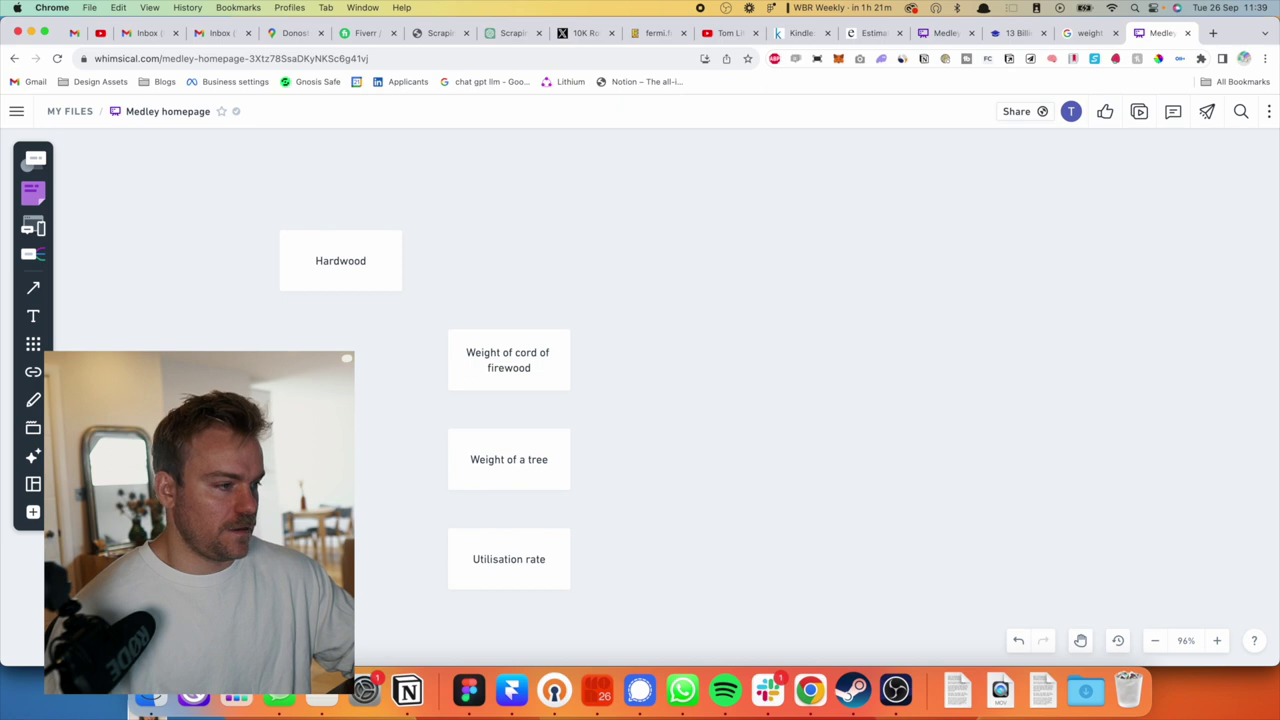
# Add the text heading "Assumptions" above the Hardwood box.
pyautogui.press('t')
pyautogui.click(320, 207)
pyautogui.write('Ass')
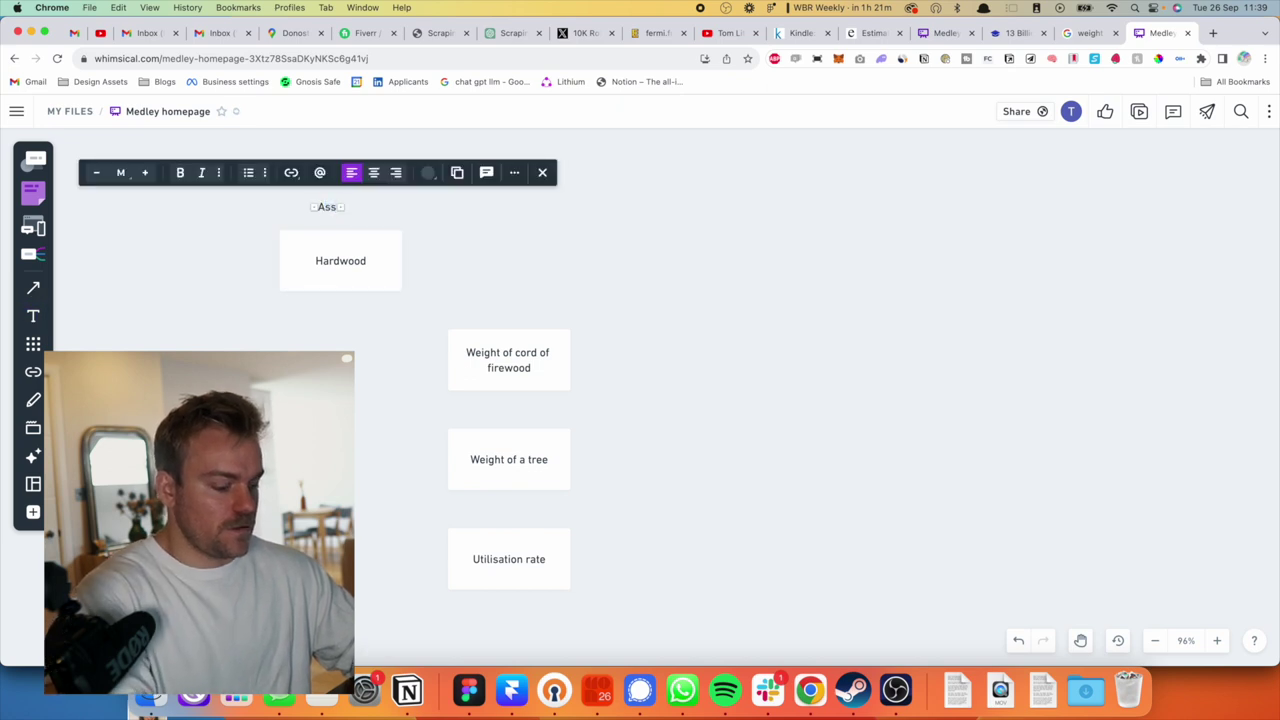
pyautogui.write('umptions')
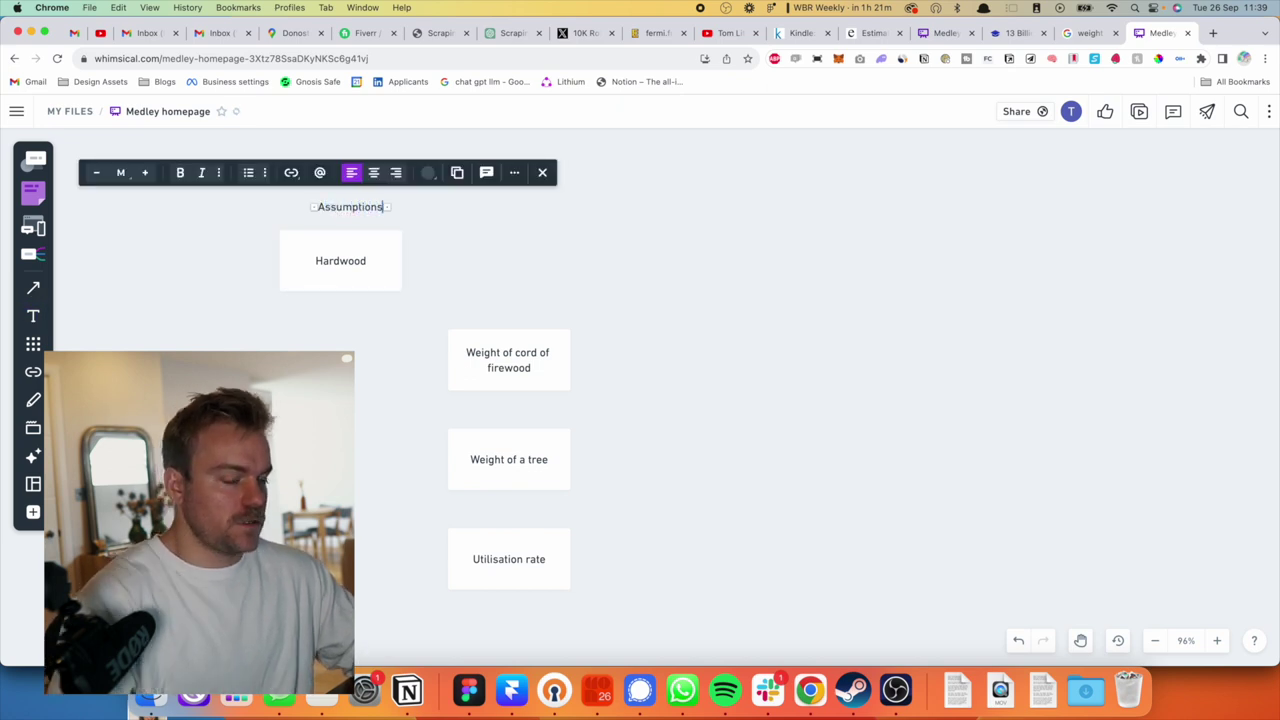
pyautogui.press('Escape')
# Add a rectangle labelled "Oak" directly below the Hardwood box, aligned with it.
pyautogui.press('r')
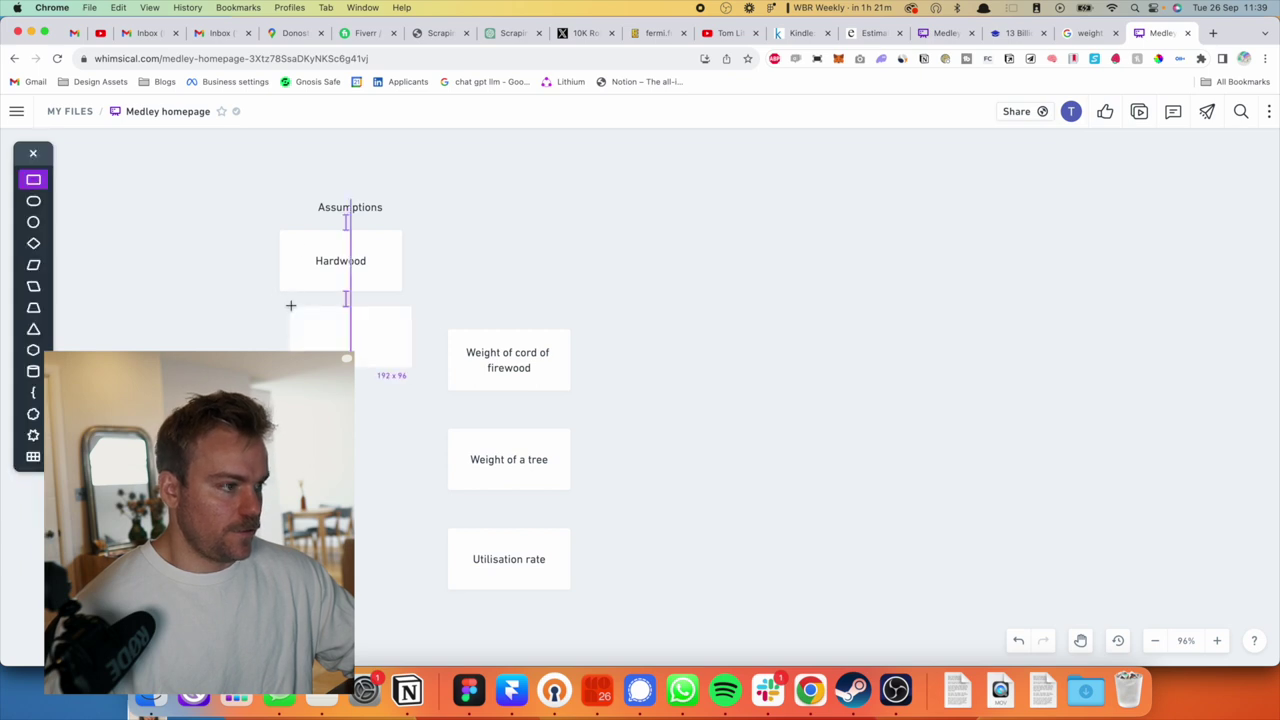
pyautogui.click(283, 306)
pyautogui.write('Oak')
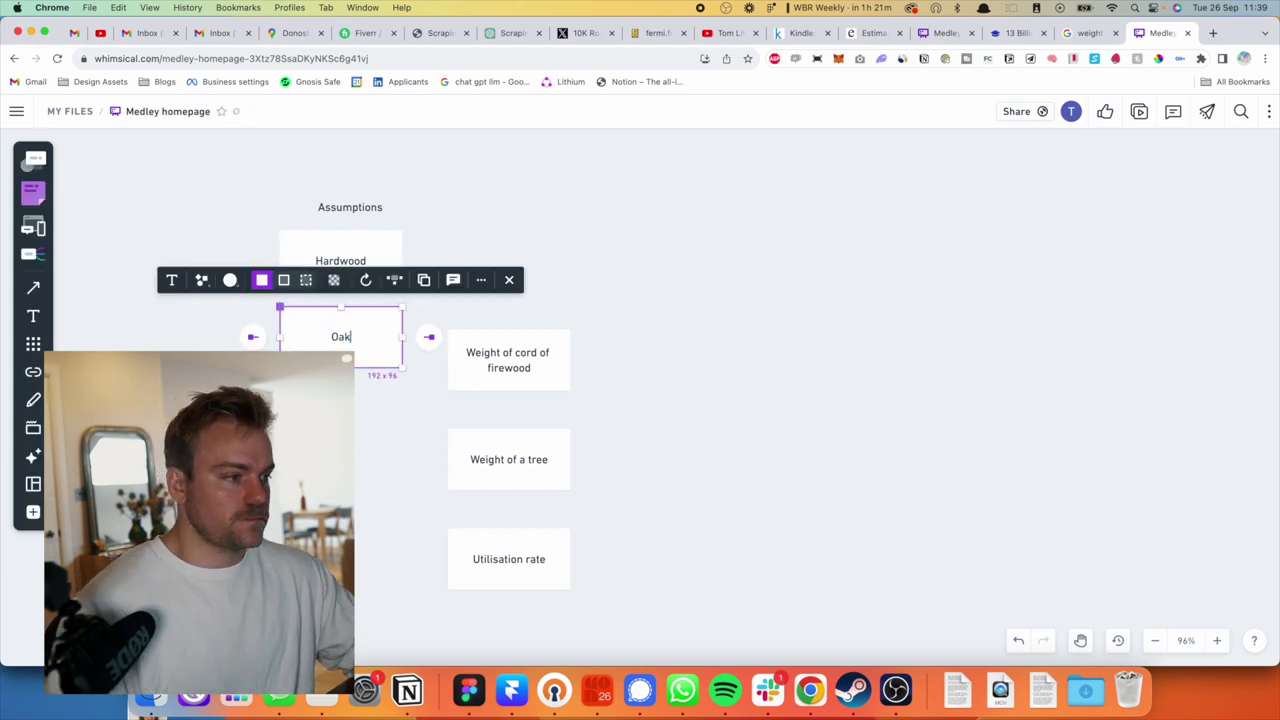
pyautogui.press('Escape')
# Centre the Assumptions heading over the Hardwood box and shift the three estimate boxes right and up, with the first level with Hardwood.
pyautogui.moveTo(341, 207)
pyautogui.mouseDown()
pyautogui.moveTo(303, 185)
pyautogui.moveTo(332, 192)
pyautogui.mouseUp()
pyautogui.moveTo(424, 610); pyautogui.dragTo(660, 280)
pyautogui.click(472, 417)
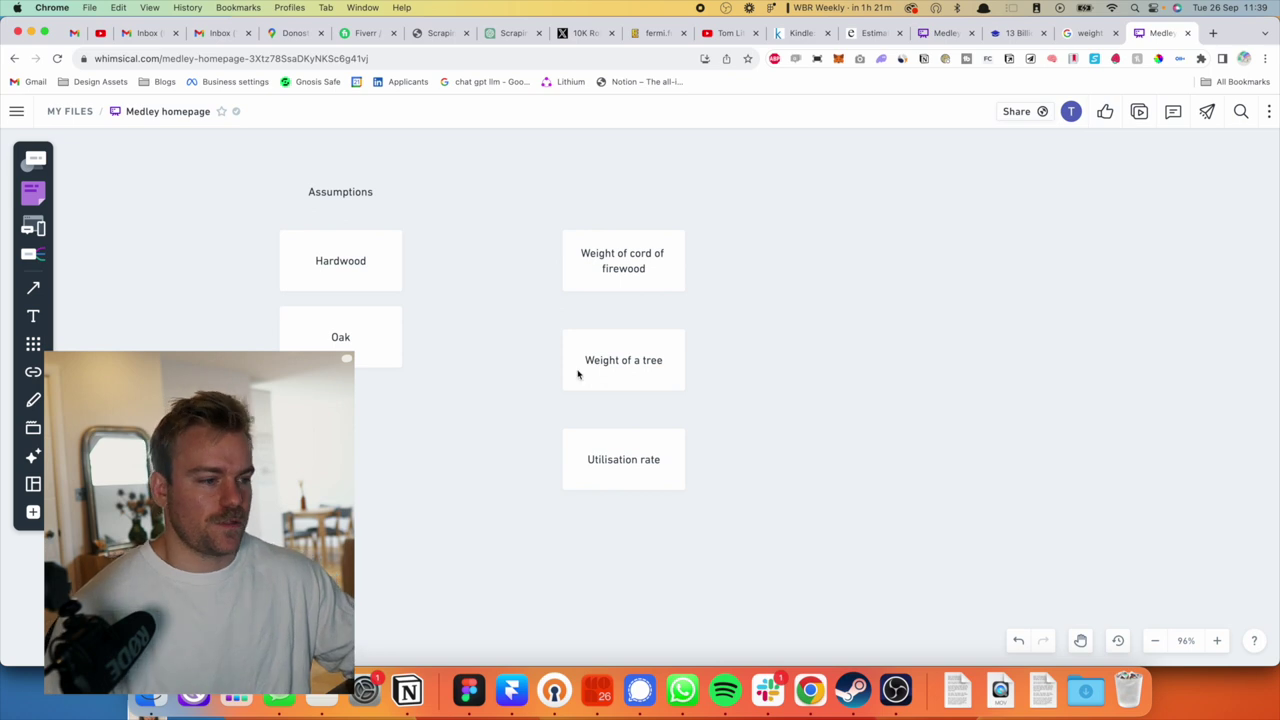
# Move the Weight of a tree and Utilisation rate boxes up to tighten the spacing of the estimate column.
pyautogui.moveTo(577, 371); pyautogui.dragTo(586, 357)
pyautogui.moveTo(606, 457); pyautogui.dragTo(603, 437)
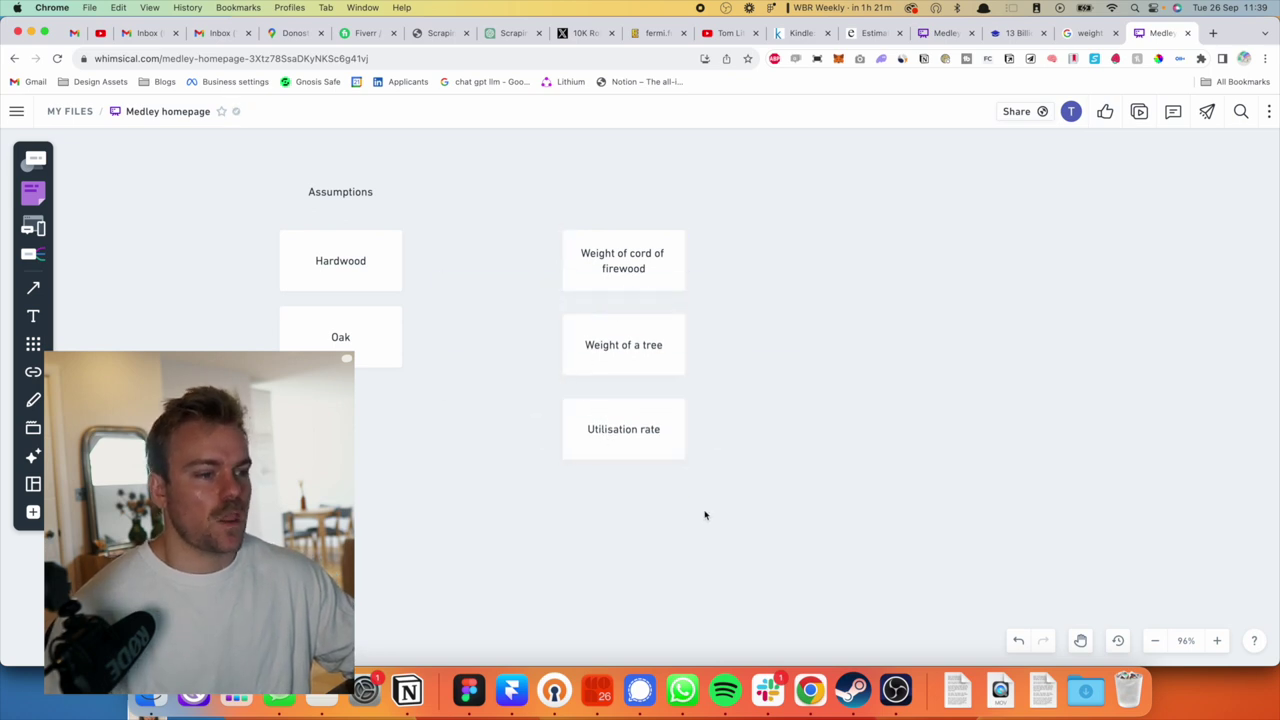
# Add a rectangle labelled "Area" beside the Weight of a tree box, on the same row.
pyautogui.hscroll(2, 706, 517)
pyautogui.scroll(1, 706, 517)
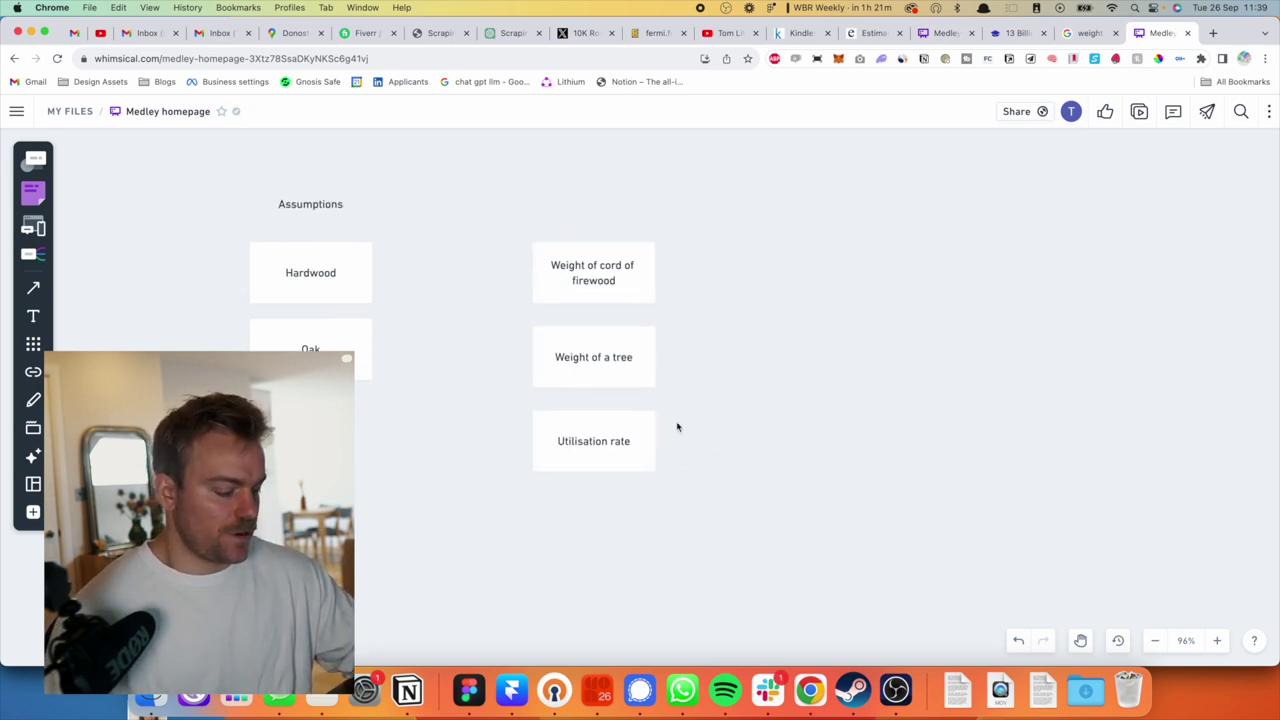
pyautogui.press('r')
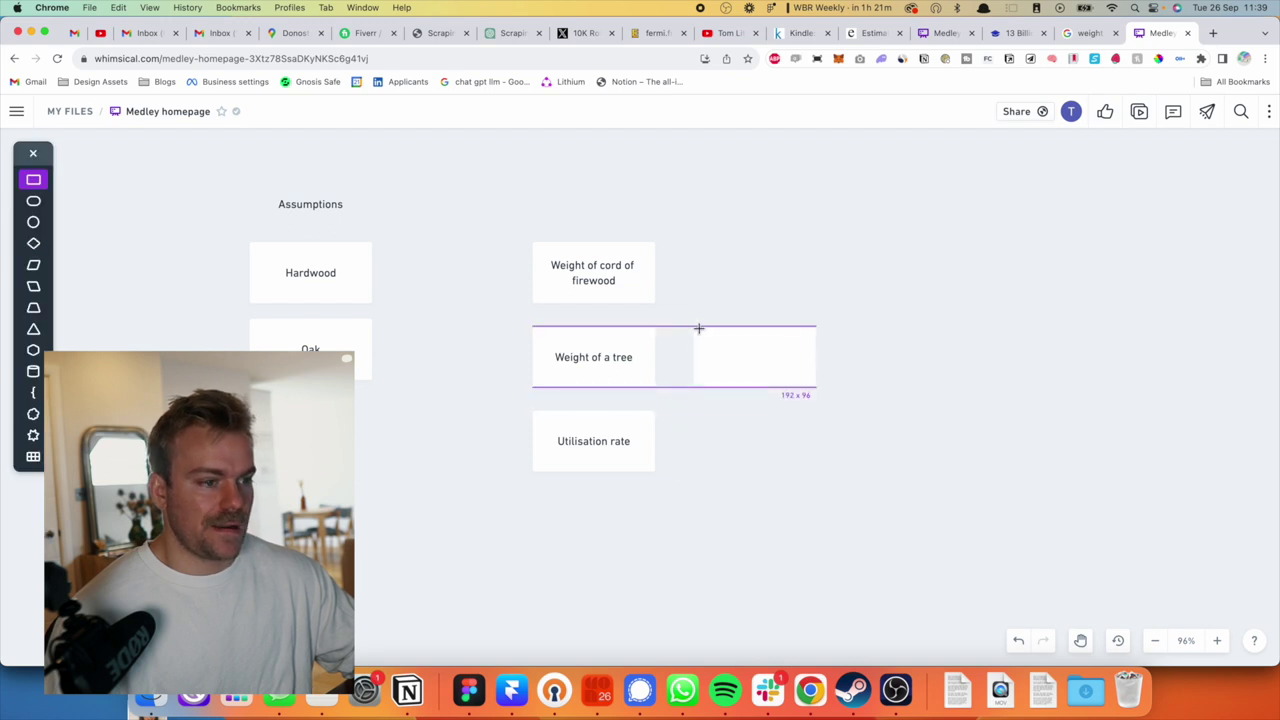
pyautogui.click(700, 330)
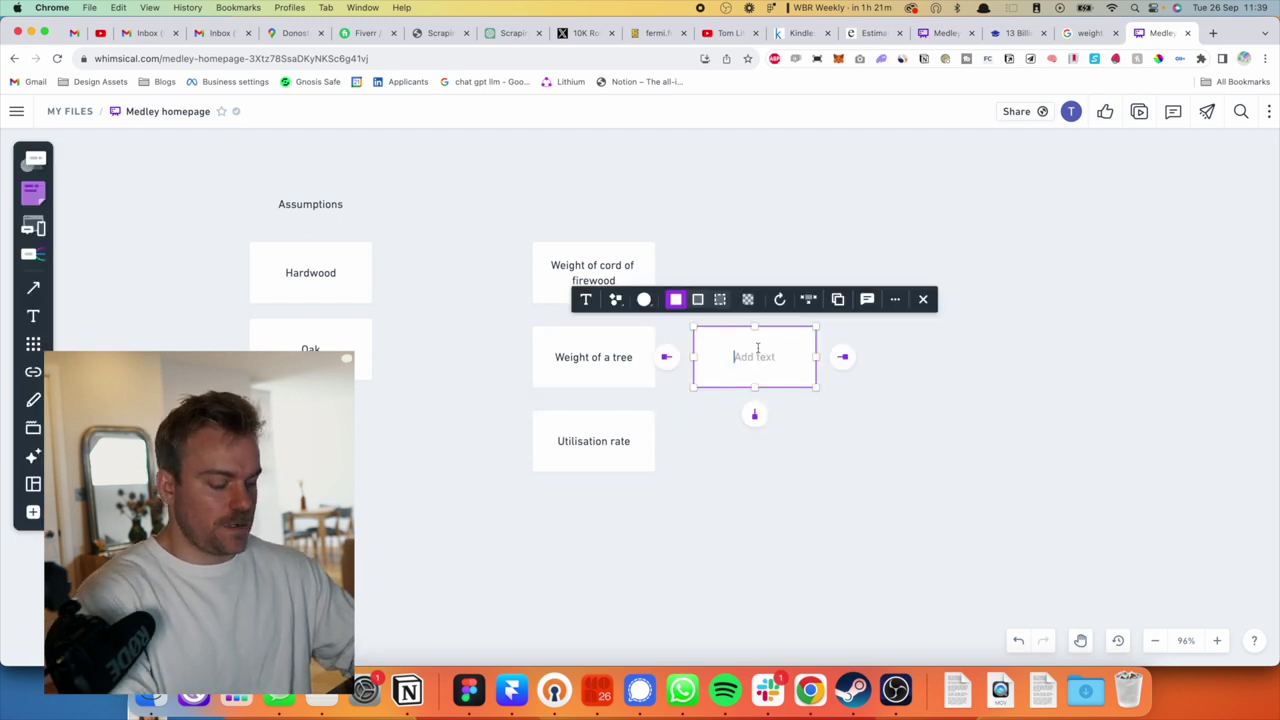
pyautogui.write('Area')
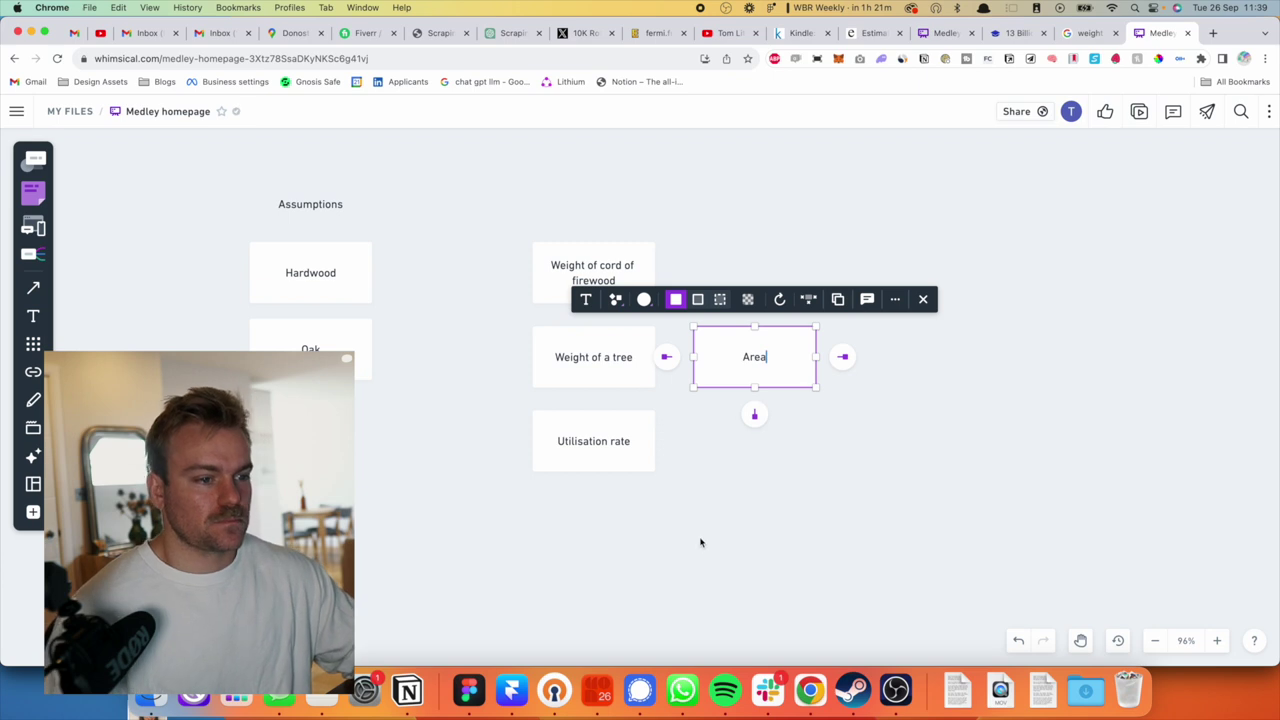
pyautogui.click(702, 528)
# Add a rectangle labelled "Density" to the right of the Area box, aligned with its row.
pyautogui.hscroll(1, 684, 448)
pyautogui.press('r')
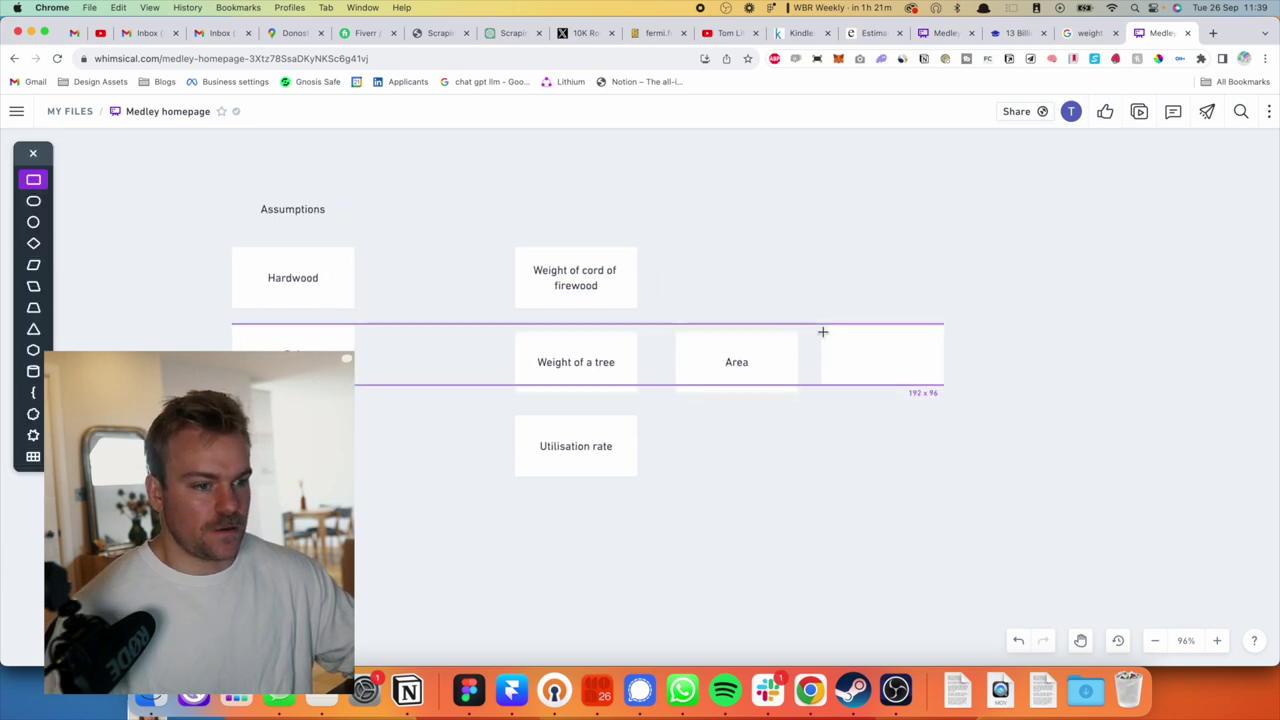
pyautogui.click(823, 330)
pyautogui.click(831, 430)
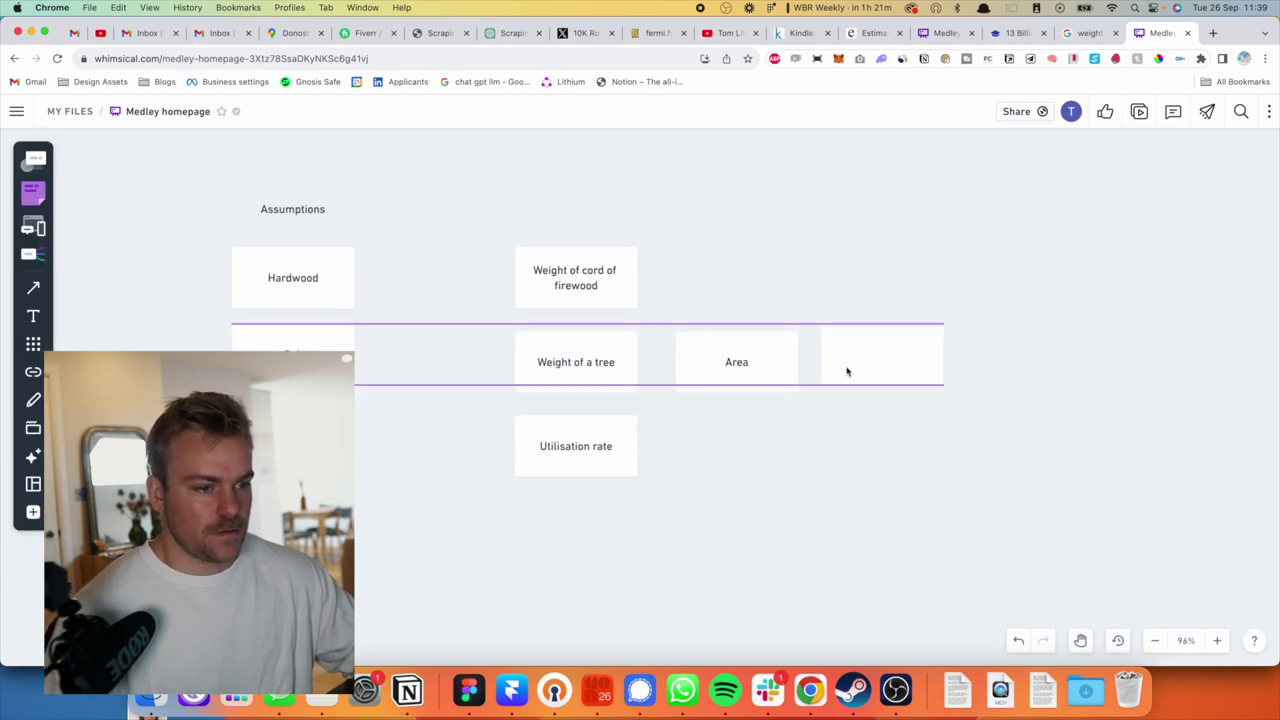
pyautogui.click(846, 377)
pyautogui.click(862, 363)
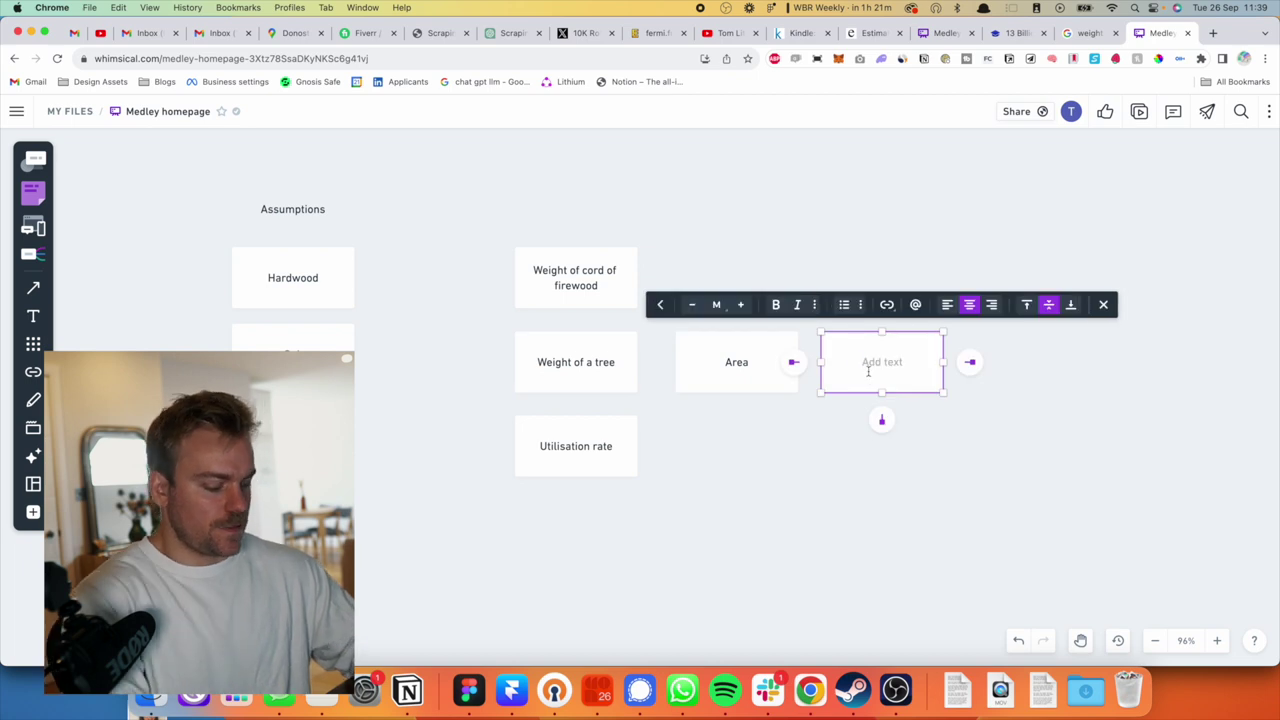
pyautogui.write('Density')
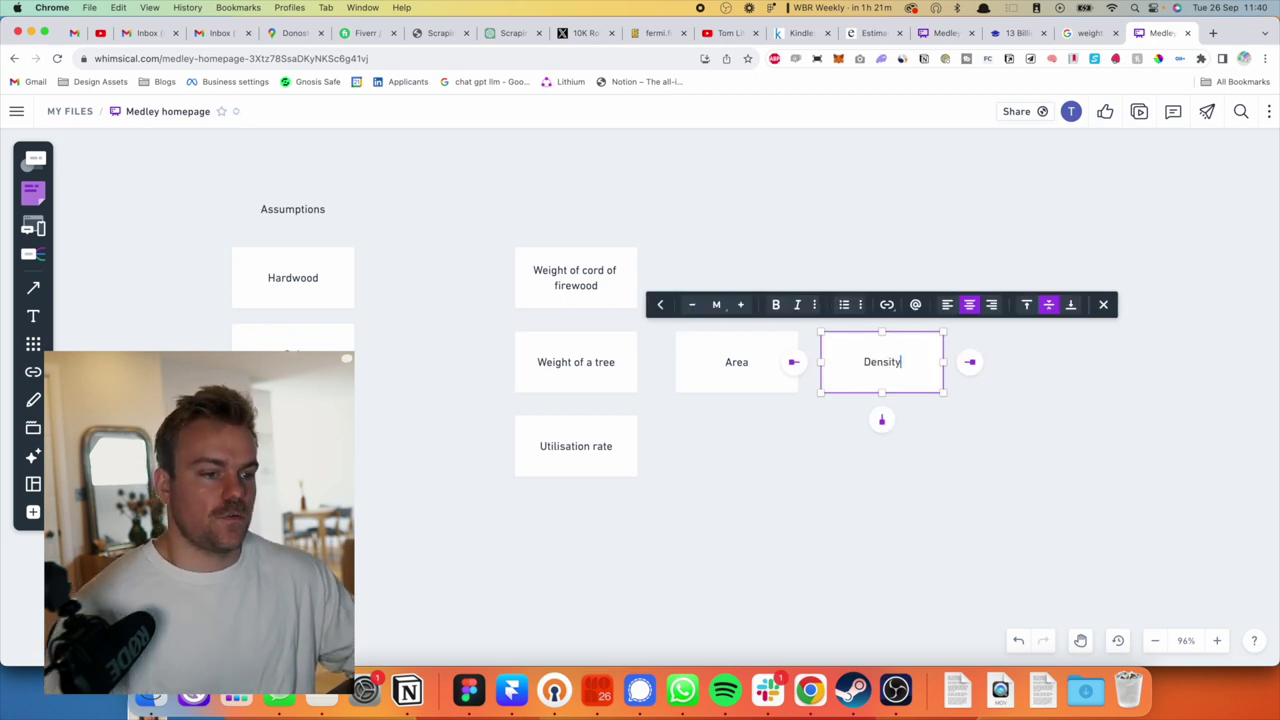
pyautogui.click(829, 410)
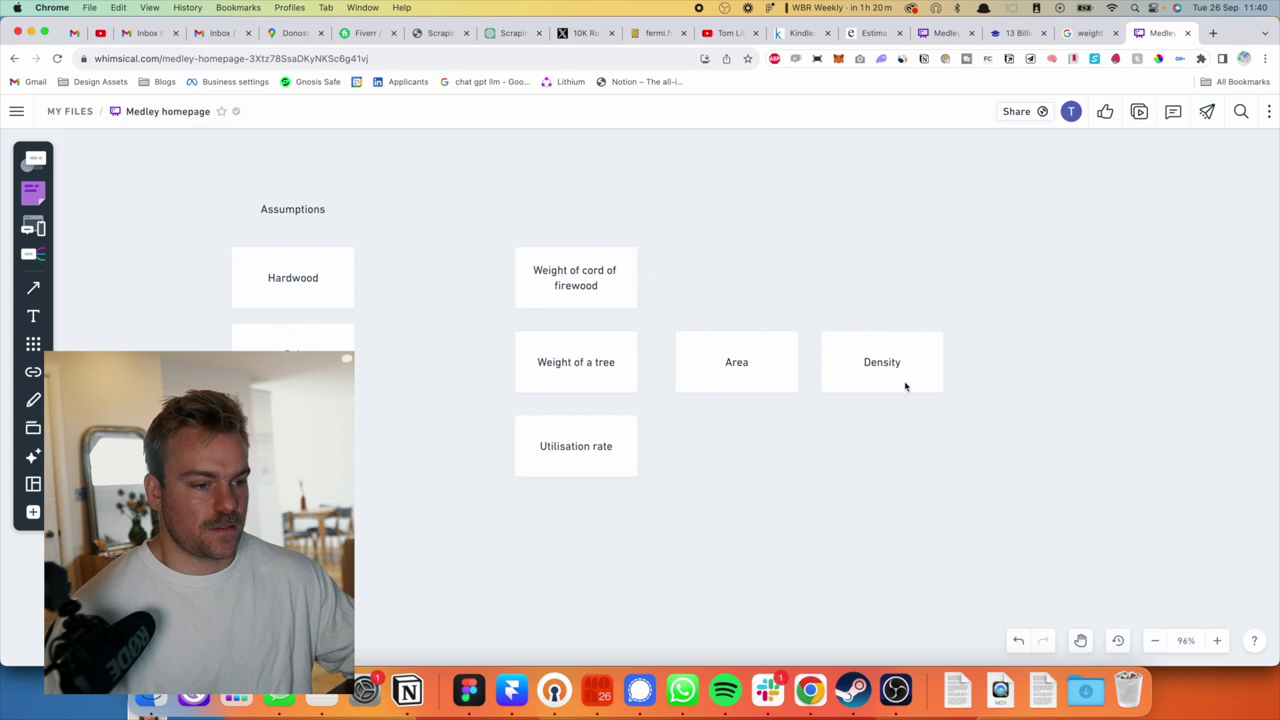
# Add a rectangle labelled "Weight" to the right of the Density box, on the same row.
pyautogui.press('r')
pyautogui.click(983, 332)
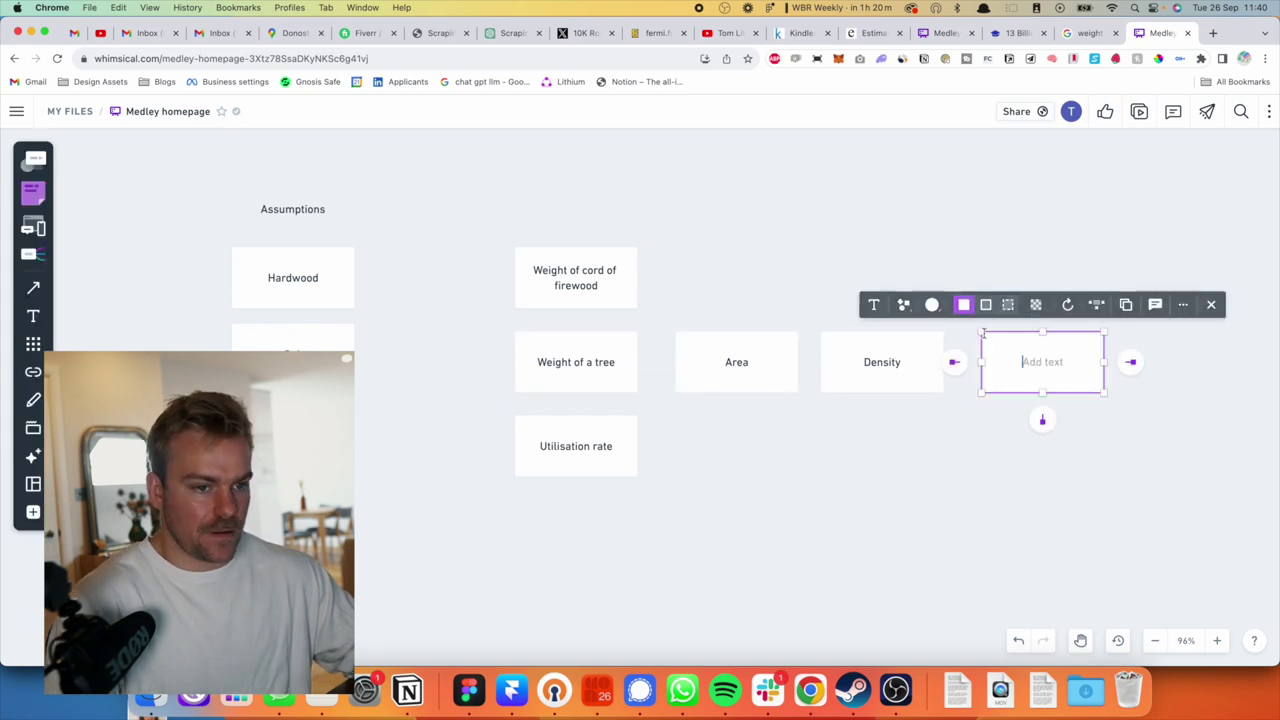
pyautogui.write('Weight')
pyautogui.click(853, 553)
# Move the Utilisation rate box directly above the Weight of cord of firewood box, keeping it in the column.
pyautogui.scroll(-2, 800, 535)
pyautogui.hscroll(2, 800, 535)
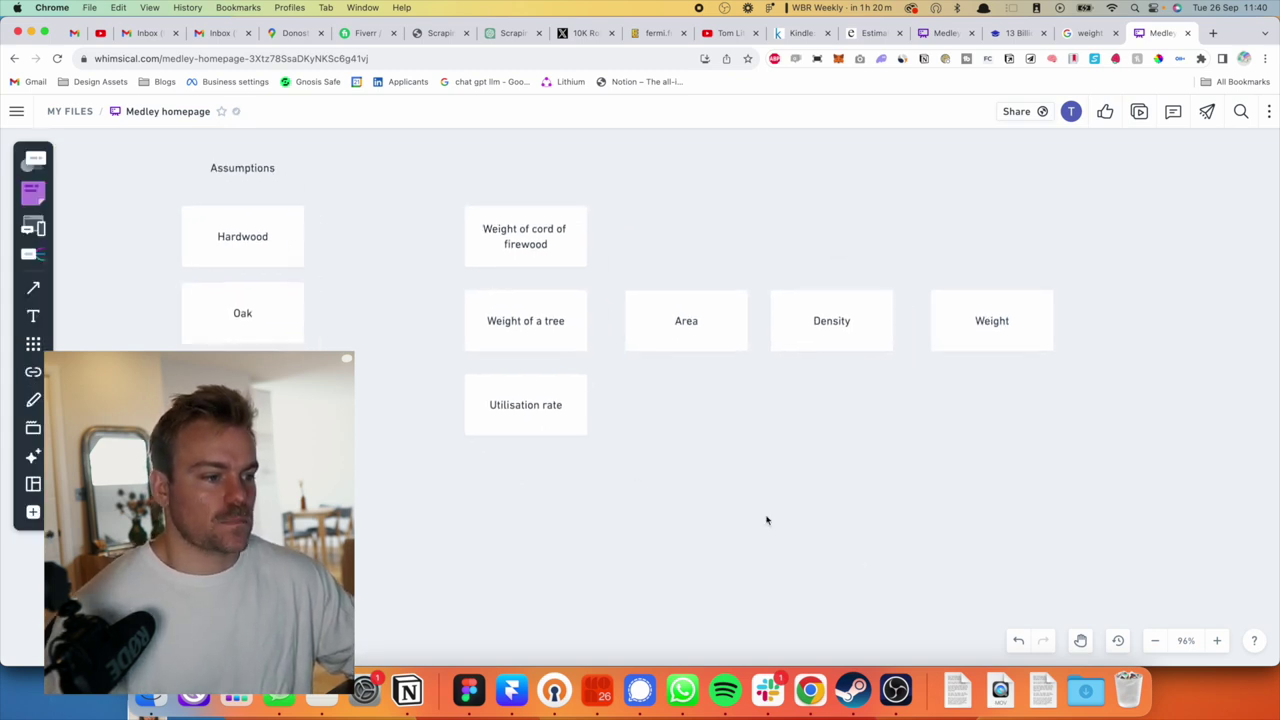
pyautogui.moveTo(549, 425); pyautogui.dragTo(551, 191)
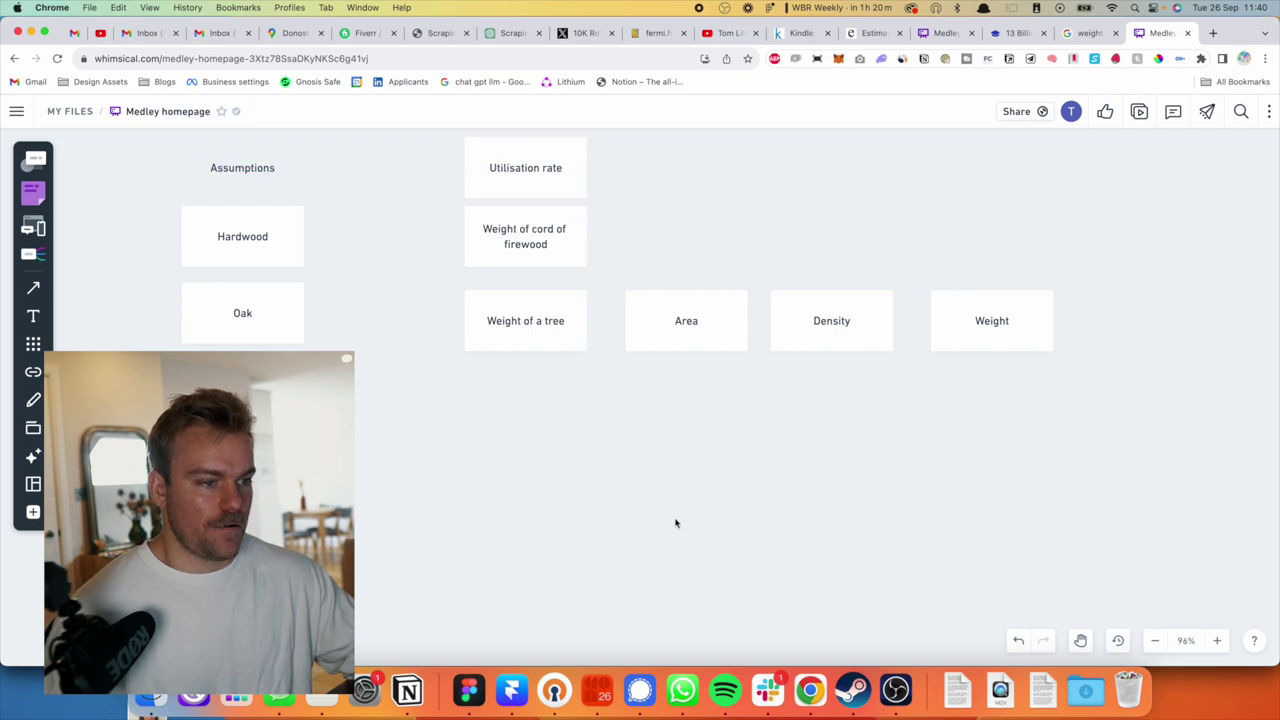
# Add the text label "50cm" below the Area box.
pyautogui.scroll(2, 616, 370)
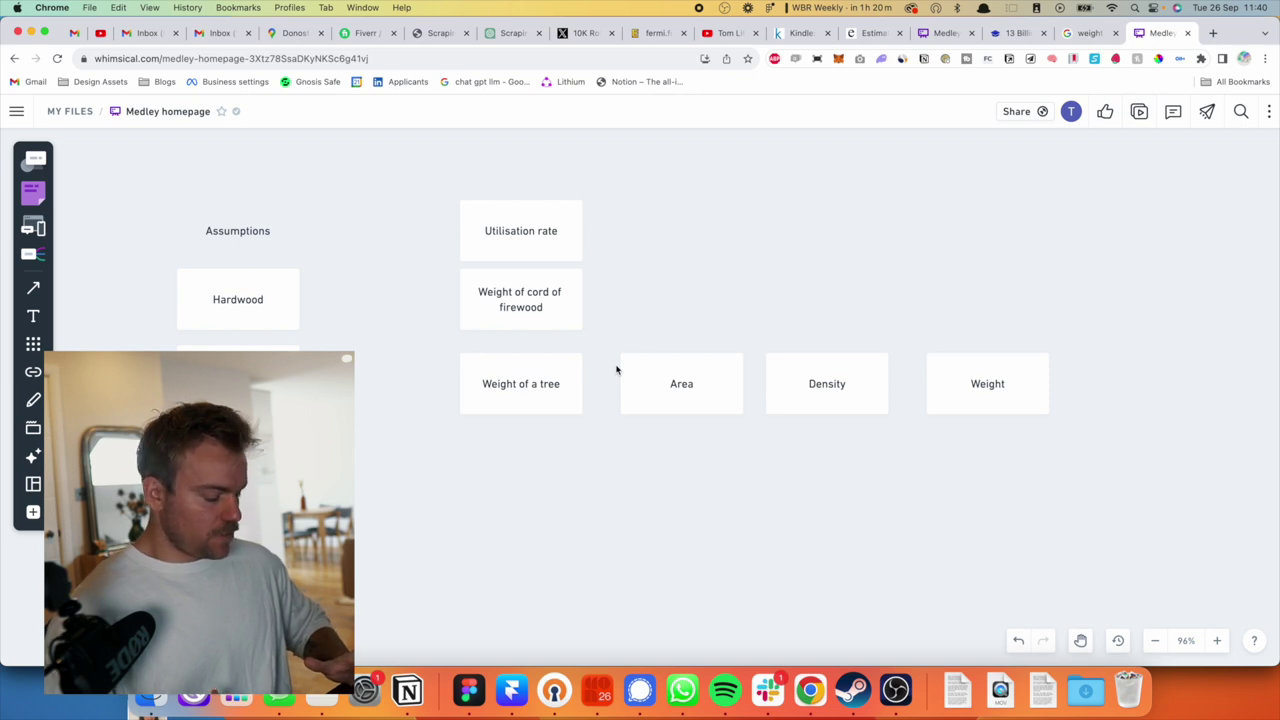
pyautogui.press('t')
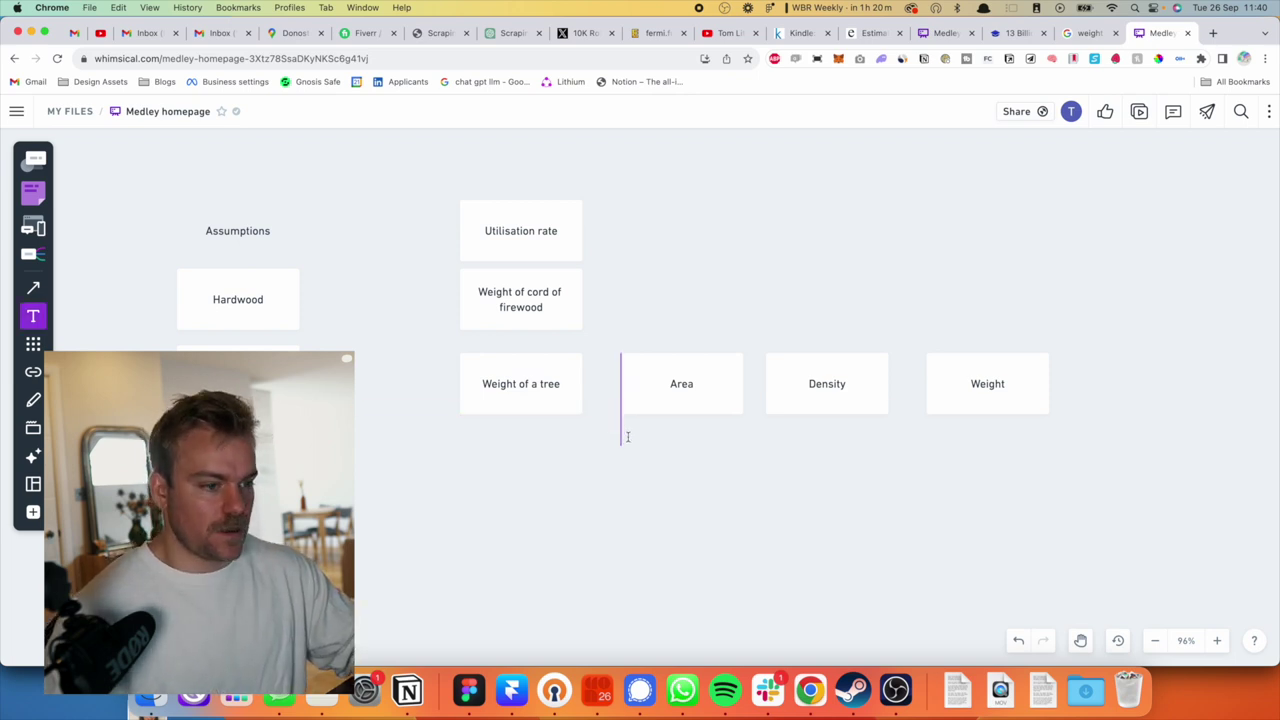
pyautogui.click(640, 443)
pyautogui.write('500')
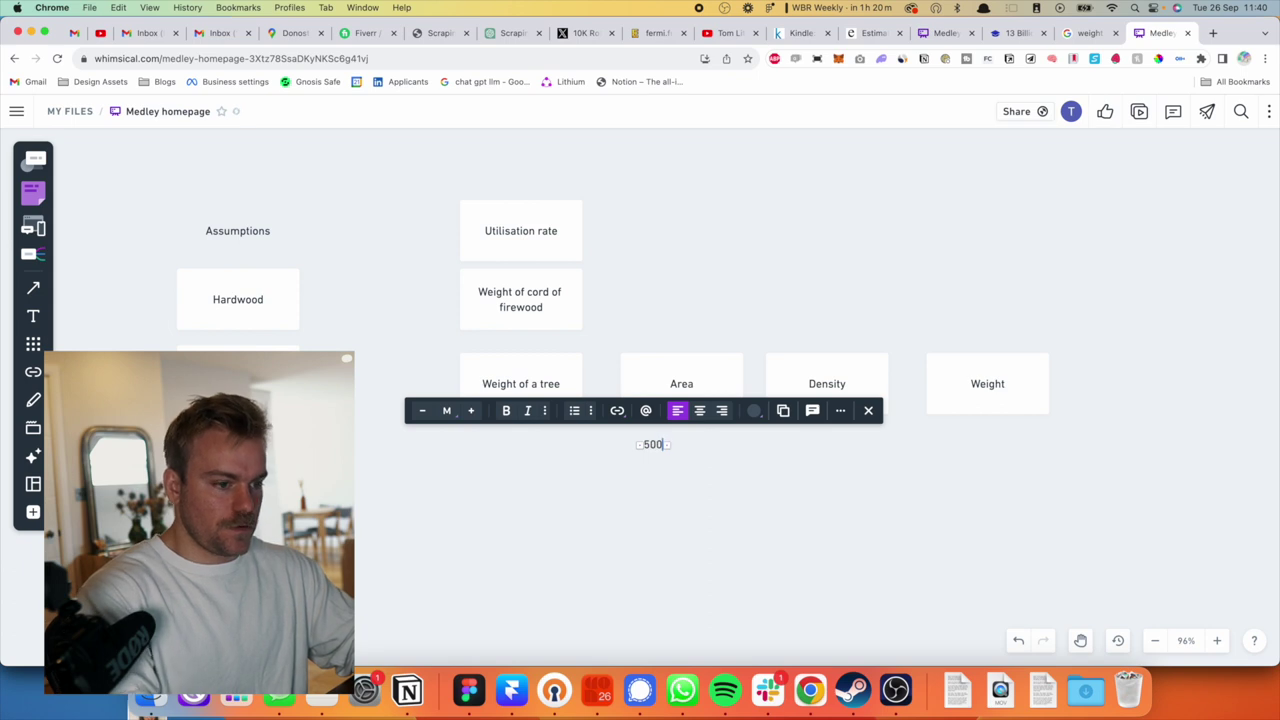
pyautogui.write('cm')
pyautogui.press('BackSpace')
pyautogui.press('BackSpace')
pyautogui.press('BackSpace')
pyautogui.write('cm')
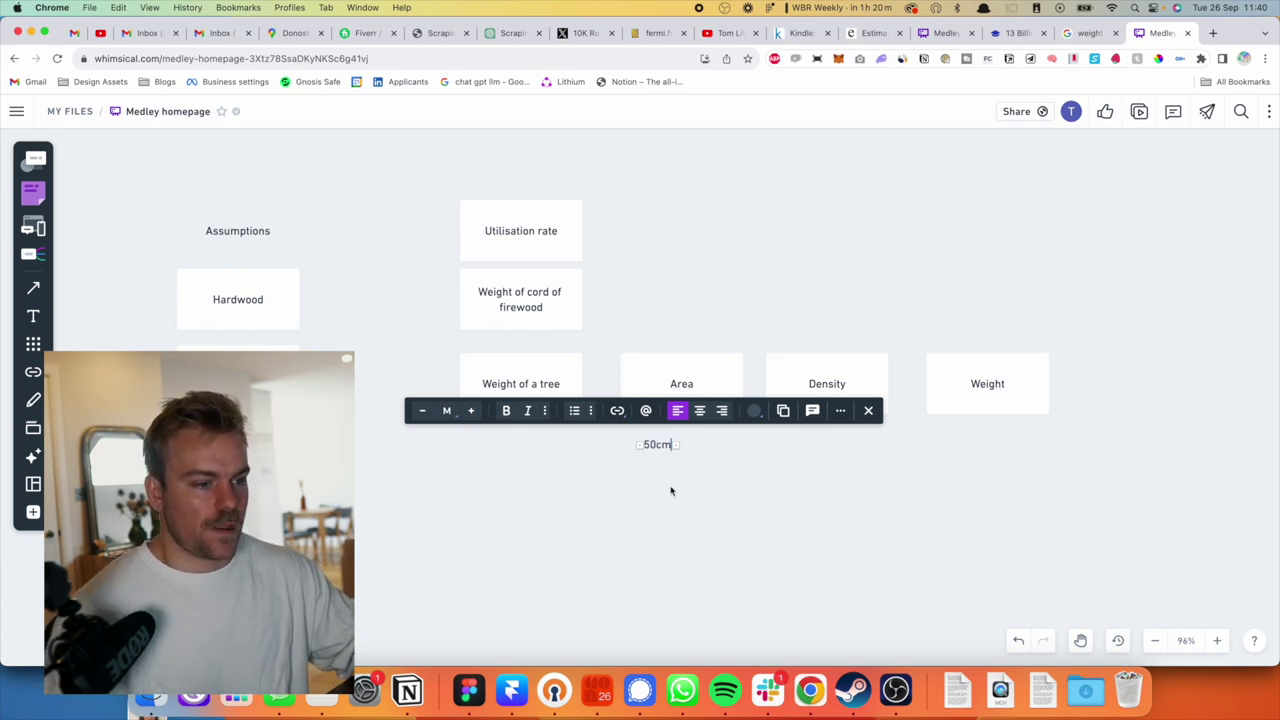
pyautogui.click(671, 490)
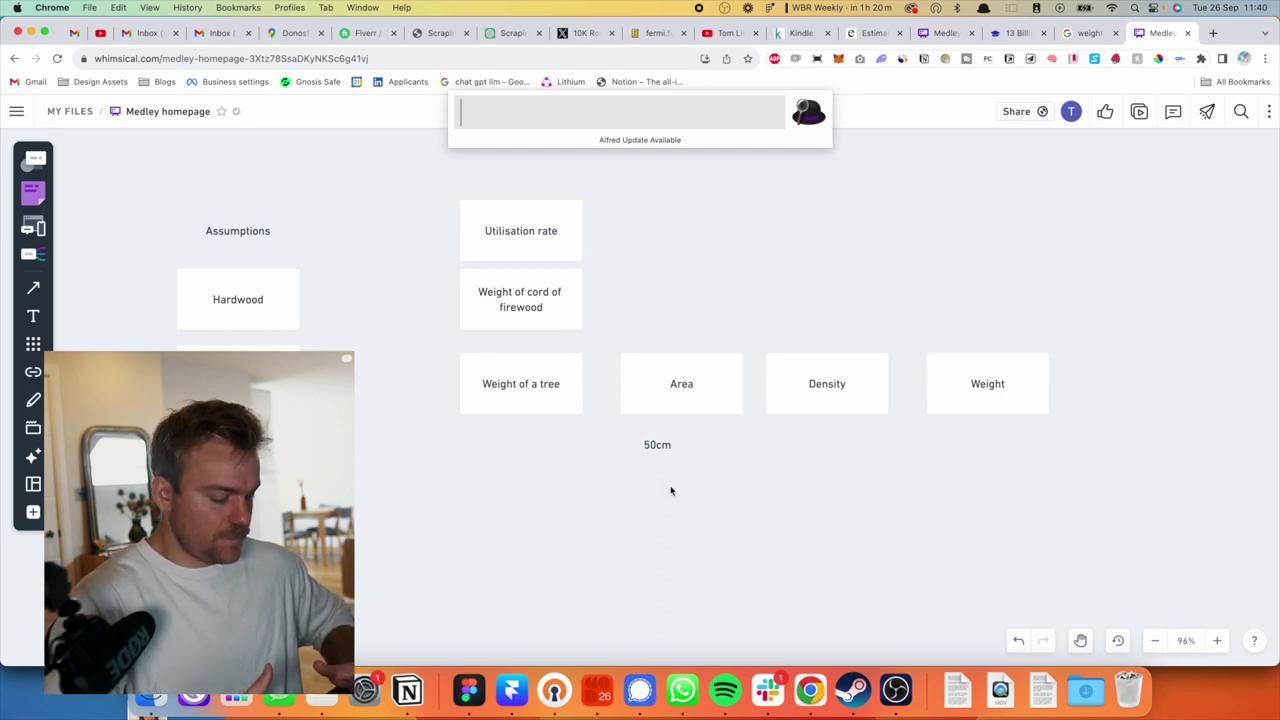
# Calculate (0.5*0.5)*3.14 in the Alfred launcher and copy the result.
pyautogui.write('0')
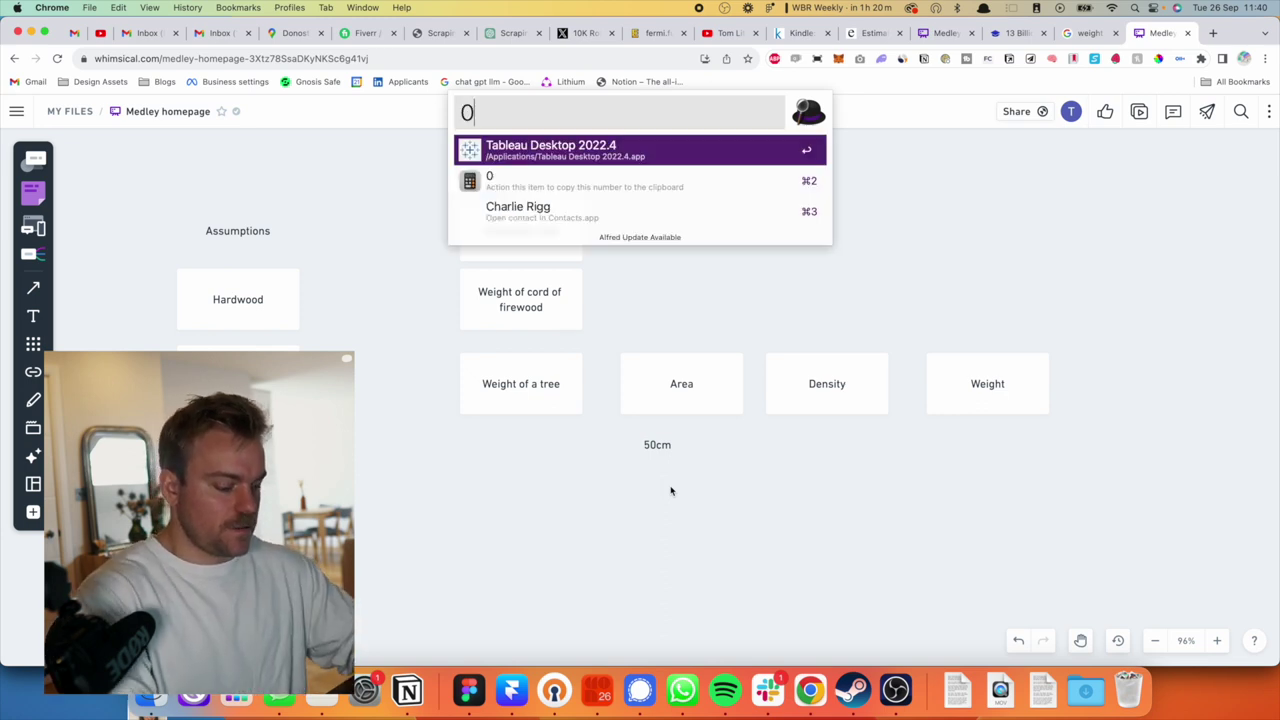
pyautogui.write('.5*0')
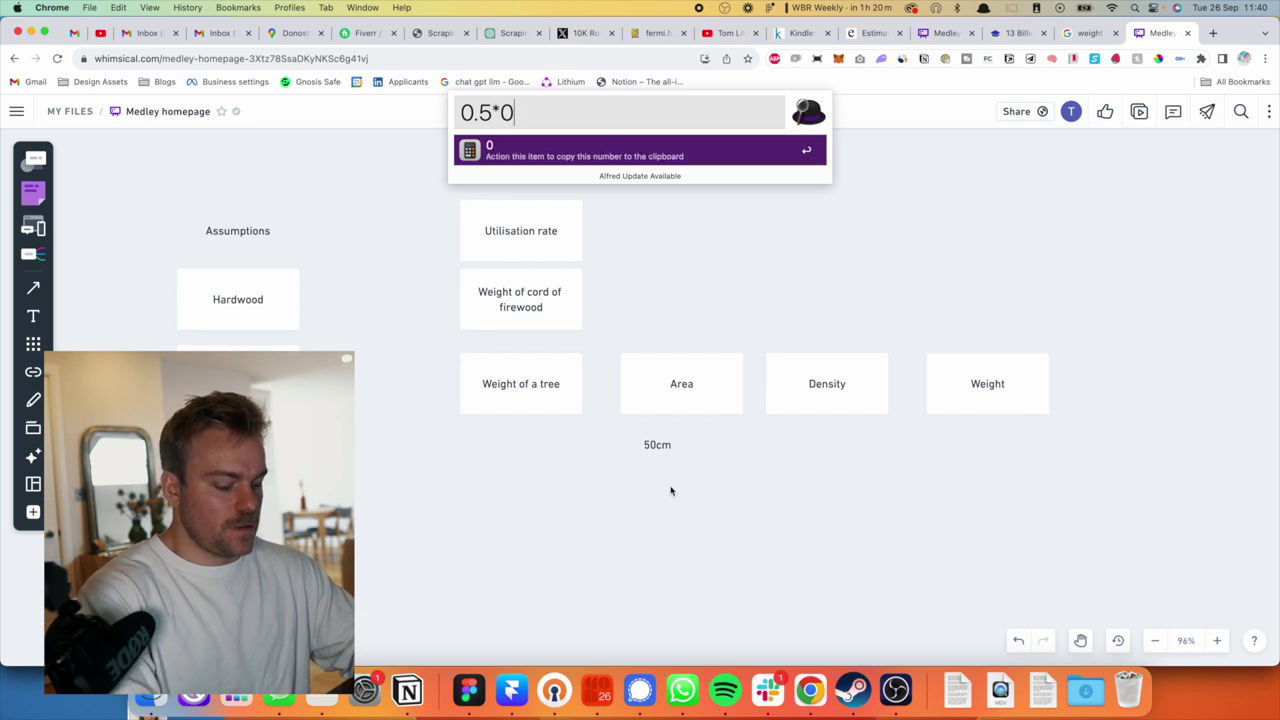
pyautogui.write('.5)')
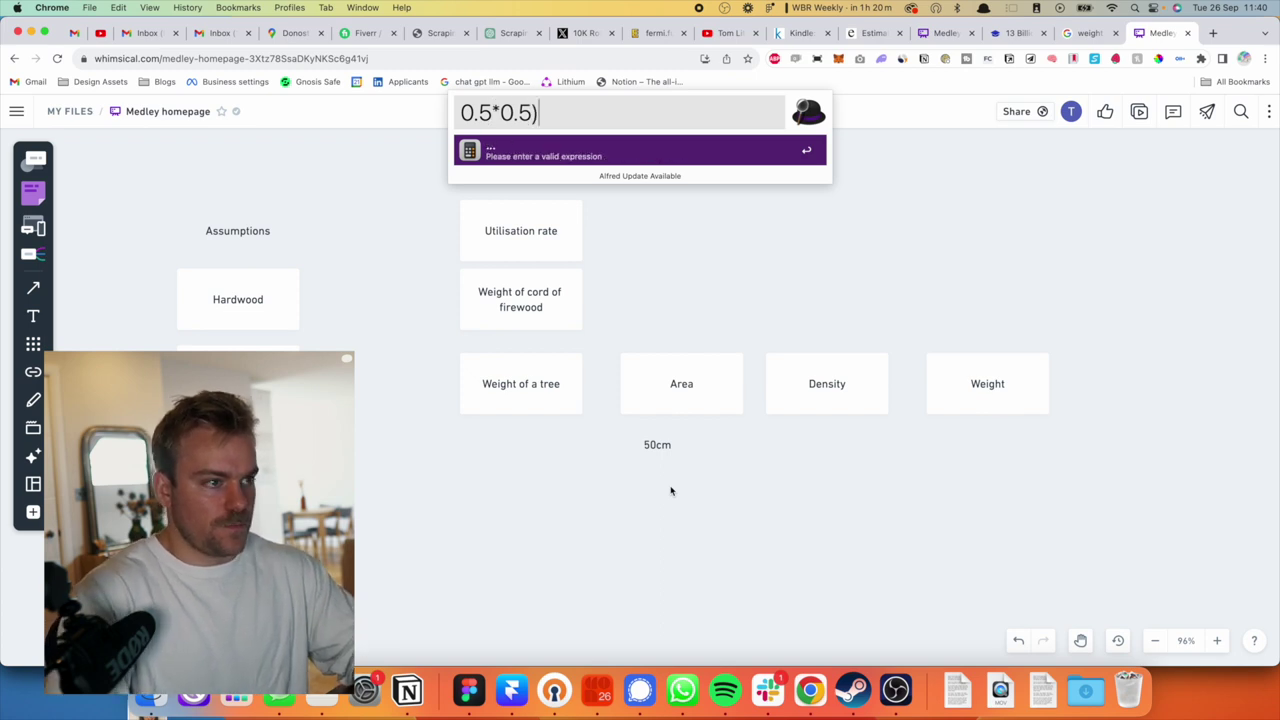
pyautogui.press('Left')
pyautogui.press('Left')
pyautogui.press('Left')
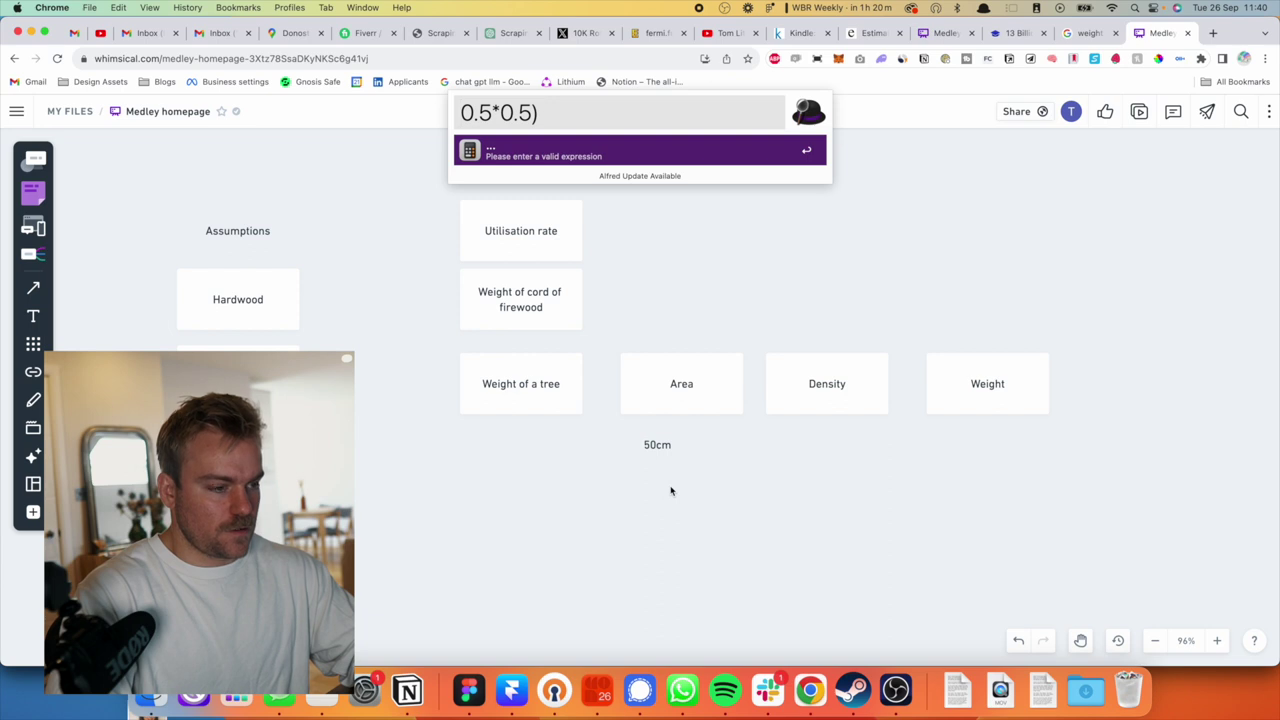
pyautogui.write('(')
pyautogui.press('Right')
pyautogui.write('*')
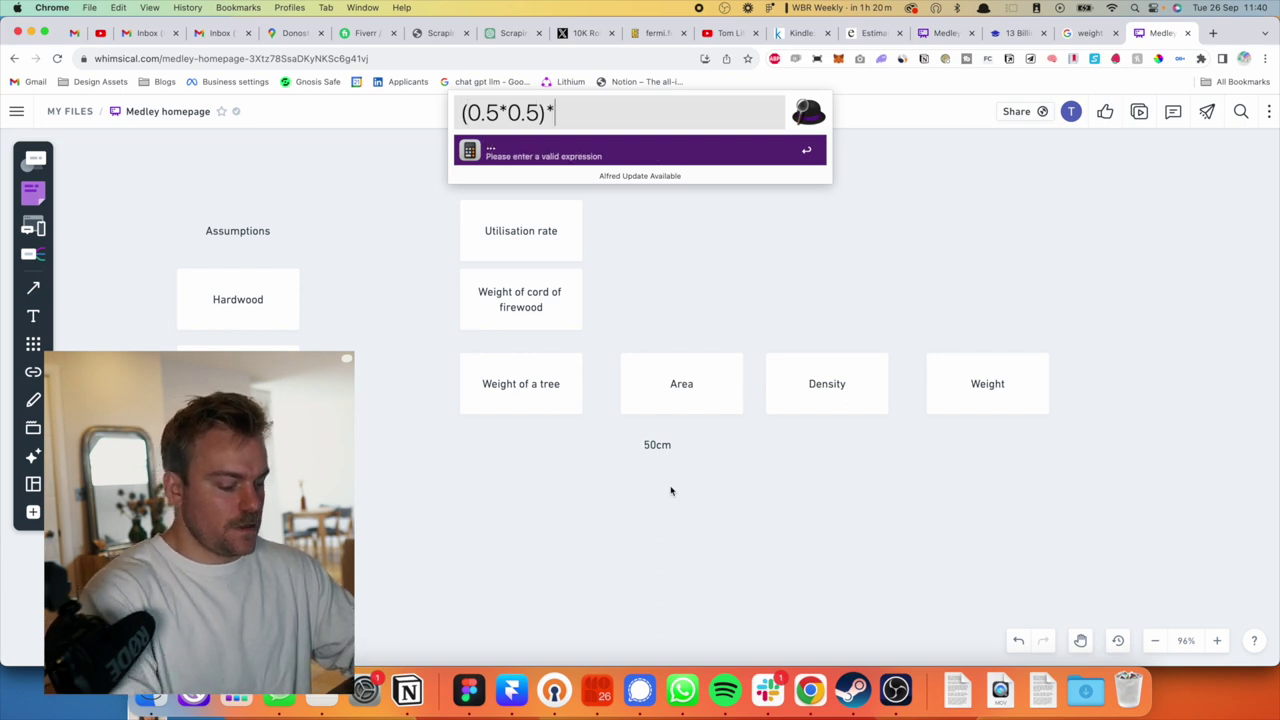
pyautogui.write('3.1')
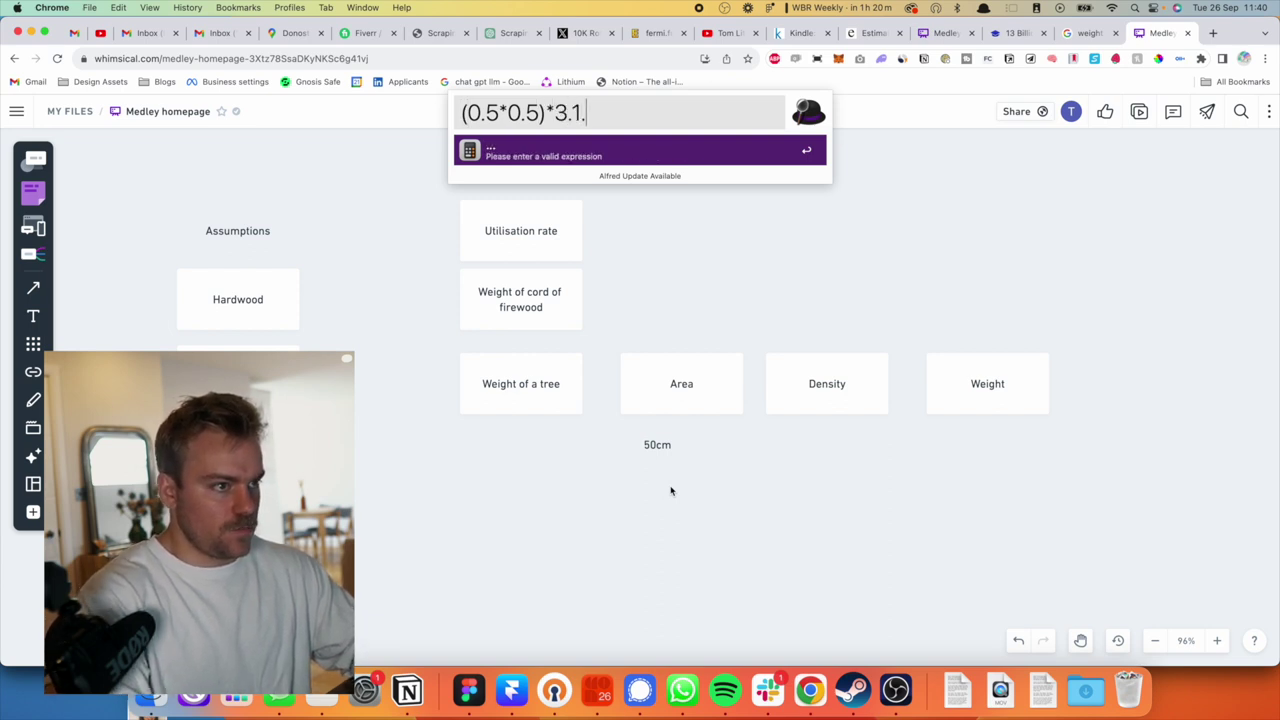
pyautogui.write('4')
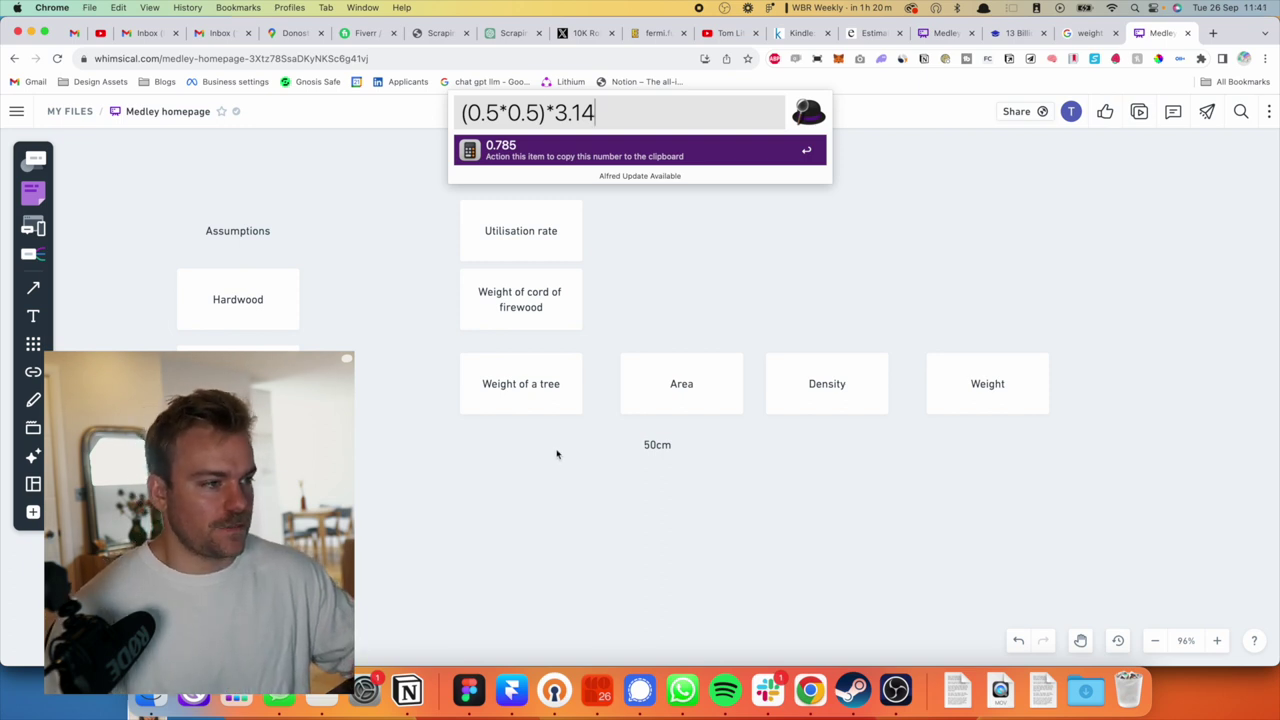
pyautogui.press('Return')
# Add the text label "0.75" below the Area box, to the right of the 50cm label.
pyautogui.press('t')
pyautogui.click(714, 455)
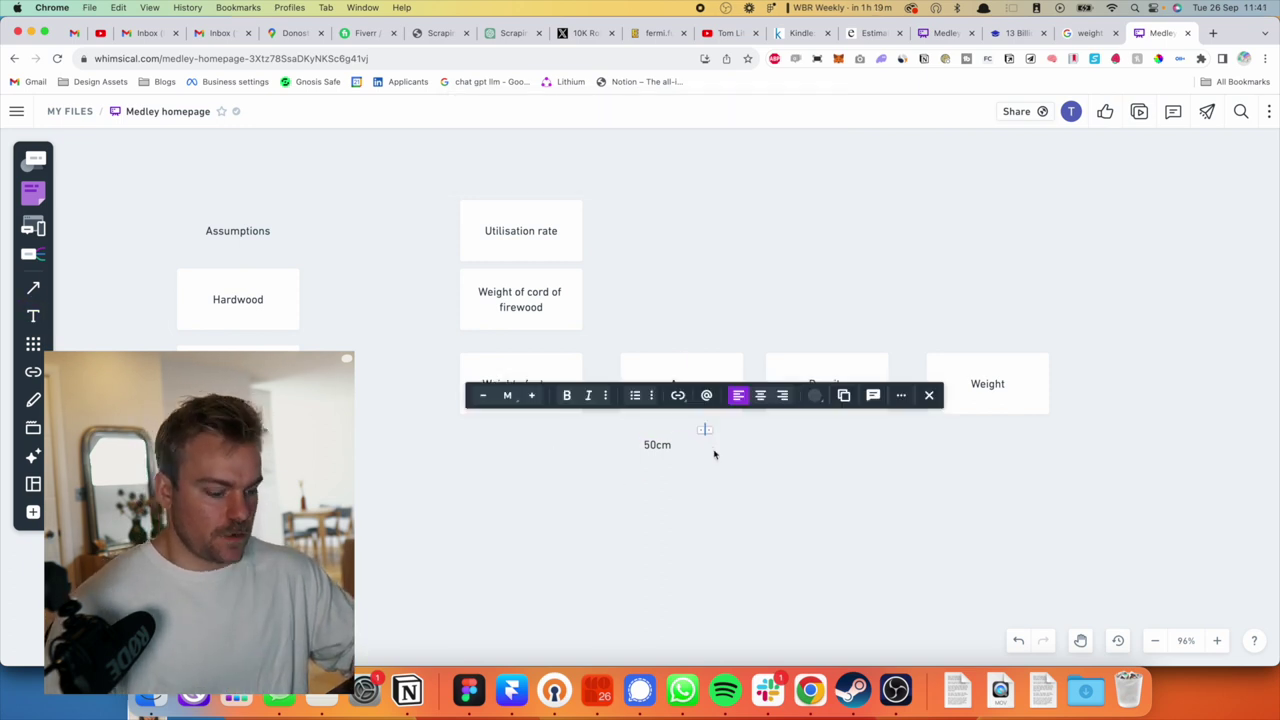
pyautogui.write('0.7')
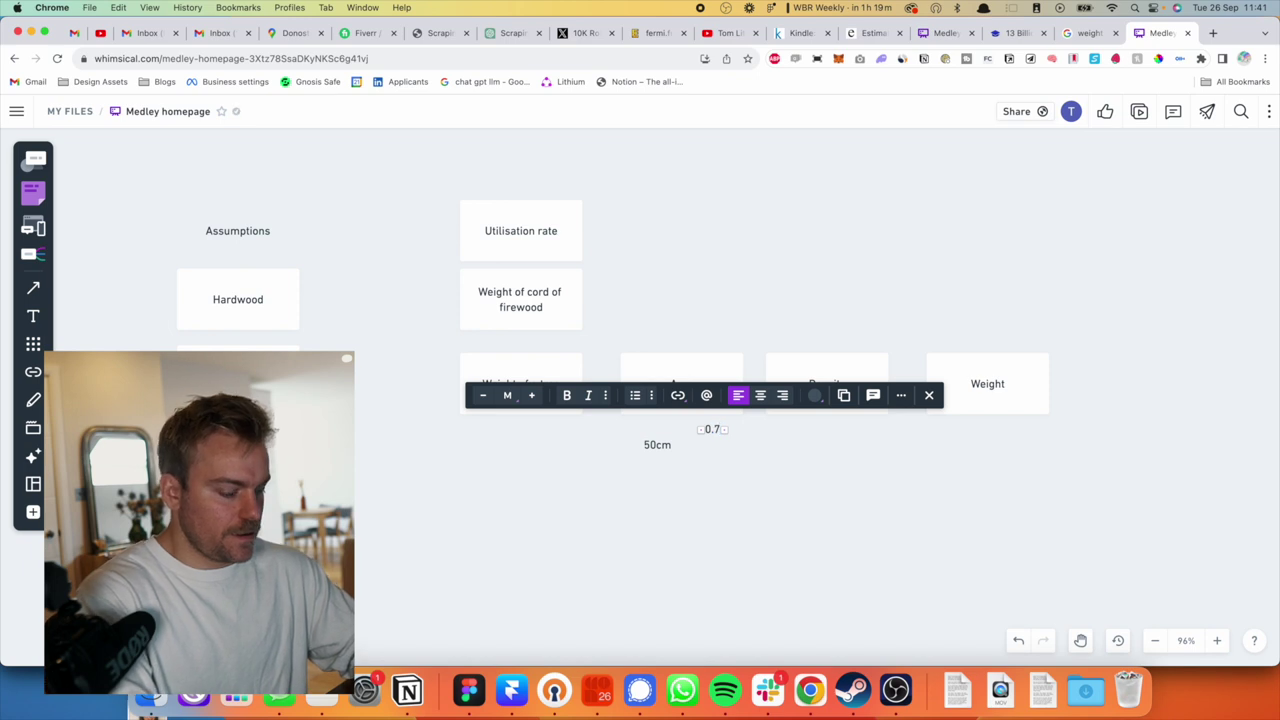
pyautogui.write('5')
pyautogui.click(718, 564)
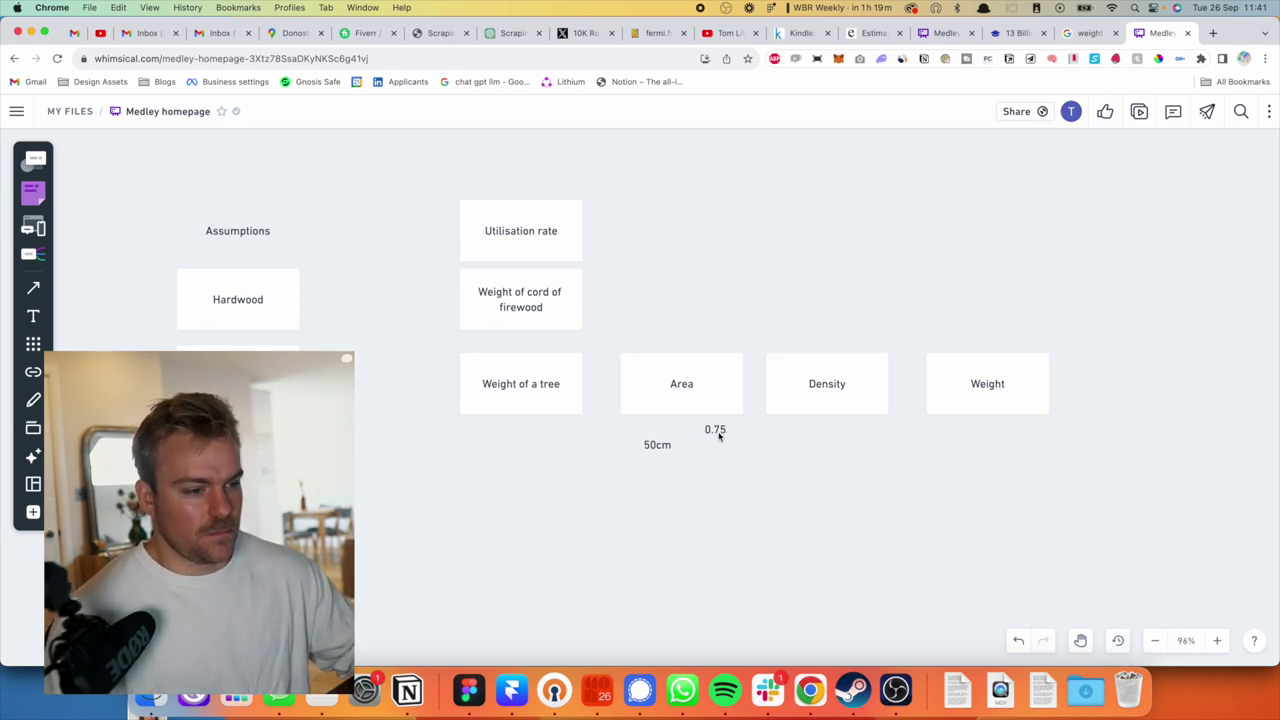
# Add the text label "7.5m3" below the 0.75 label and move it further down to leave a gap.
pyautogui.press('s')
pyautogui.press('t')
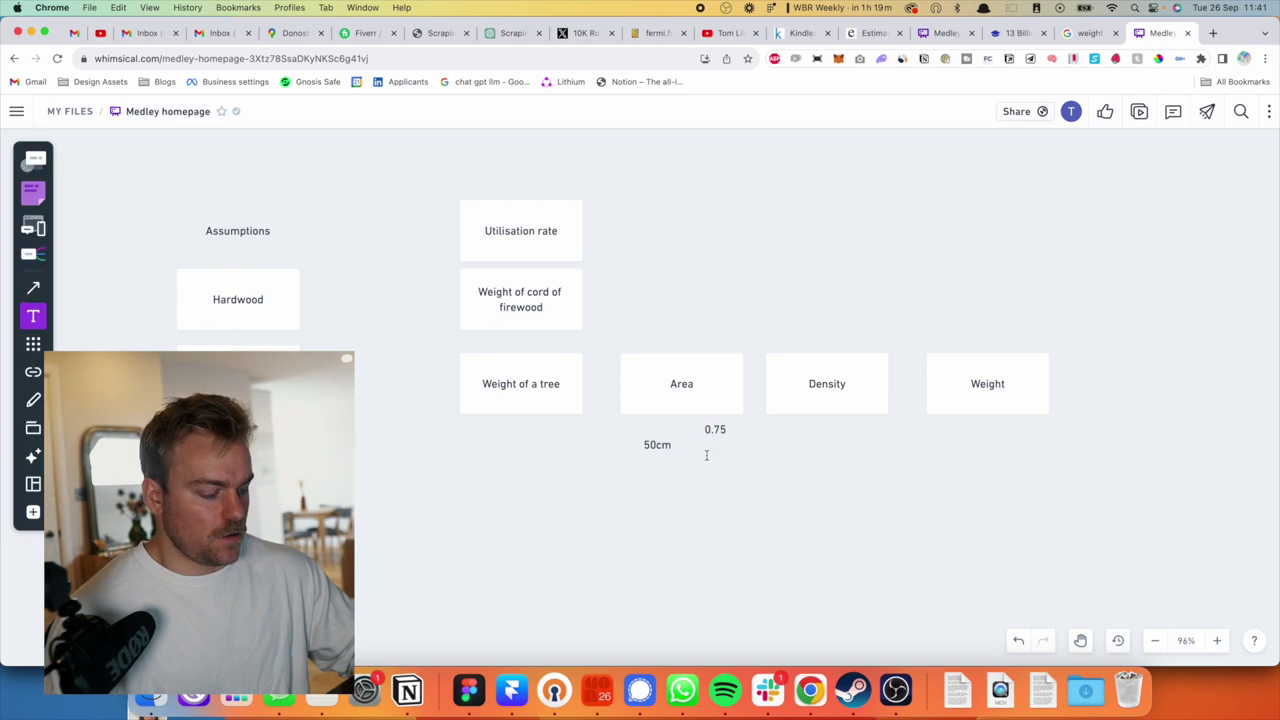
pyautogui.click(807, 459)
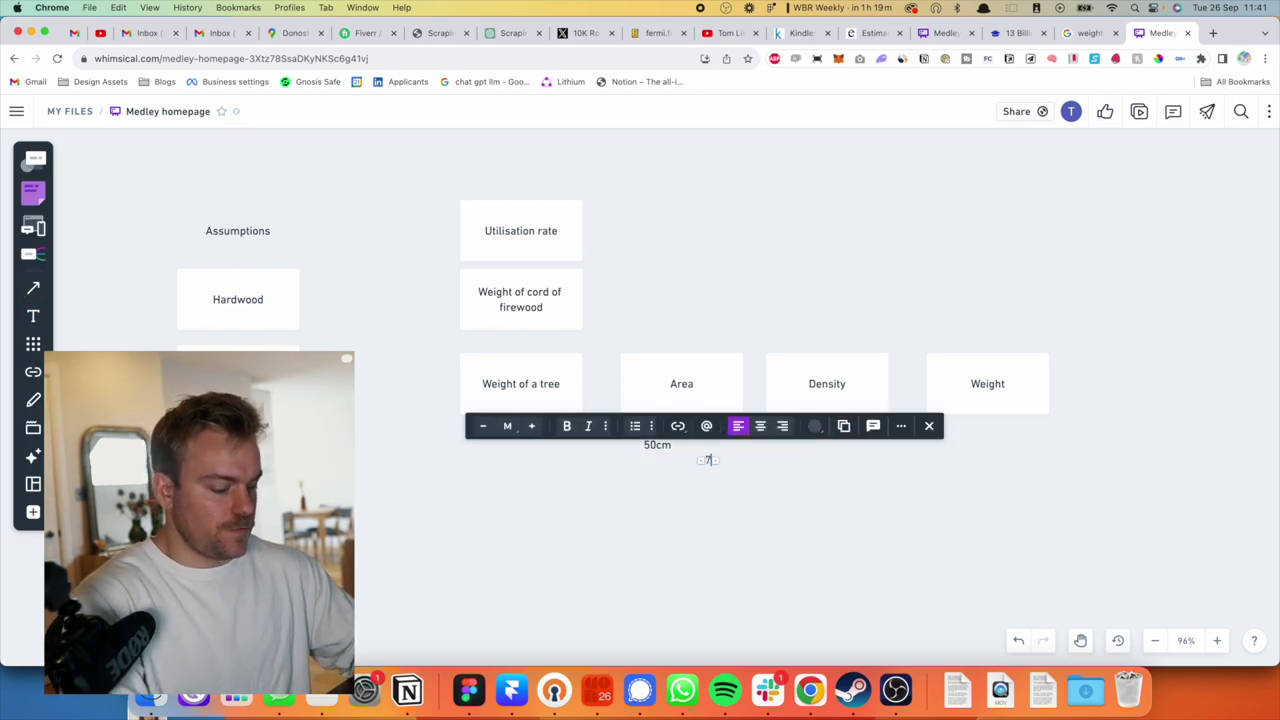
pyautogui.write('7.5m')
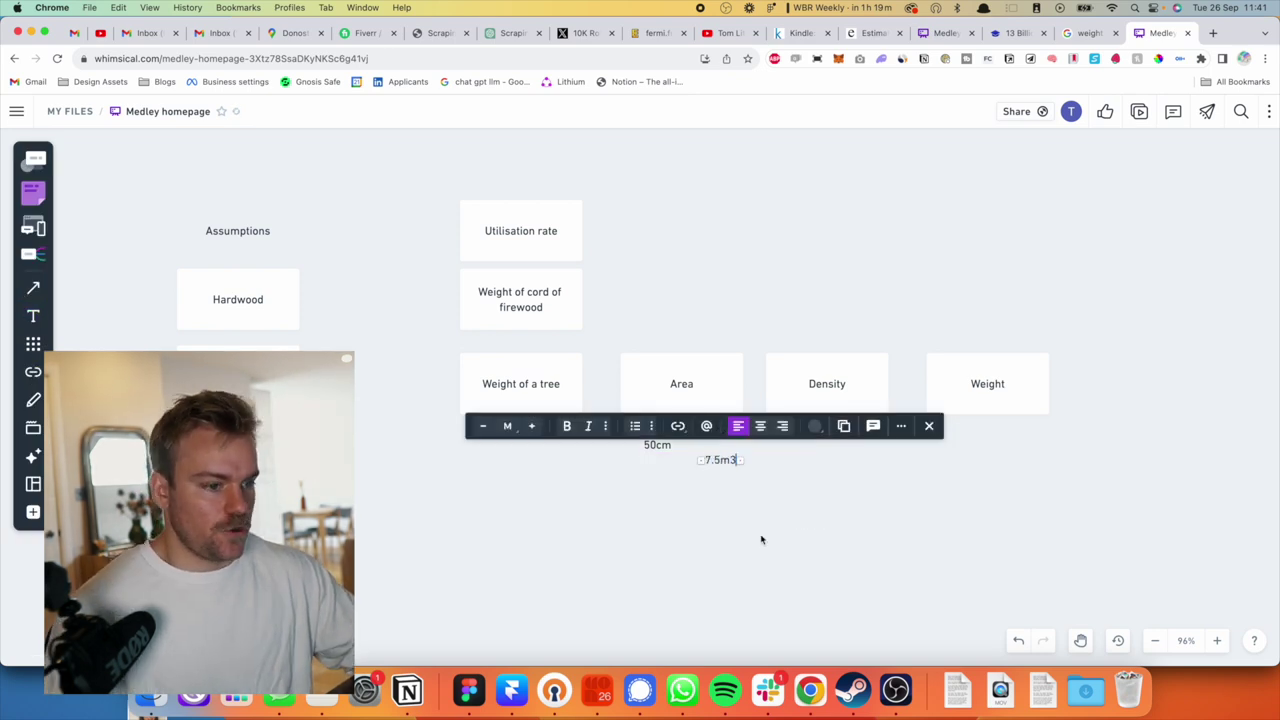
pyautogui.write('3')
pyautogui.click(688, 492)
pyautogui.moveTo(716, 486); pyautogui.dragTo(718, 512)
# Append the unit "m2" to the 0.75 label.
pyautogui.click(720, 438)
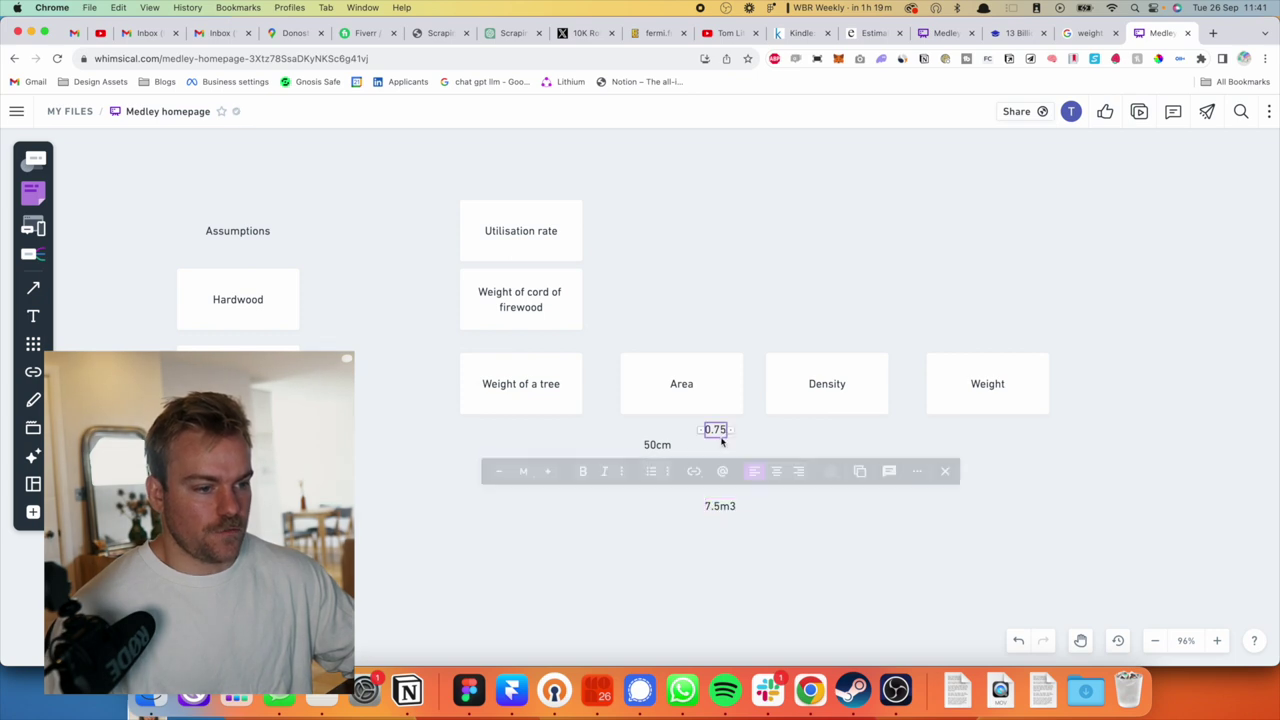
pyautogui.click(722, 433)
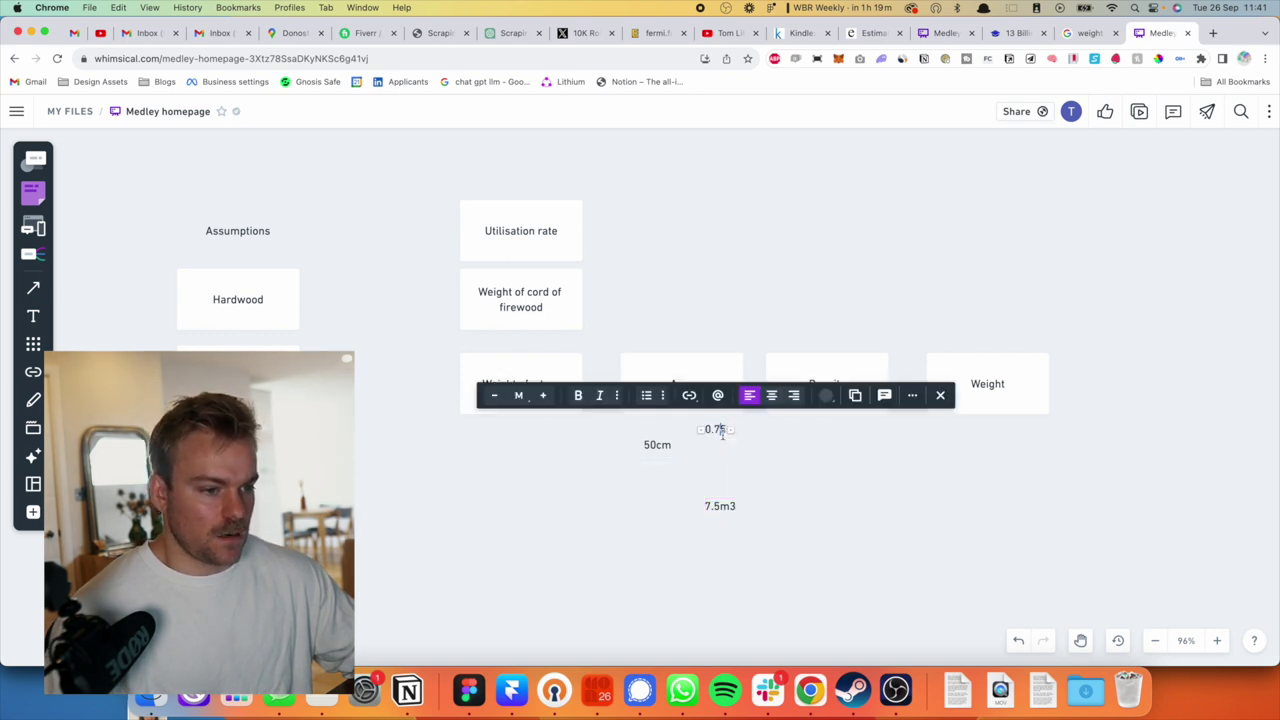
pyautogui.write('m2')
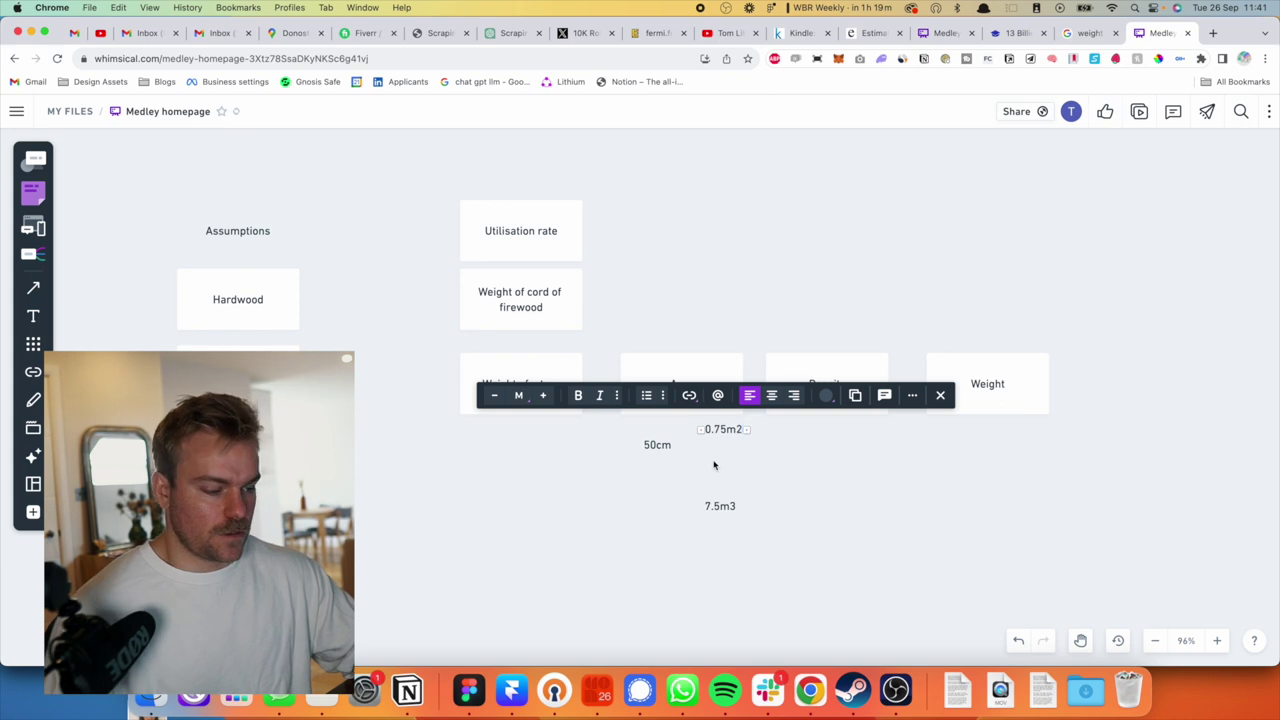
pyautogui.click(714, 464)
# Add the text label "10m" directly below the 0.75m2 label, left-aligned with it, and move the 7.5m3 label up closer to it.
pyautogui.press('t')
pyautogui.click(715, 447)
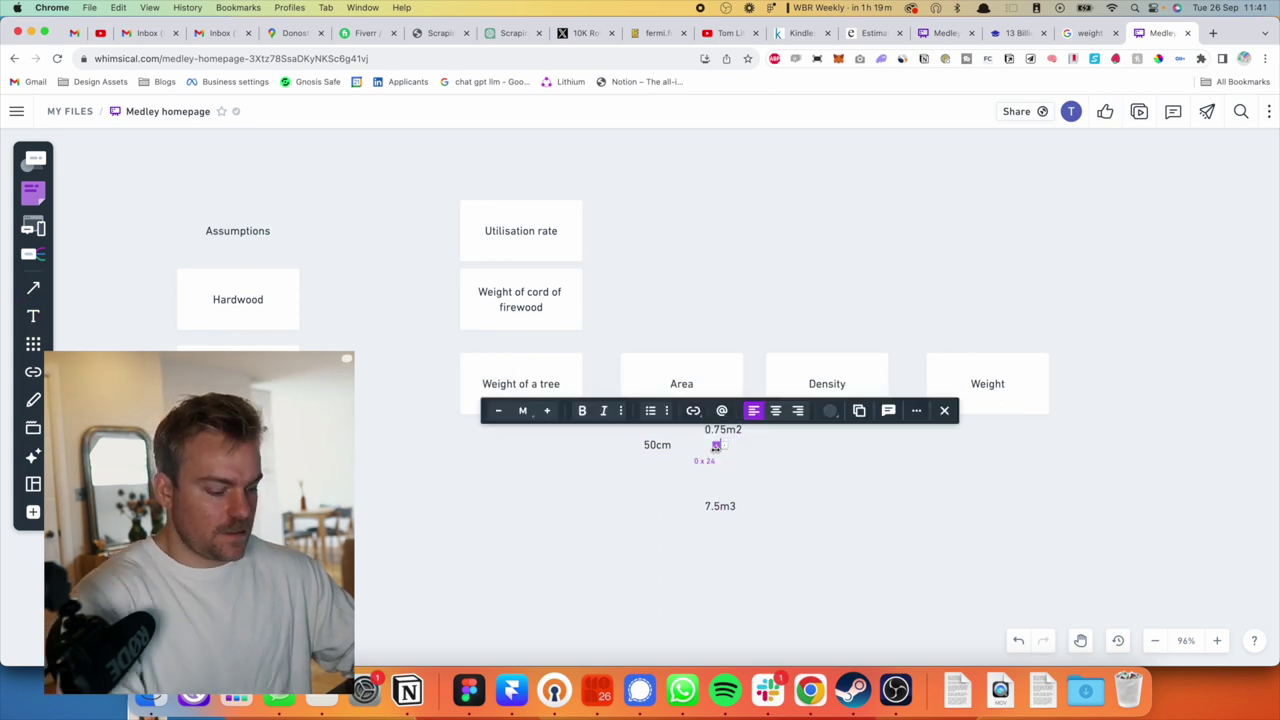
pyautogui.write('10')
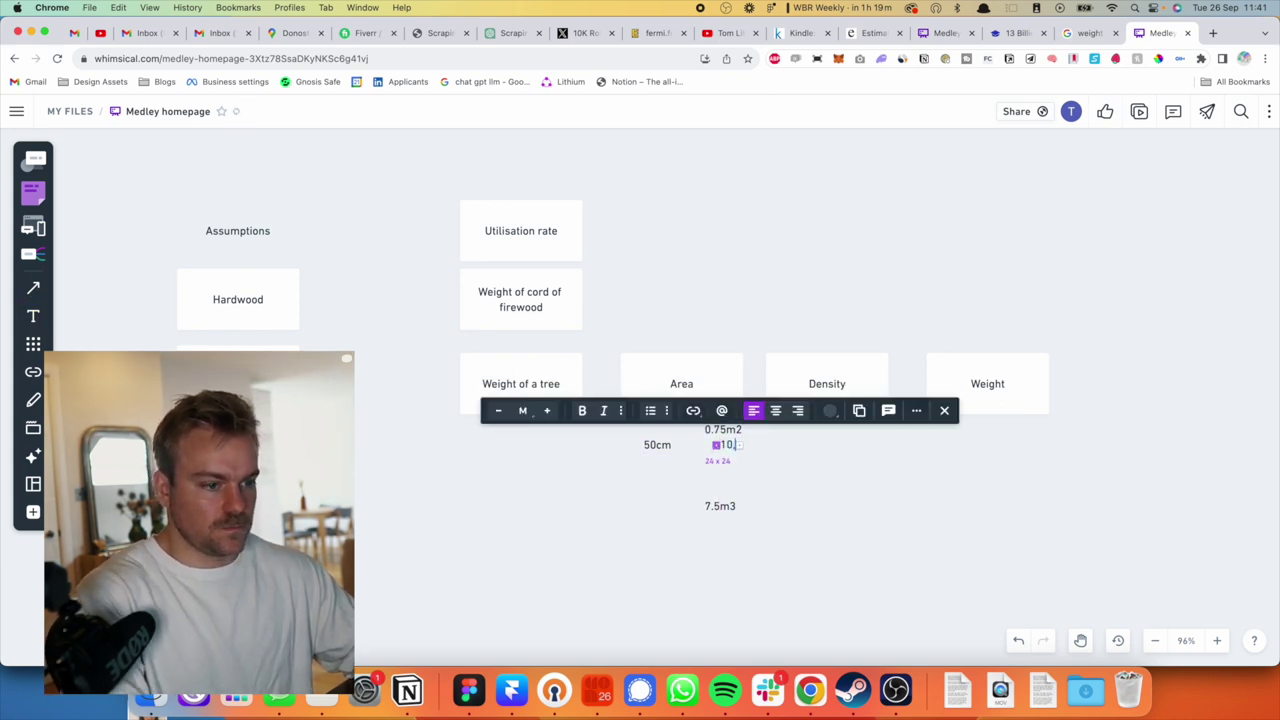
pyautogui.write('m')
pyautogui.click(684, 478)
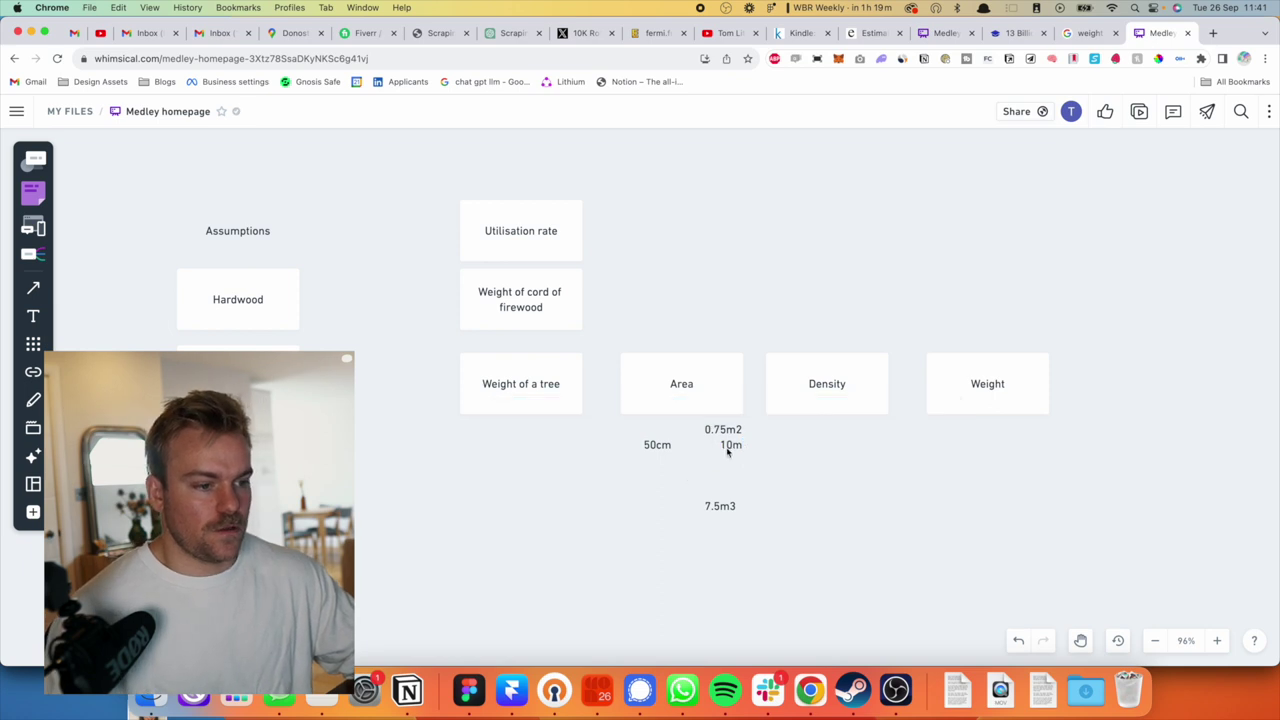
pyautogui.moveTo(727, 452); pyautogui.dragTo(713, 452)
pyautogui.moveTo(720, 506); pyautogui.dragTo(720, 472)
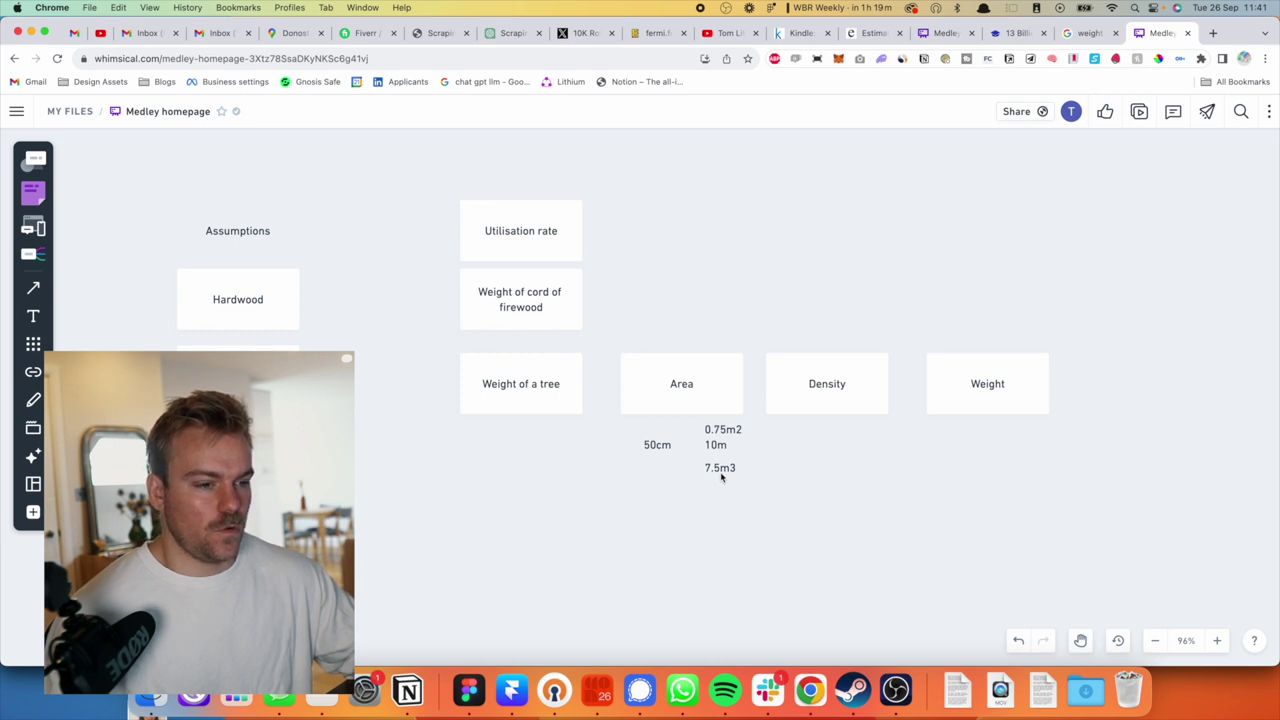
pyautogui.moveTo(721, 478); pyautogui.dragTo(721, 493)
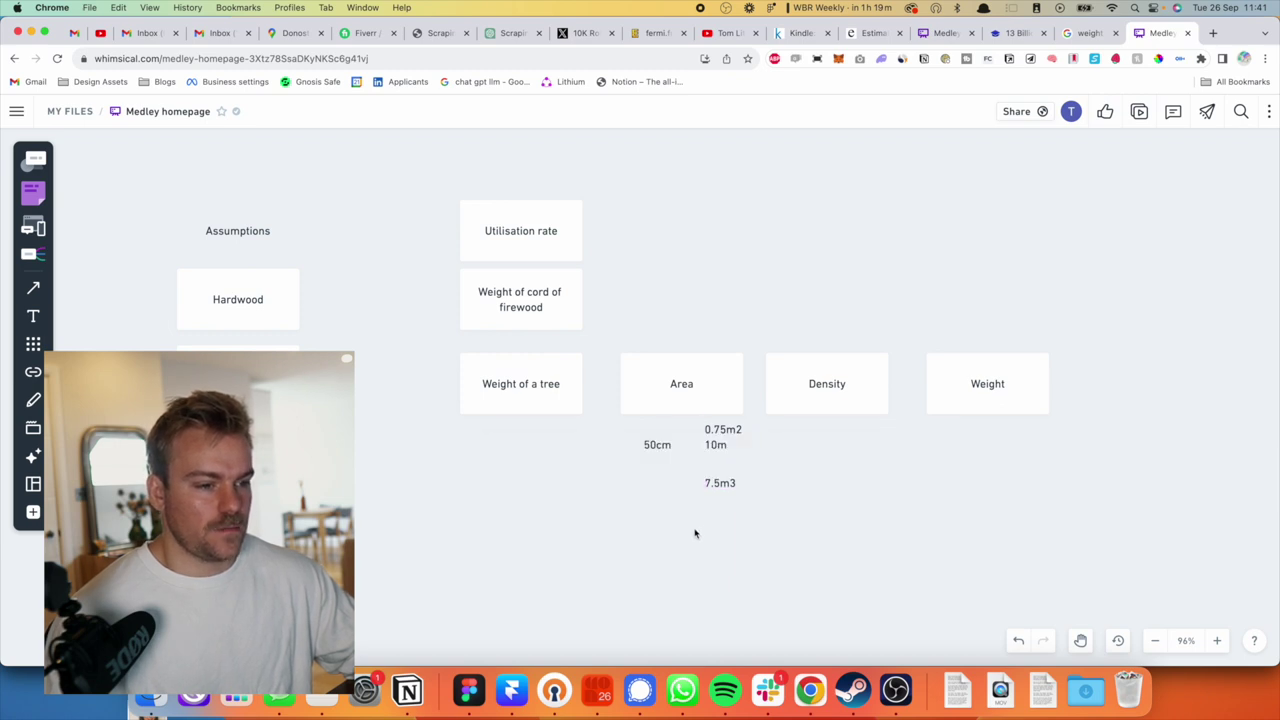
# Add the text label "500kg" below the Density box.
pyautogui.hscroll(3, 709, 523)
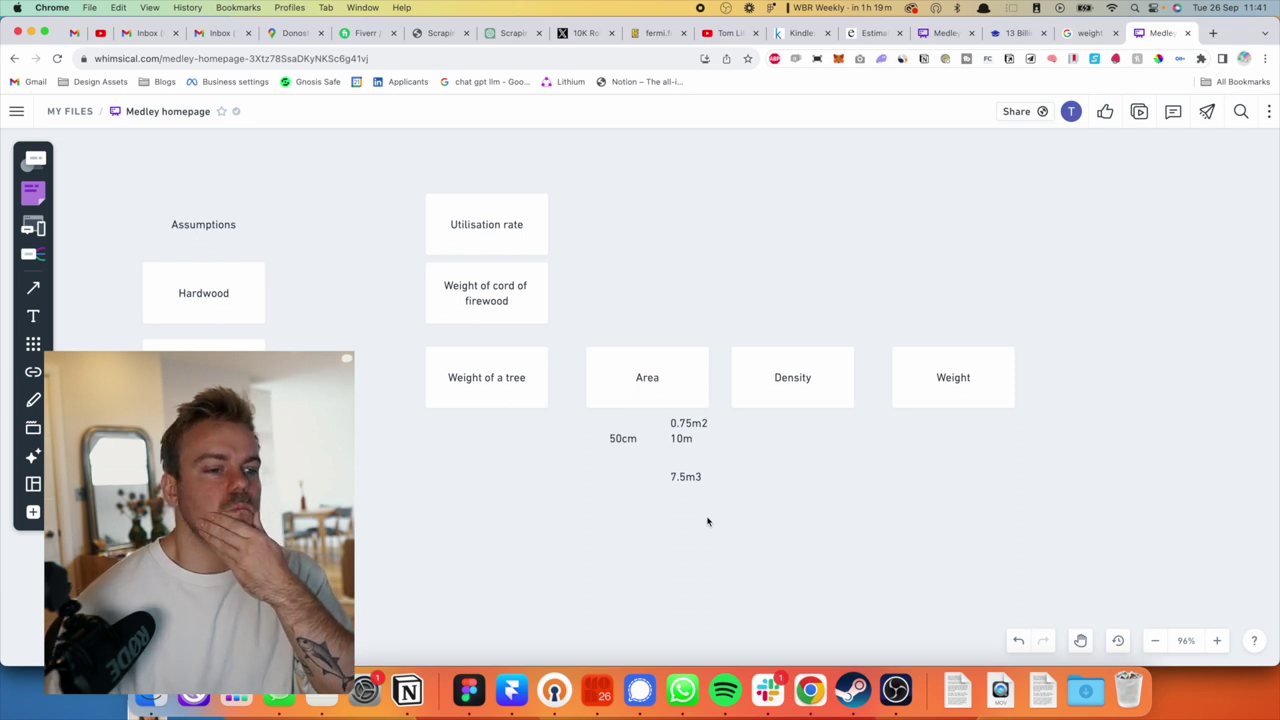
pyautogui.hscroll(1, 735, 405)
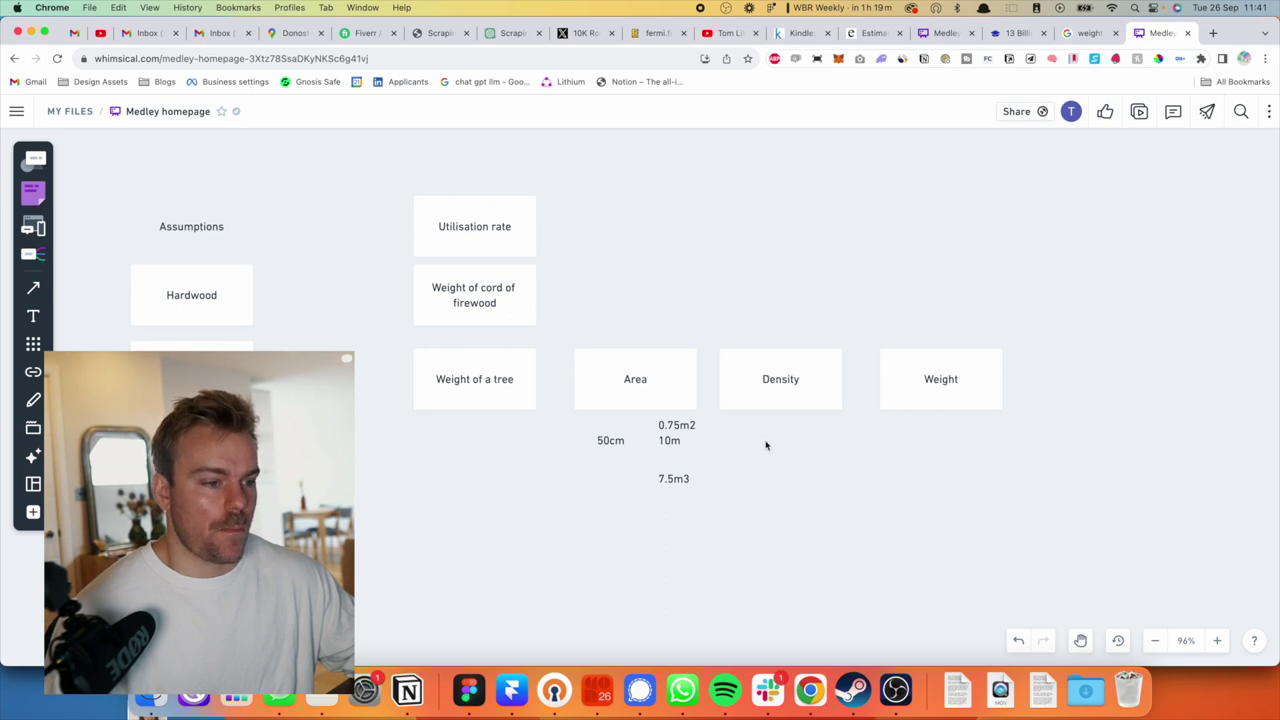
pyautogui.scroll(-1, 766, 445)
pyautogui.hscroll(1, 766, 445)
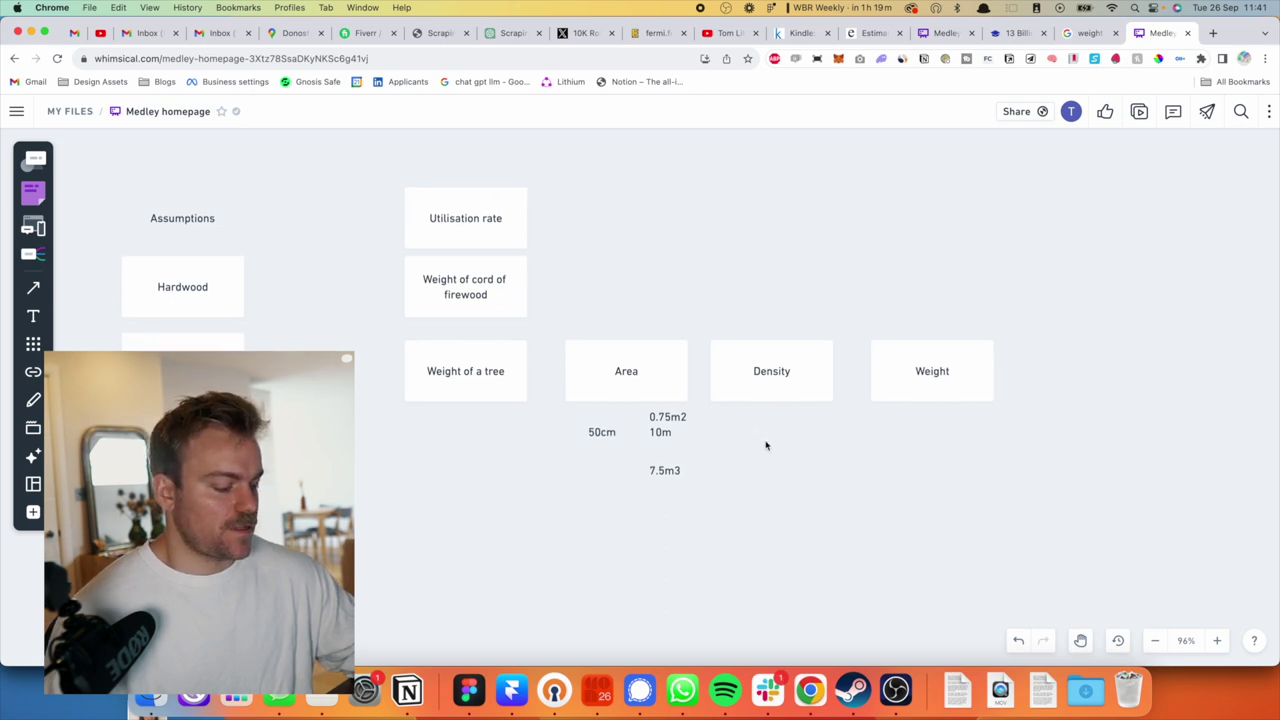
pyautogui.moveTo(766, 445)
pyautogui.mouseDown()
pyautogui.moveTo(886, 470)
pyautogui.moveTo(687, 465)
pyautogui.moveTo(758, 464)
pyautogui.mouseUp()
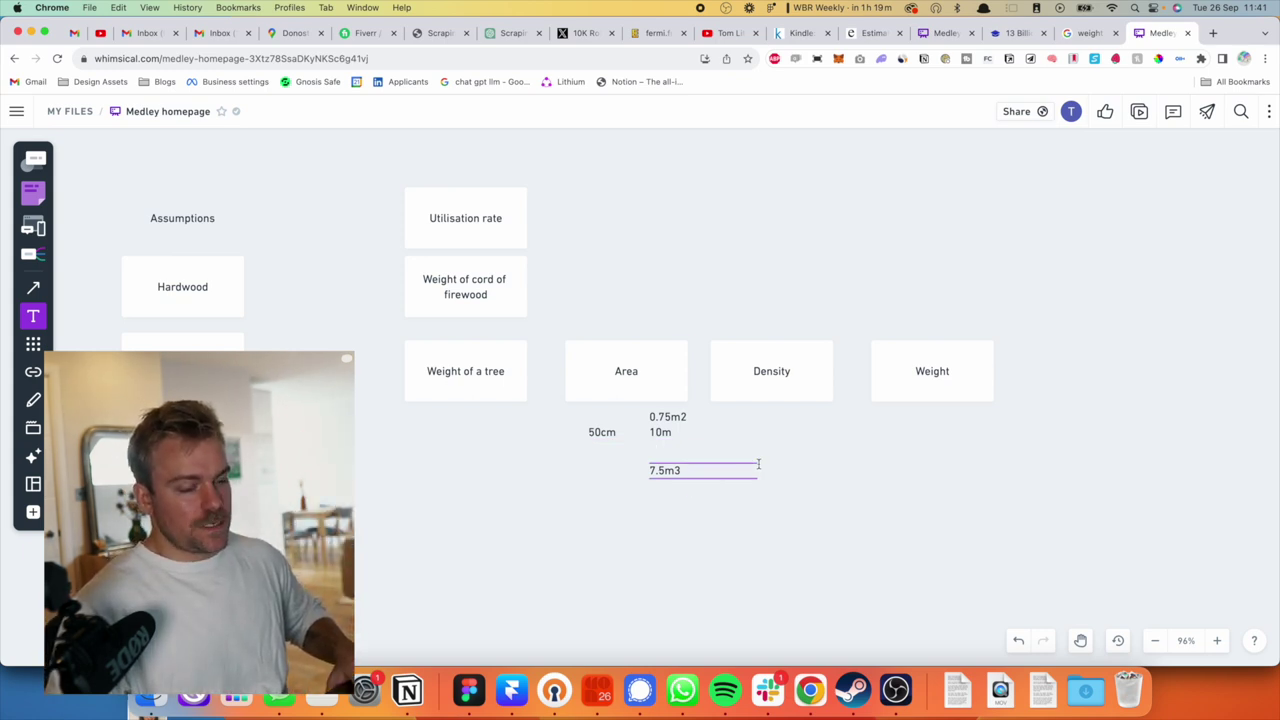
pyautogui.click(770, 456)
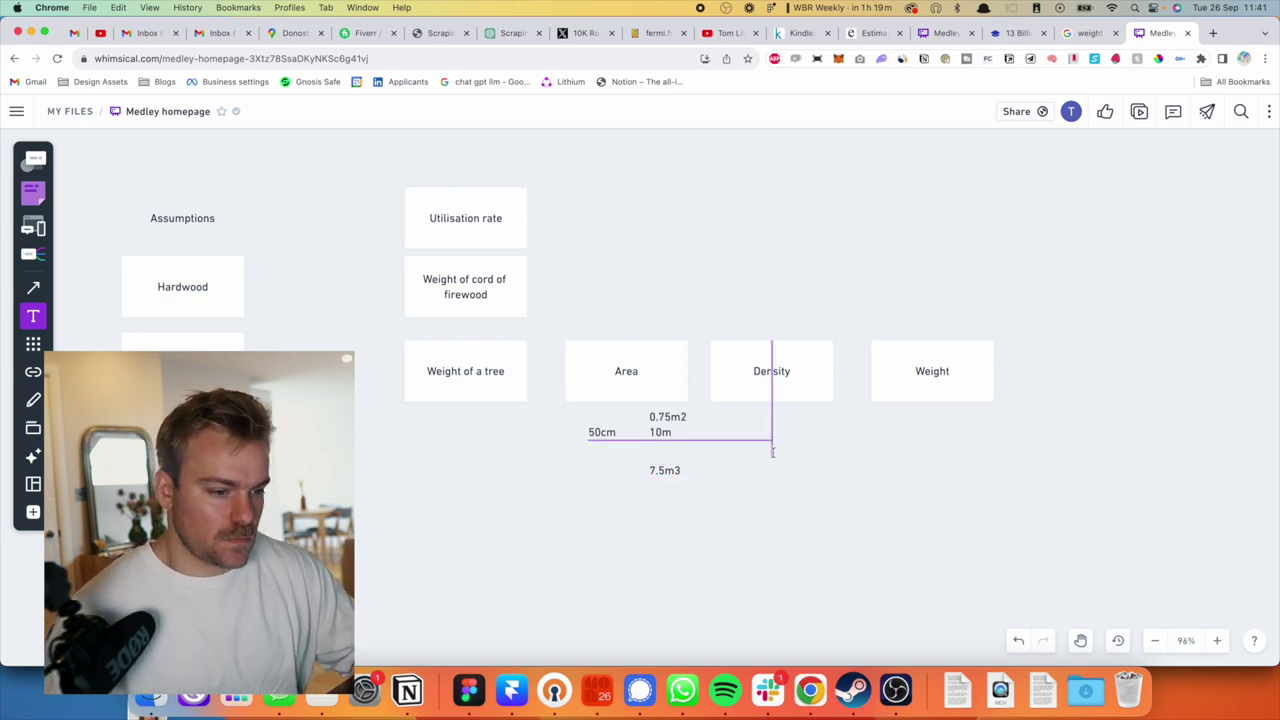
pyautogui.write('500')
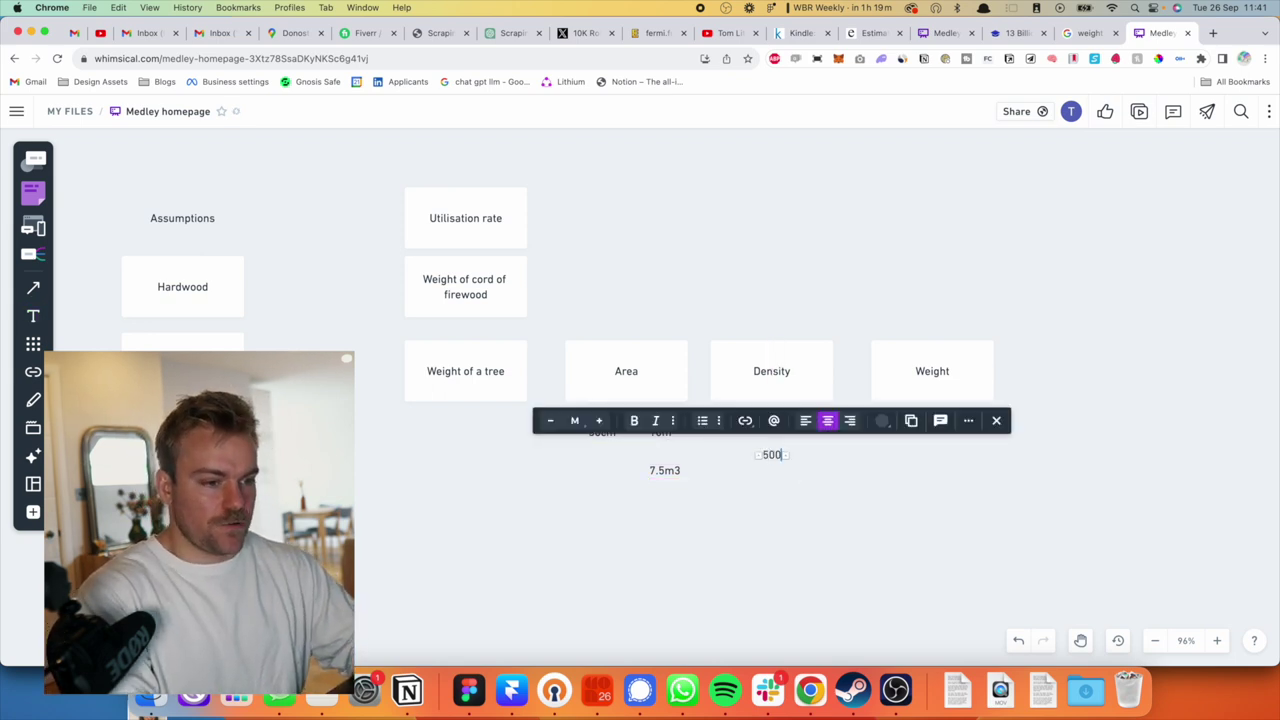
pyautogui.write('kg')
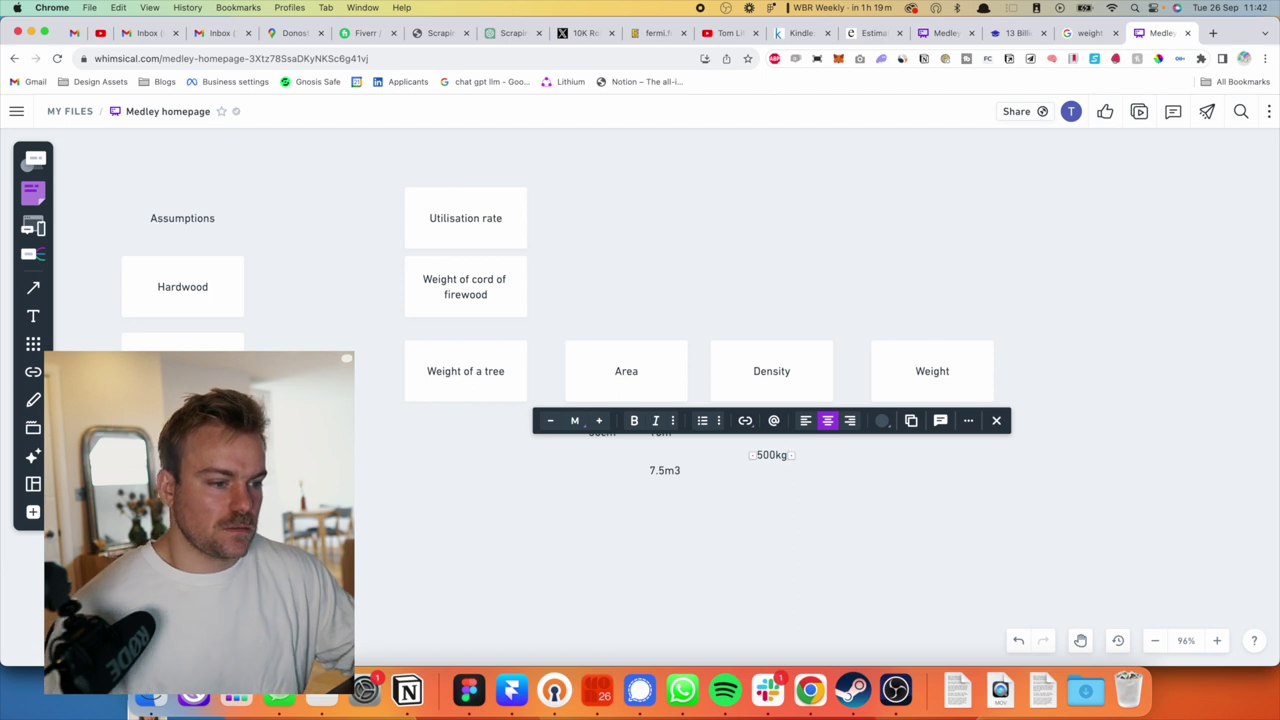
pyautogui.click(766, 517)
pyautogui.hotkey('alt', 'space')
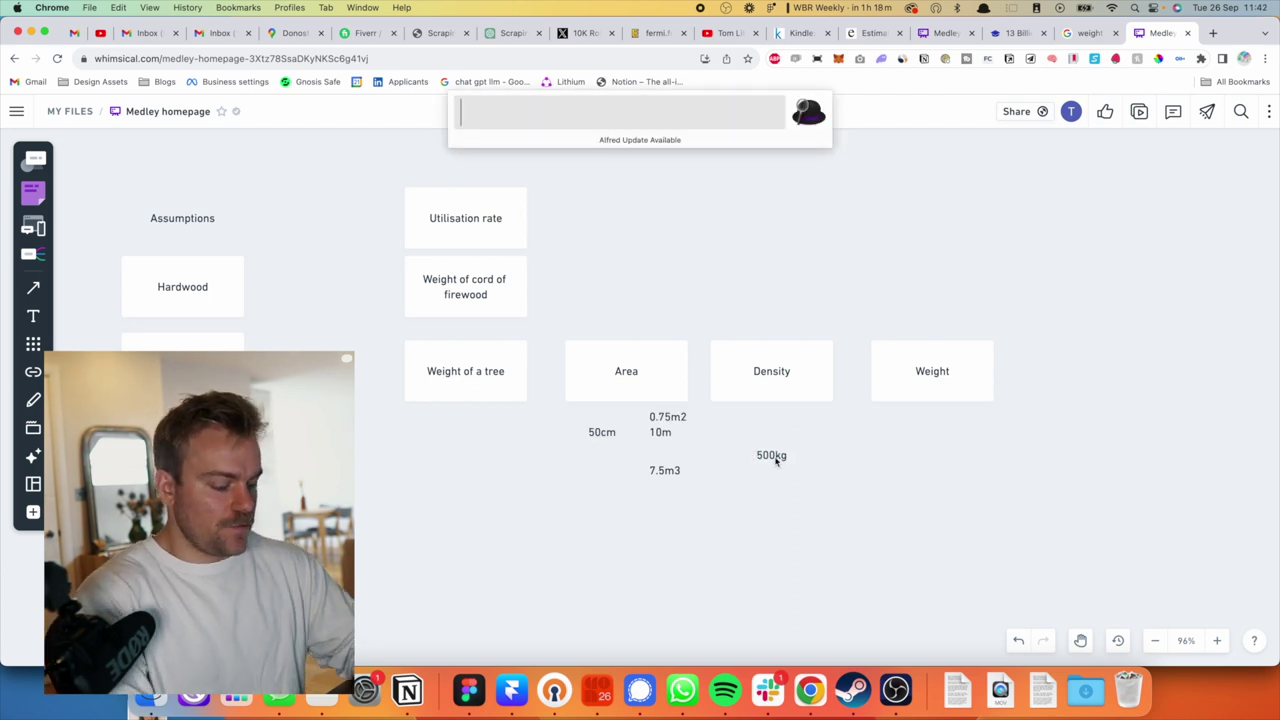
pyautogui.write('7.5')
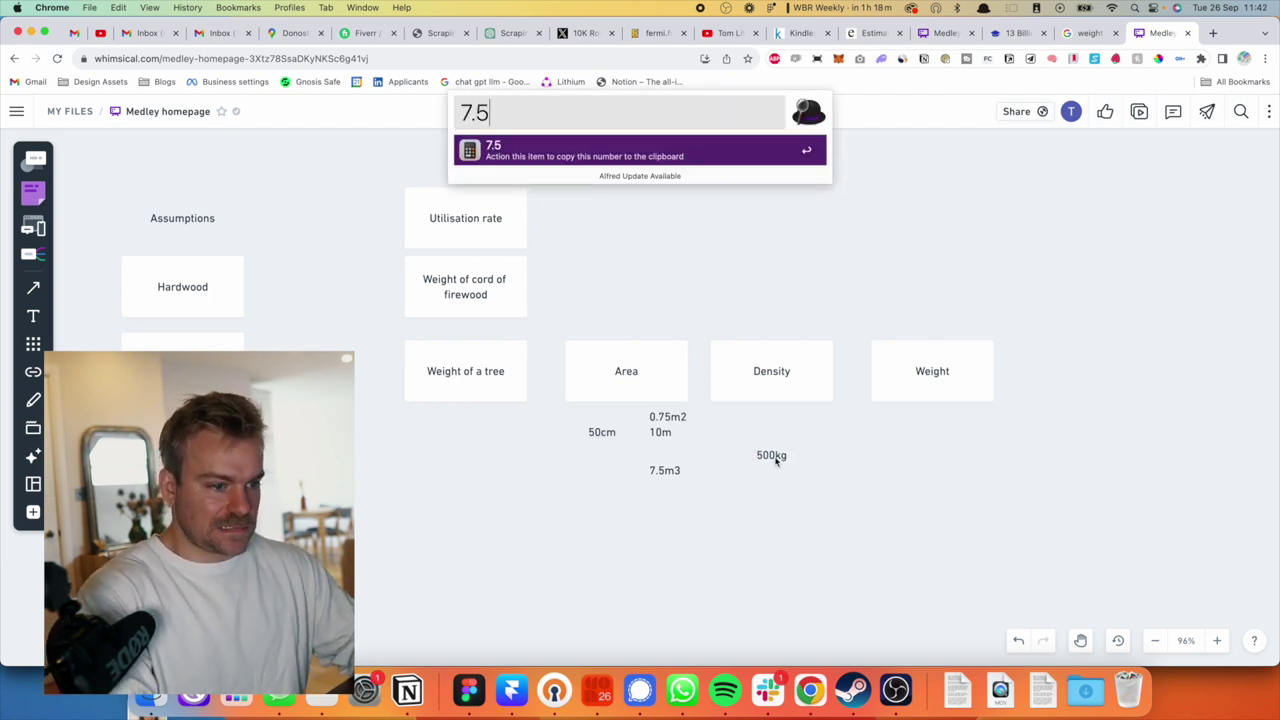
pyautogui.write('*')
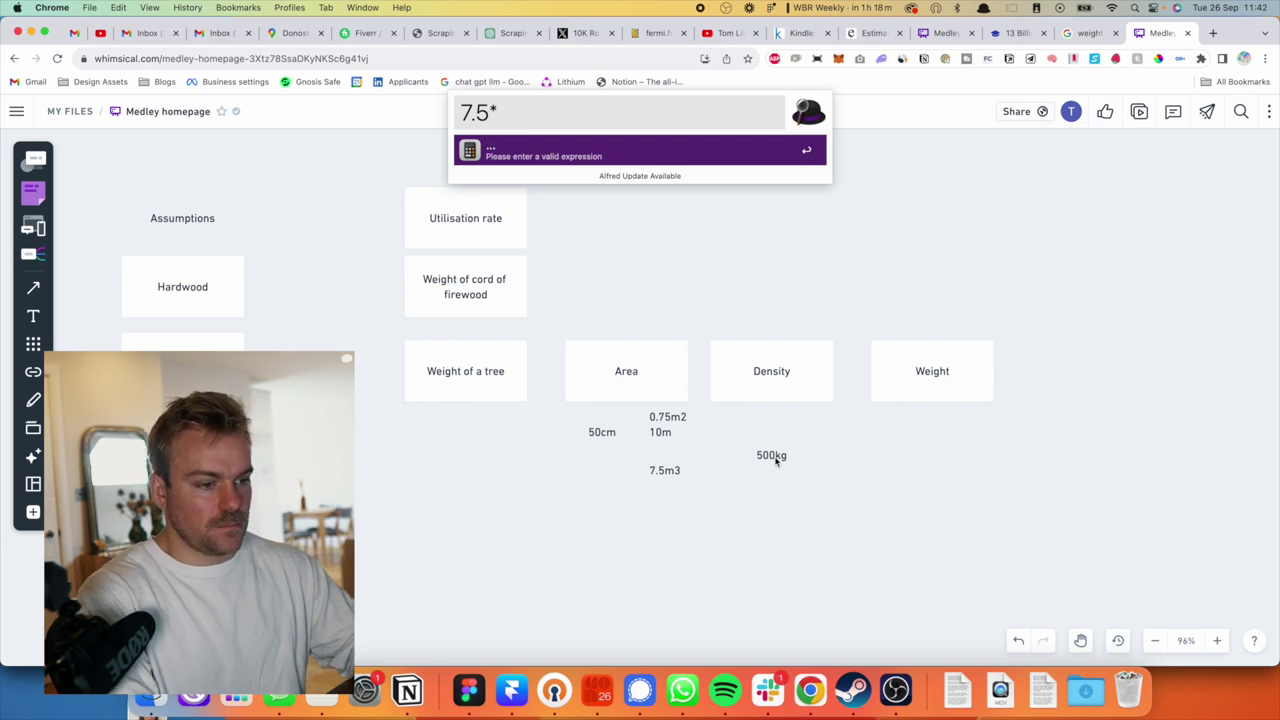
pyautogui.write('500')
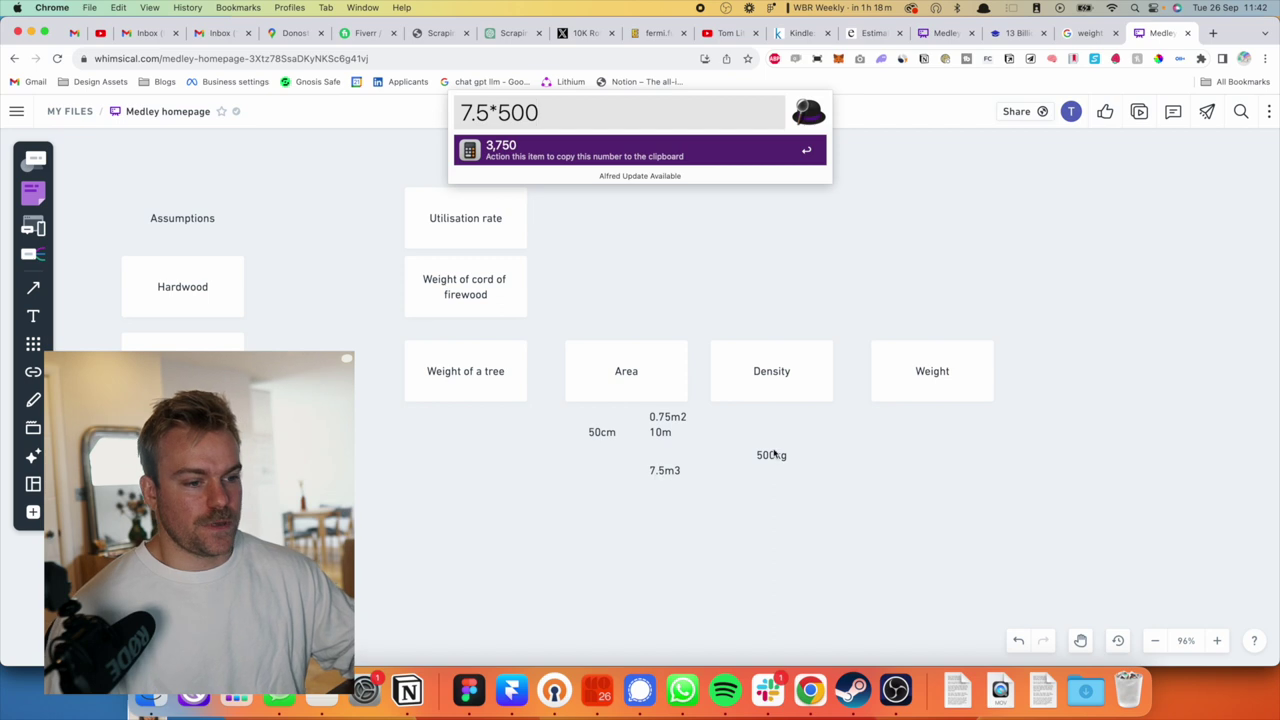
pyautogui.click(784, 457)
pyautogui.doubleClick(783, 457)
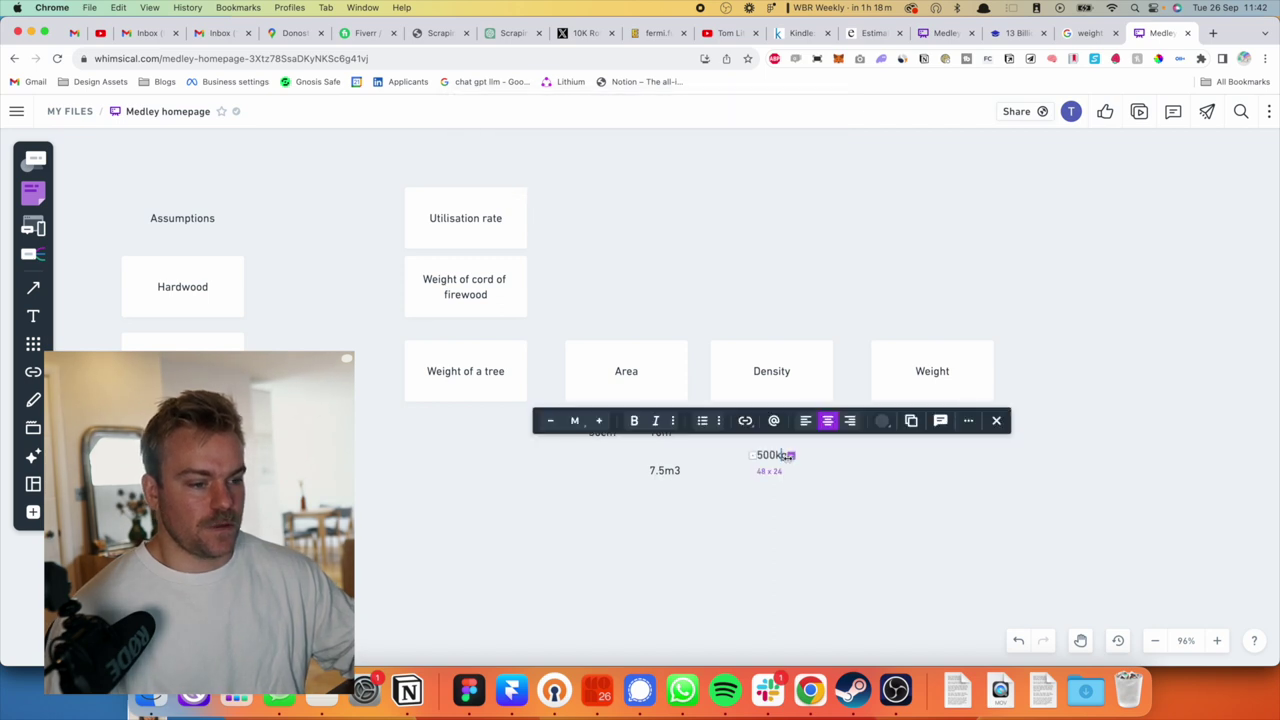
# Calculate 7.5*500 in the Alfred launcher and copy the result.
pyautogui.hotkey('alt', 'space')
pyautogui.write('7.5')
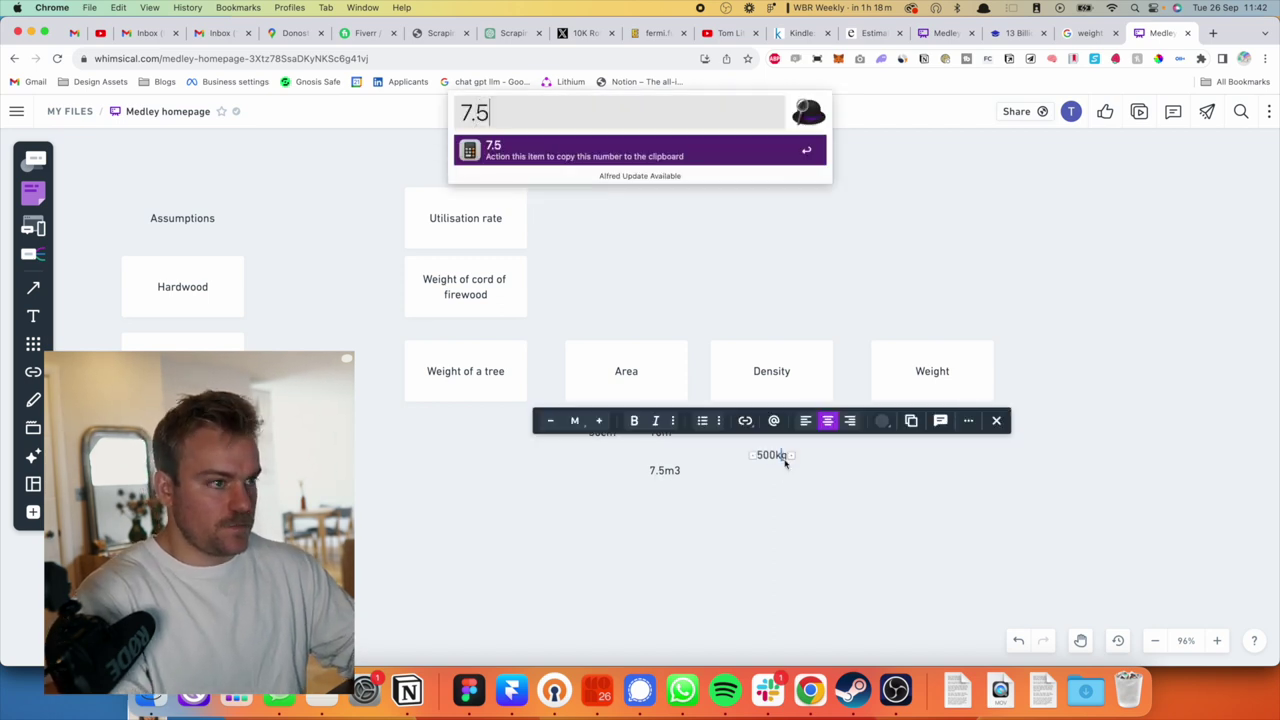
pyautogui.write('*500')
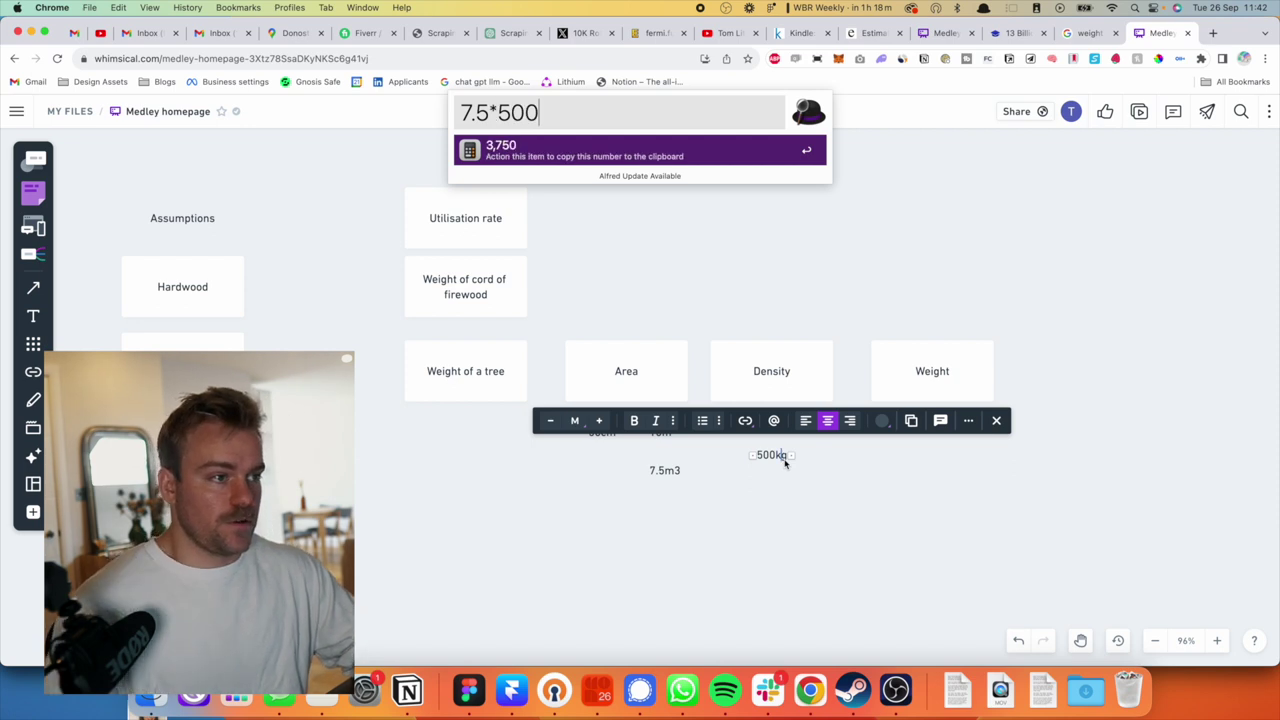
pyautogui.press('Return')
pyautogui.click(737, 459)
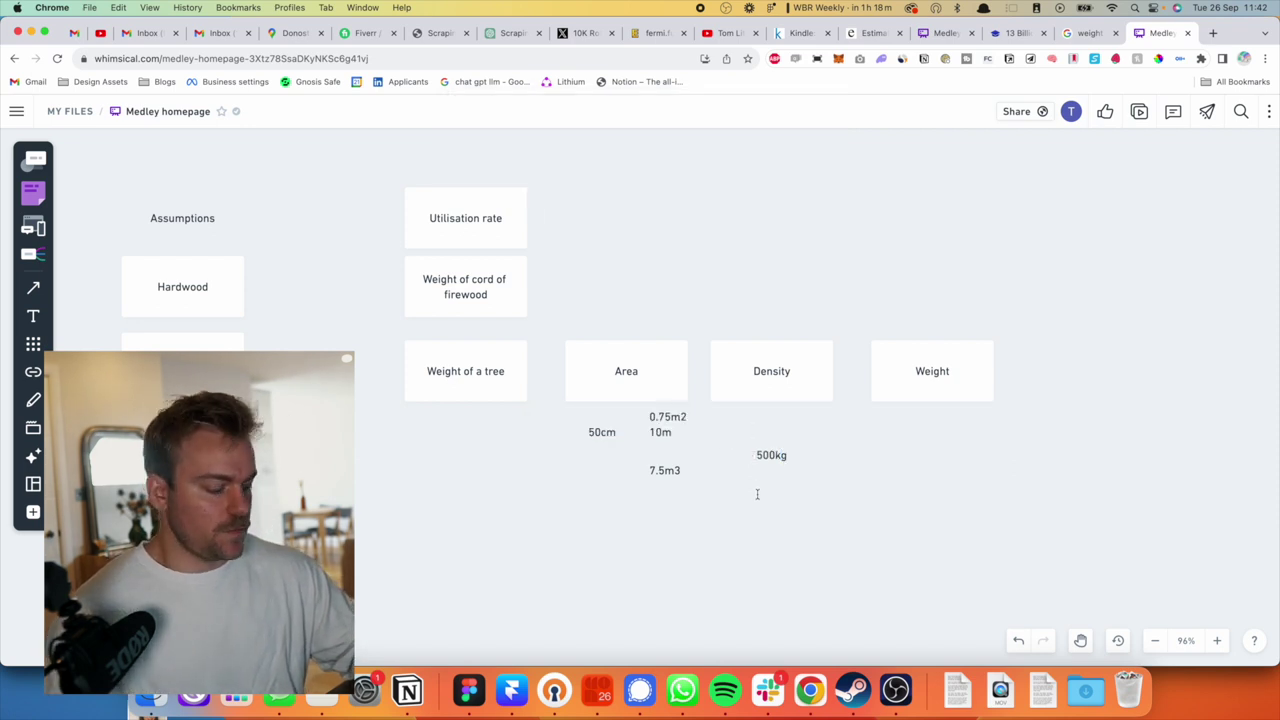
# Add the text label "3.5 tonnes" below the 500kg label.
pyautogui.press('t')
pyautogui.click(757, 485)
pyautogui.write('3.5')
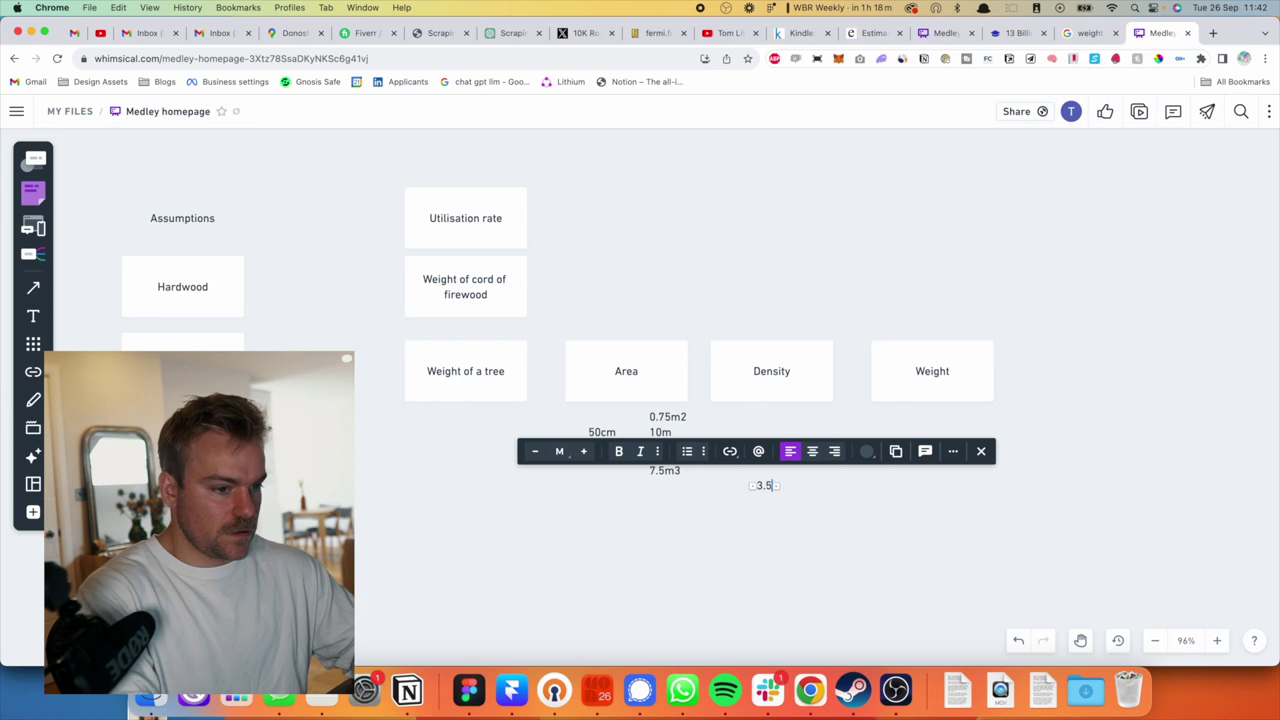
pyautogui.write(' tonnes')
pyautogui.click(750, 586)
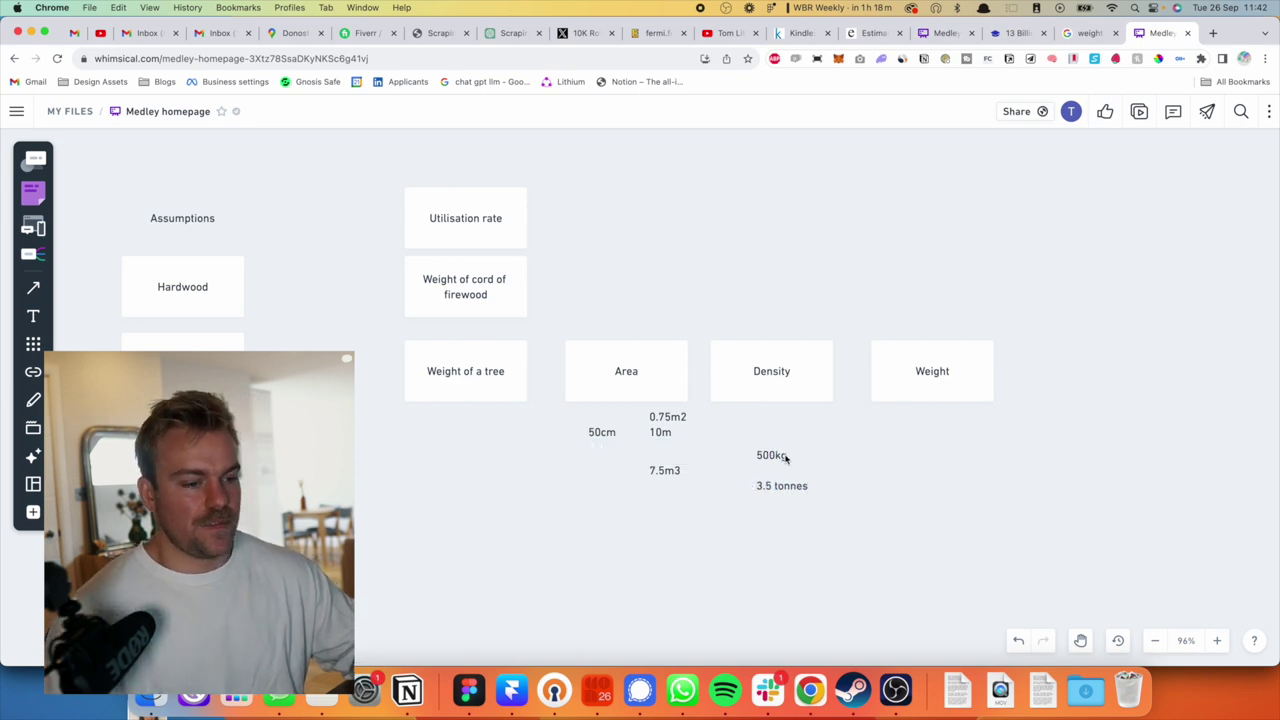
# Move the 500kg label up closer to the Density box and the 3.5 tonnes label beneath the Weight box.
pyautogui.moveTo(786, 457); pyautogui.dragTo(797, 434)
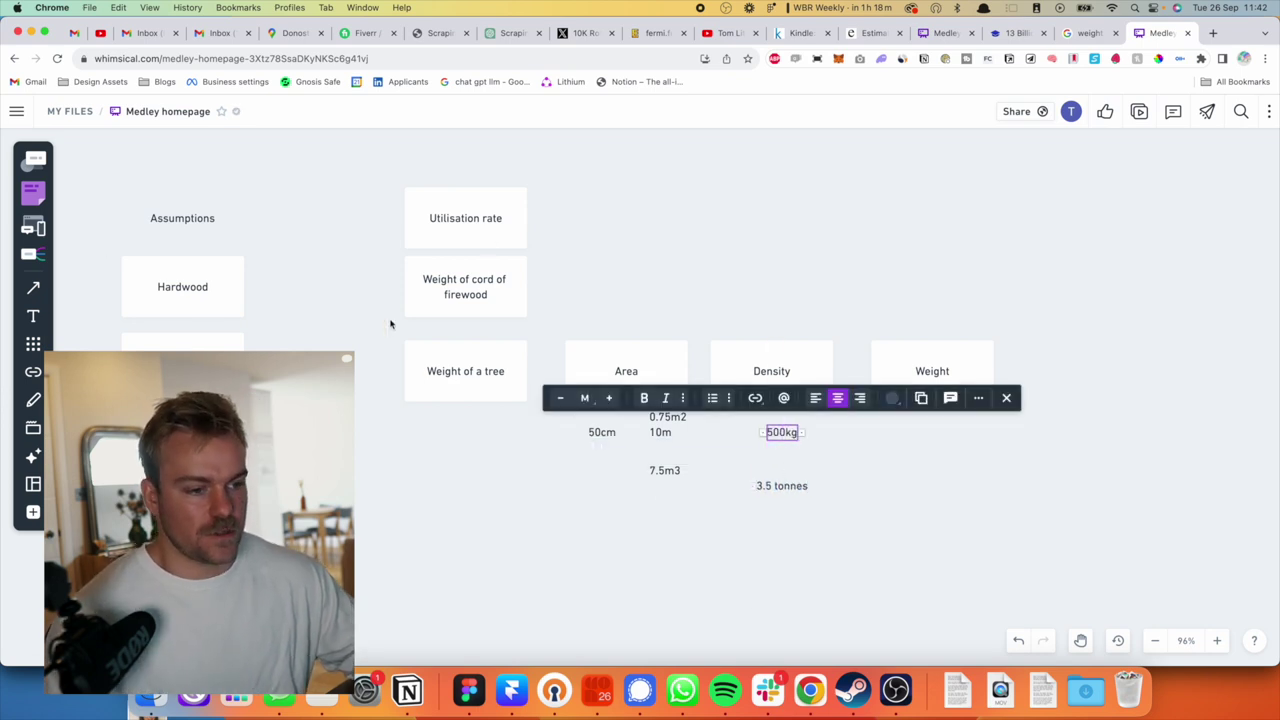
pyautogui.click(533, 542)
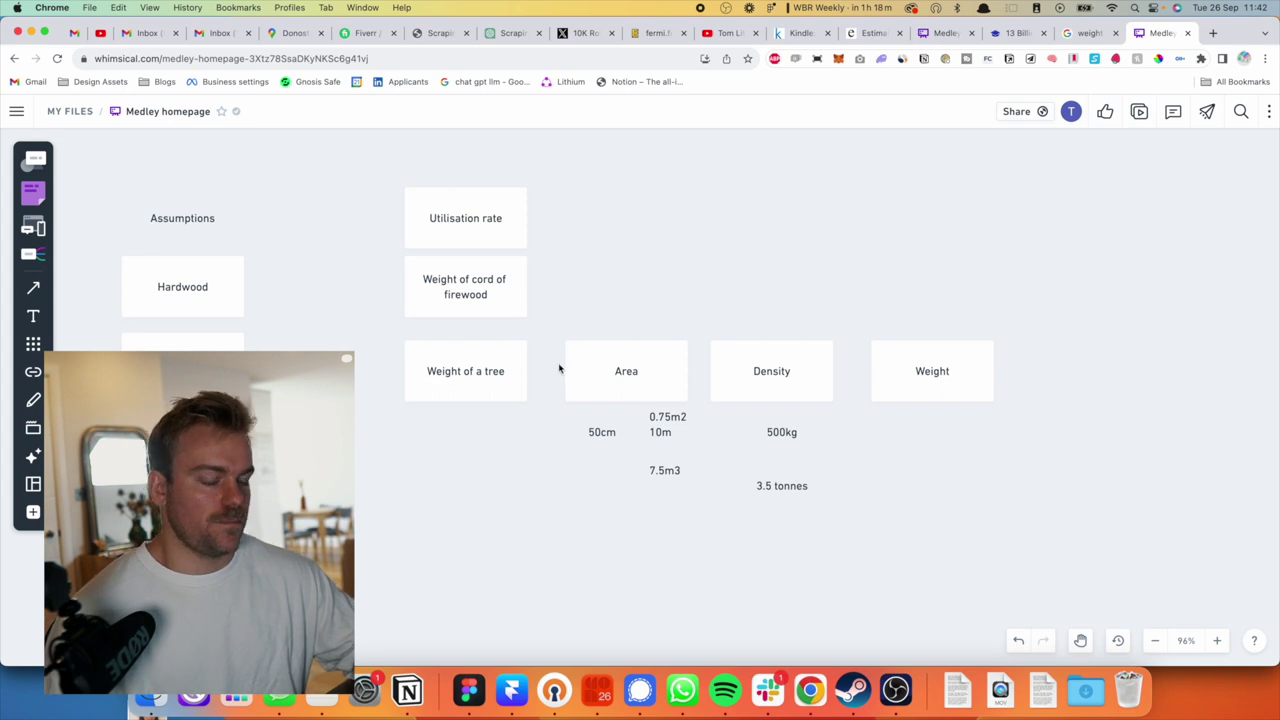
pyautogui.hscroll(2, 530, 502)
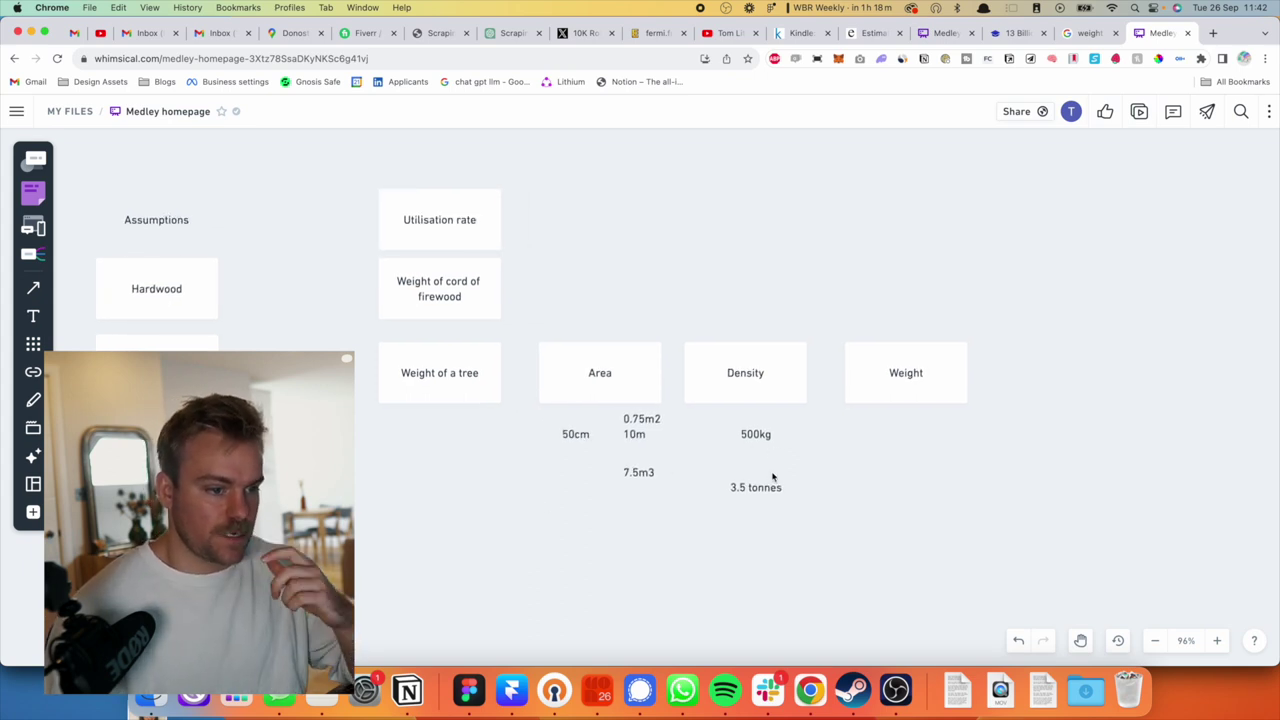
pyautogui.moveTo(760, 488); pyautogui.dragTo(908, 436)
pyautogui.click(859, 517)
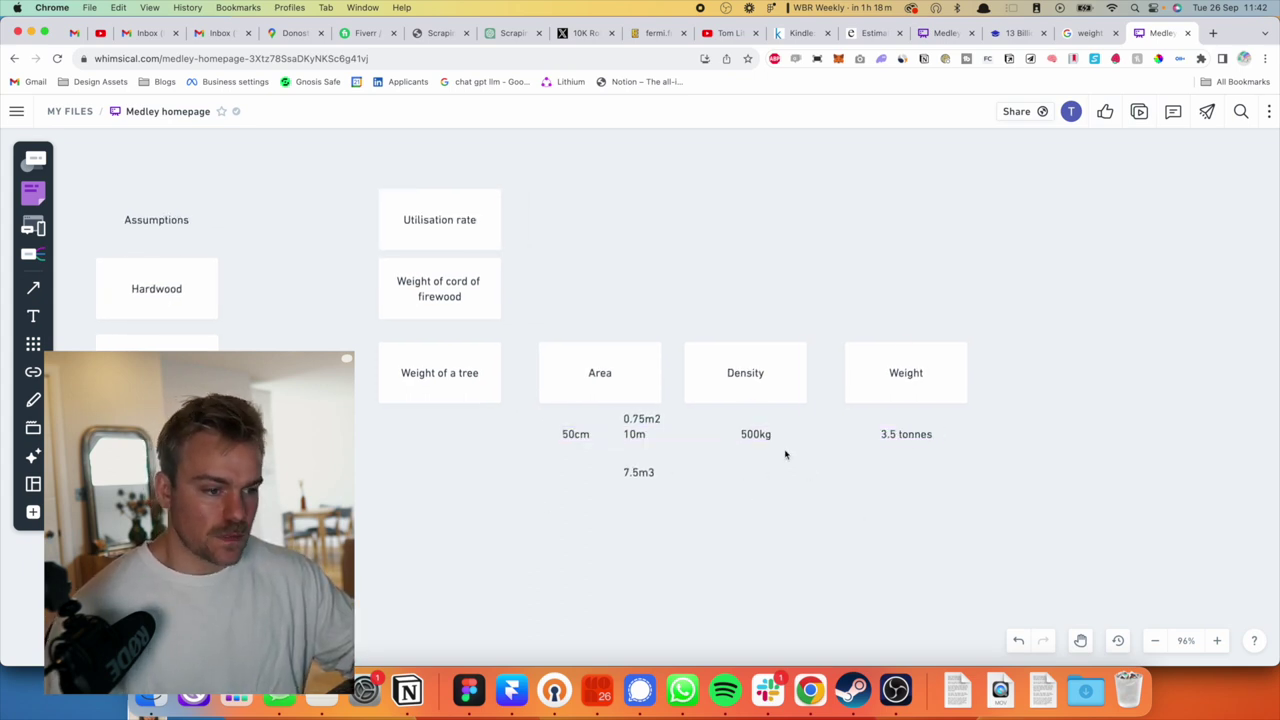
# Append the unit "/m3" to the 500kg label under the Density box.
pyautogui.doubleClick(767, 434)
pyautogui.write('/')
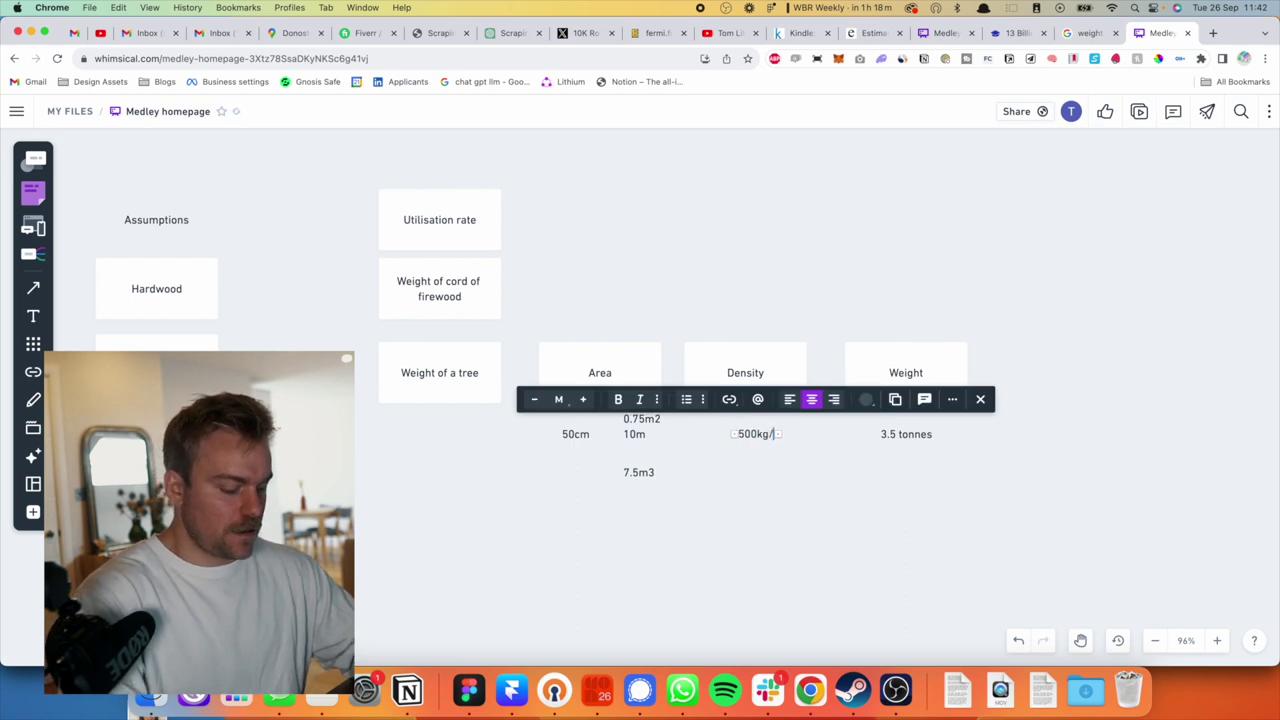
pyautogui.write('m3')
pyautogui.click(741, 570)
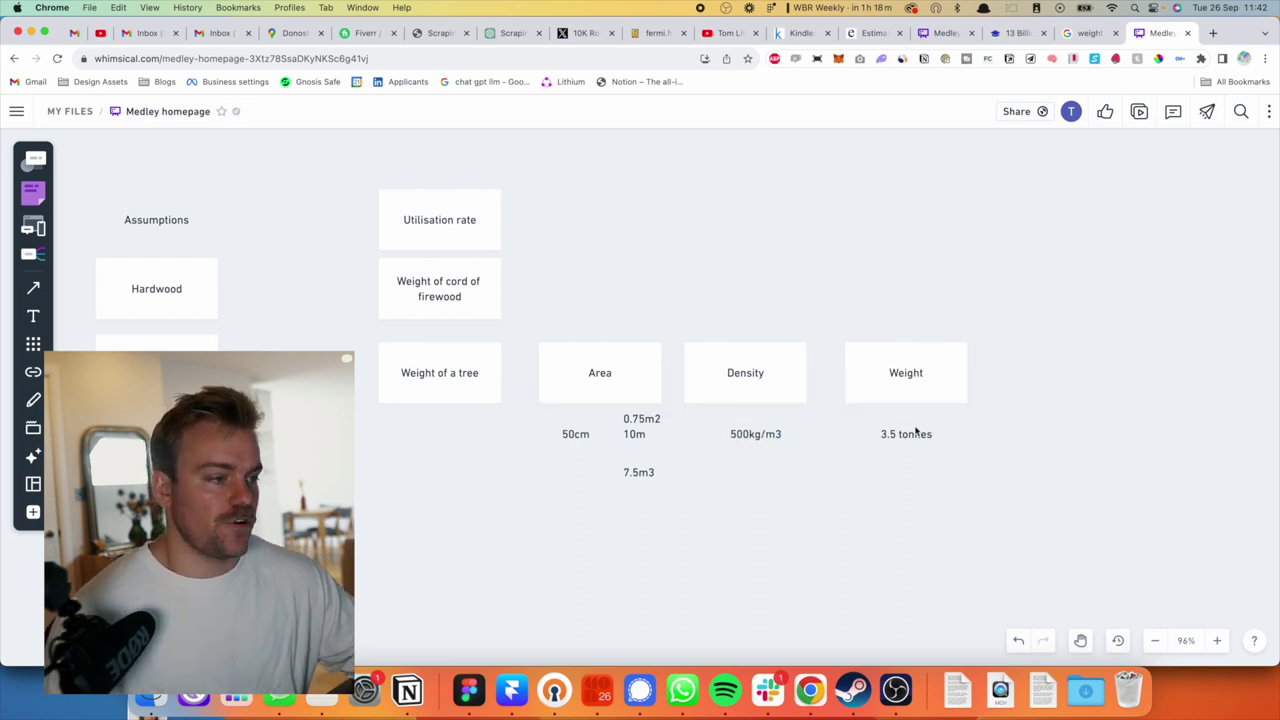
# Move the Utilisation rate and Weight of cord of firewood boxes up so the column of boxes is evenly spaced.
pyautogui.scroll(2, 540, 292)
pyautogui.moveTo(497, 291); pyautogui.dragTo(497, 246)
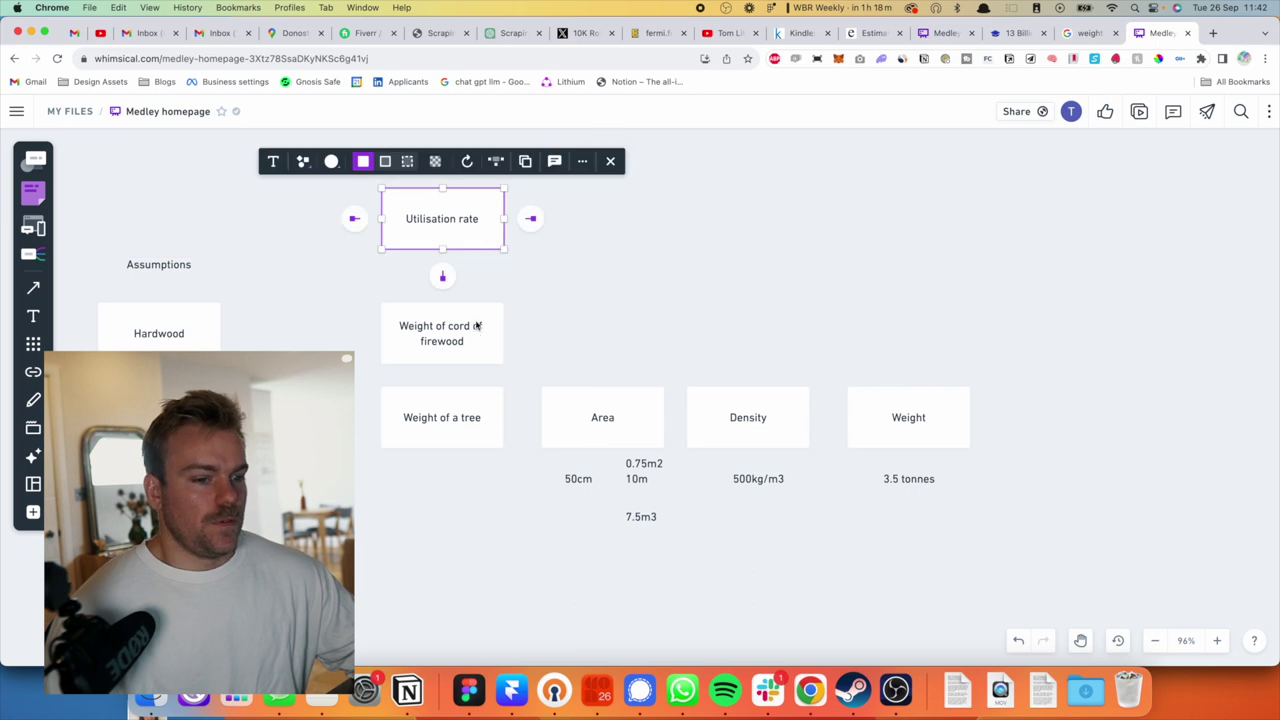
pyautogui.moveTo(474, 326); pyautogui.dragTo(474, 311)
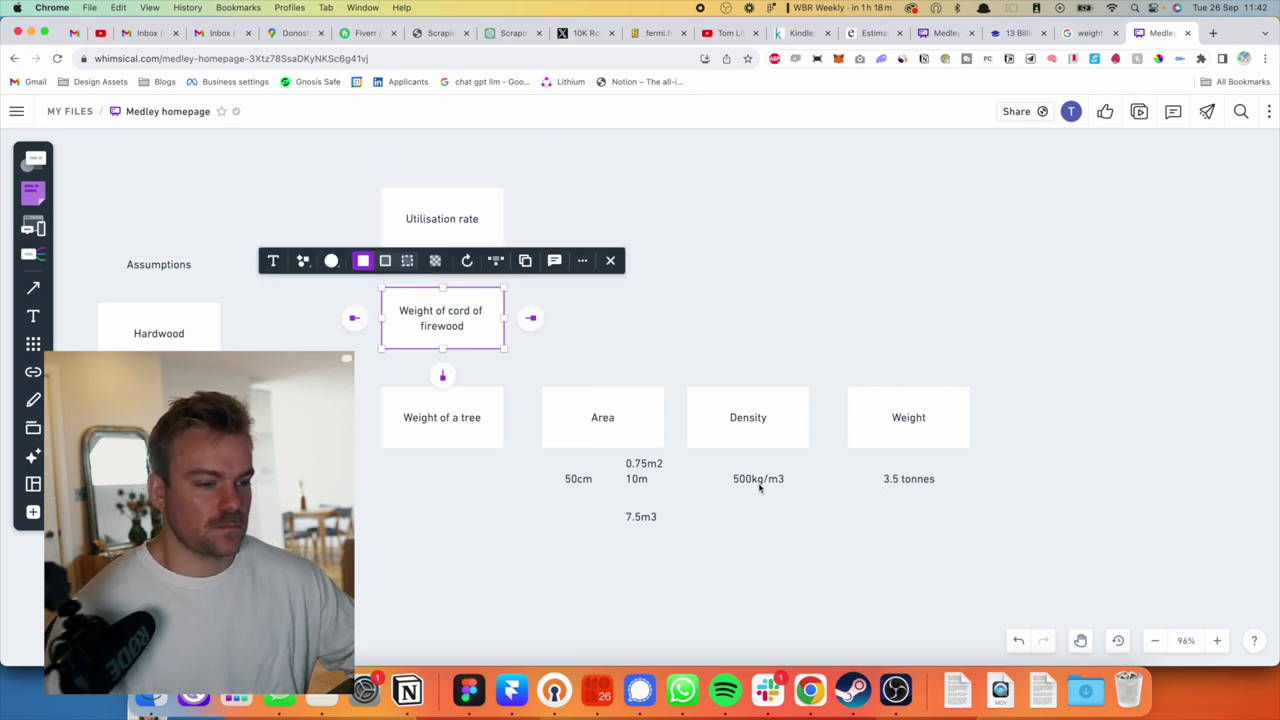
pyautogui.click(897, 531)
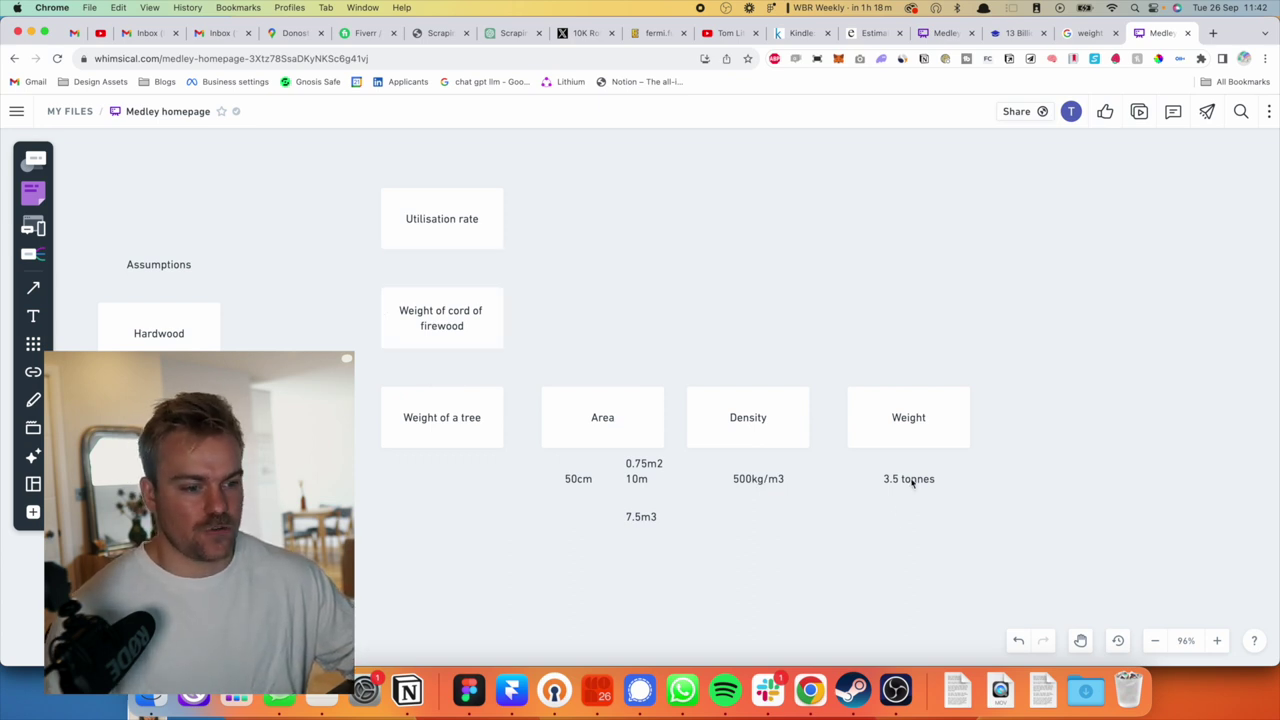
# Calculate 3.5*0.6 in the Alfred launcher to work out the usable weight of the tree.
pyautogui.hscroll(3, 906, 504)
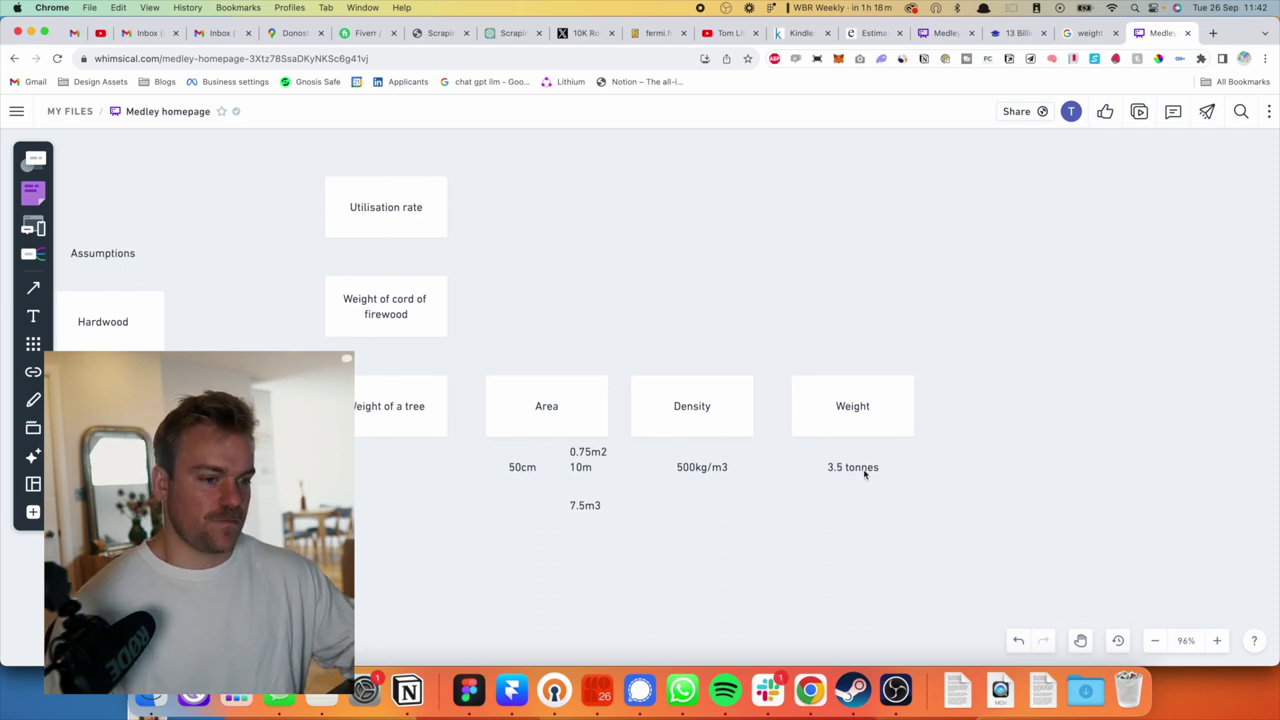
pyautogui.hotkey('alt', 'space')
pyautogui.write('3.')
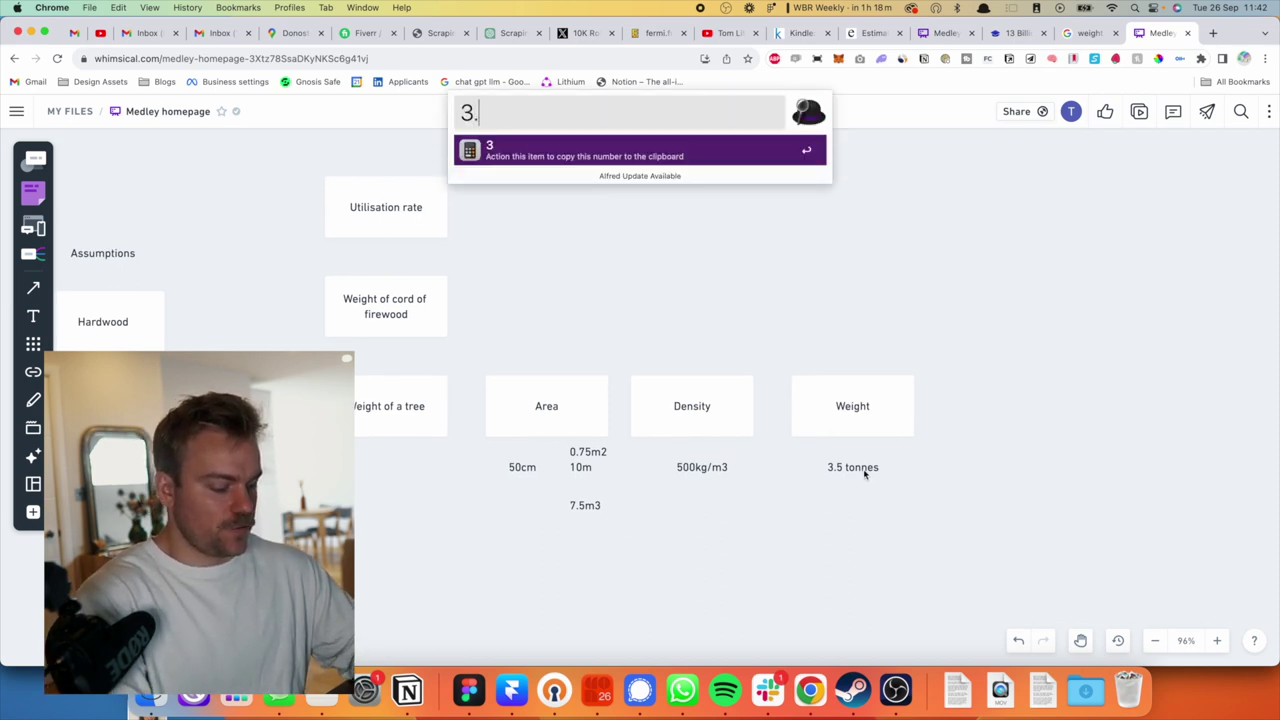
pyautogui.write('5*0.6')
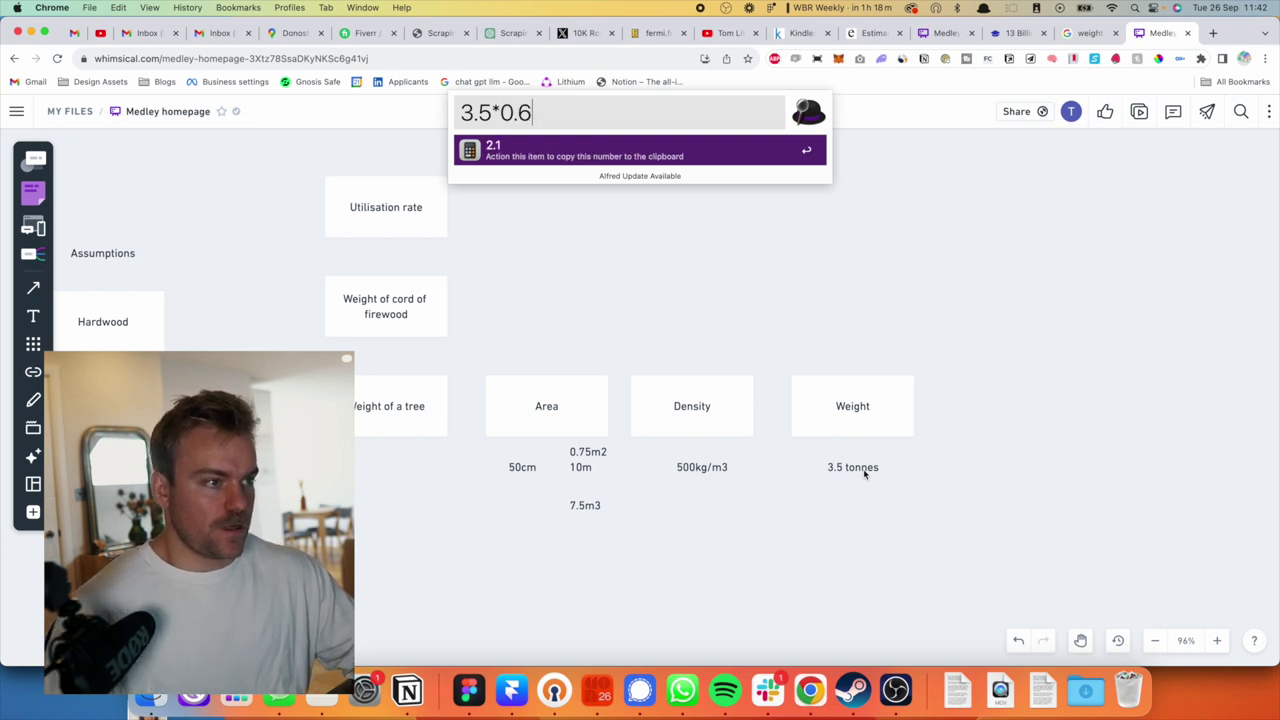
pyautogui.press('Escape')
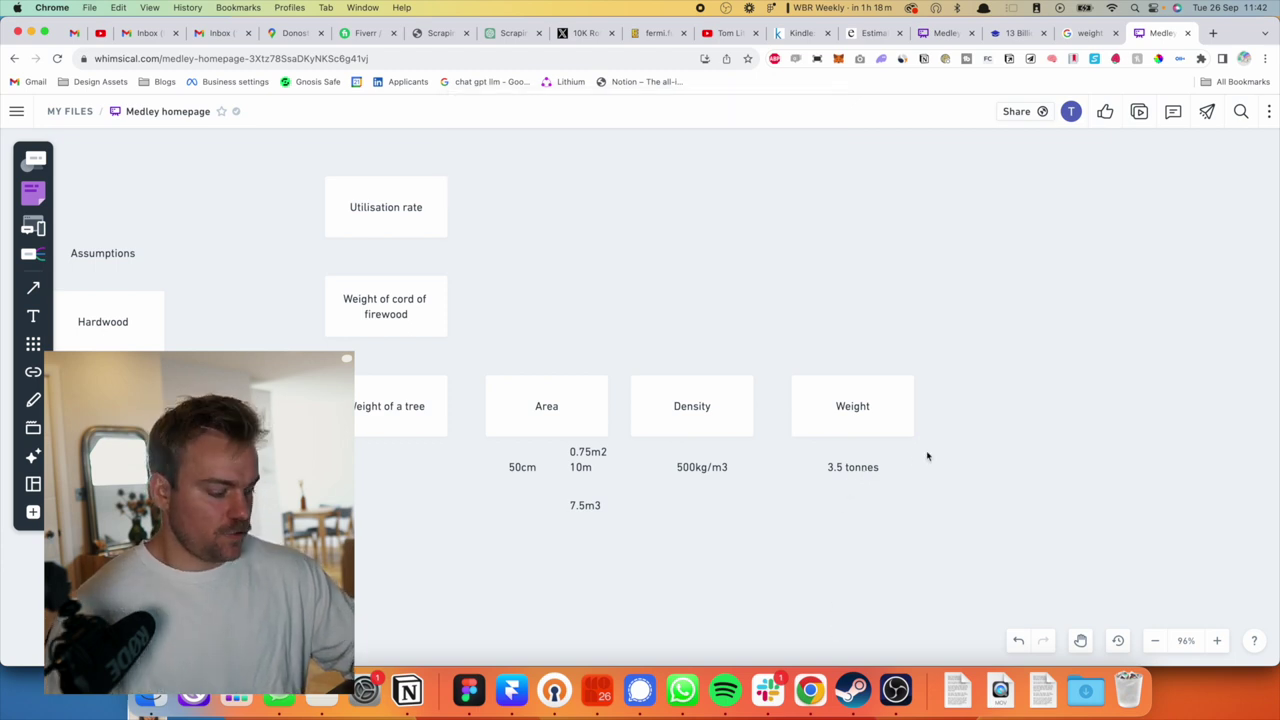
# Add a "Dry Weight" box beside the Weight box and line it up with the row.
pyautogui.press('r')
pyautogui.click(958, 386)
pyautogui.write('Dry W')
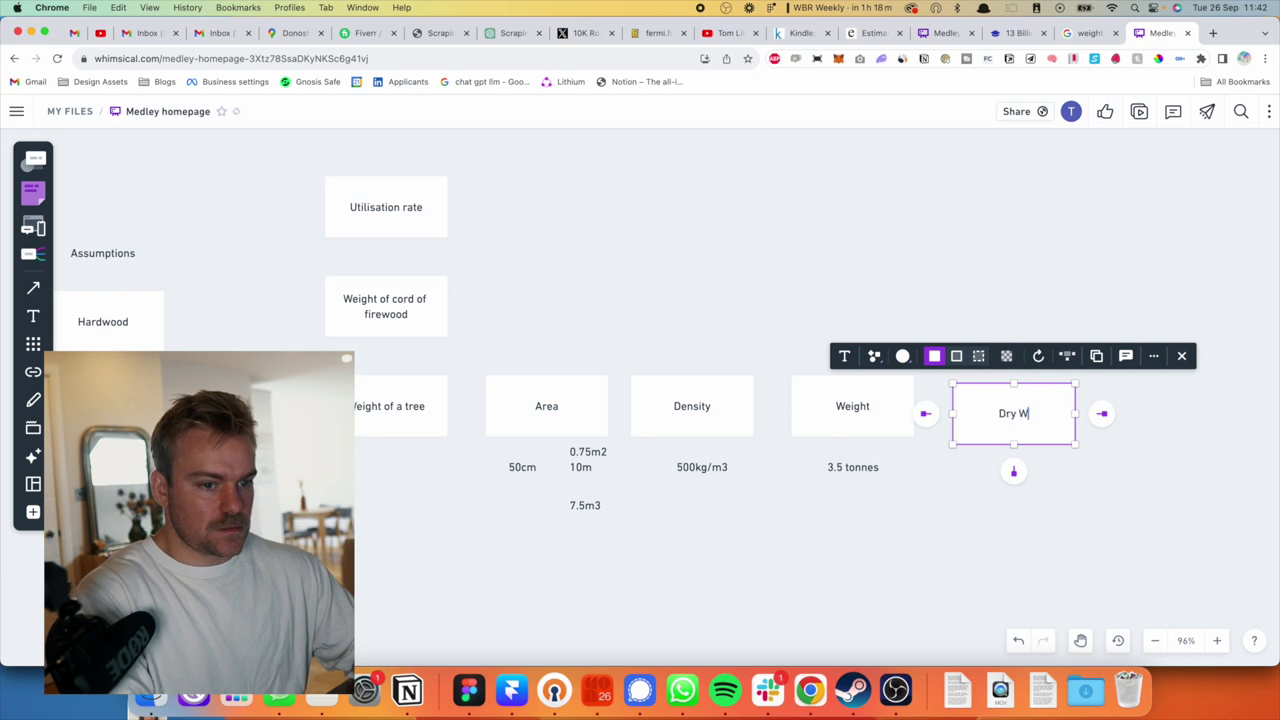
pyautogui.write('eight')
pyautogui.click(838, 540)
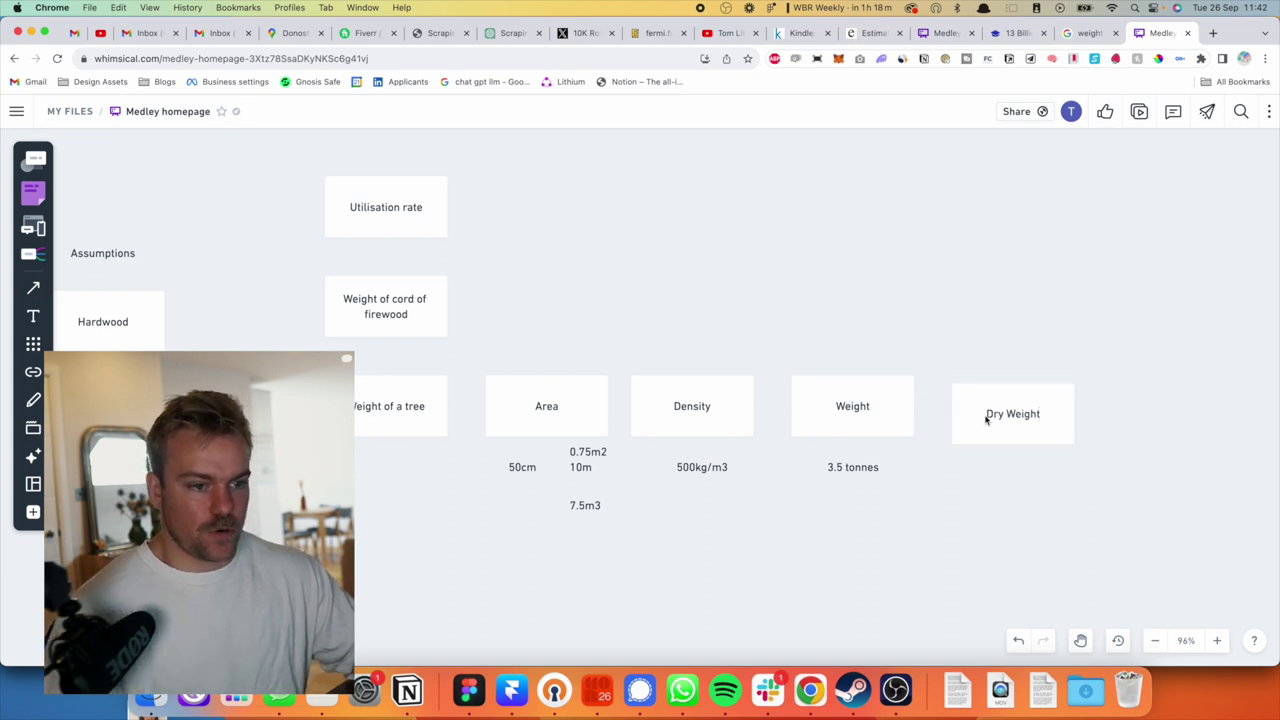
pyautogui.moveTo(986, 420); pyautogui.dragTo(978, 412)
# Duplicate the 3.5 tonnes label and place the copy beneath the Dry Weight box.
pyautogui.click(857, 472)
pyautogui.press('super+d')
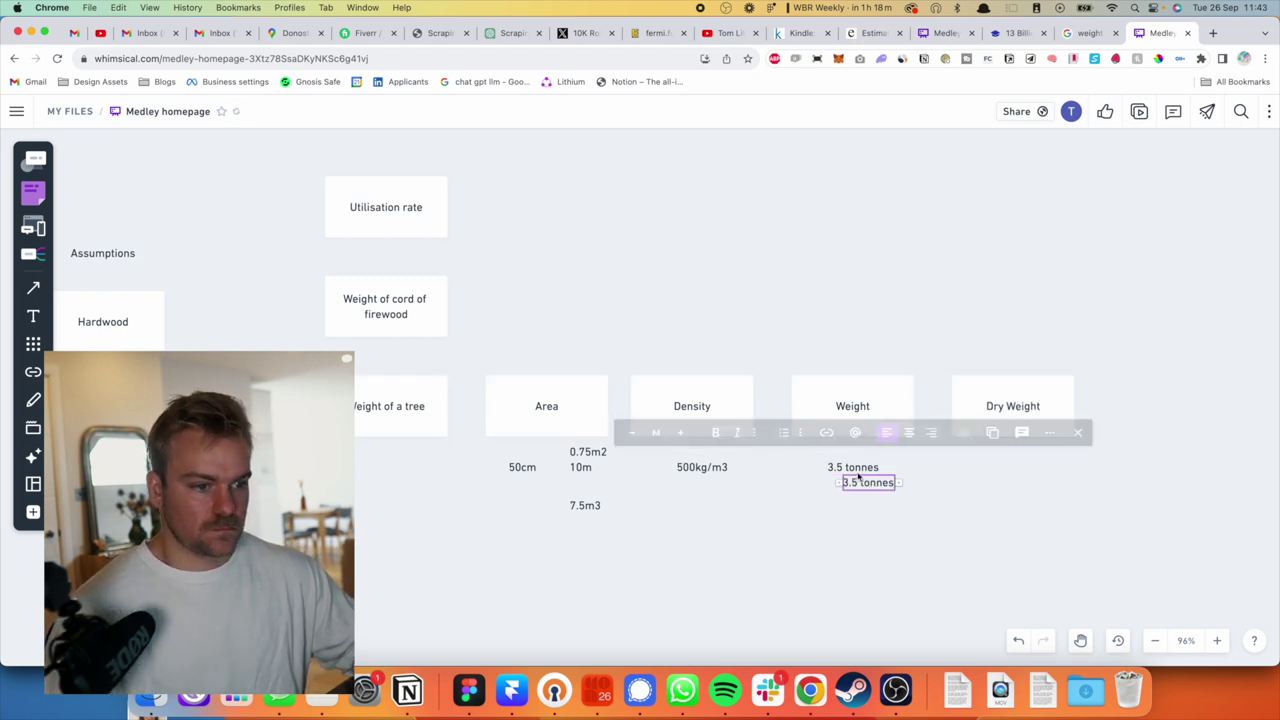
pyautogui.moveTo(858, 477); pyautogui.dragTo(1015, 475)
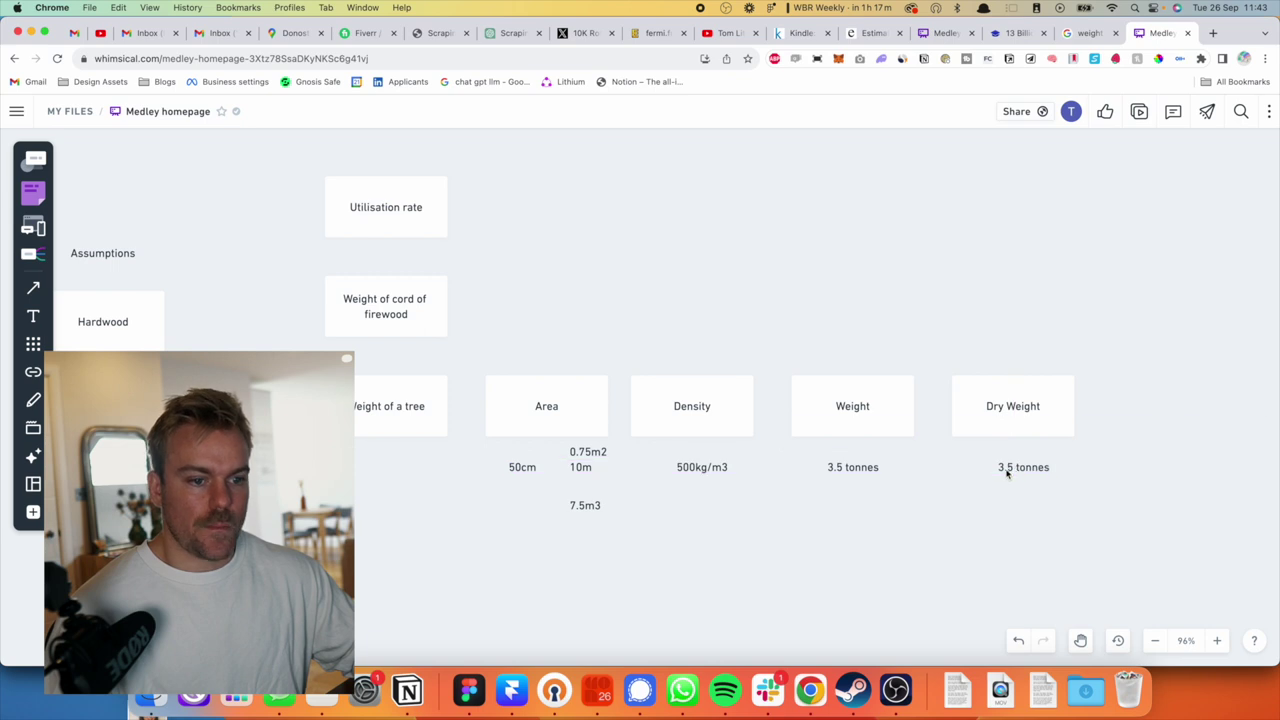
# Change the label under the Dry Weight box to 2.1 tonnes and centre it beneath the box.
pyautogui.click(1006, 470)
pyautogui.doubleClick(1008, 467)
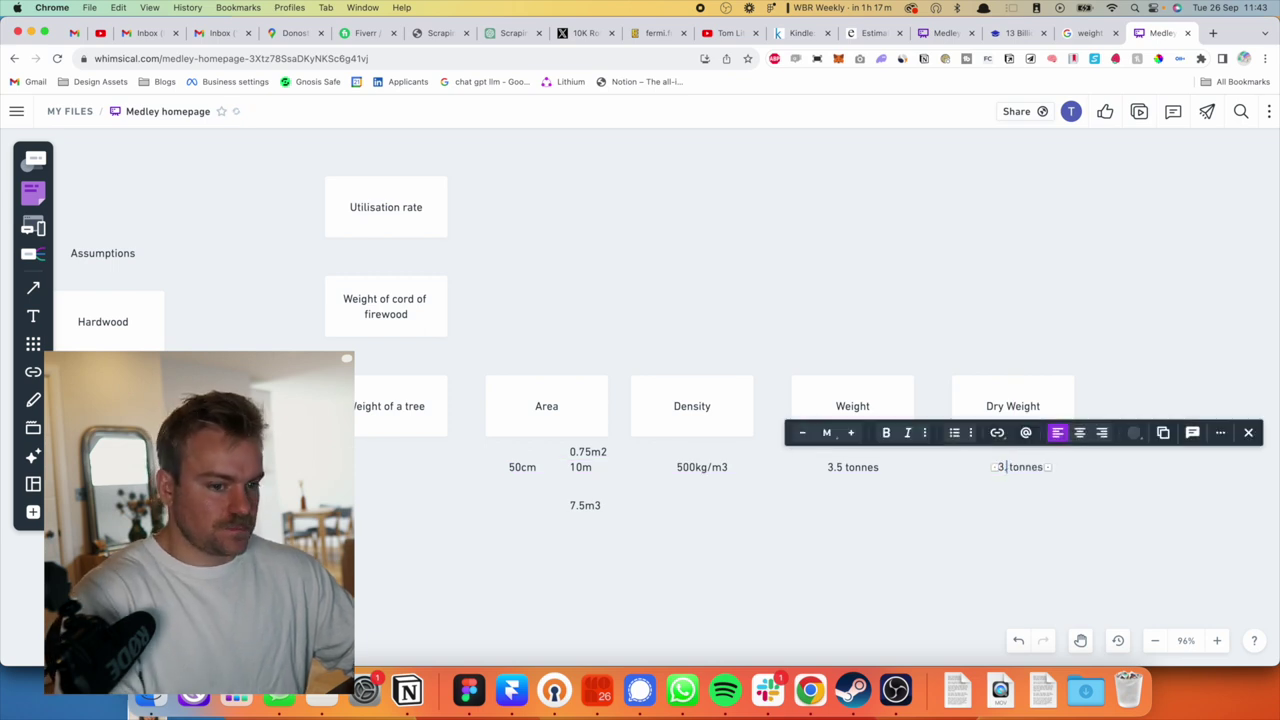
pyautogui.write('32.1')
pyautogui.press('BackSpace')
pyautogui.press('BackSpace')
pyautogui.press('BackSpace')
pyautogui.press('BackSpace')
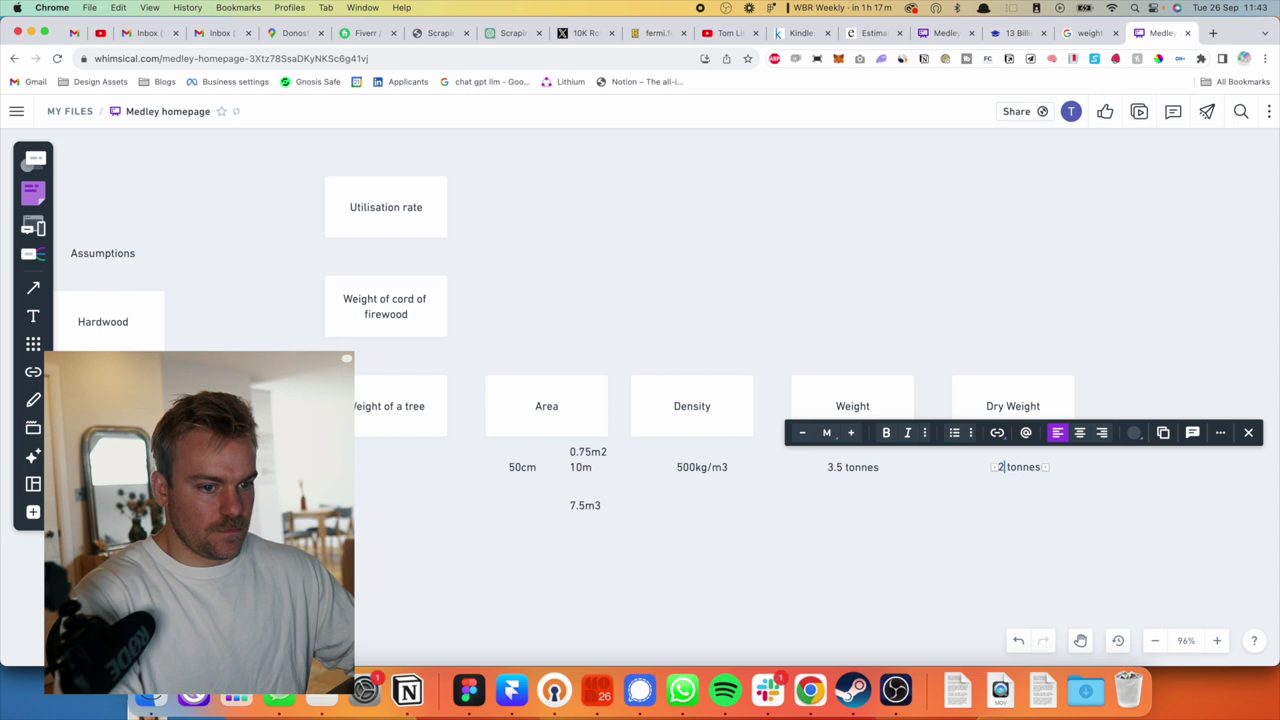
pyautogui.write('2.1')
pyautogui.click(949, 525)
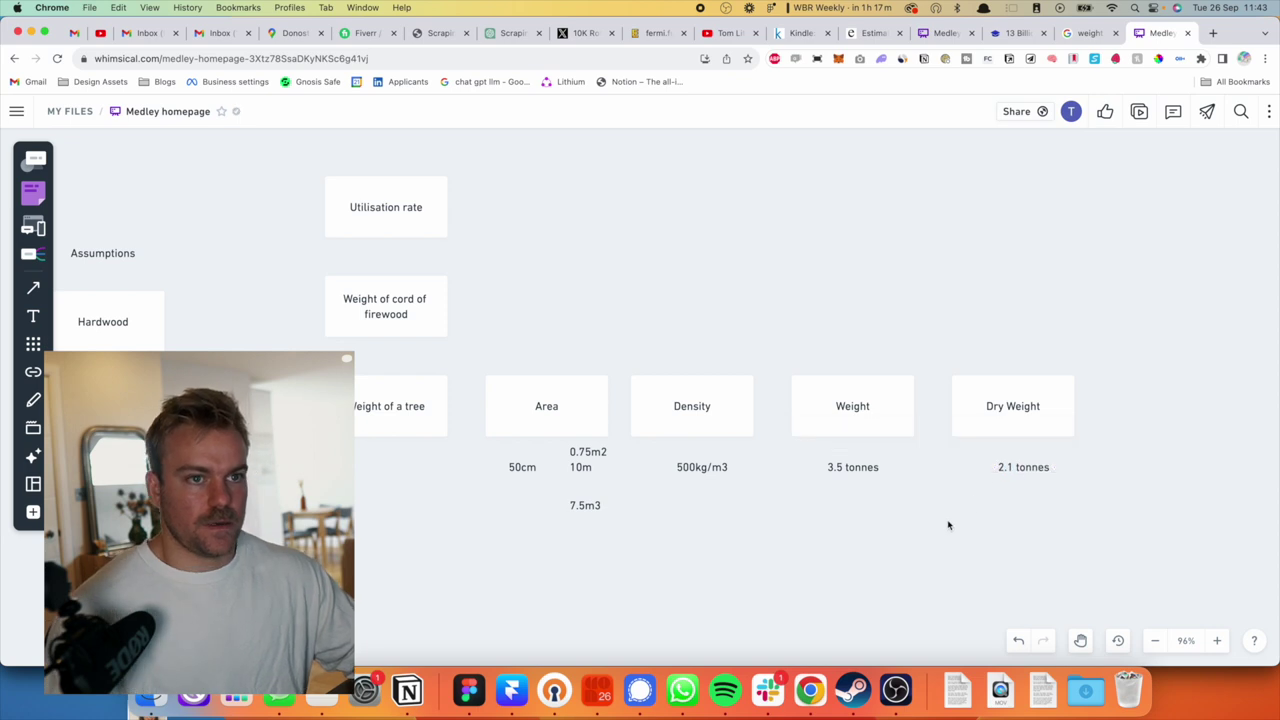
pyautogui.click(1012, 472)
pyautogui.click(903, 546)
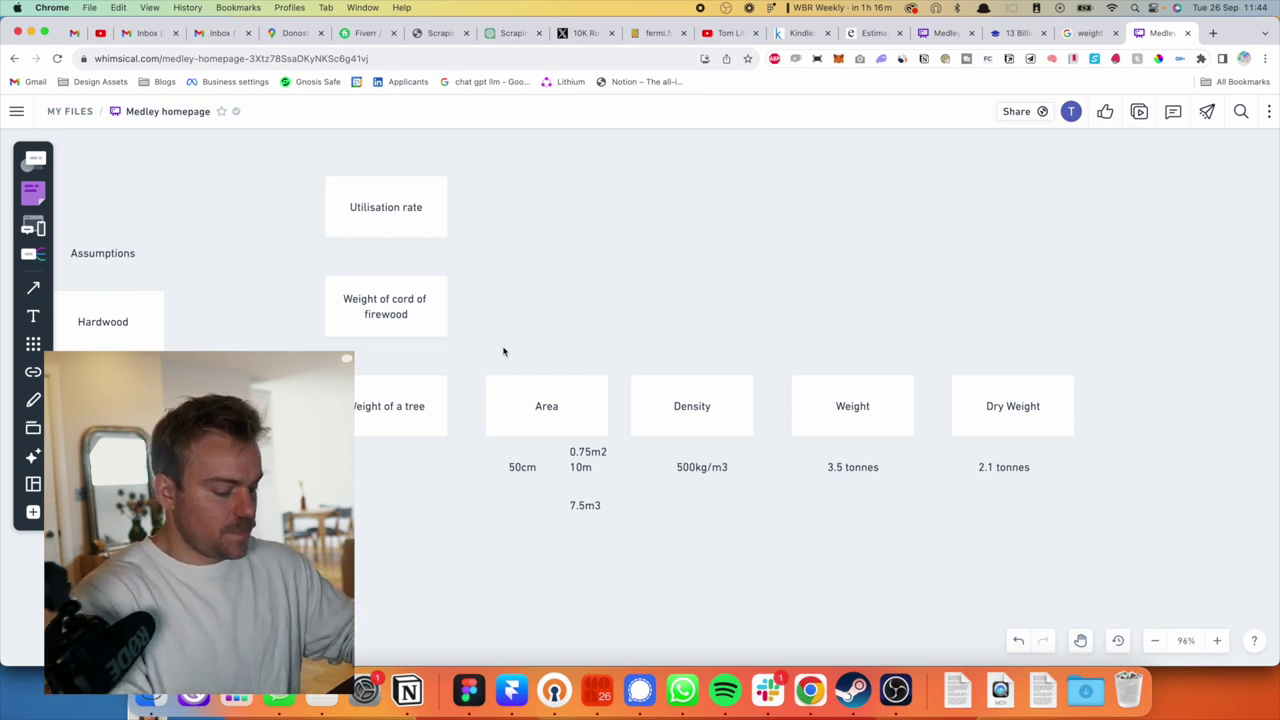
# Calculate 0.5*0.15*0.15 in the Alfred launcher to work out the volume of a piece of firewood.
pyautogui.hotkey('alt', 'space')
pyautogui.write('0.5')
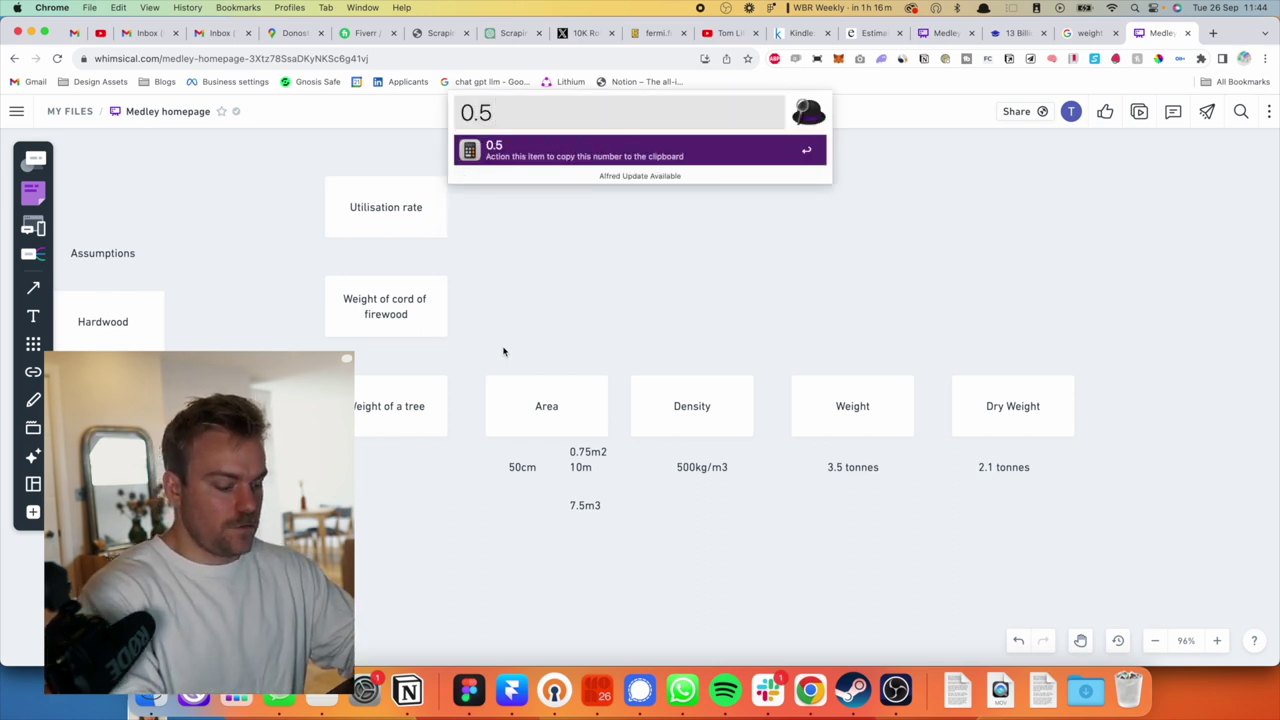
pyautogui.write('*0.15*')
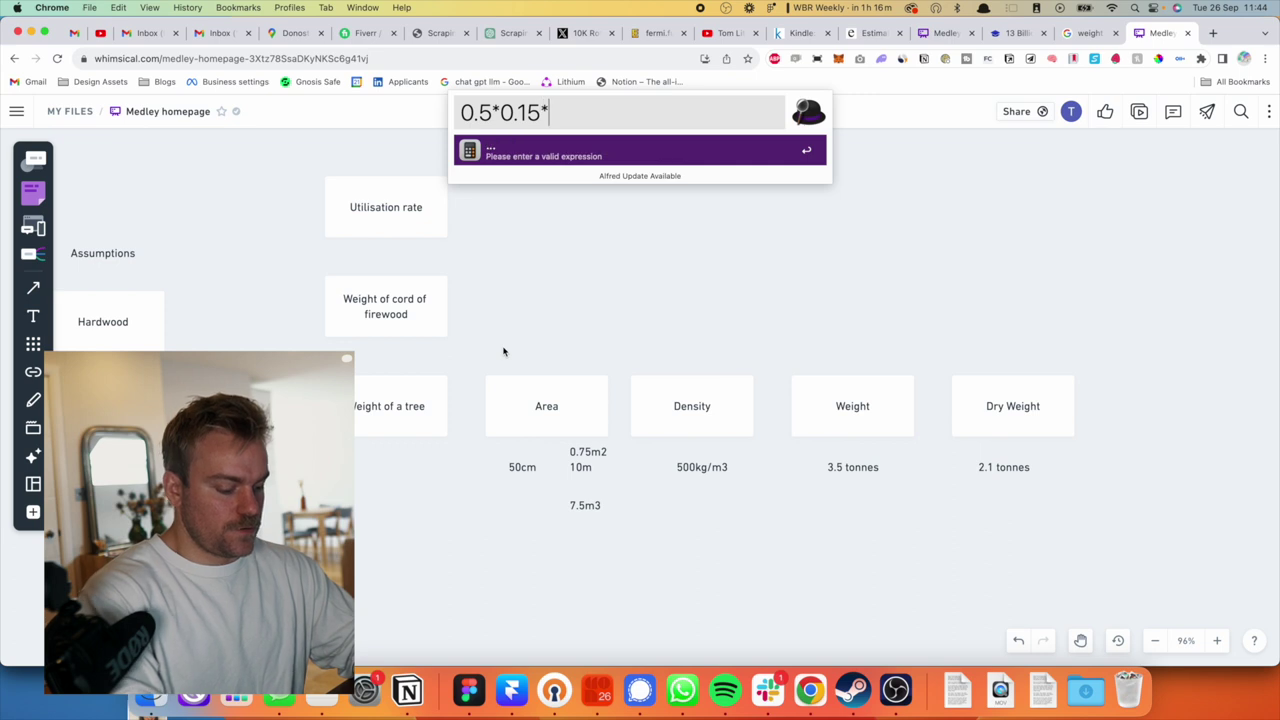
pyautogui.write('0.15')
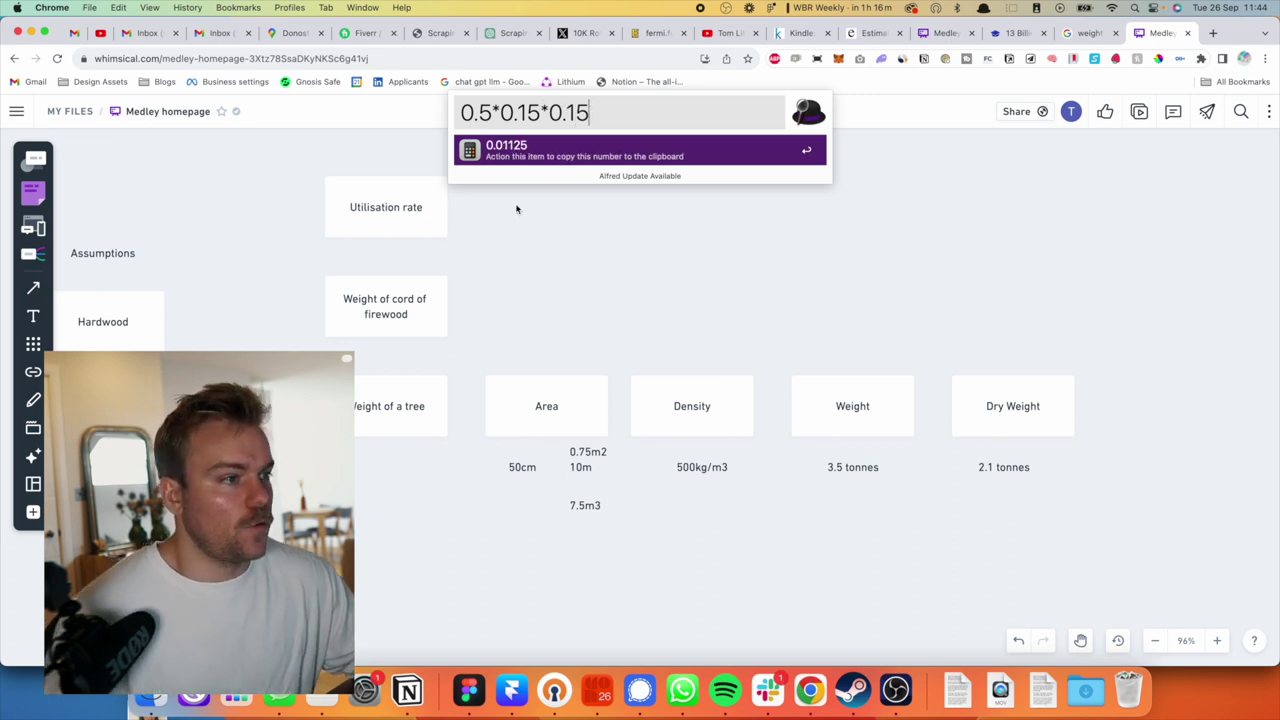
pyautogui.press('Return')
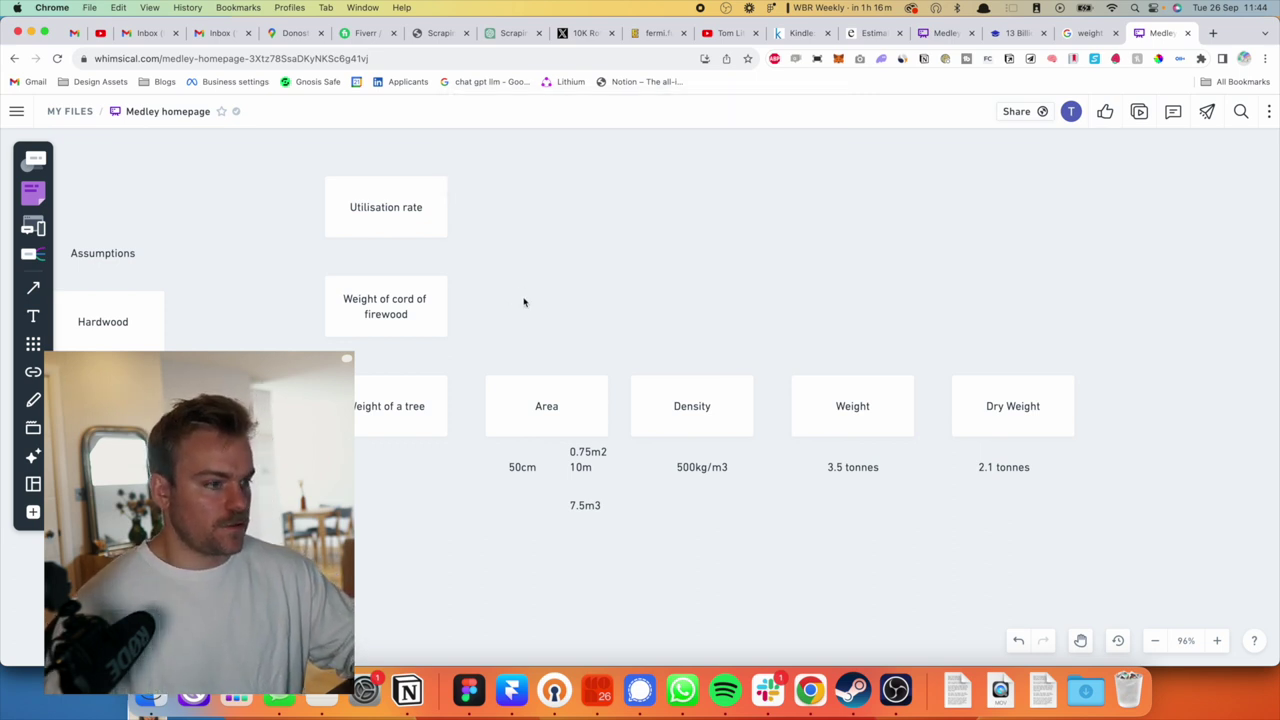
# Add a "0.011m3" text label beside the Weight of cord of firewood box, vertically centred on it.
pyautogui.press('t')
pyautogui.click(522, 298)
pyautogui.write('0.')
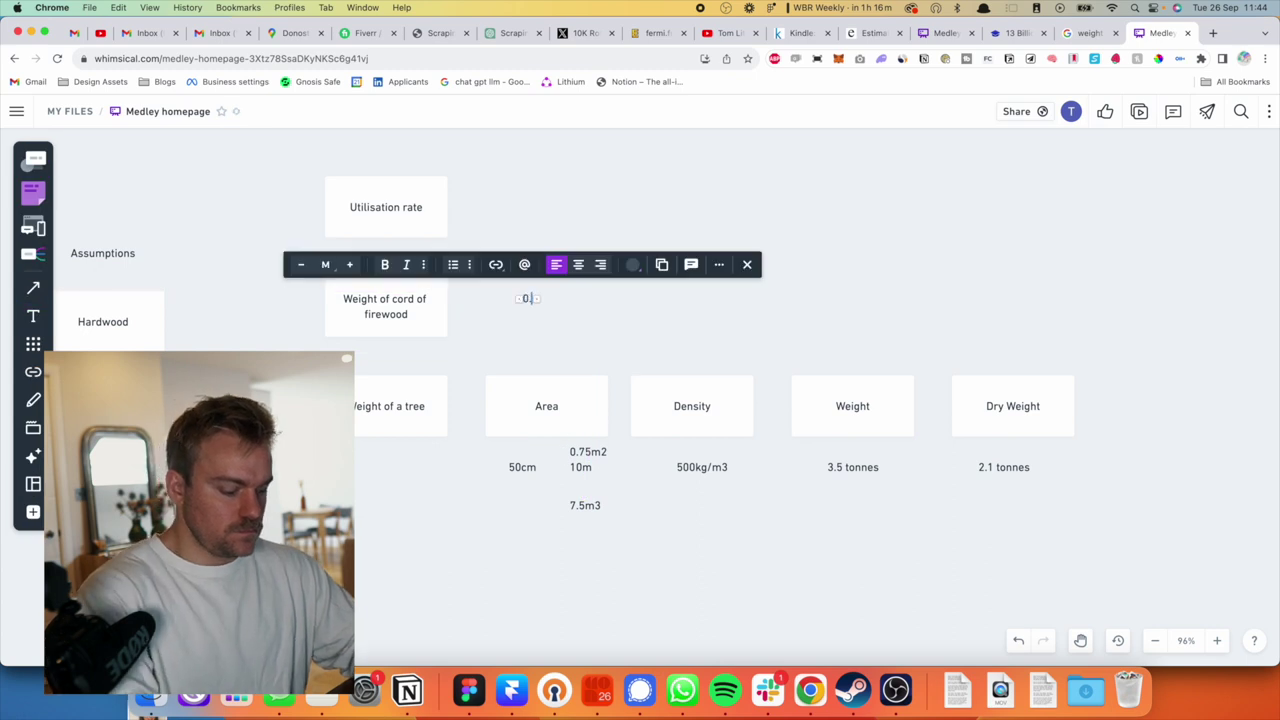
pyautogui.write('011m3')
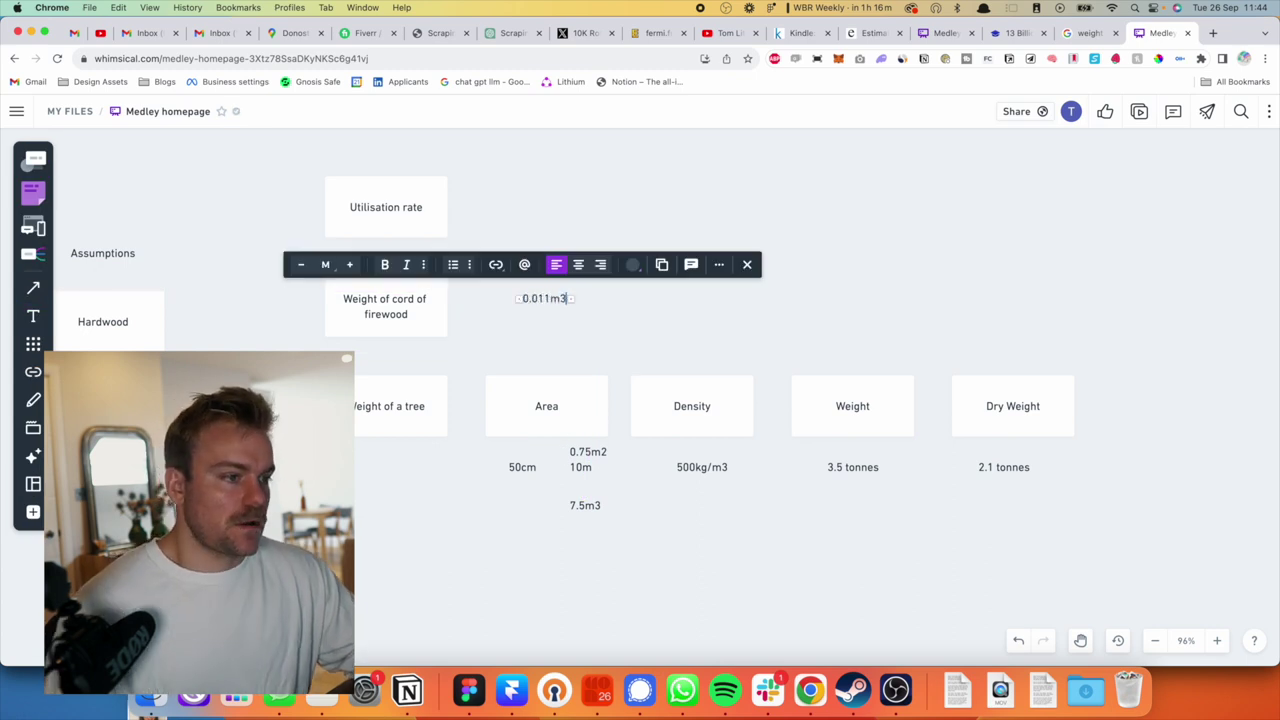
pyautogui.click(498, 324)
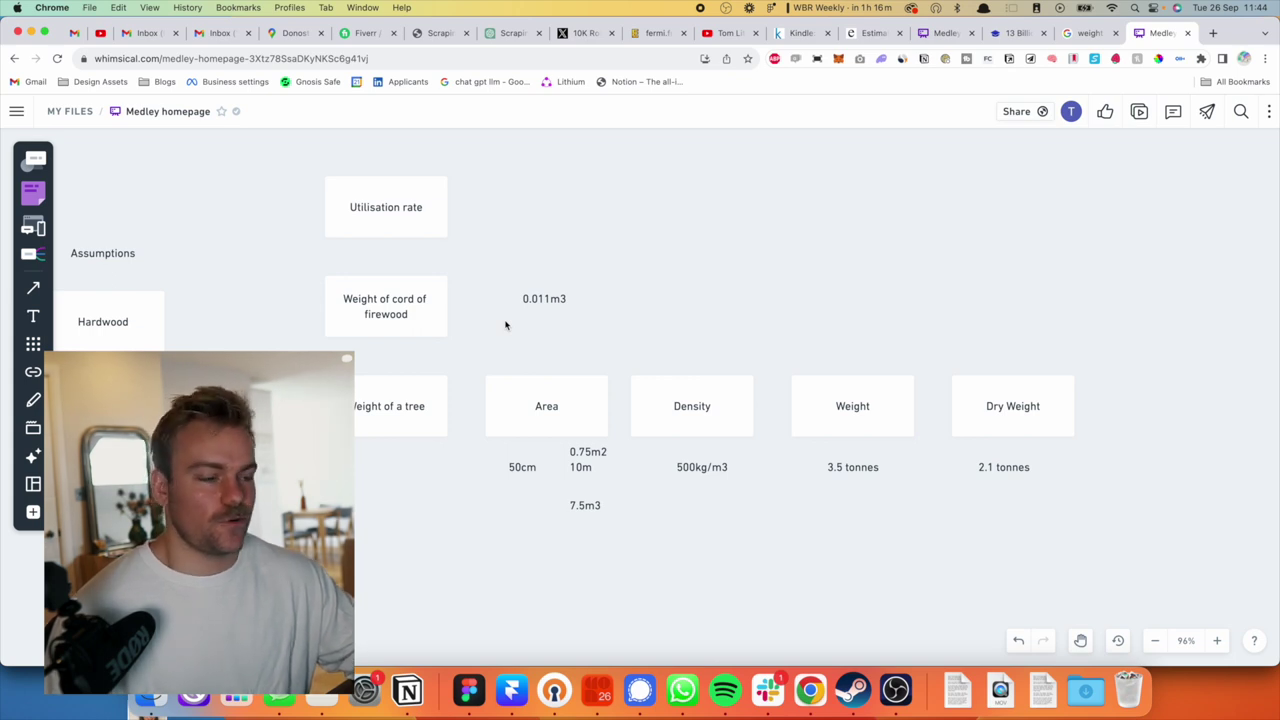
pyautogui.moveTo(557, 301)
pyautogui.mouseDown()
pyautogui.moveTo(555, 345)
pyautogui.moveTo(549, 279)
pyautogui.moveTo(549, 320)
pyautogui.mouseUp()
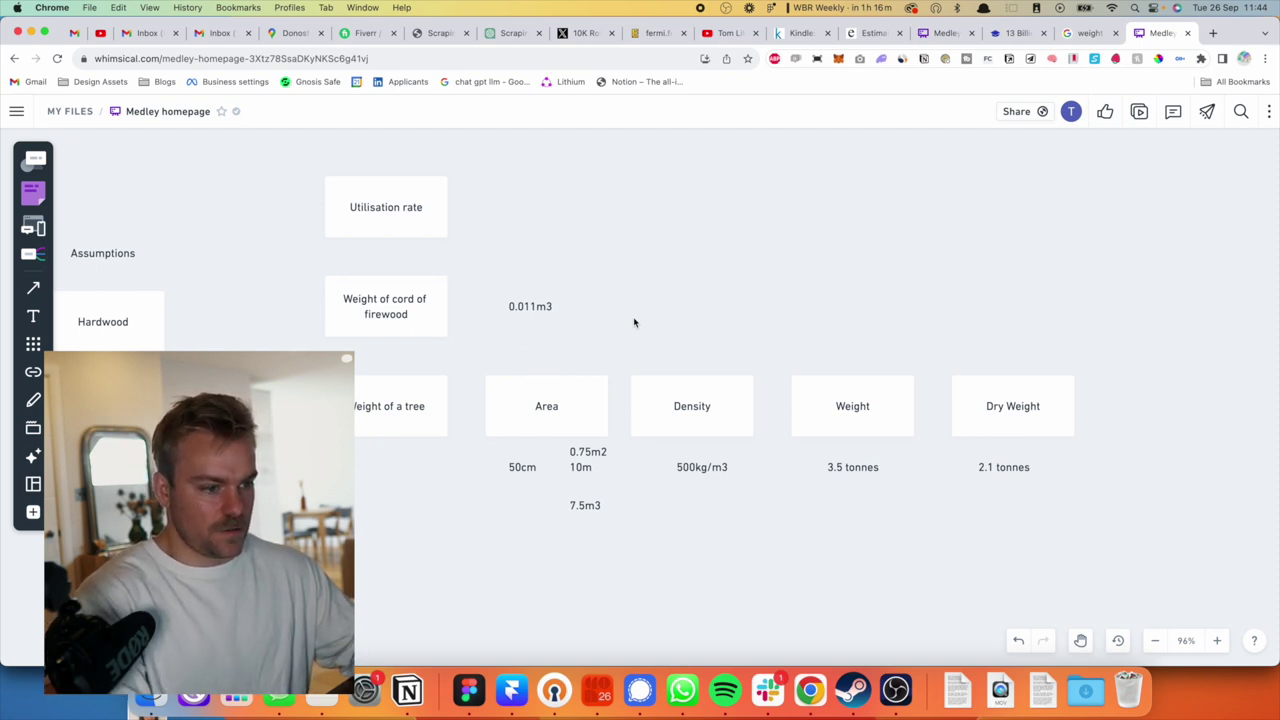
# Calculate 500*0.011 in the Alfred launcher to work out the firewood's weight.
pyautogui.hotkey('alt', 'space')
pyautogui.write('500')
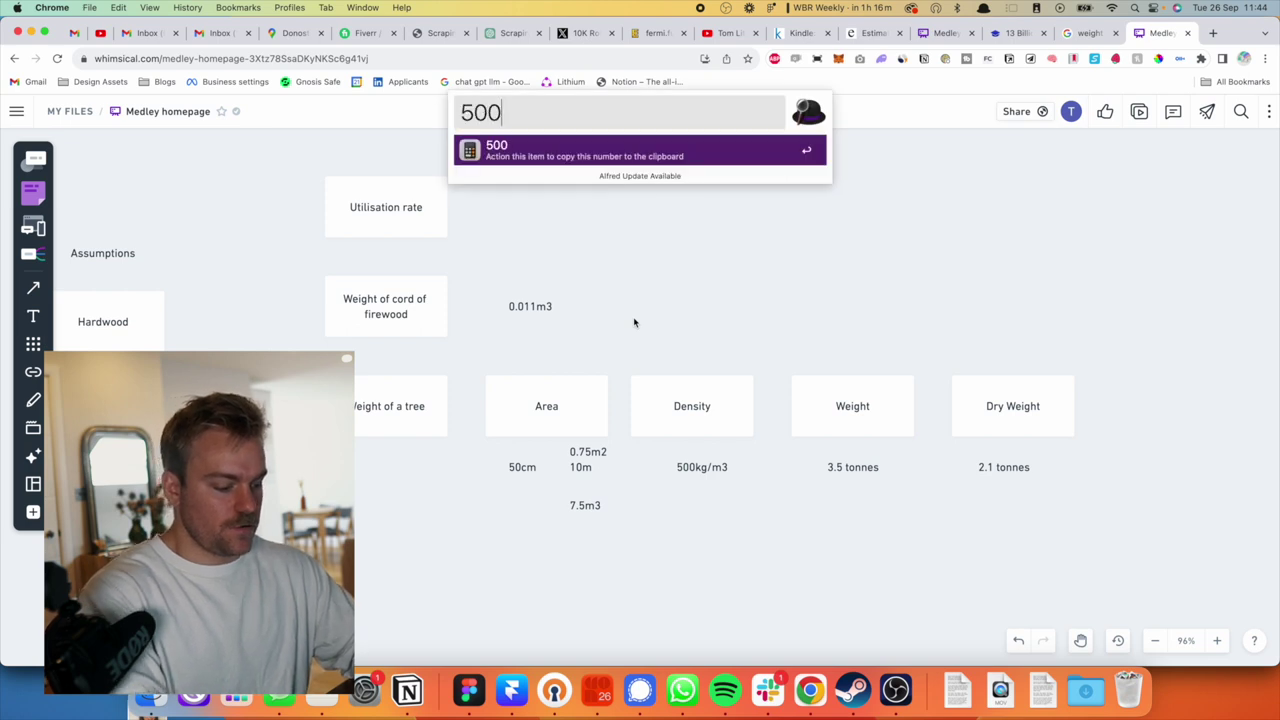
pyautogui.write('*0.0')
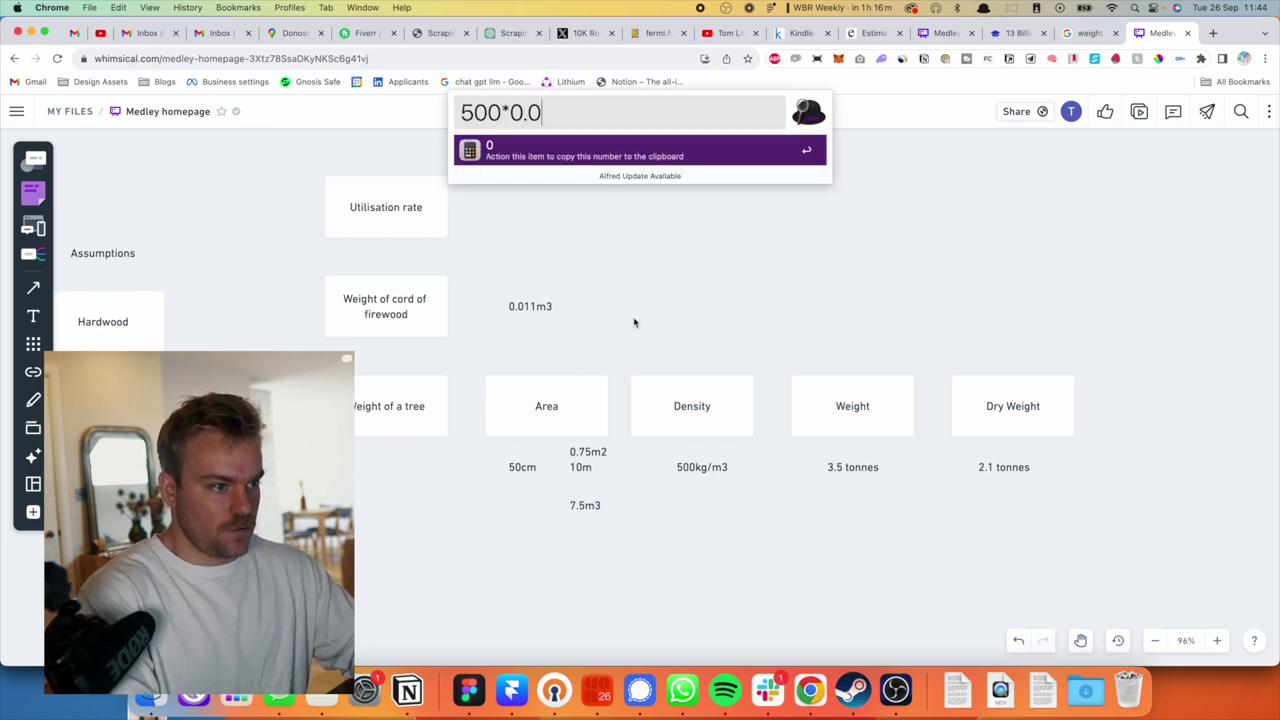
pyautogui.write('11')
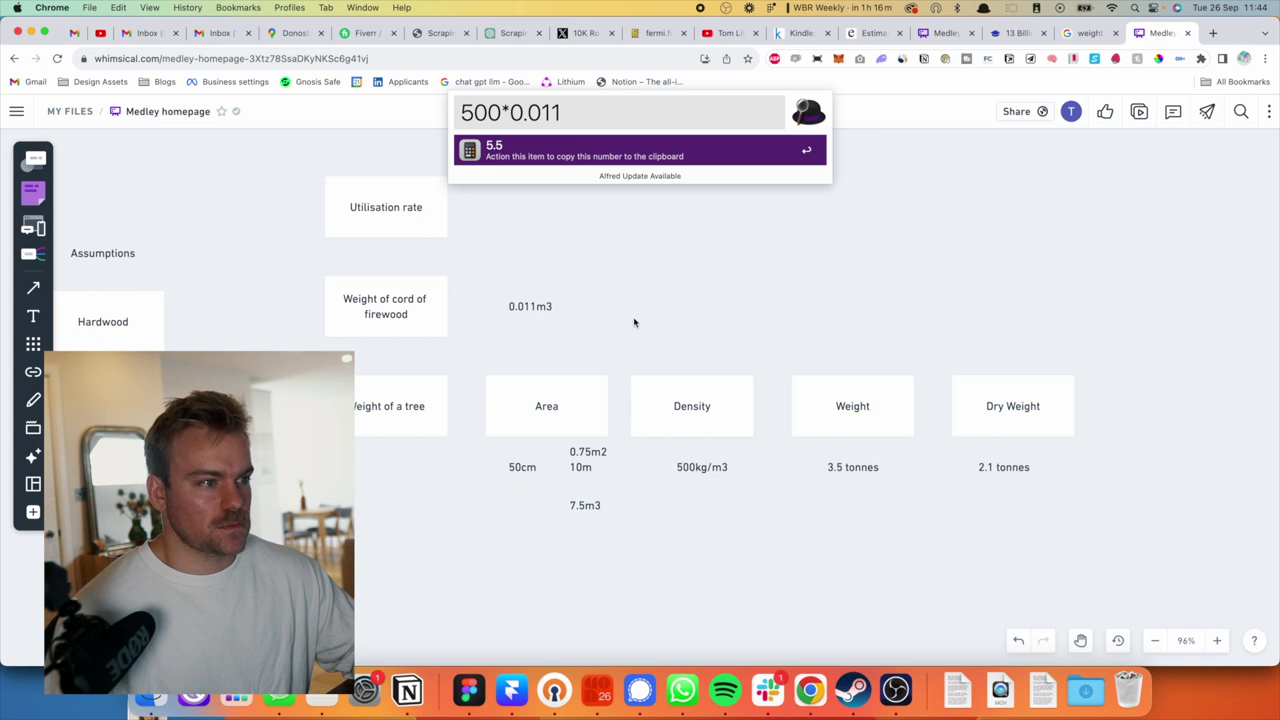
pyautogui.press('Return')
# Add a "2.5kg" text label in the cord of firewood row, above the Density box.
pyautogui.press('t')
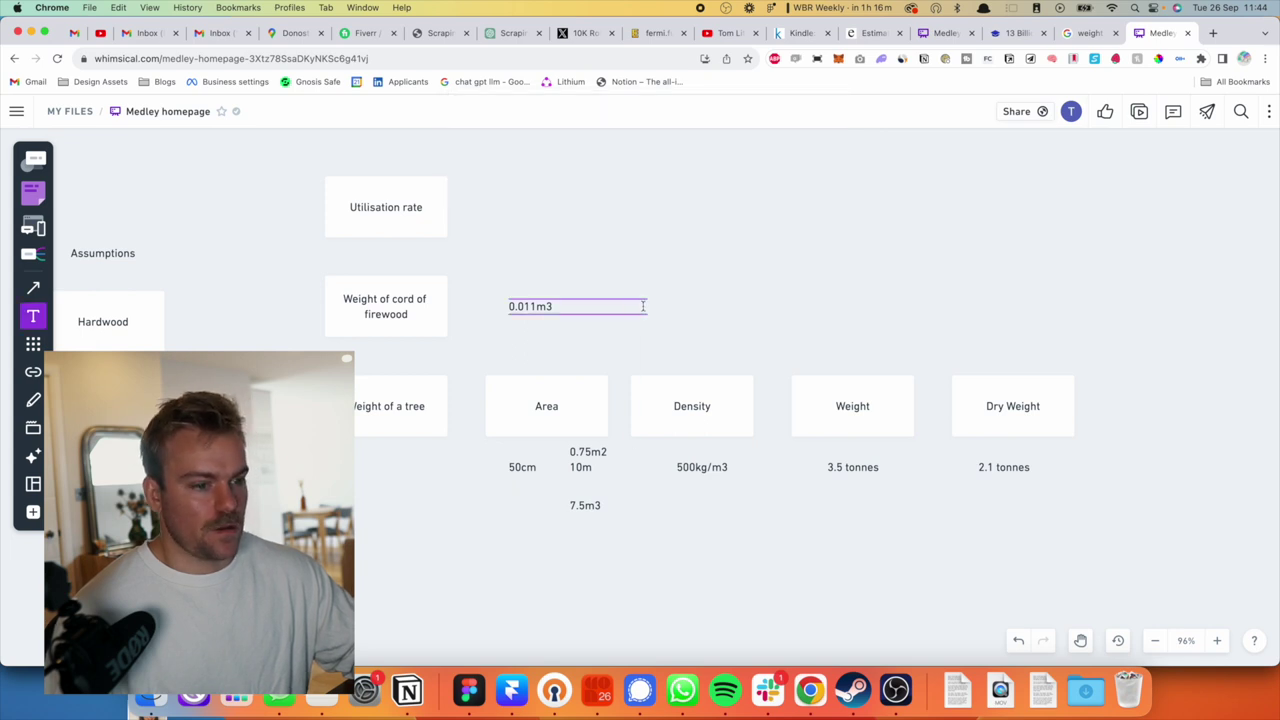
pyautogui.click(643, 306)
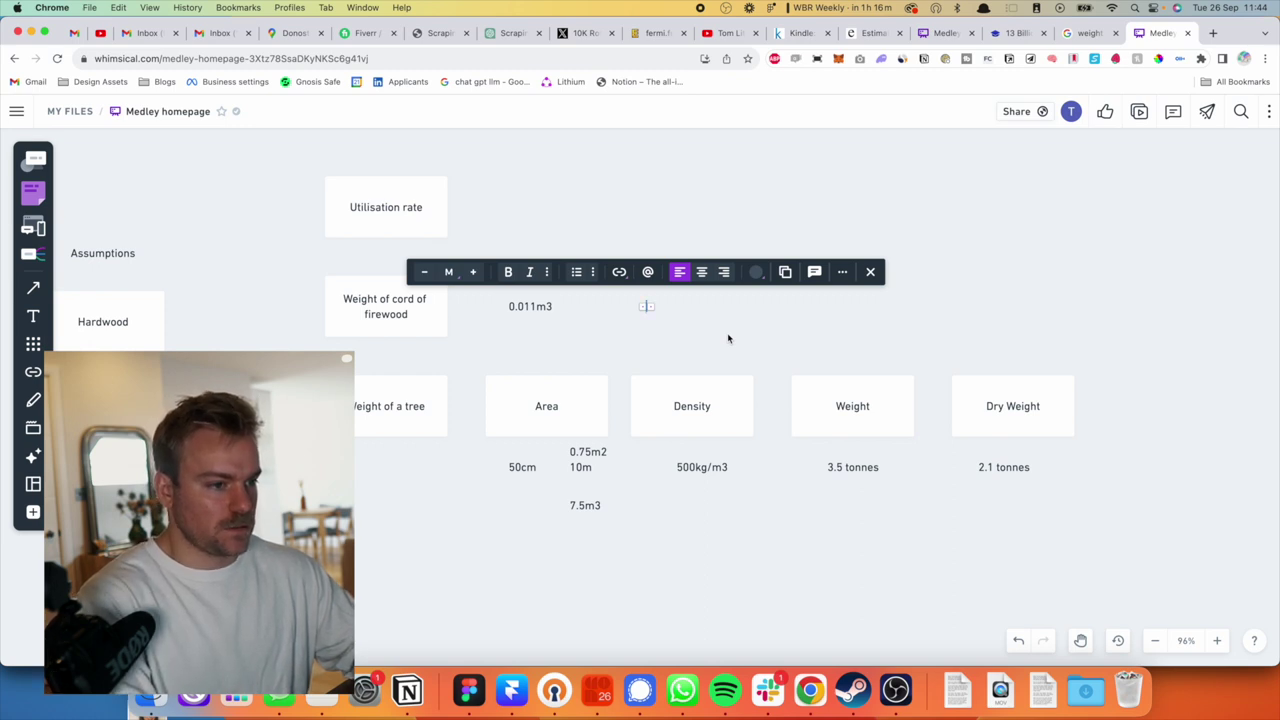
pyautogui.write('2.5kg')
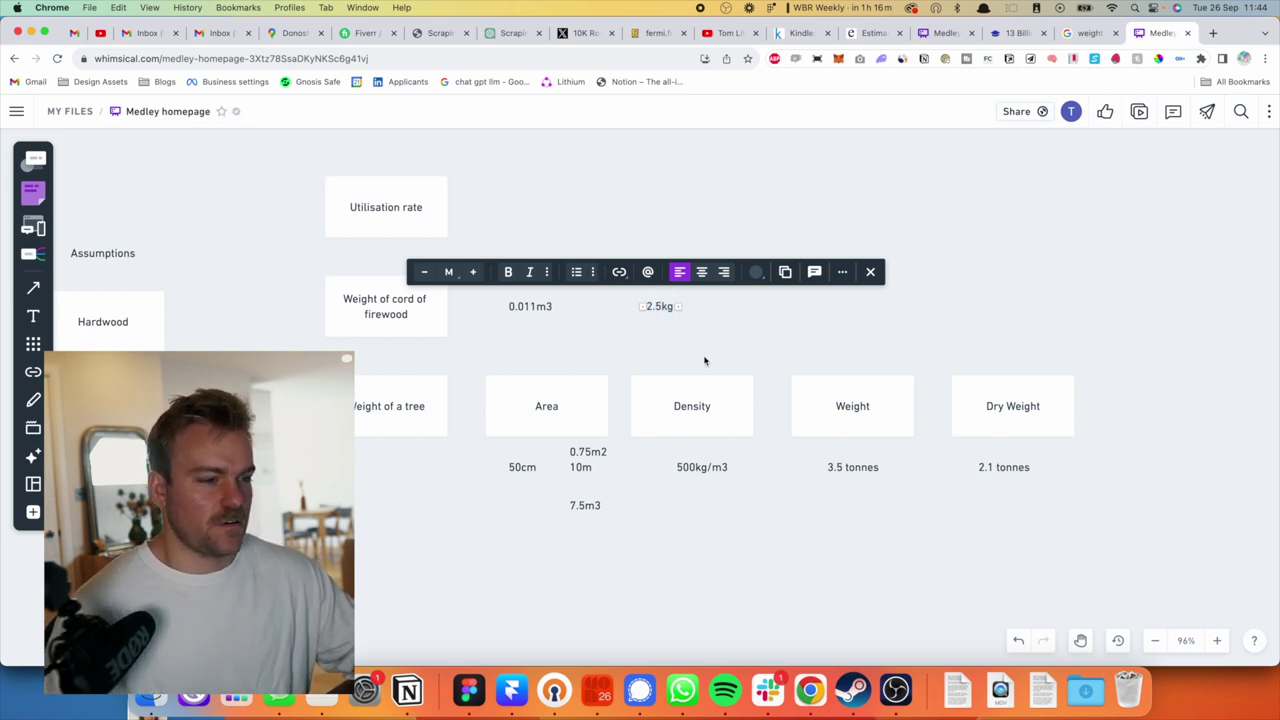
pyautogui.click(666, 305)
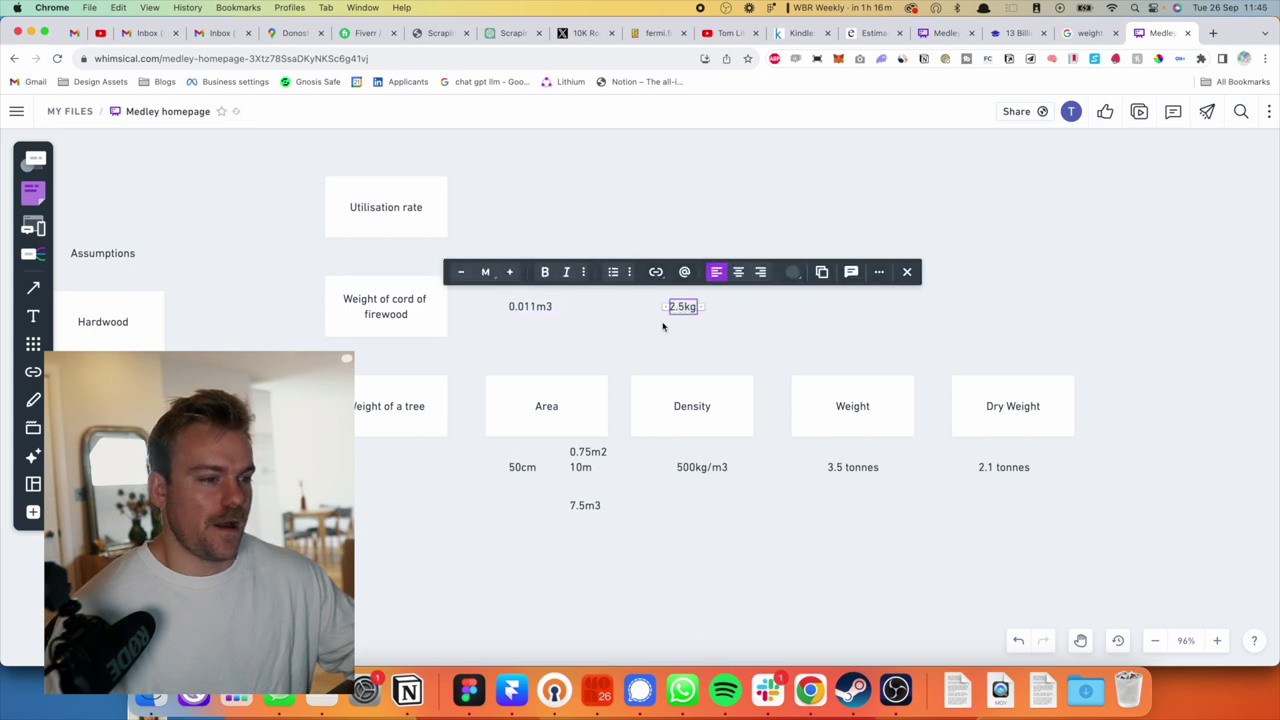
pyautogui.click(634, 357)
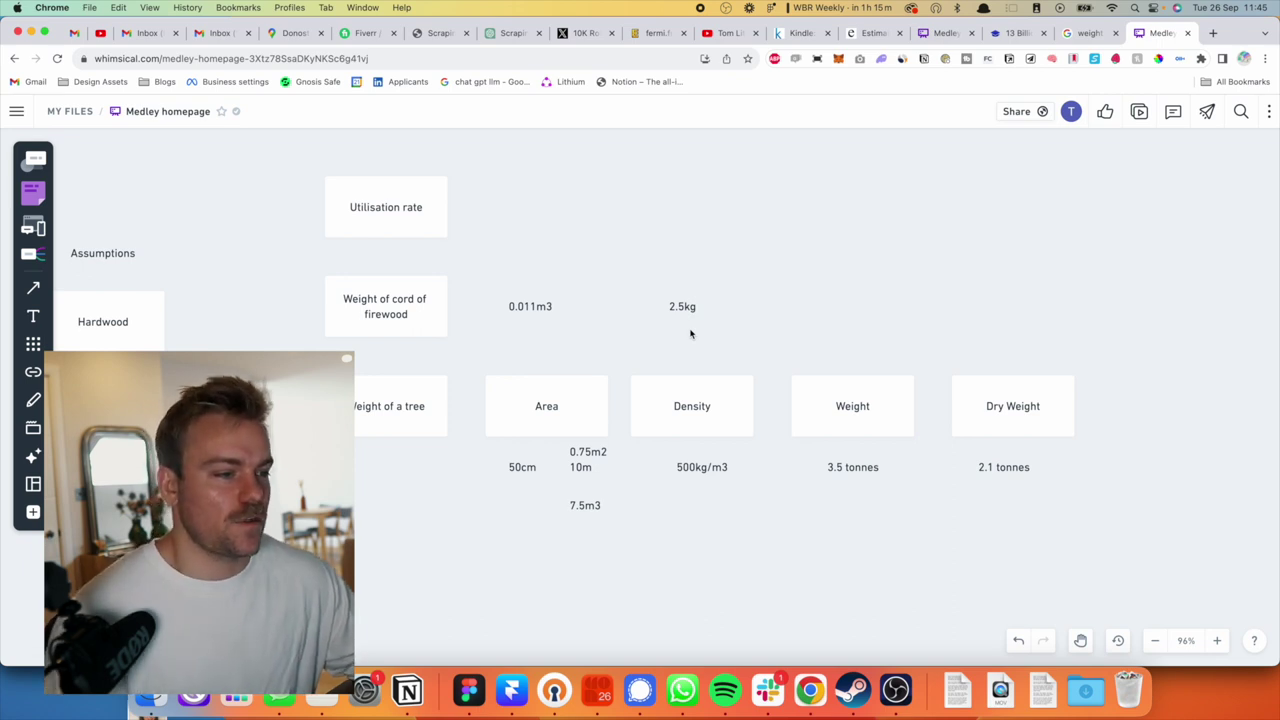
# Add a "95%" text label beside the Utilisation rate box.
pyautogui.hscroll(1, 721, 316)
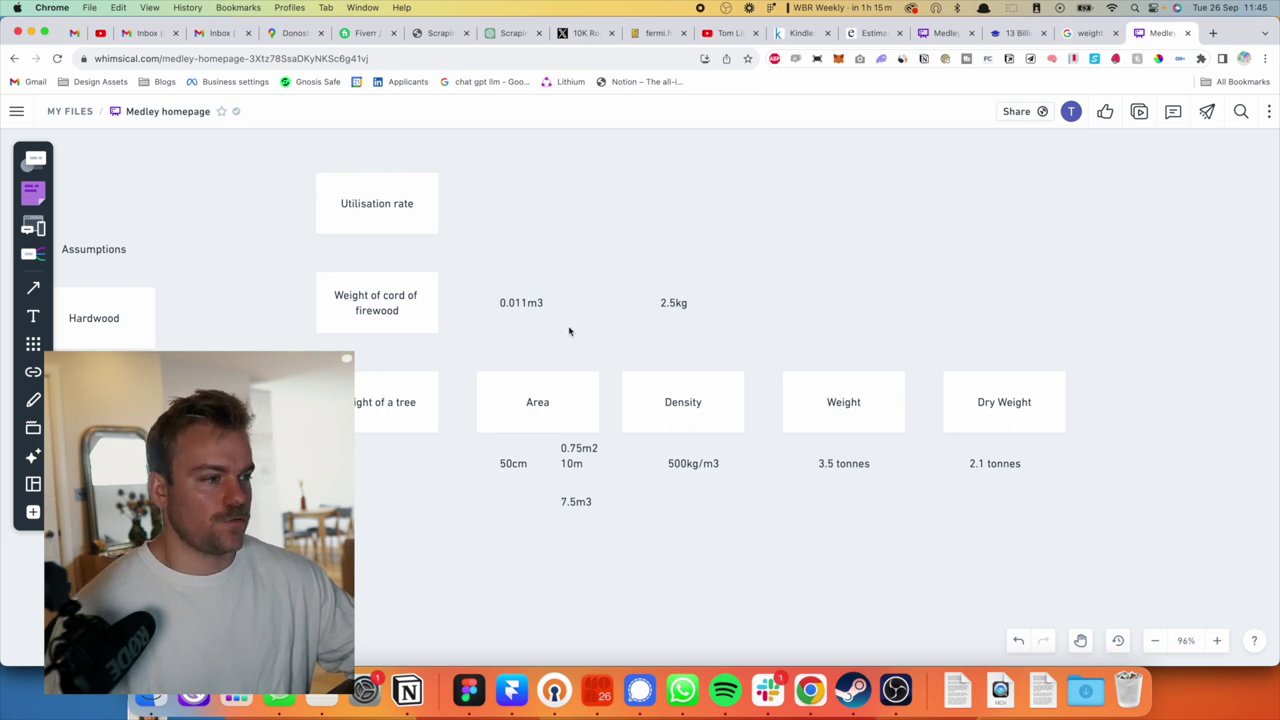
pyautogui.click(390, 210)
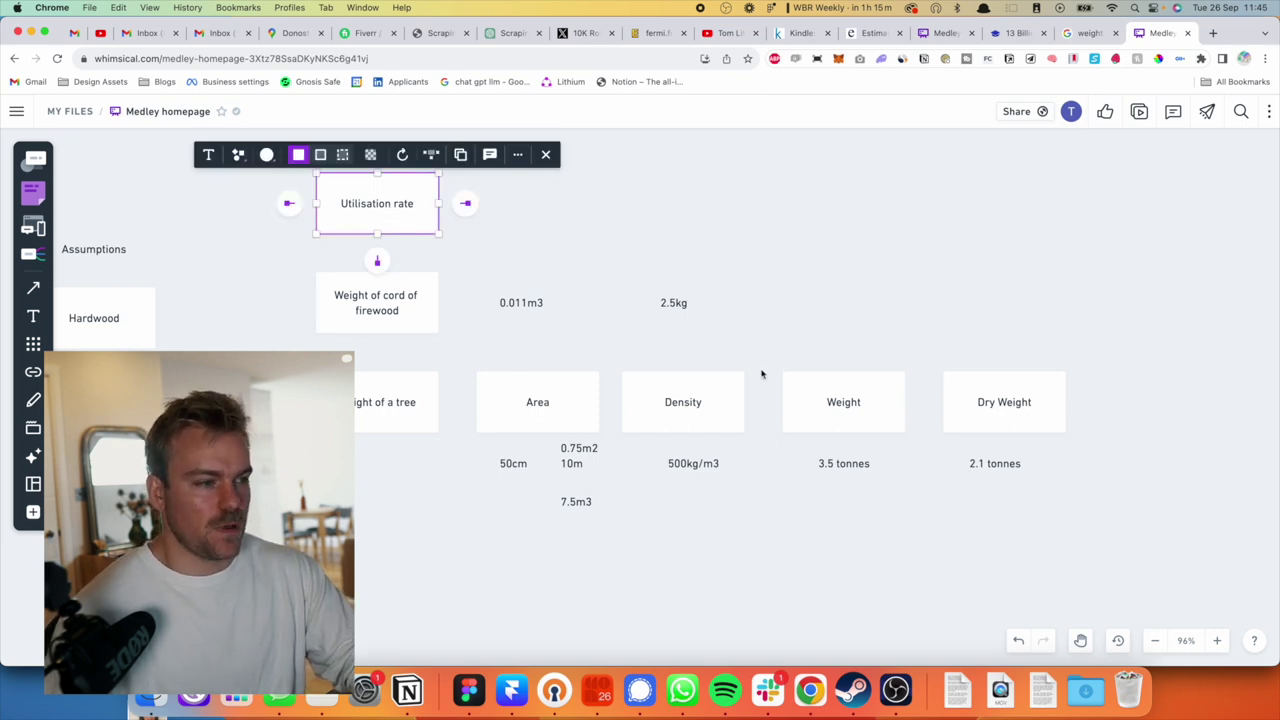
pyautogui.click(619, 342)
pyautogui.hscroll(3, 622, 341)
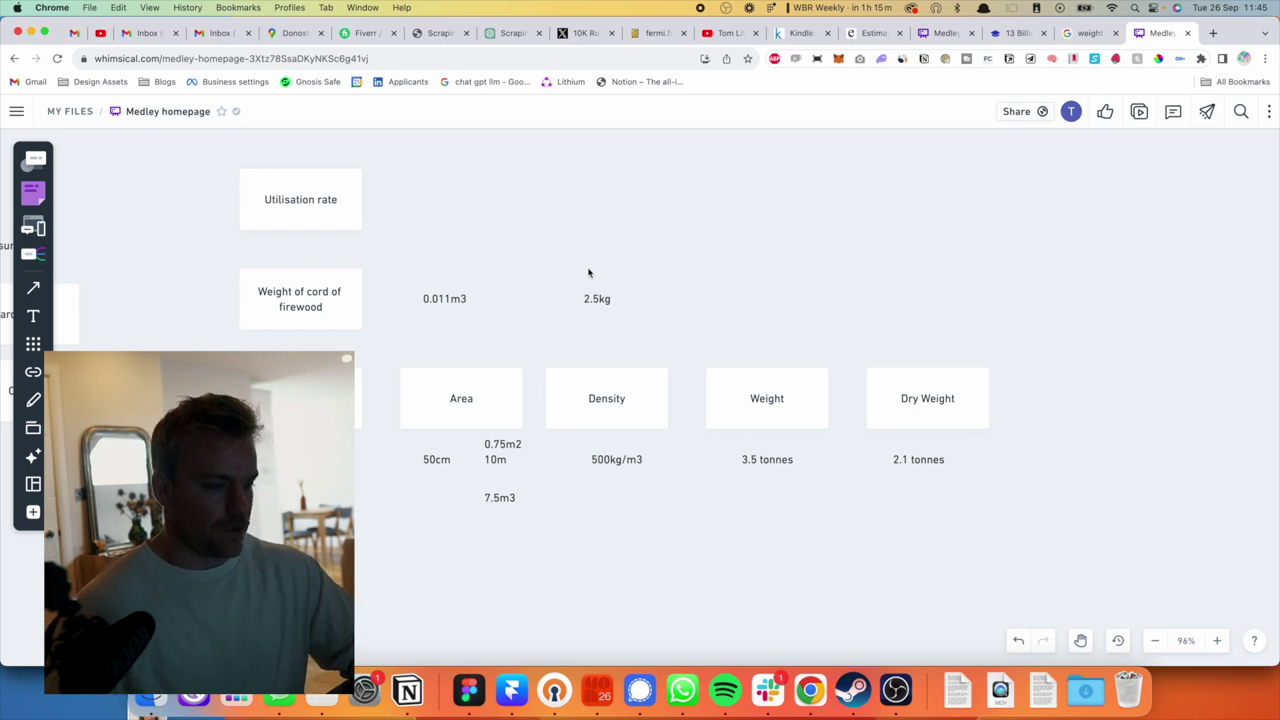
pyautogui.press('t')
pyautogui.click(437, 199)
pyautogui.write('95%')
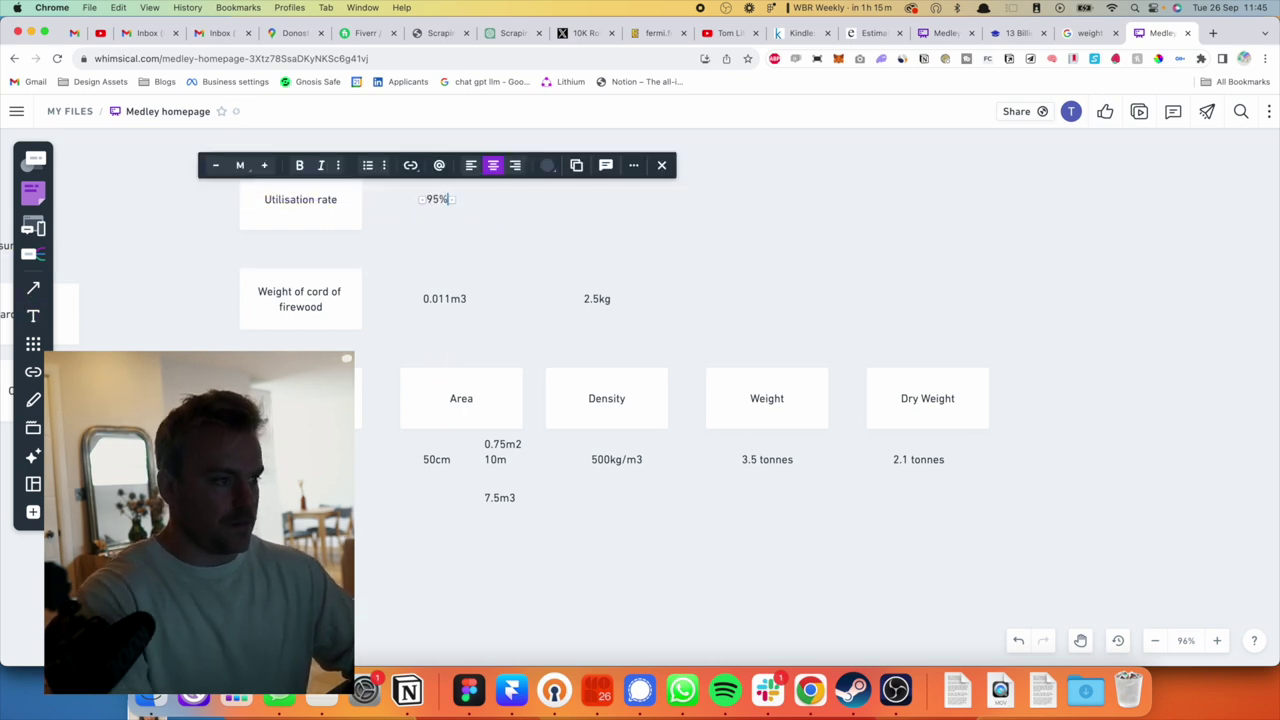
pyautogui.click(734, 249)
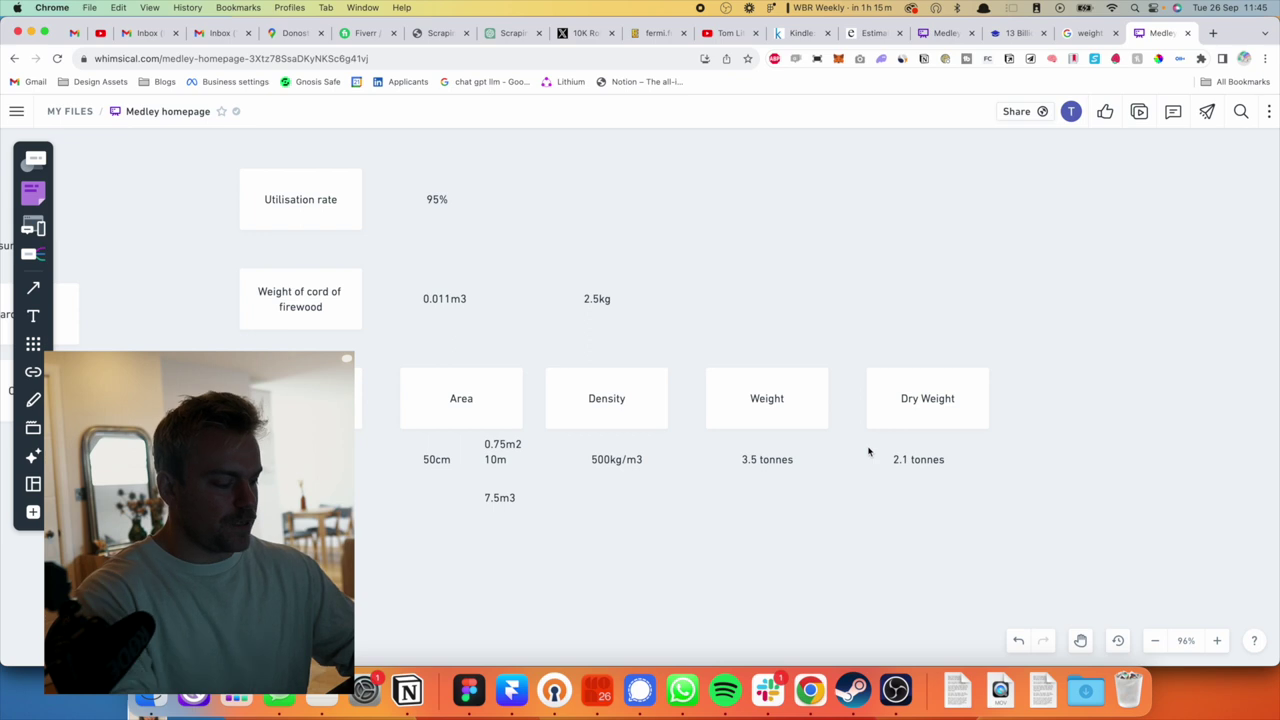
# Calculate 2100/2.5*0.96 in the Alfred launcher to work out how many pieces of firewood one tree yields.
pyautogui.hotkey('alt', 'space')
pyautogui.write('21000')
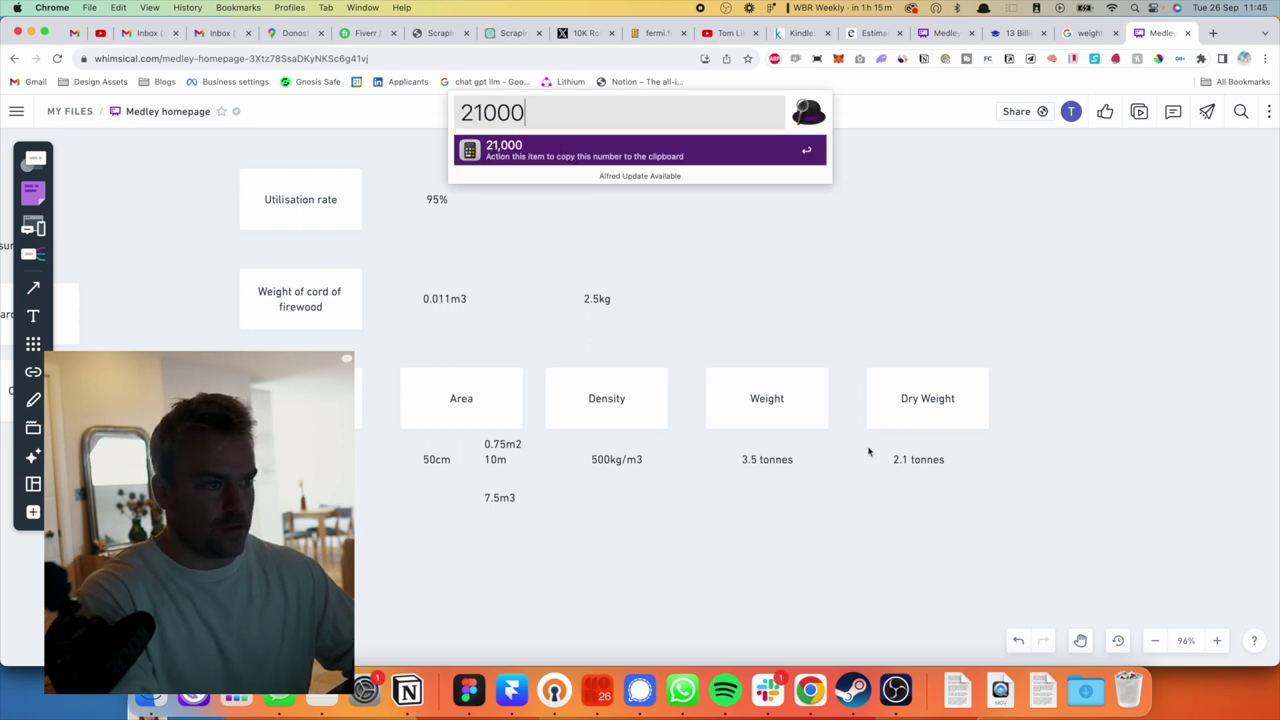
pyautogui.press('BackSpace')
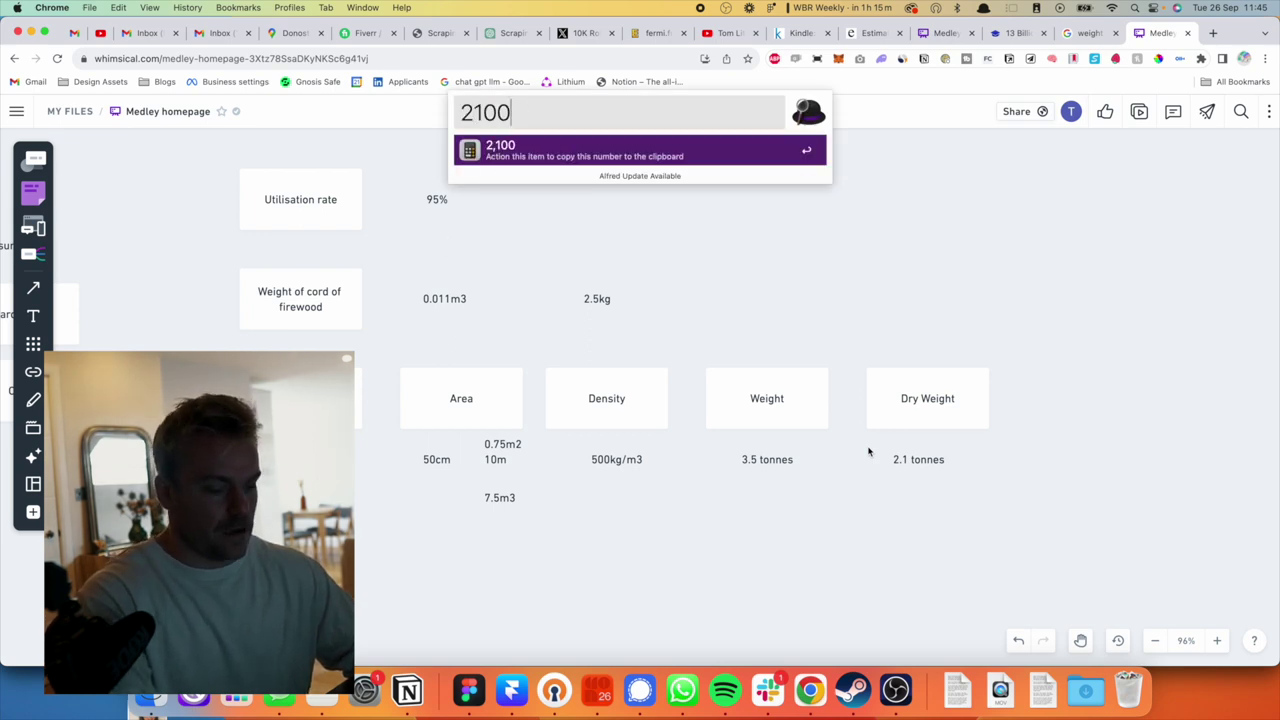
pyautogui.write('/2,5')
pyautogui.press('BackSpace')
pyautogui.press('BackSpace')
pyautogui.write('.')
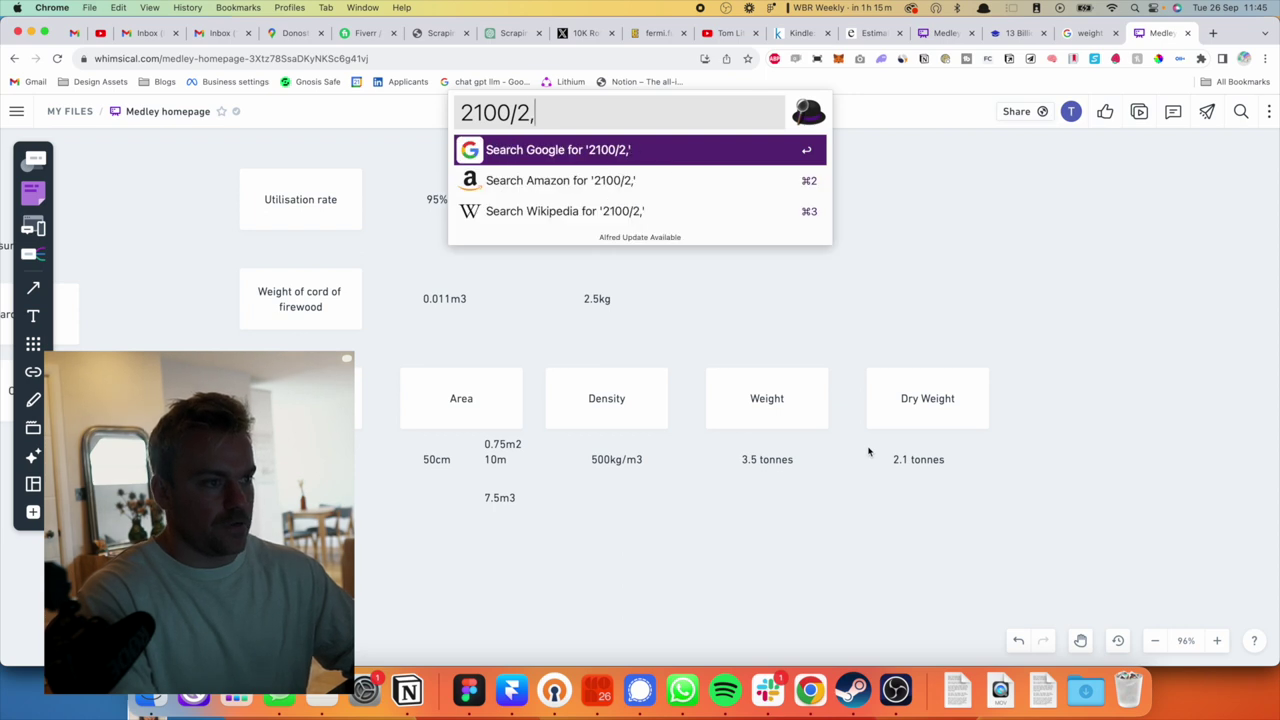
pyautogui.write('5')
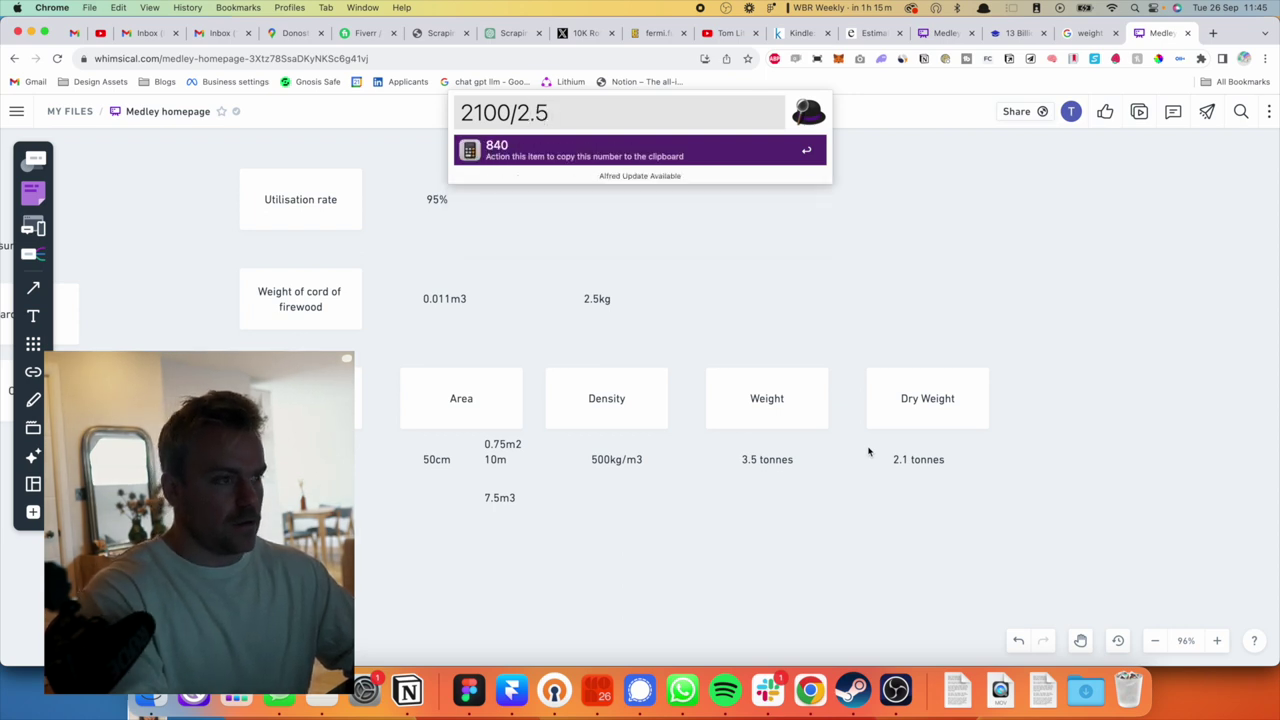
pyautogui.write('*')
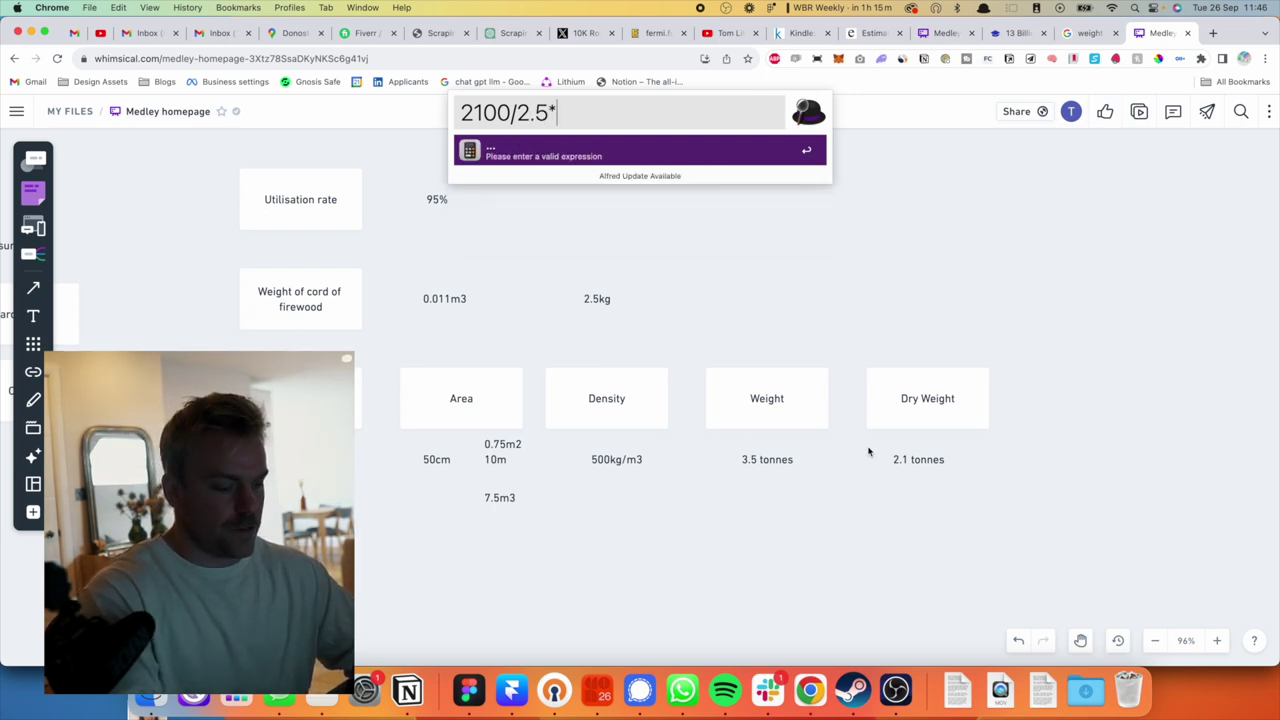
pyautogui.write('0.96')
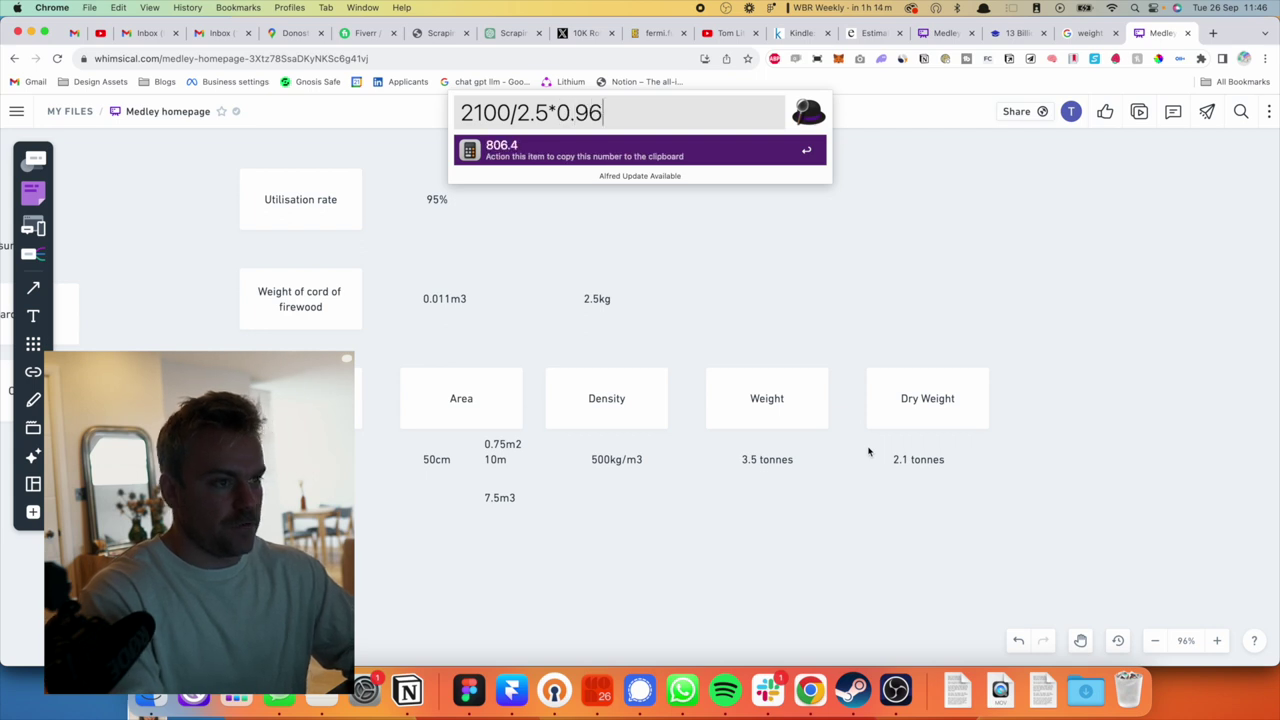
# Correct the Alfred calculation to 2100/2.5*0.95 and copy its result.
pyautogui.press('BackSpace')
pyautogui.write('5')
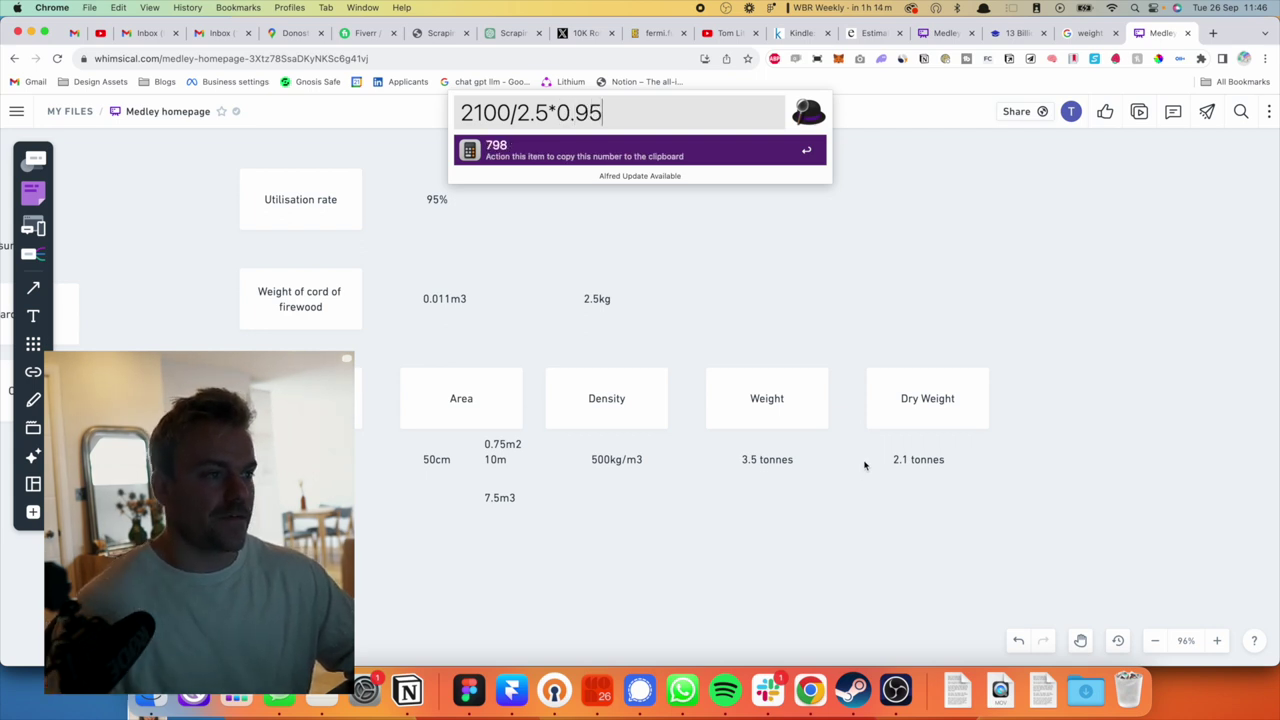
pyautogui.press('Return')
# Add an "800 piecea" text label in the Utilisation rate row, beyond the 95% label.
pyautogui.press('t')
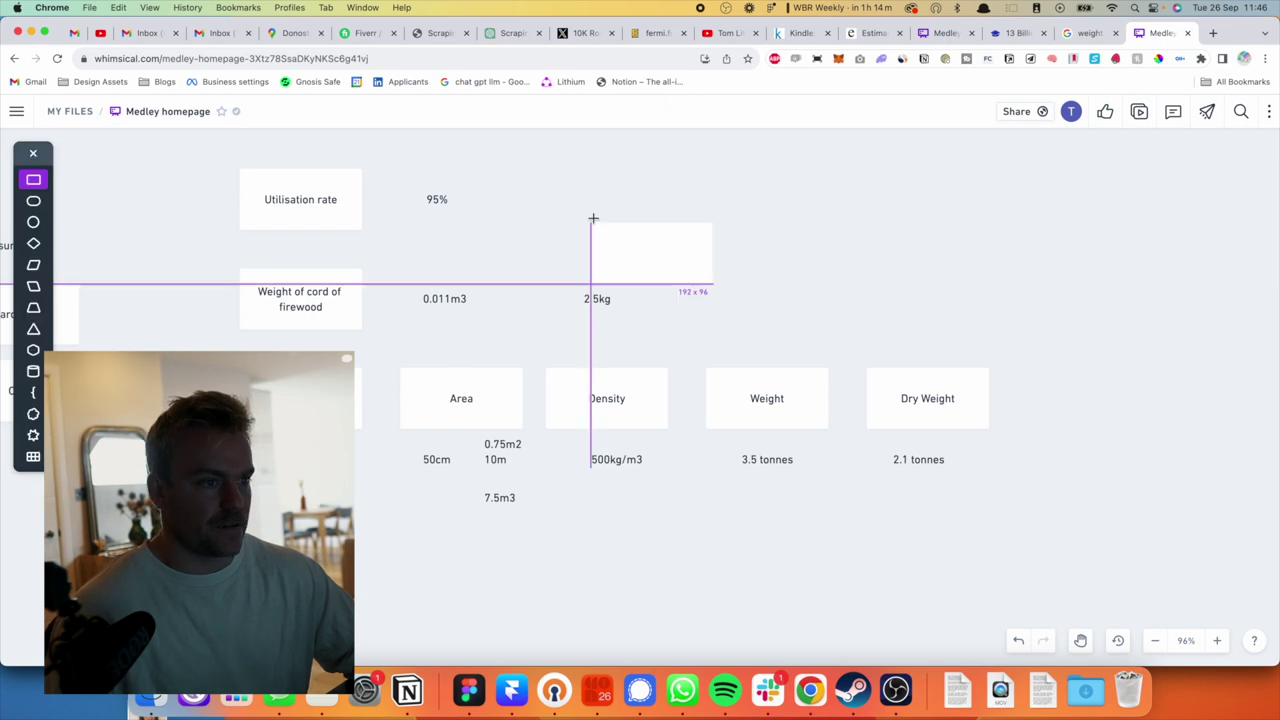
pyautogui.click(581, 204)
pyautogui.write('800 piecea')
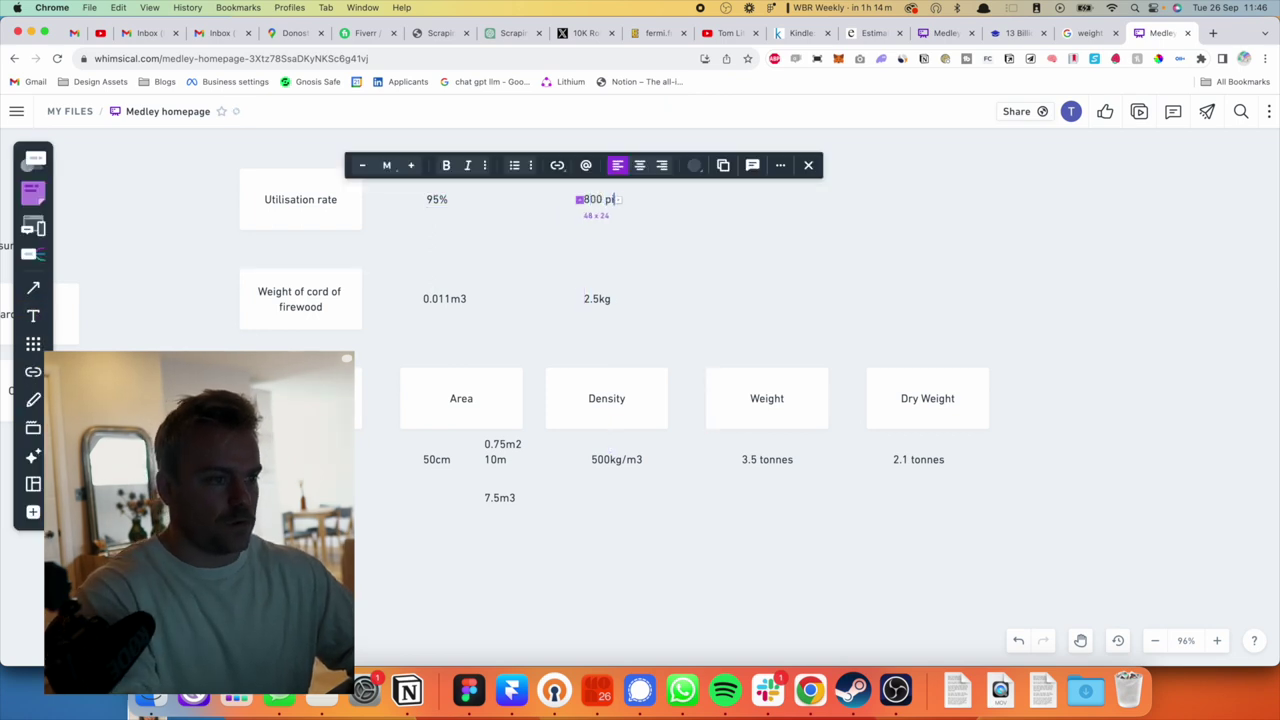
pyautogui.click(686, 293)
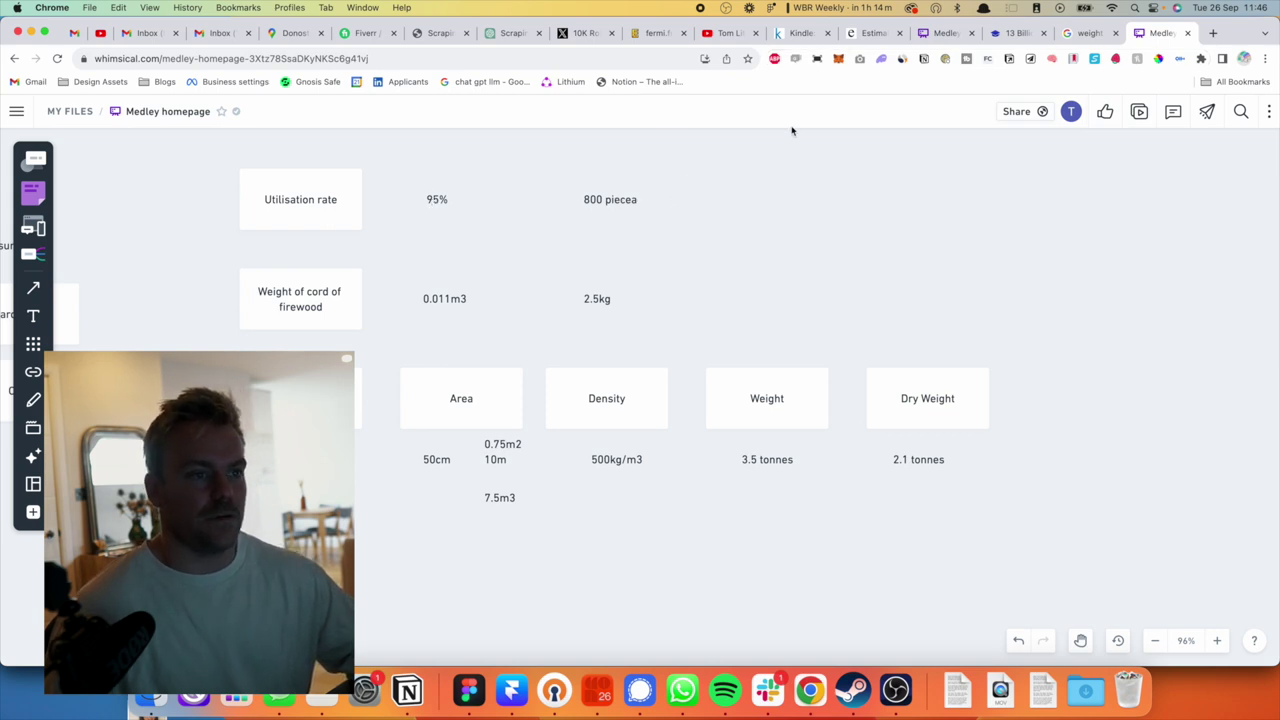
# Review the cord of firewood problem on estimatooor.xyz and calculate 1/800 in the Alfred launcher.
pyautogui.click(873, 33)
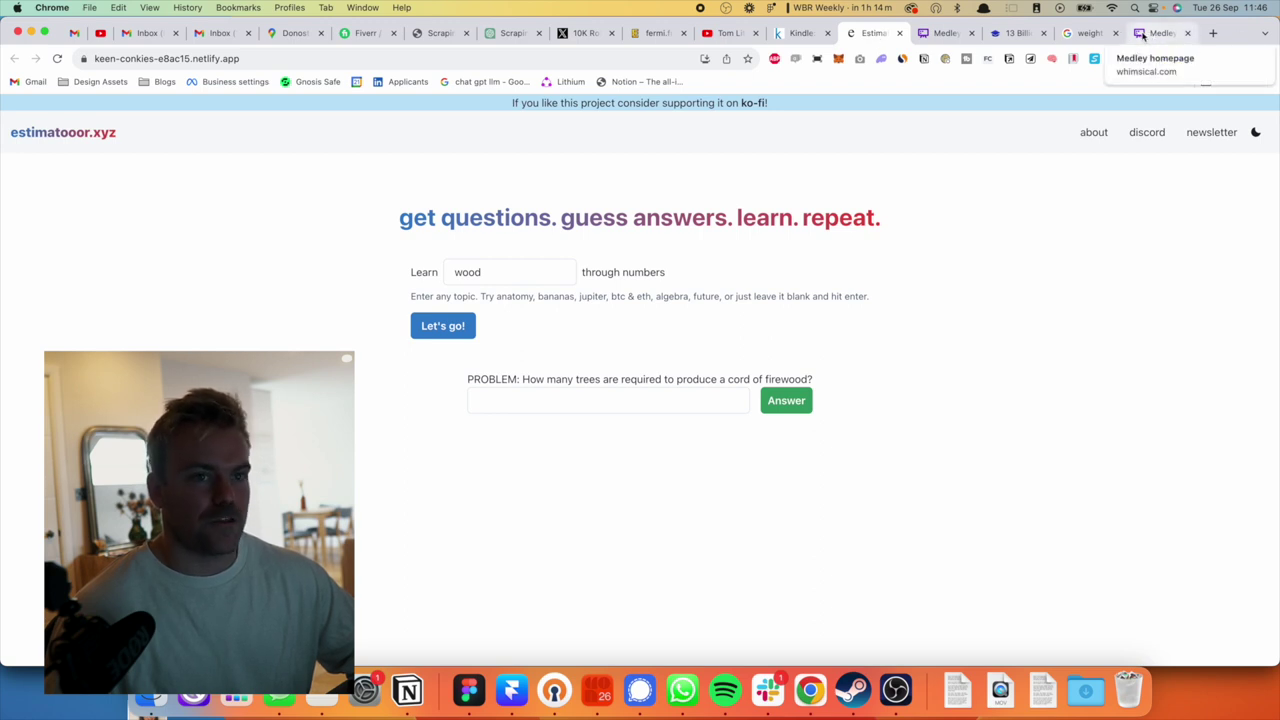
pyautogui.click(1148, 35)
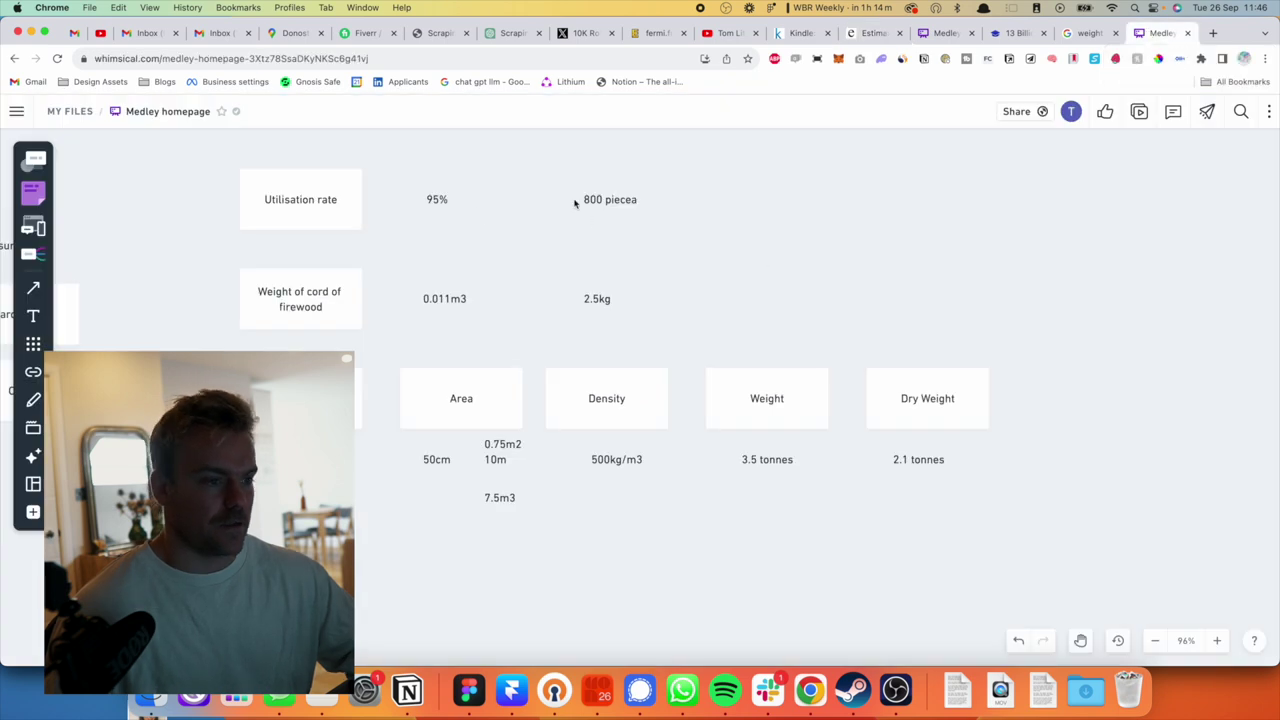
pyautogui.hotkey('alt', 'space')
pyautogui.write('1/800')
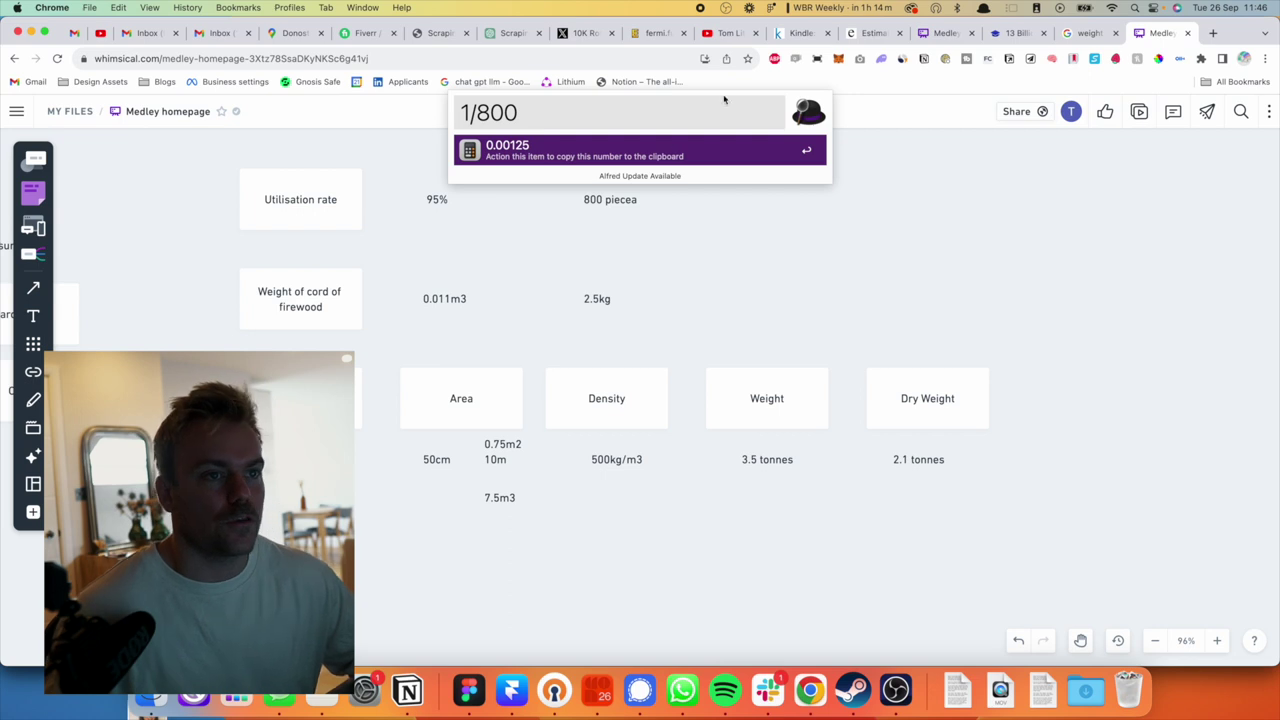
# Enter 0.00125 as the answer to the cord of firewood problem on estimatooor.xyz.
pyautogui.click(858, 34)
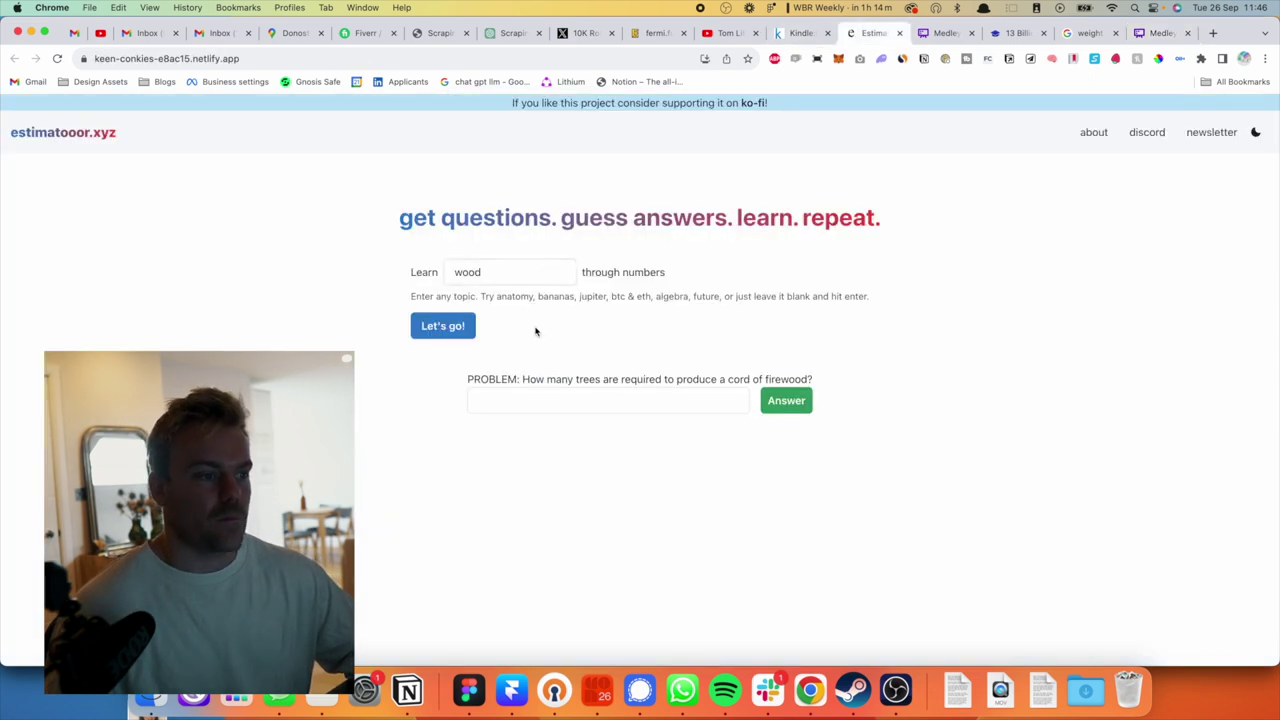
pyautogui.click(537, 398)
pyautogui.write('0.')
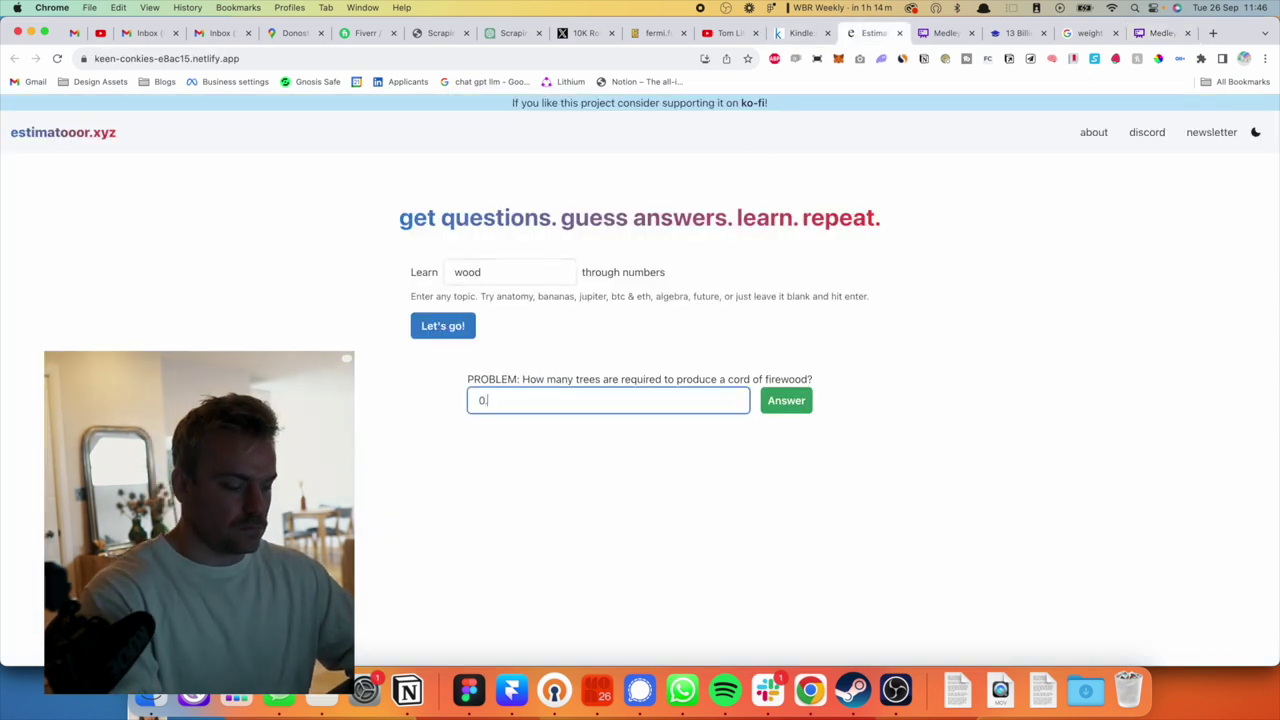
pyautogui.write('00125')
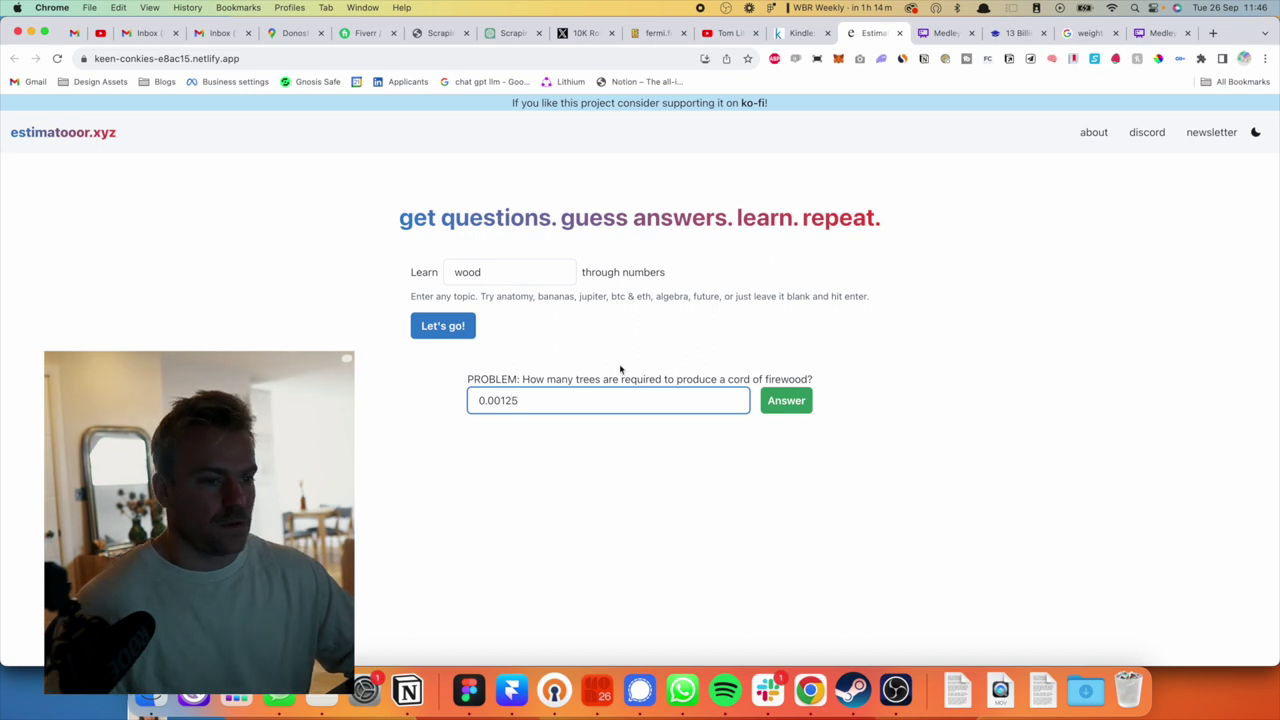
# Search Google for "cord of firewood" in a new browser tab.
pyautogui.click(1213, 33)
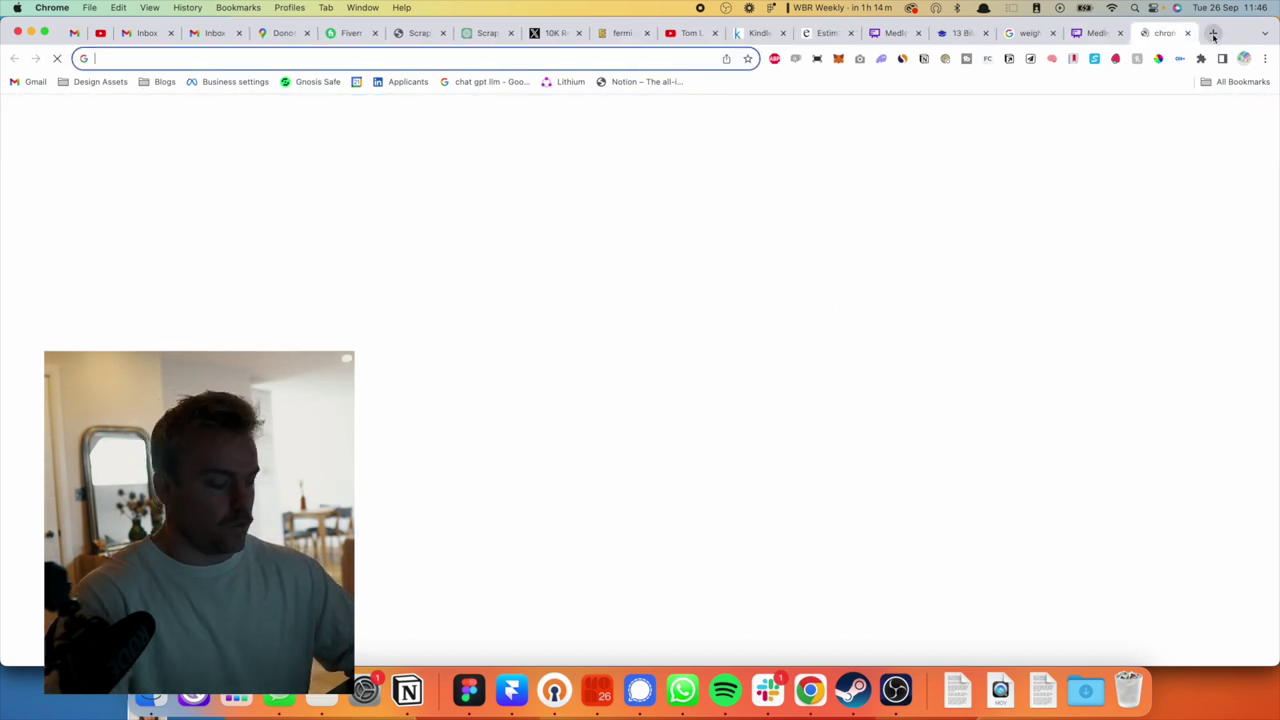
pyautogui.write('cord of fi')
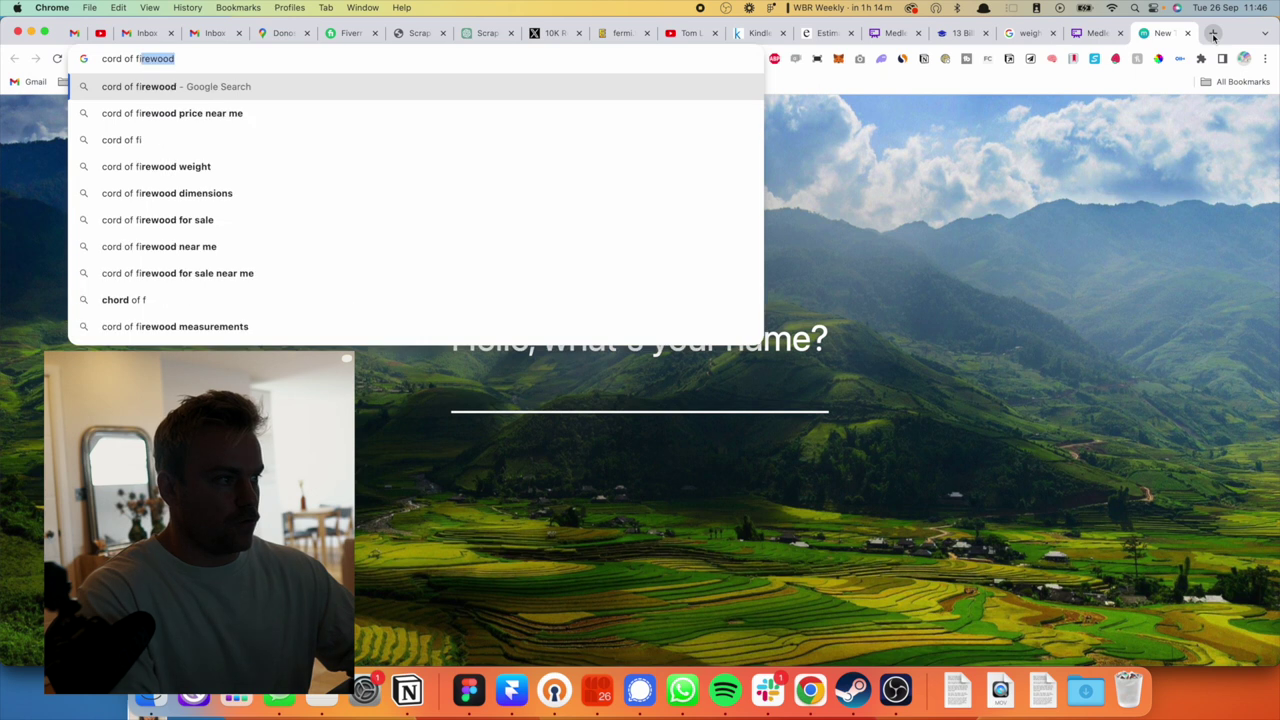
pyautogui.write('re')
pyautogui.press('Return')
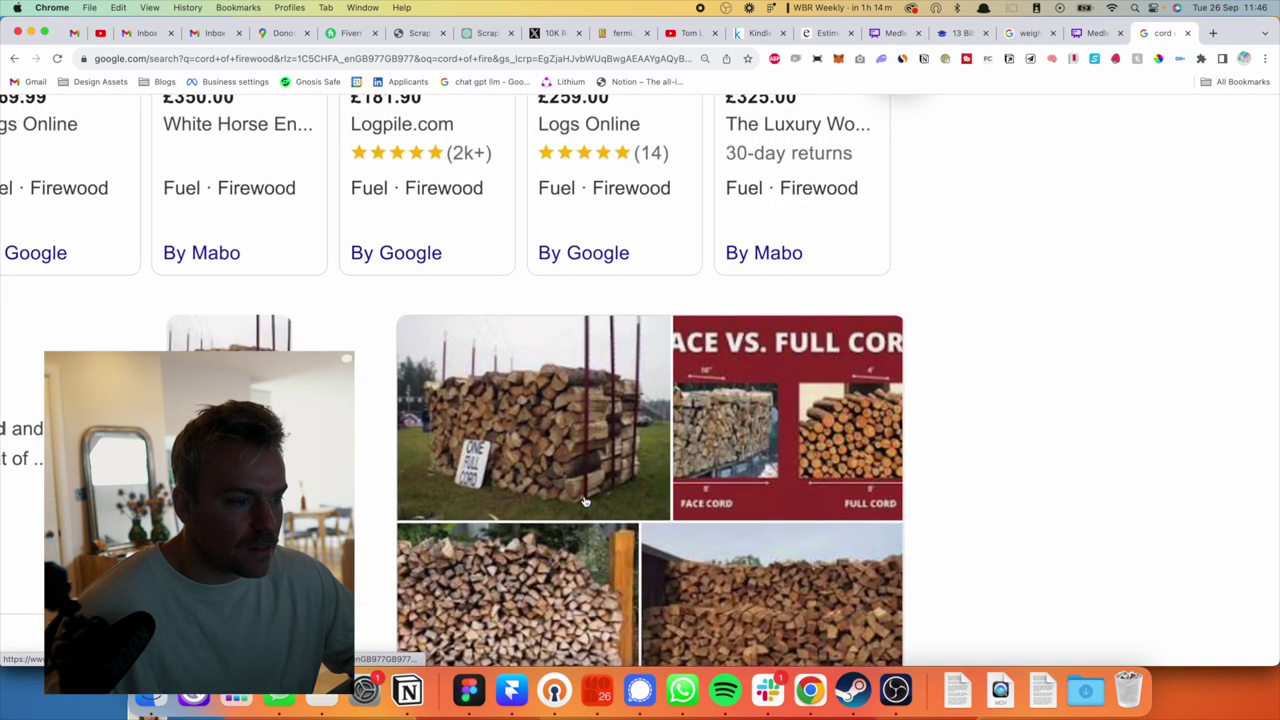
# Examine the search results and the "How much firewood is a cord?" question for a cord's definition and size.
pyautogui.scroll(-10, 585, 502)
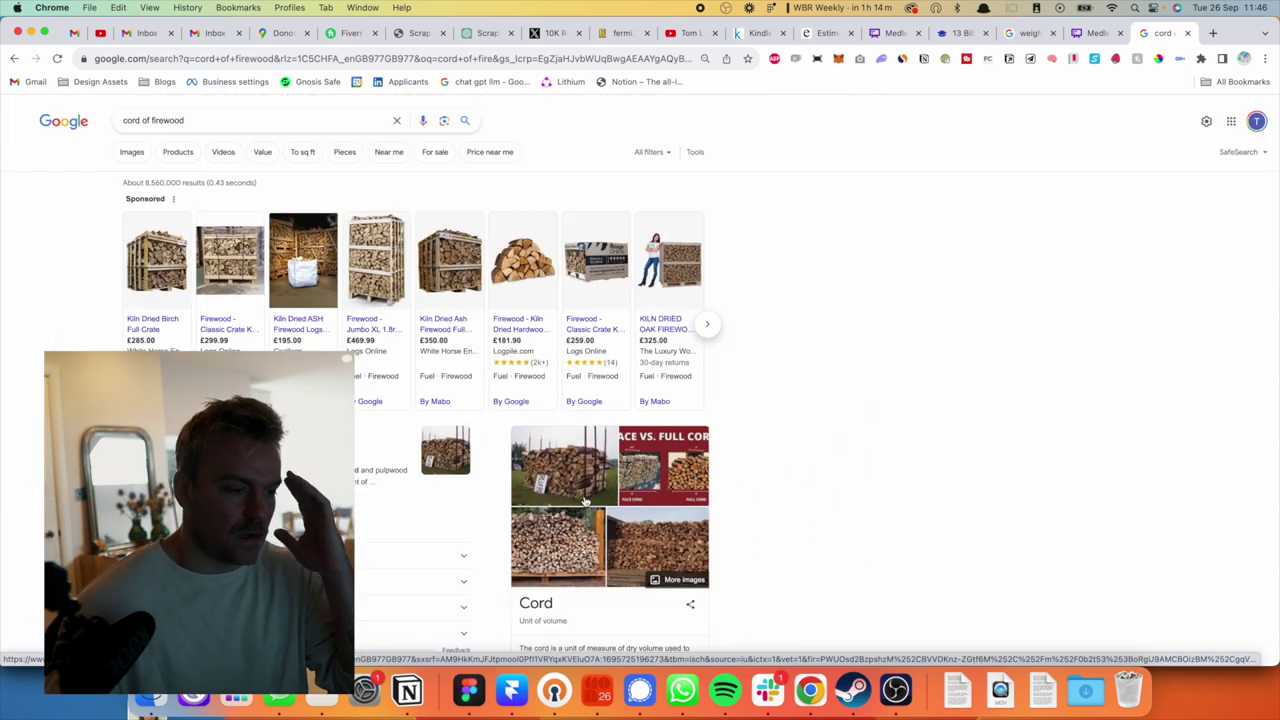
pyautogui.scroll(-3, 585, 502)
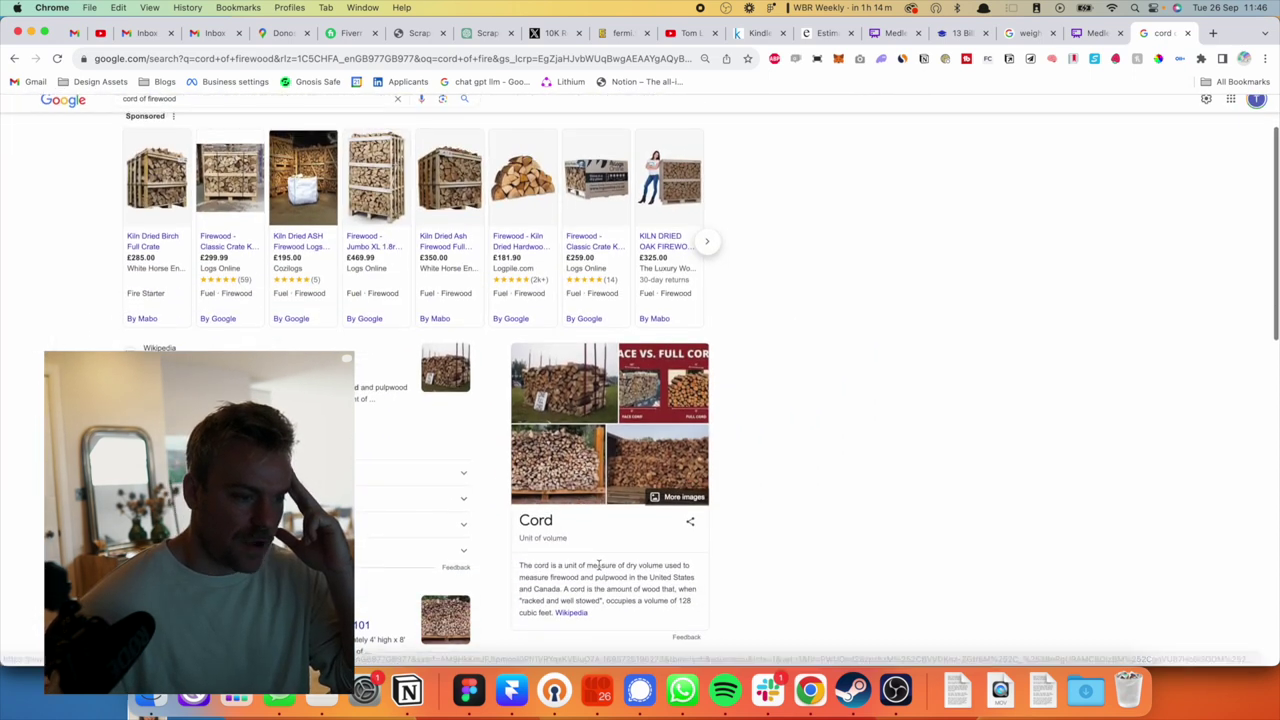
pyautogui.scroll(1, 598, 566)
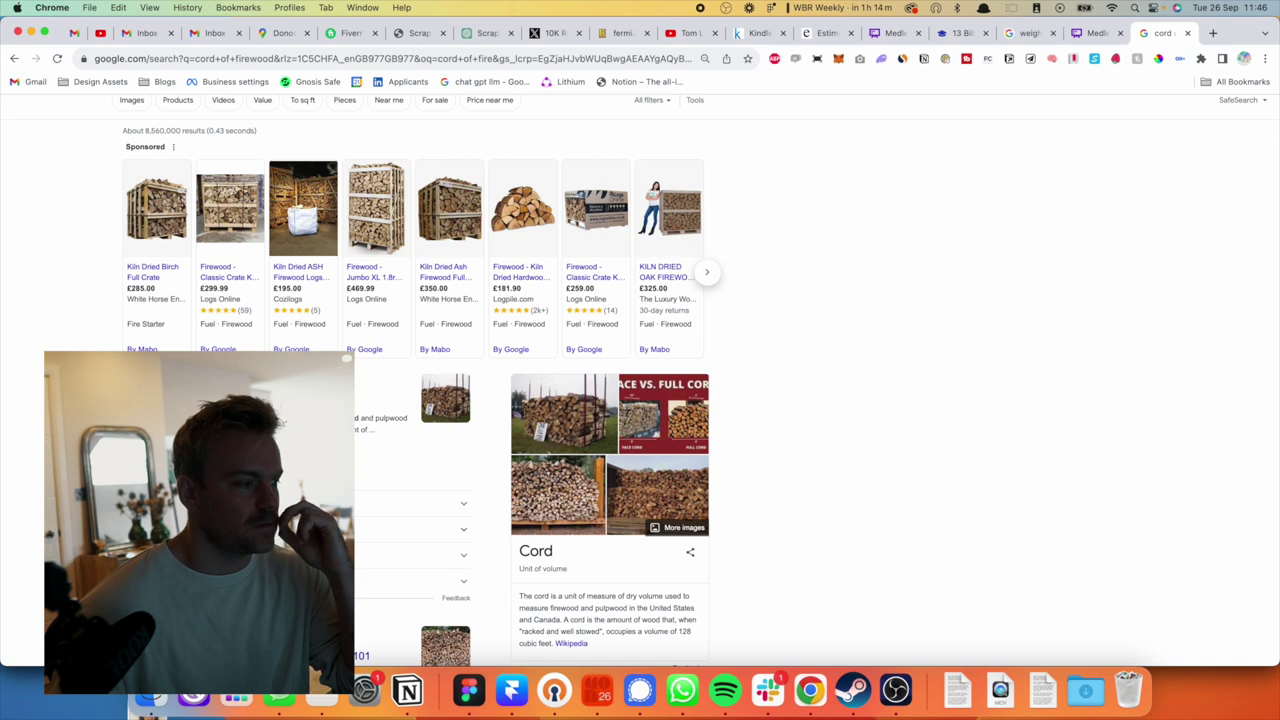
pyautogui.scroll(-4, 600, 450)
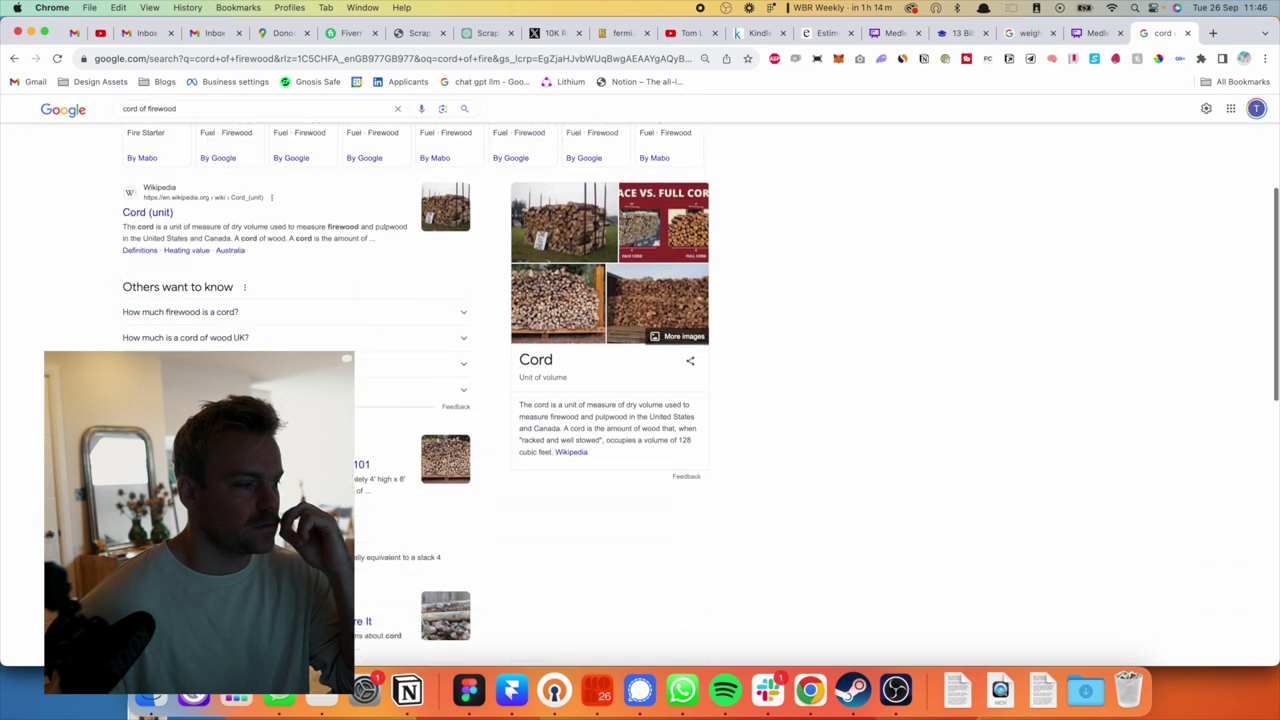
pyautogui.click(300, 321)
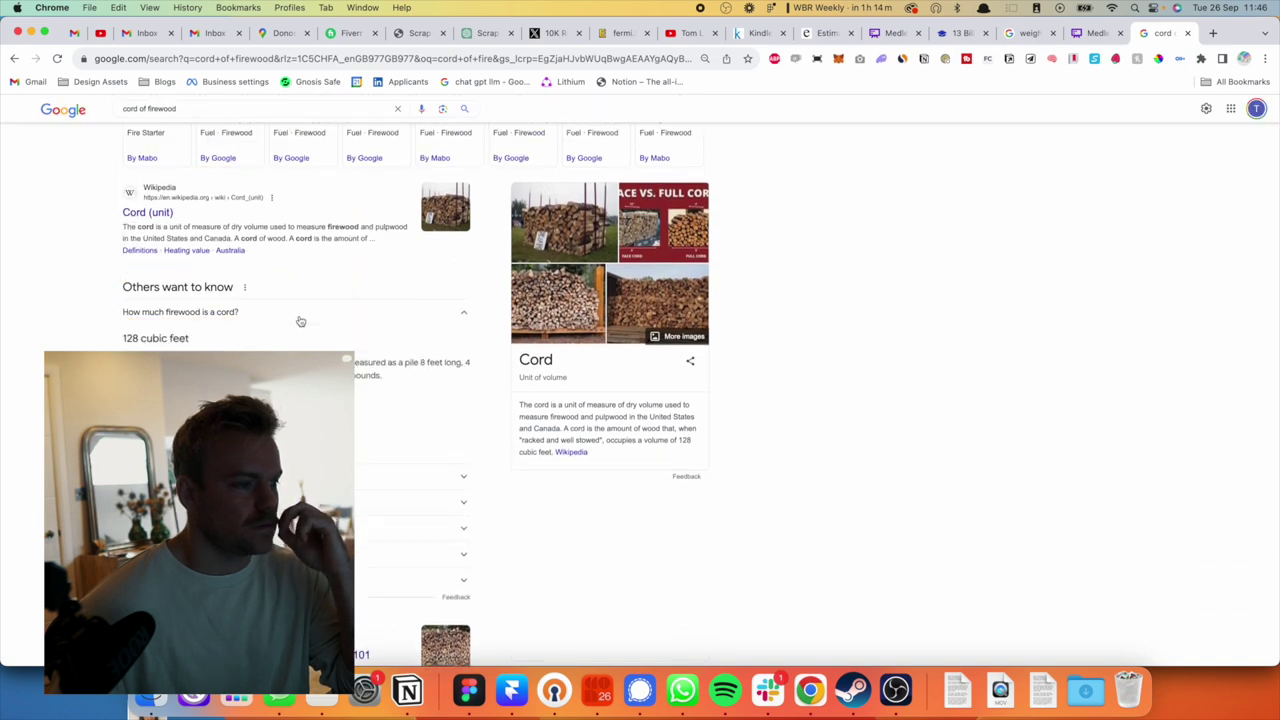
pyautogui.click(300, 321)
pyautogui.scroll(-2, 300, 321)
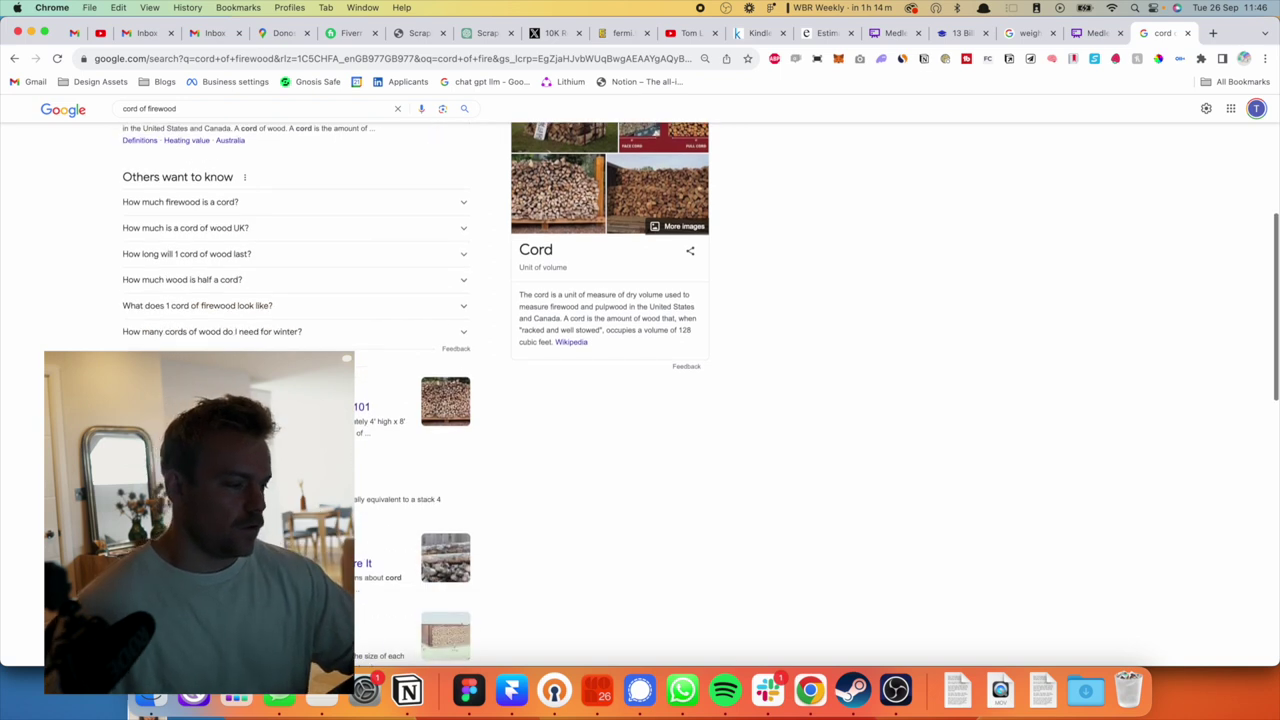
pyautogui.scroll(5, 600, 400)
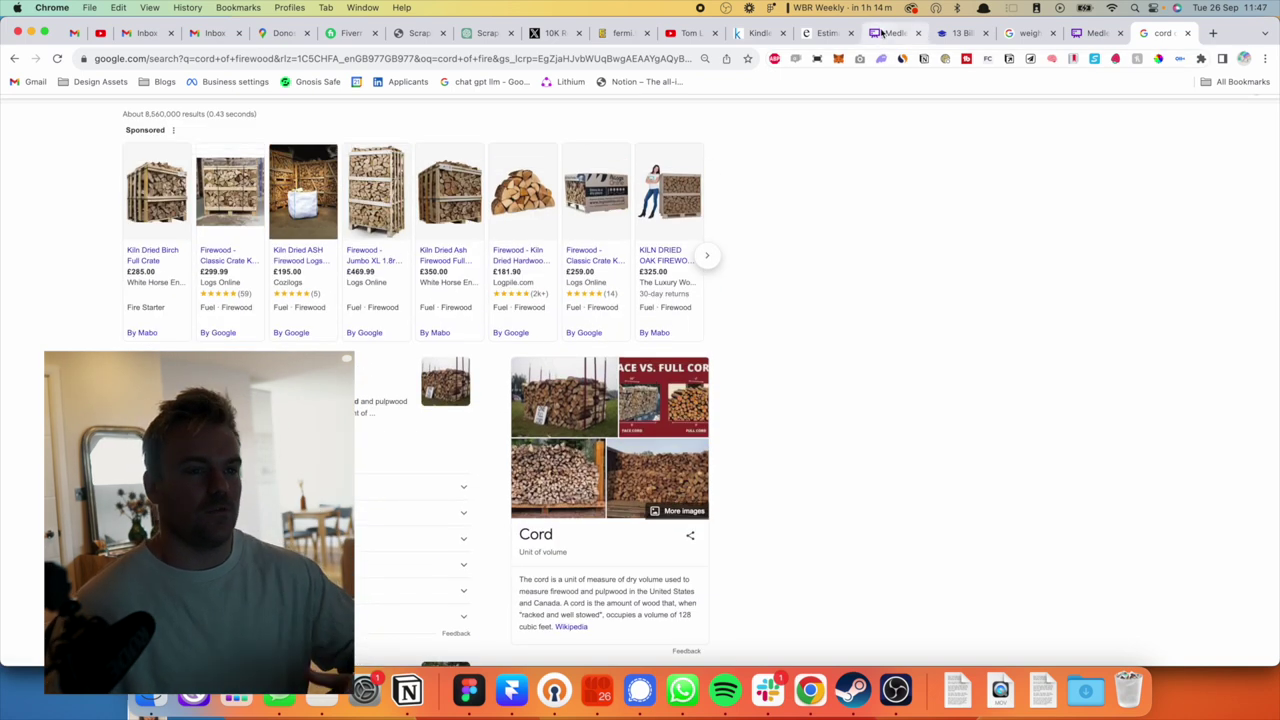
# Return to estimatooor.xyz and submit the 0.00125 answer to reveal the solution.
pyautogui.click(882, 33)
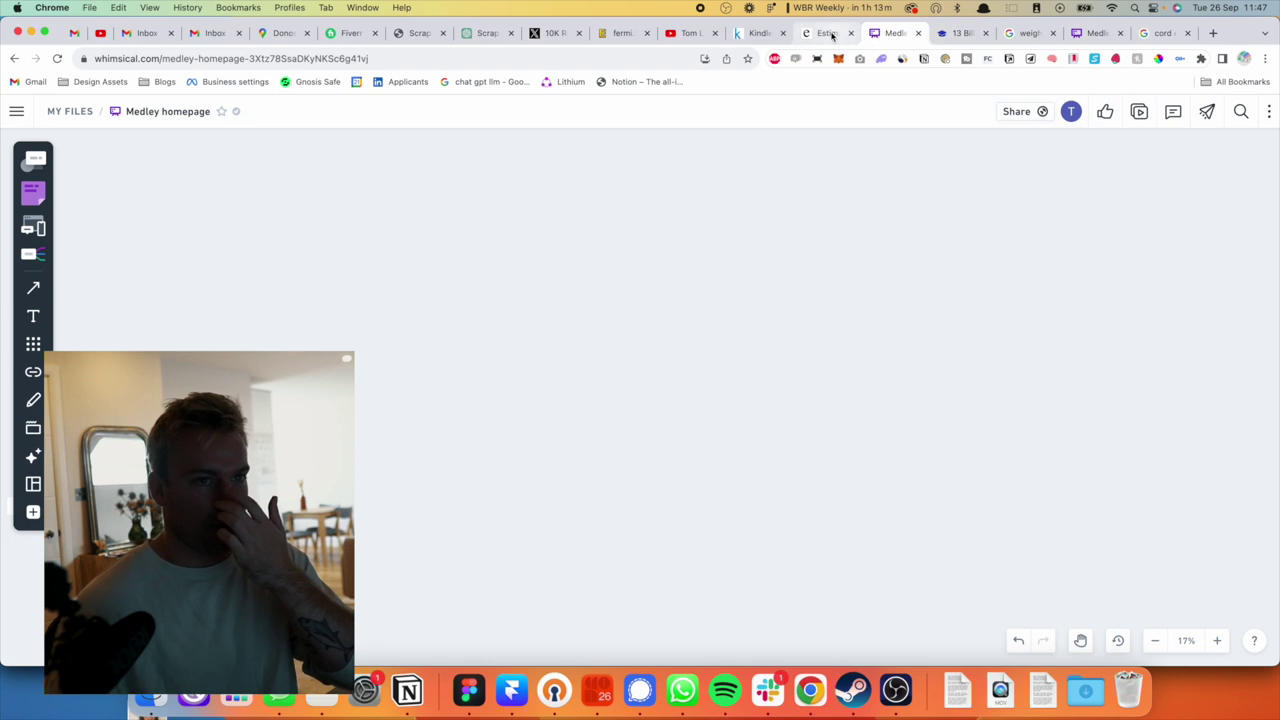
pyautogui.click(832, 34)
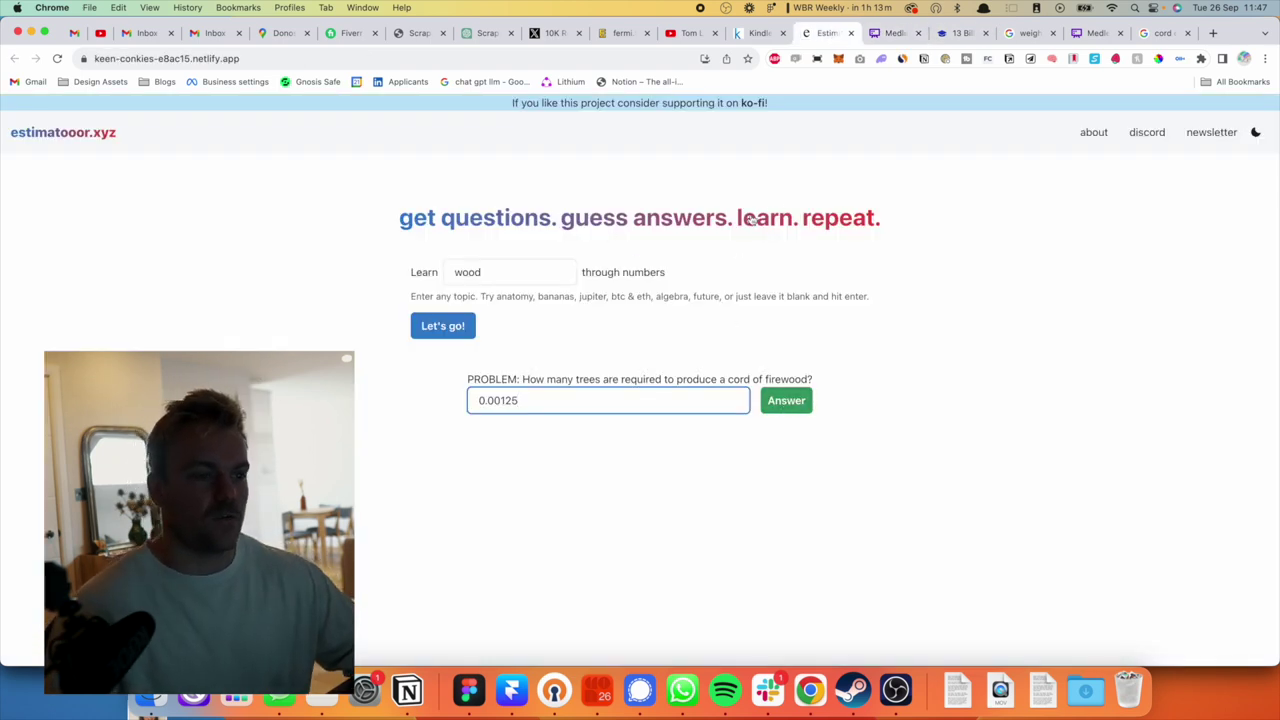
pyautogui.click(788, 403)
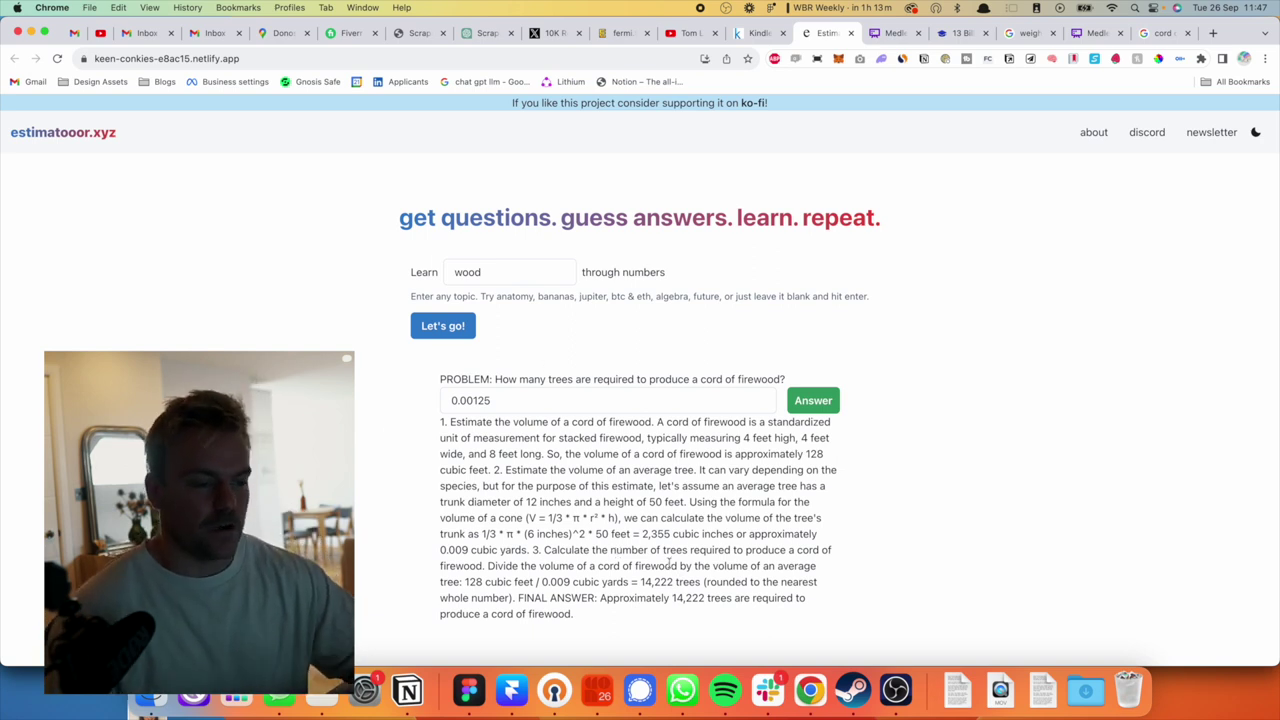
# Read through the worked solution, checking its assumptions on cord volume, trunk diameter, tree height and number of trees.
pyautogui.moveTo(465, 426); pyautogui.dragTo(608, 501)
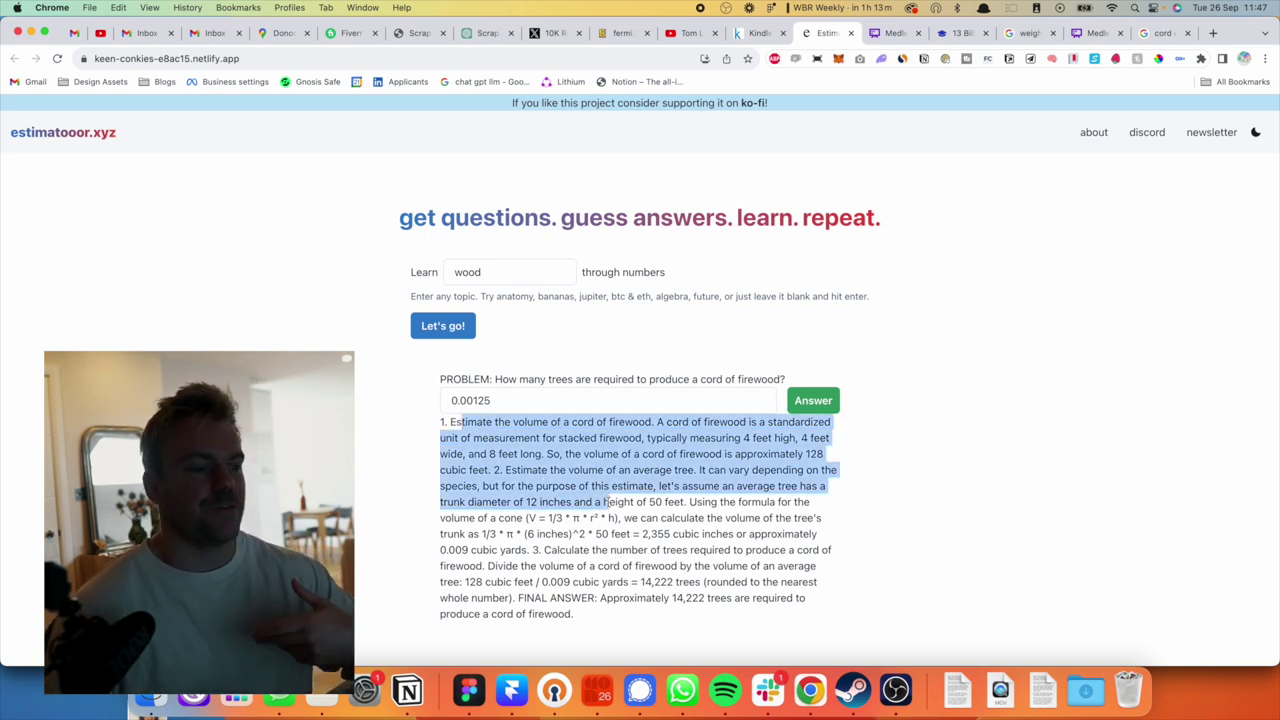
pyautogui.click(610, 502)
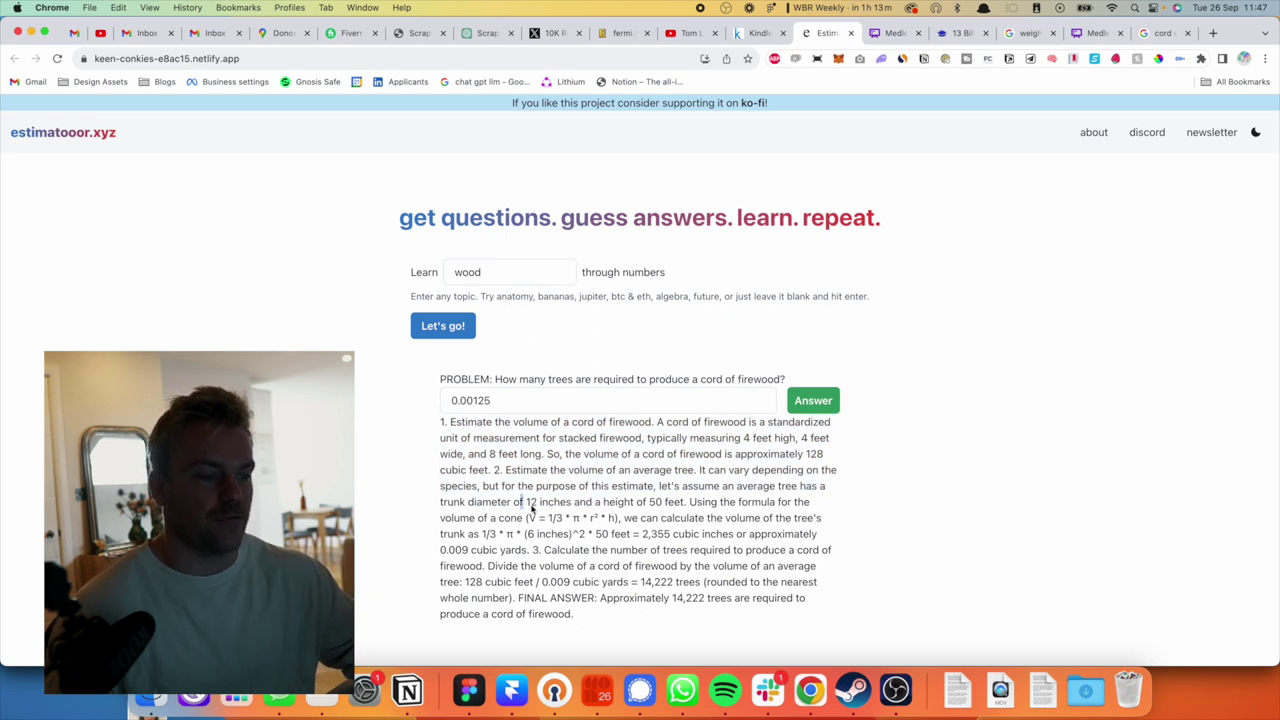
pyautogui.moveTo(528, 503); pyautogui.dragTo(620, 521)
pyautogui.click(620, 521)
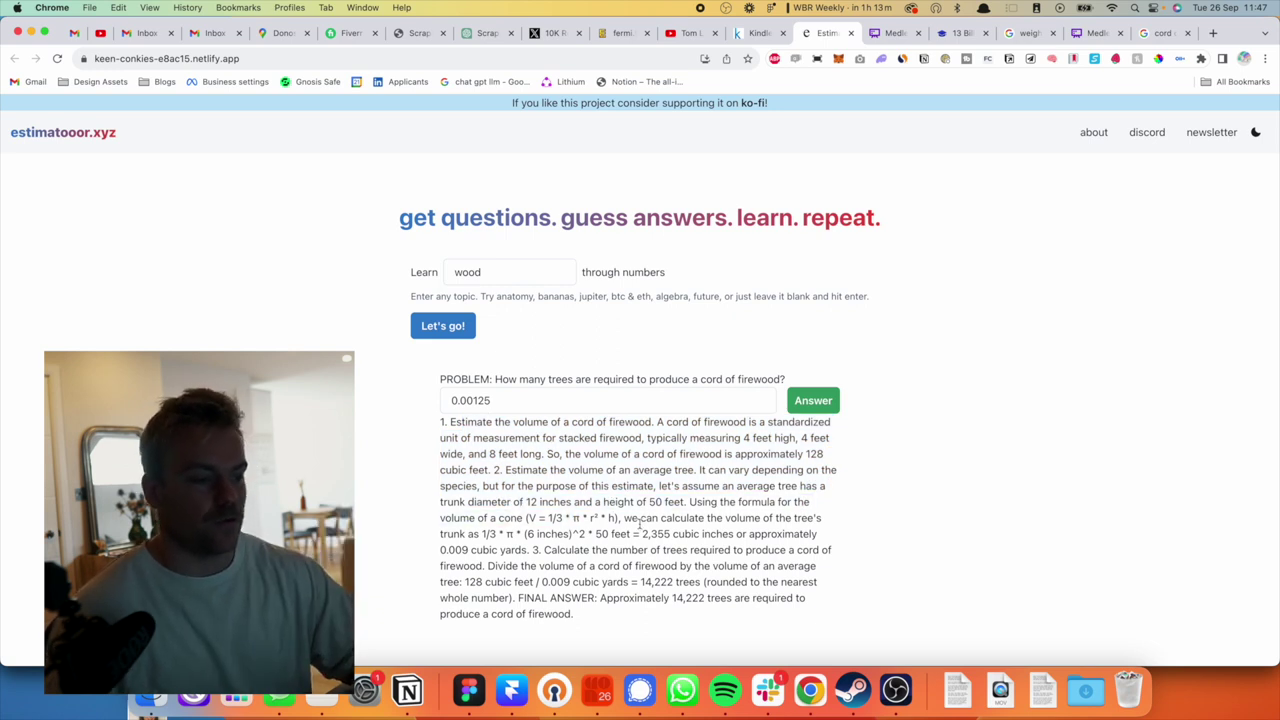
pyautogui.tripleClick(497, 552)
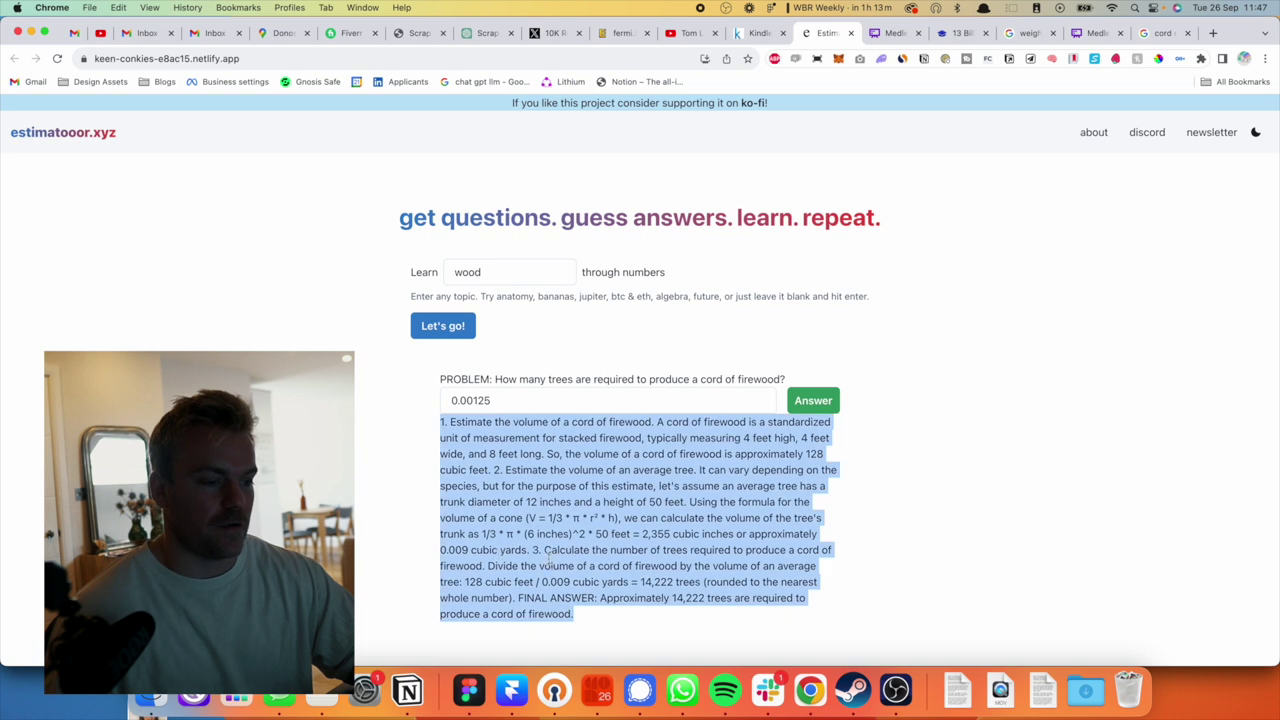
pyautogui.click(497, 552)
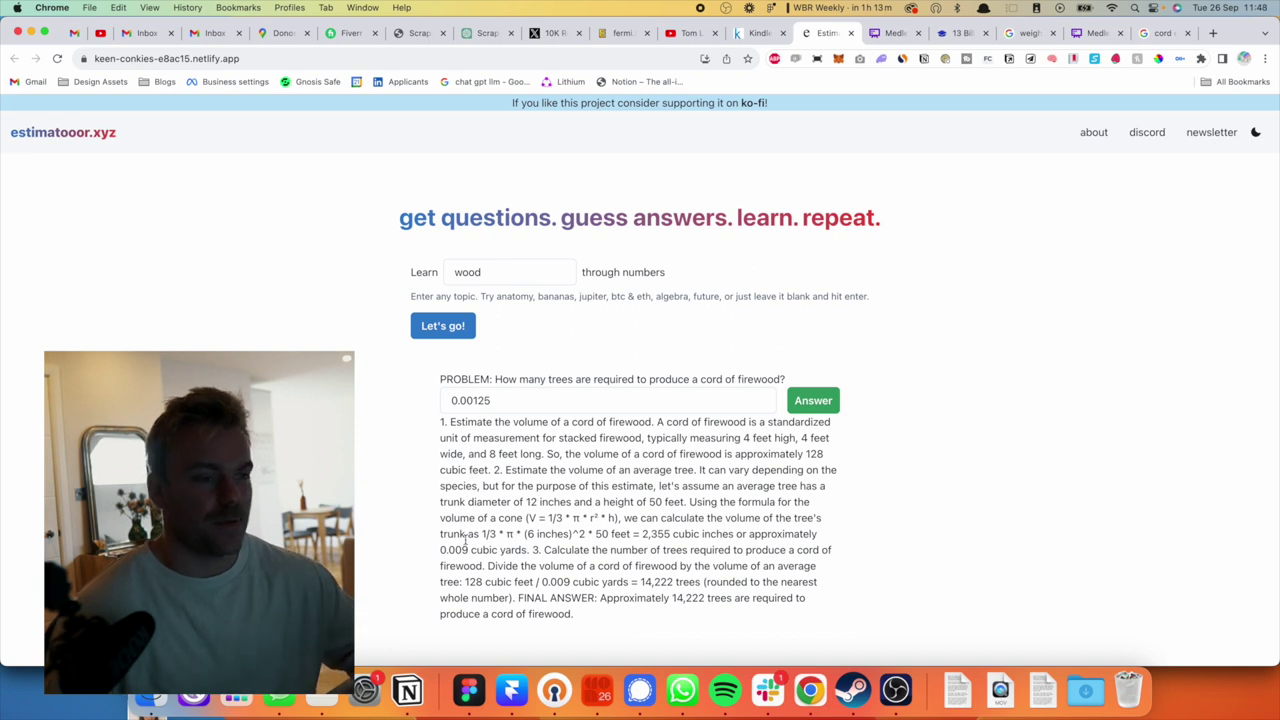
pyautogui.tripleClick(654, 440)
pyautogui.click(654, 440)
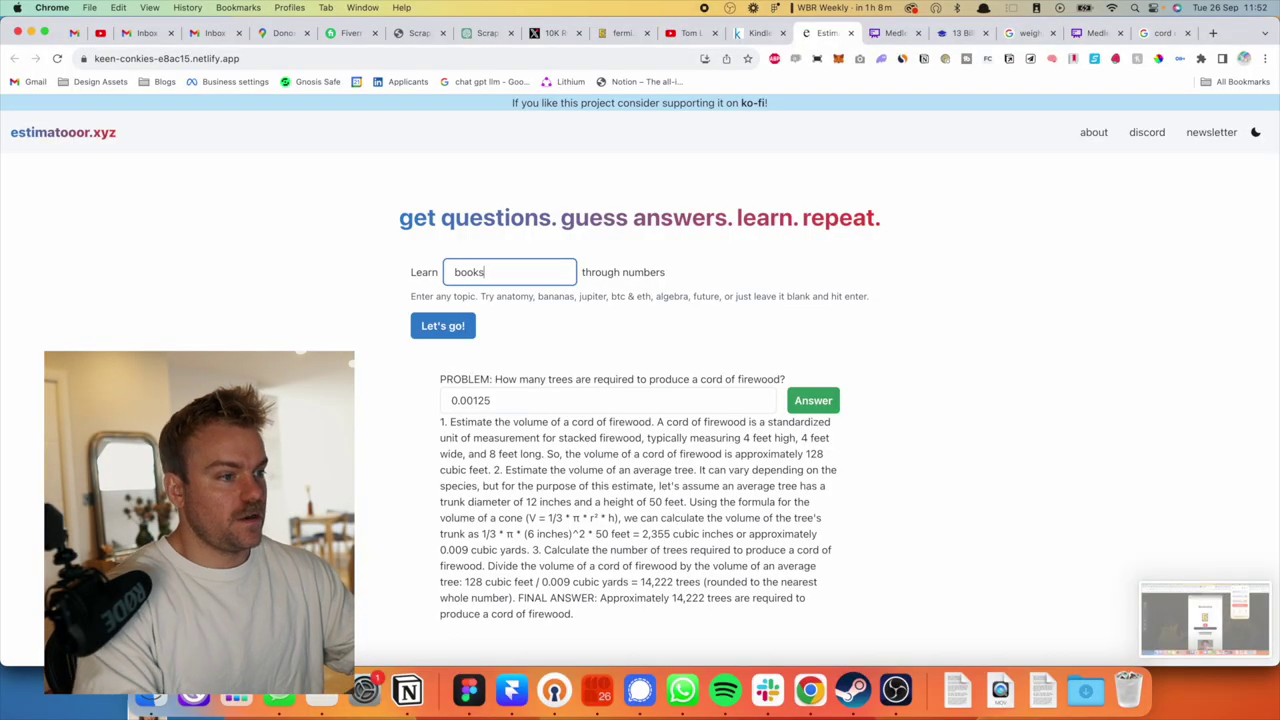
# Generate a new estimation problem on the topic "books".
pyautogui.click(465, 329)
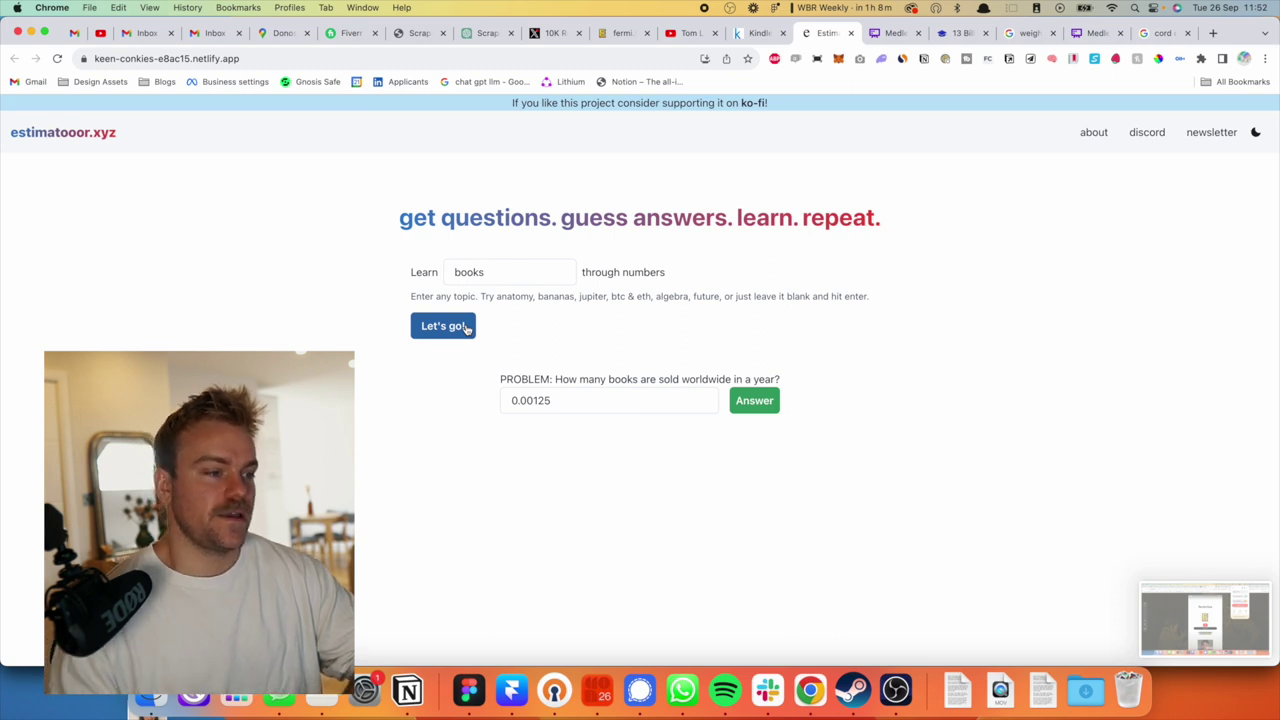
# Place two blank 192 x 96 rectangles side by side on the empty Whimsical board, closing the OpenVPN Connect window that covers it.
pyautogui.click(893, 33)
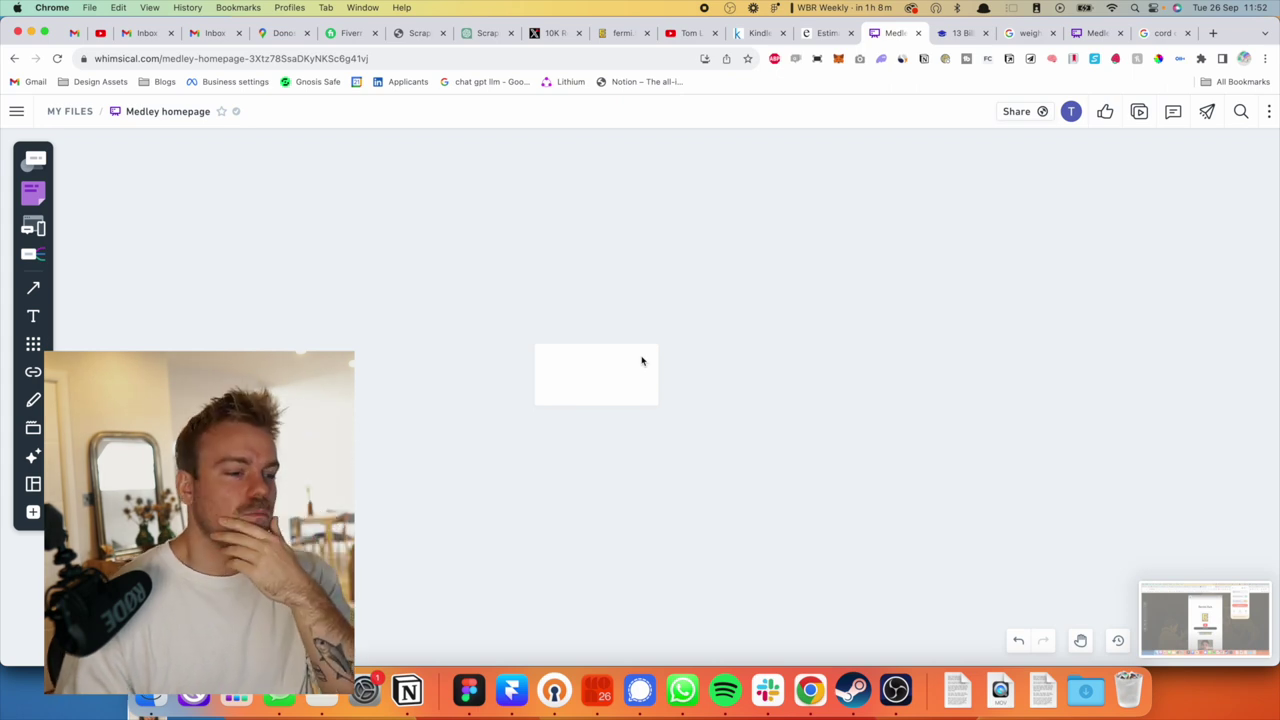
pyautogui.click(607, 383)
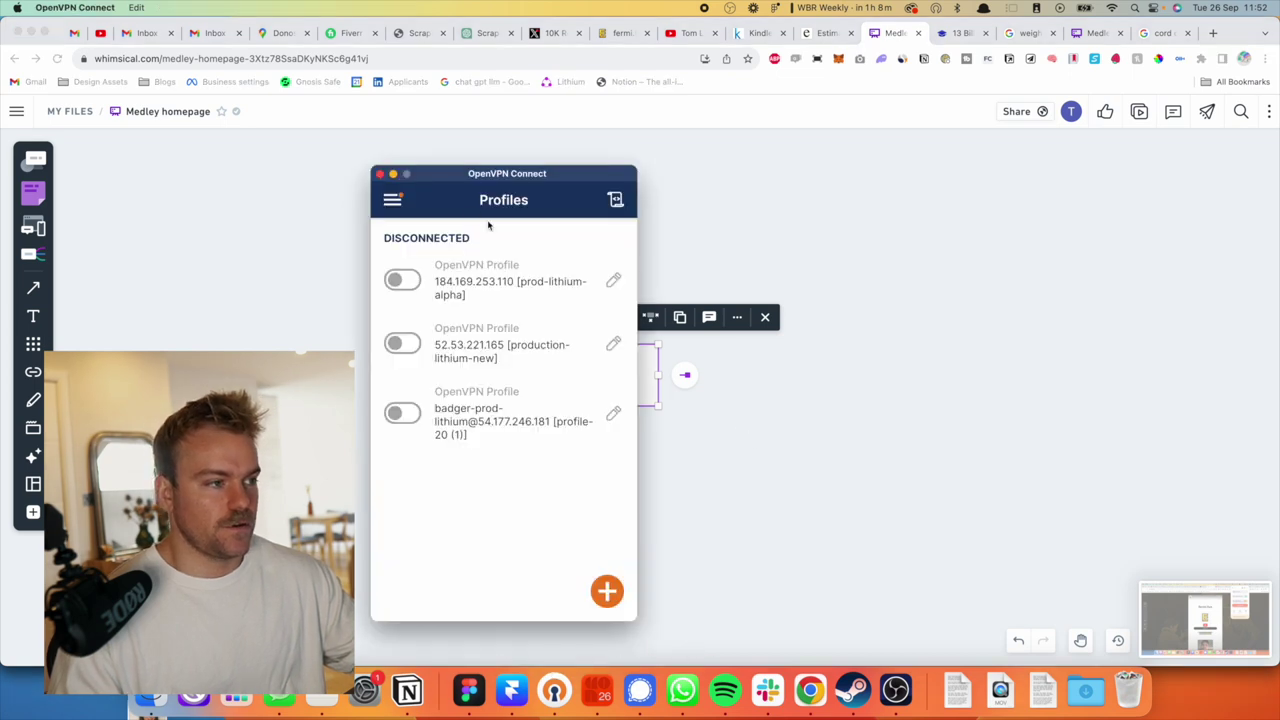
pyautogui.click(380, 174)
pyautogui.click(360, 277)
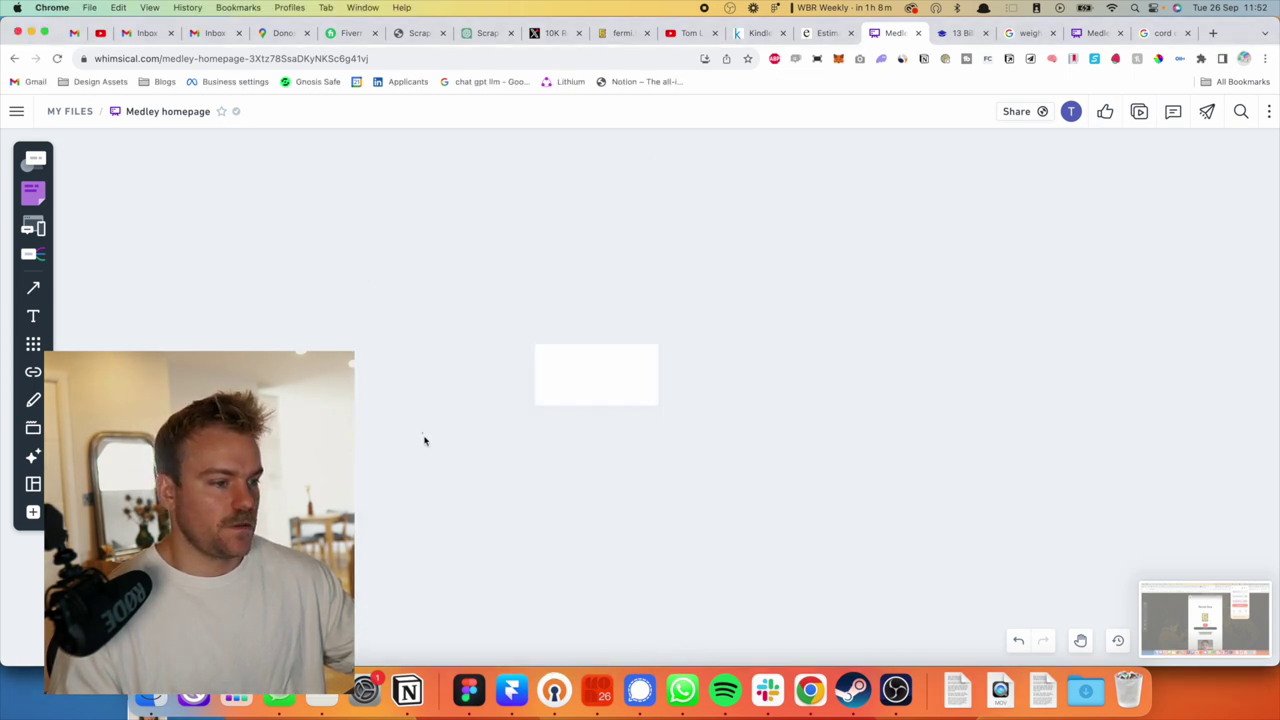
pyautogui.press('r')
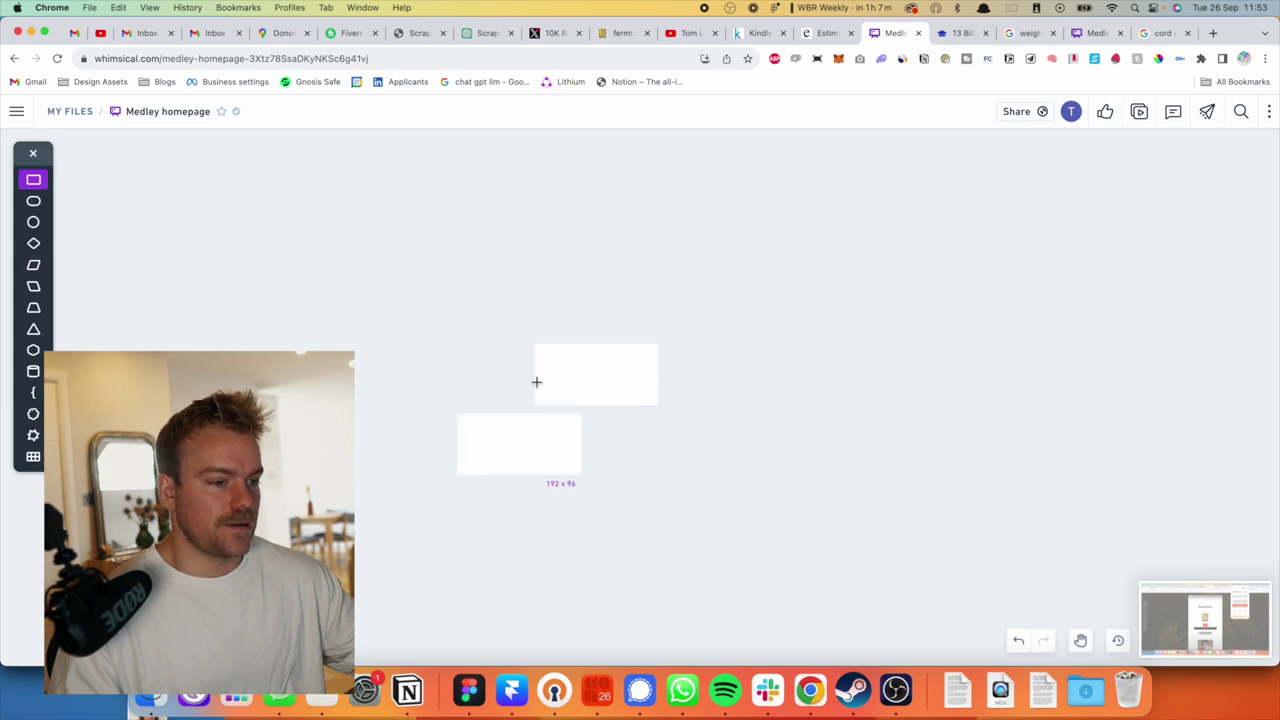
pyautogui.click(708, 340)
pyautogui.click(691, 451)
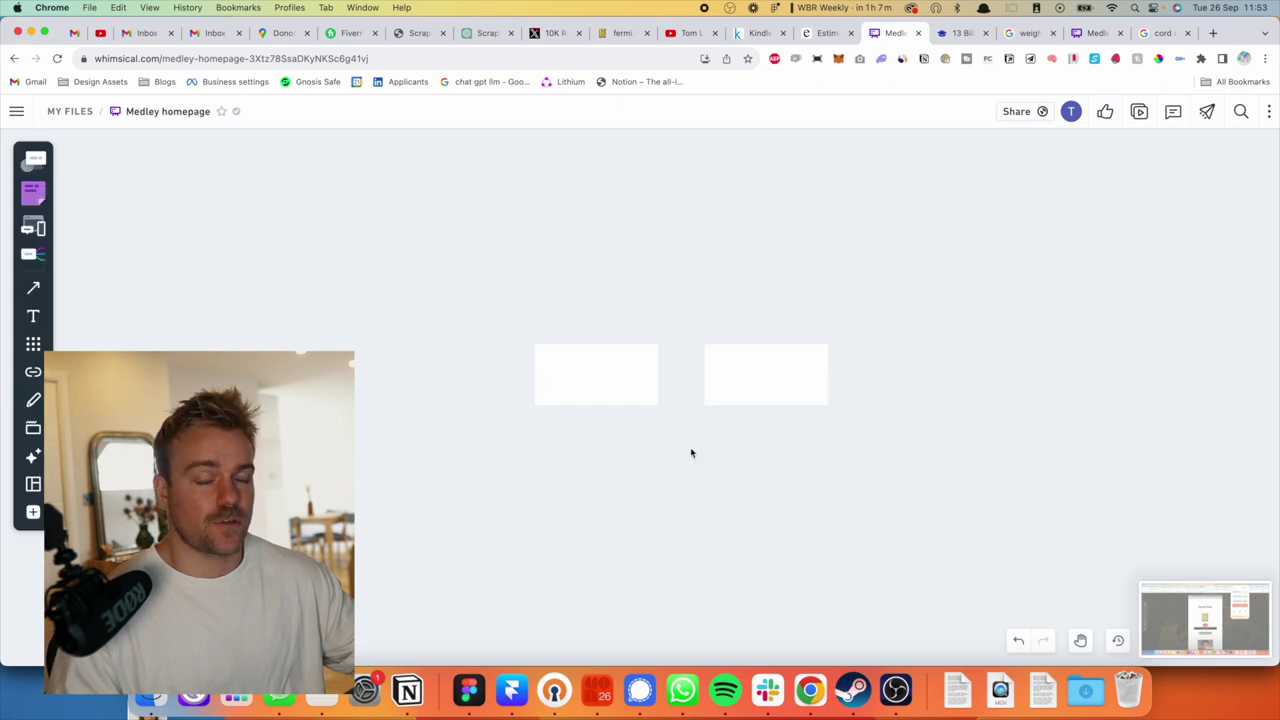
# Reread the book sales question on estimatooor.xyz, then return to the Whimsical board with the two blank rectangles.
pyautogui.click(812, 35)
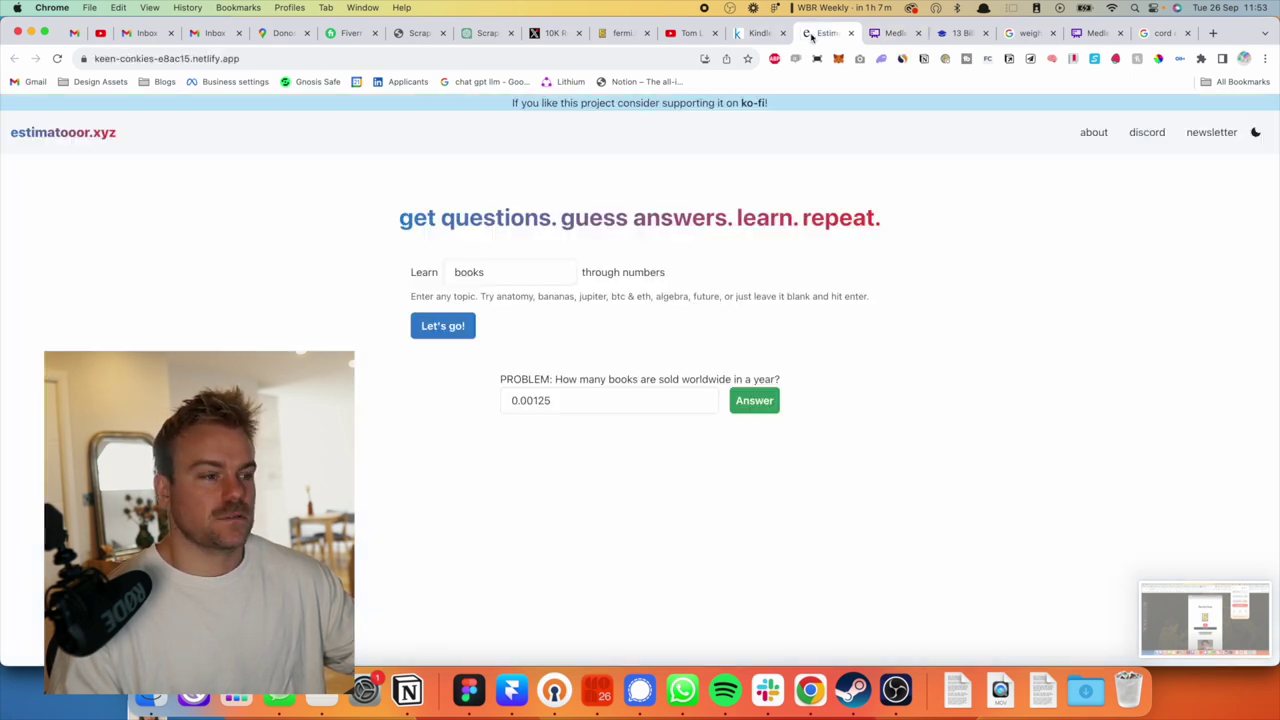
pyautogui.click(880, 35)
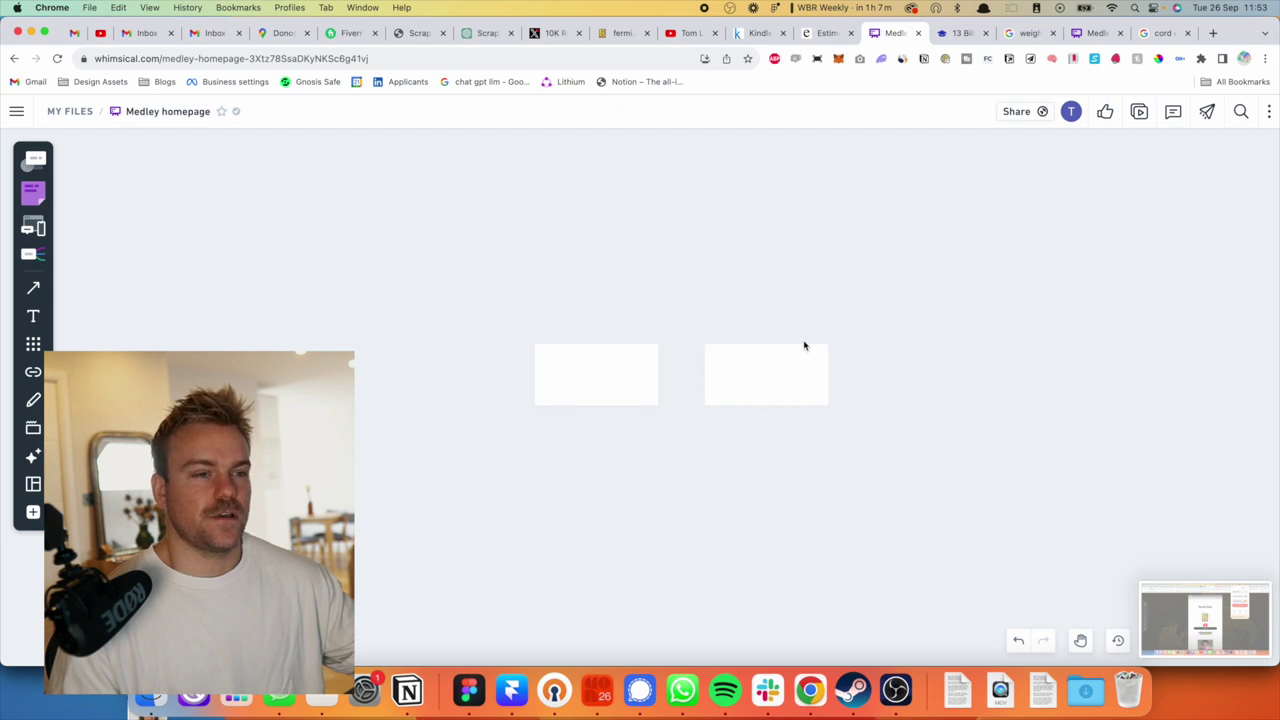
pyautogui.doubleClick(618, 361)
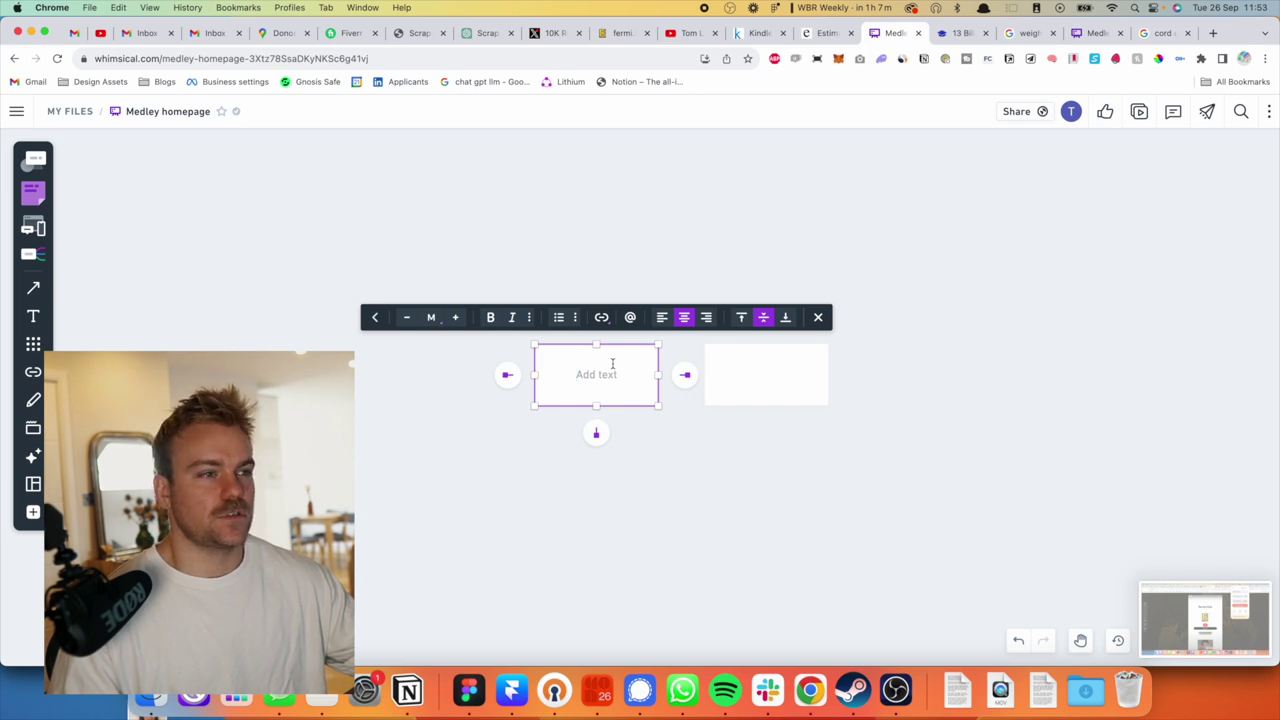
pyautogui.click(625, 512)
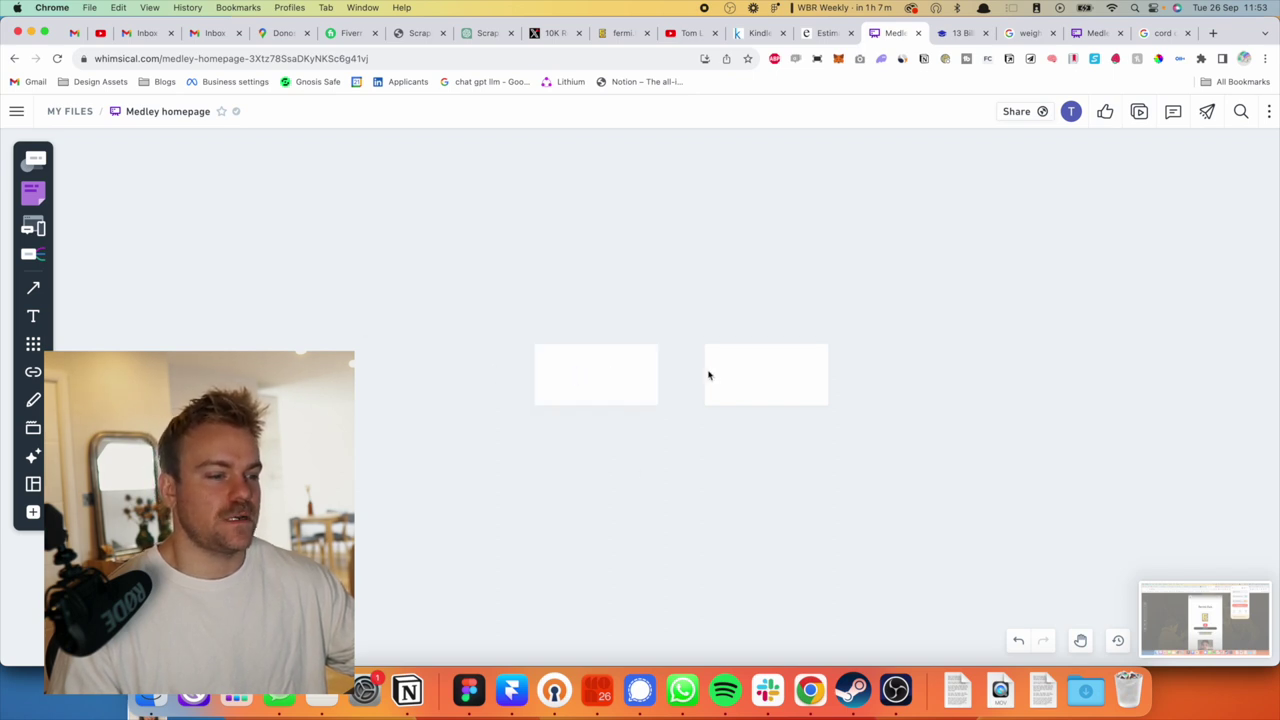
# Spread the two blank rectangles further apart and label the right-hand one "Books Sold".
pyautogui.moveTo(632, 380); pyautogui.dragTo(507, 365)
pyautogui.moveTo(751, 403); pyautogui.dragTo(703, 369)
pyautogui.doubleClick(710, 348)
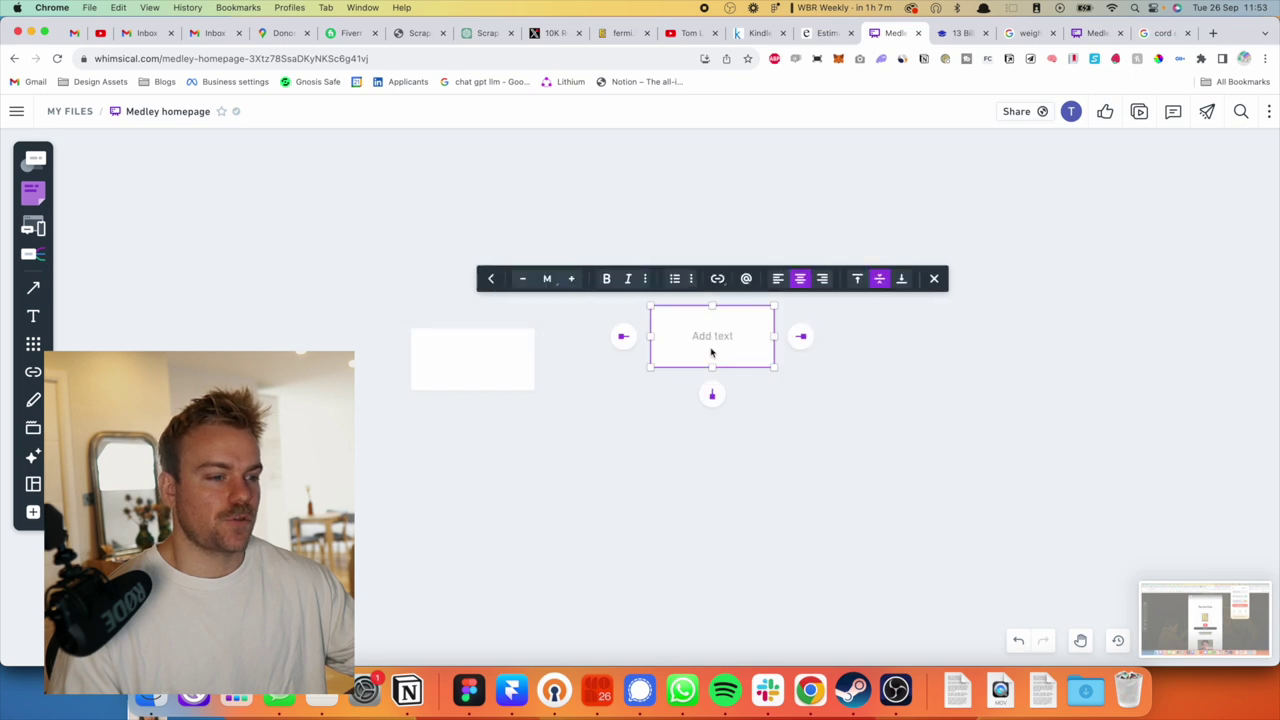
pyautogui.write('Books ')
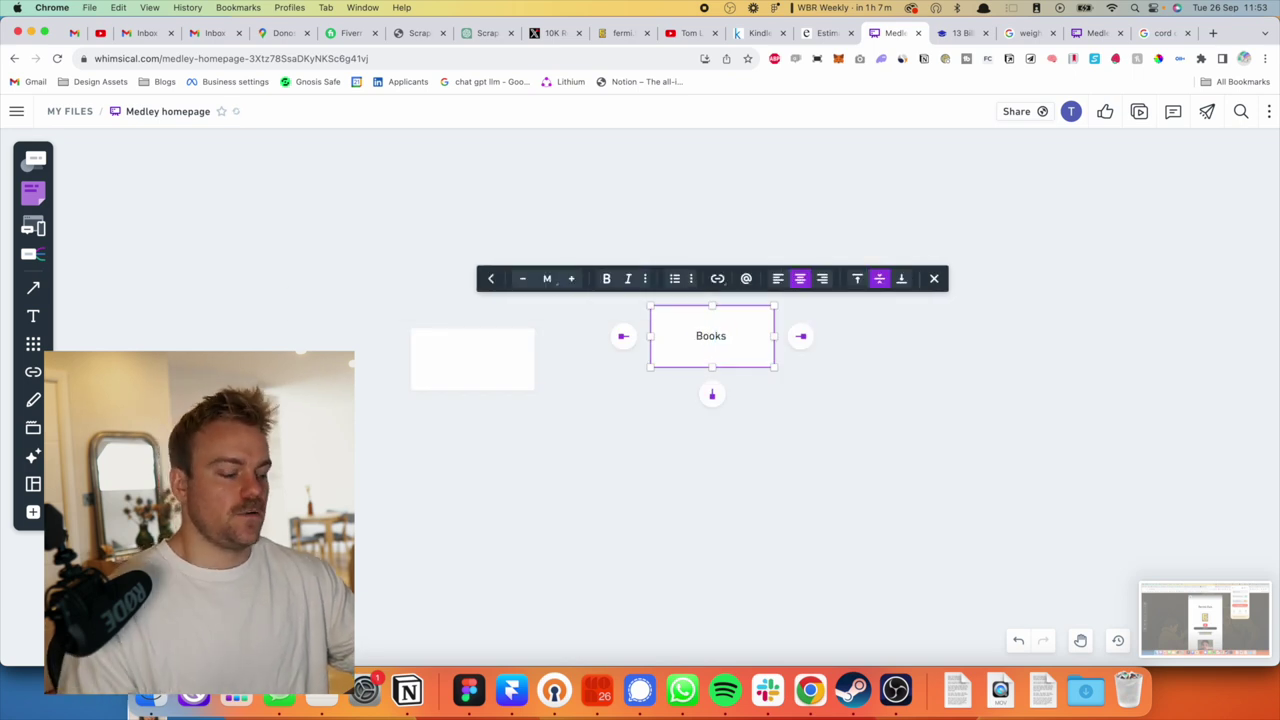
pyautogui.write('Sold')
pyautogui.click(592, 648)
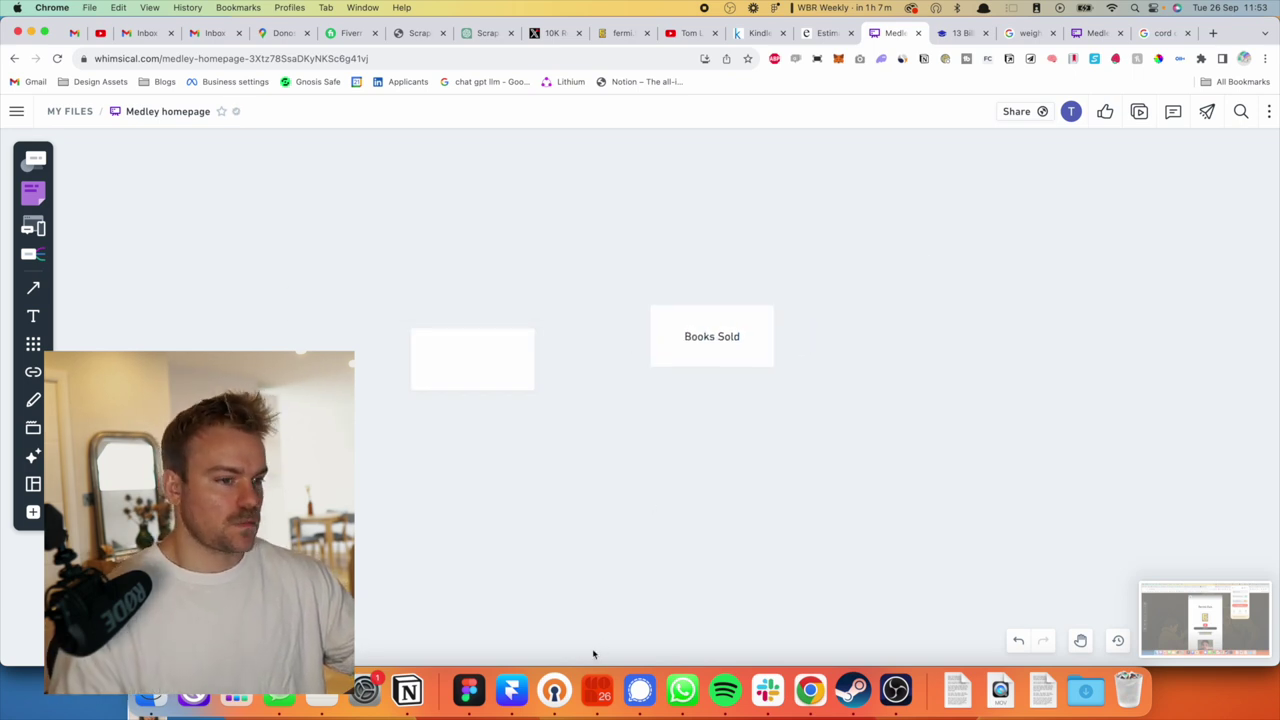
# Add a 192 x 96 rectangle directly above the Books Sold box with the text "End user (i.e not a wholsaler)".
pyautogui.press('r')
pyautogui.click(651, 207)
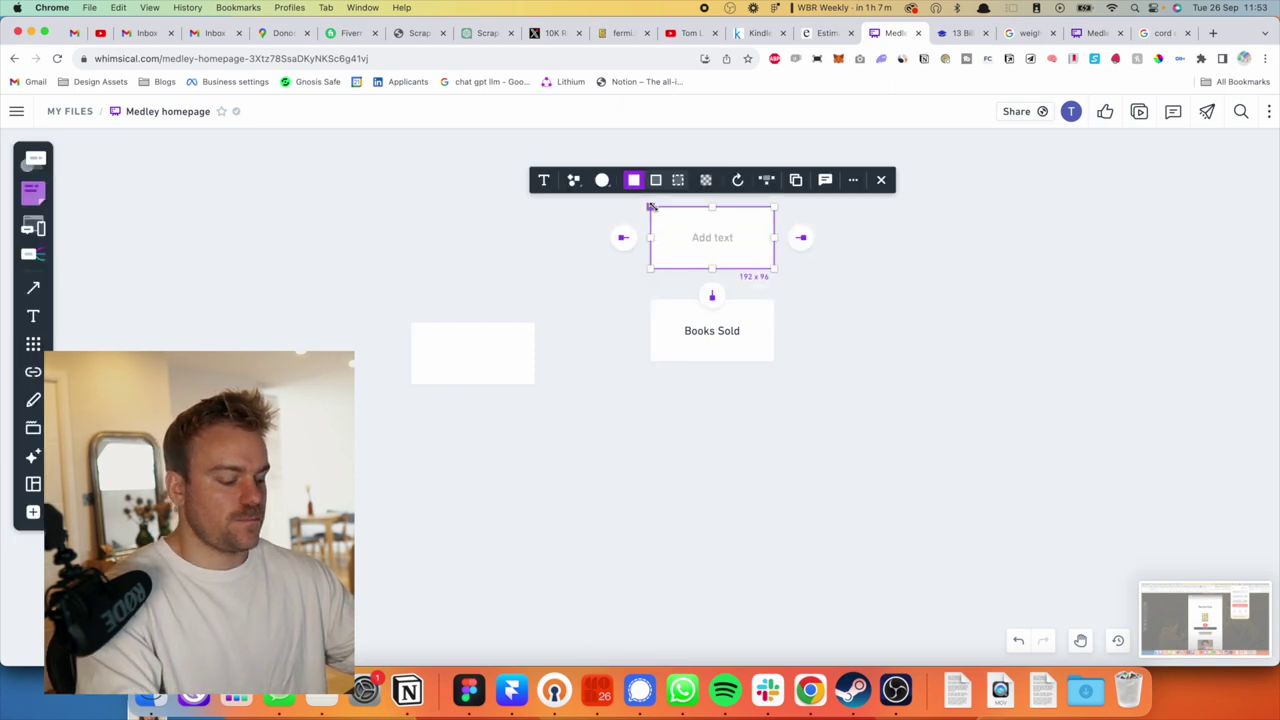
pyautogui.write('End user')
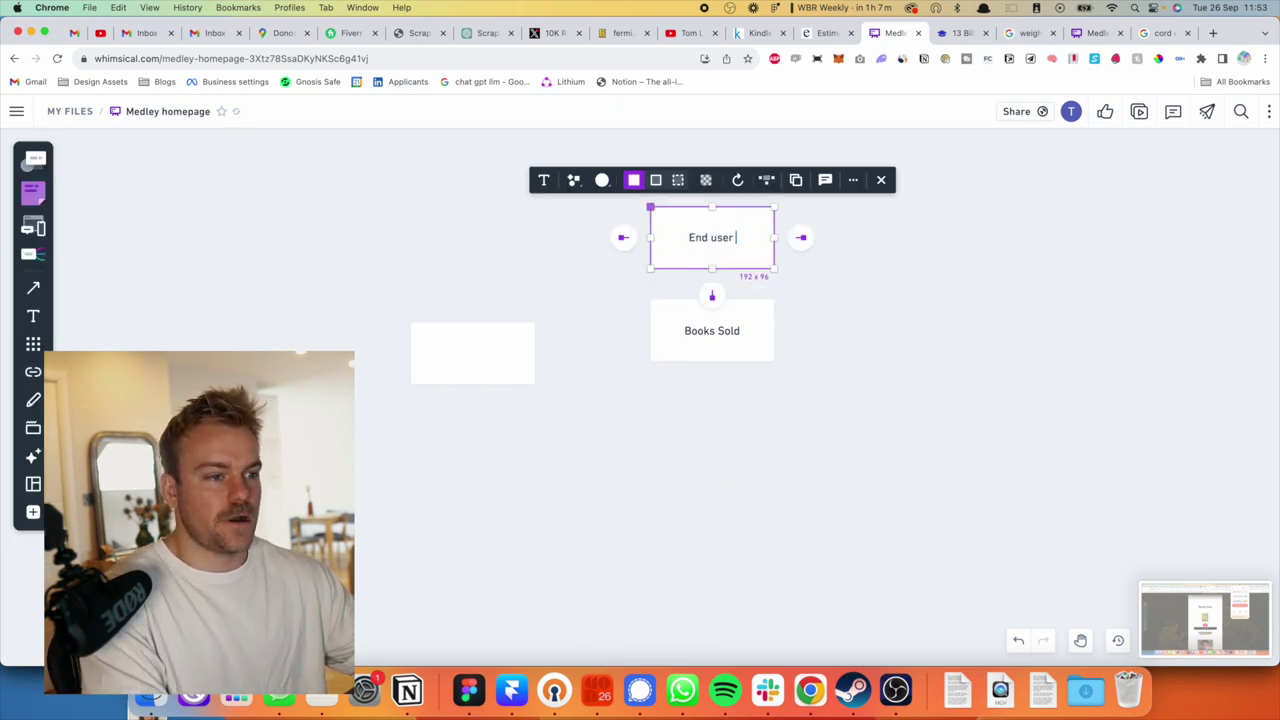
pyautogui.write(' (i.e')
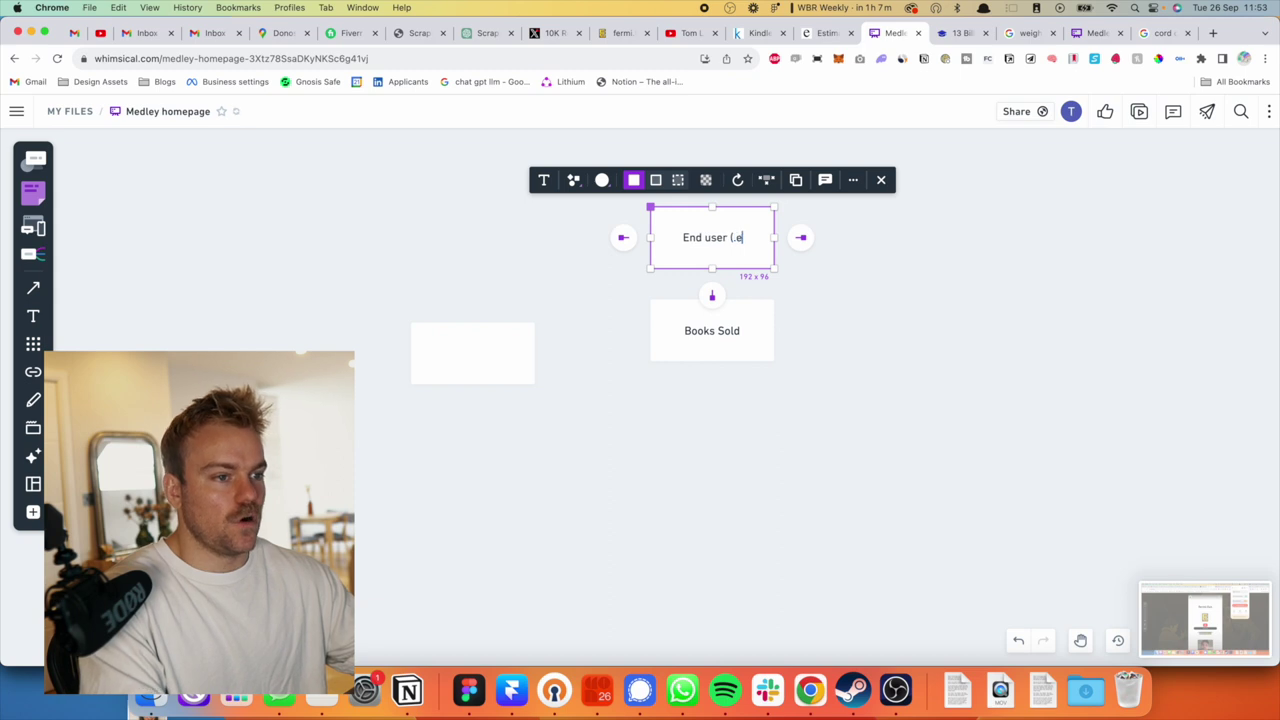
pyautogui.write(' not a')
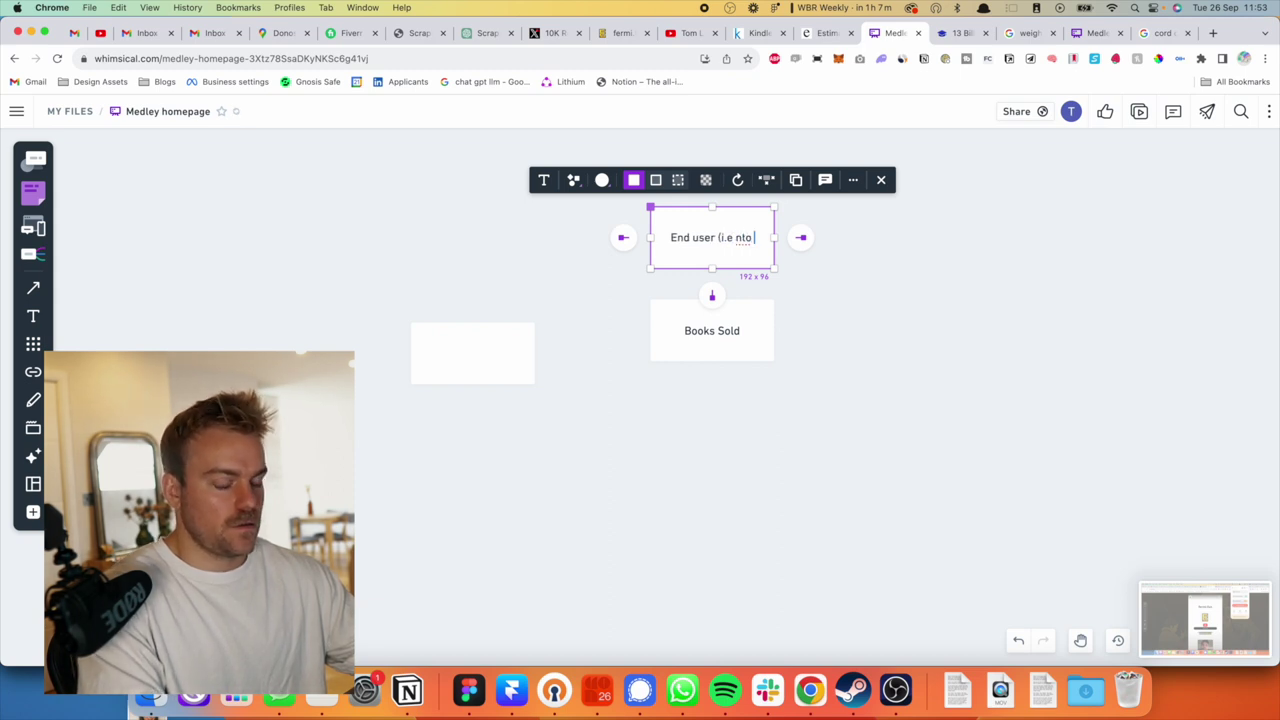
pyautogui.write(' wholsale')
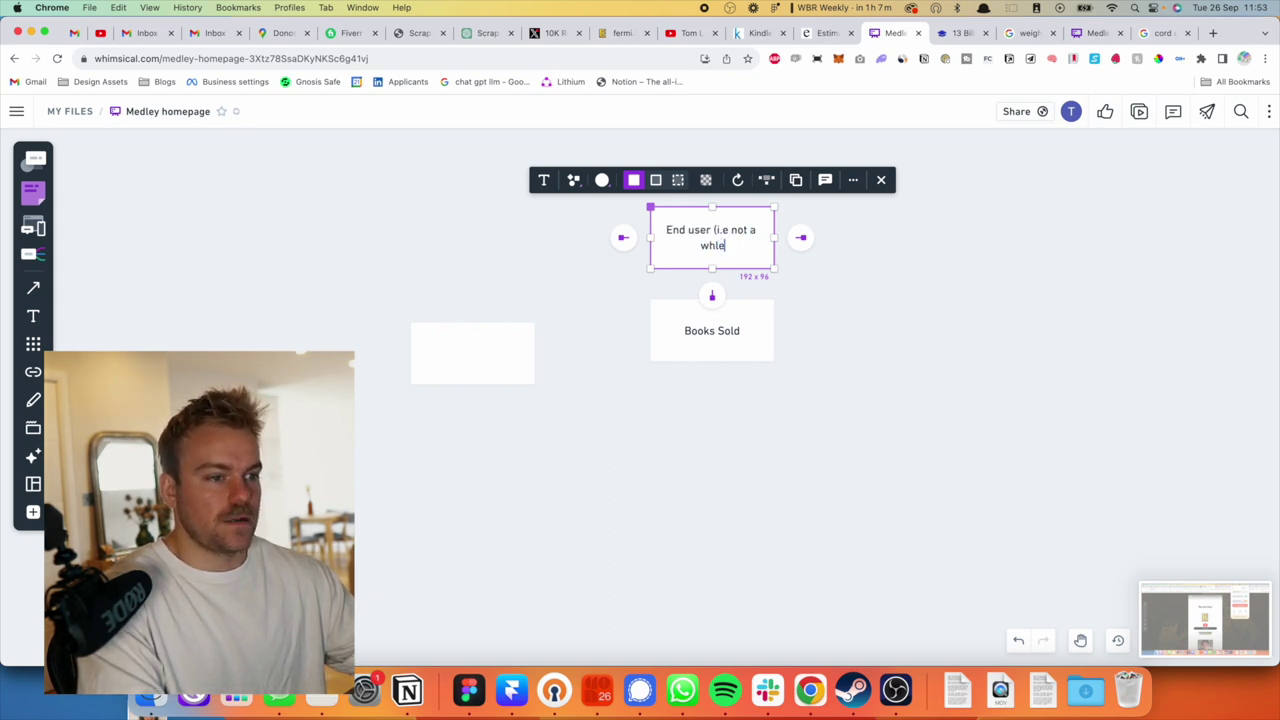
pyautogui.write('r)')
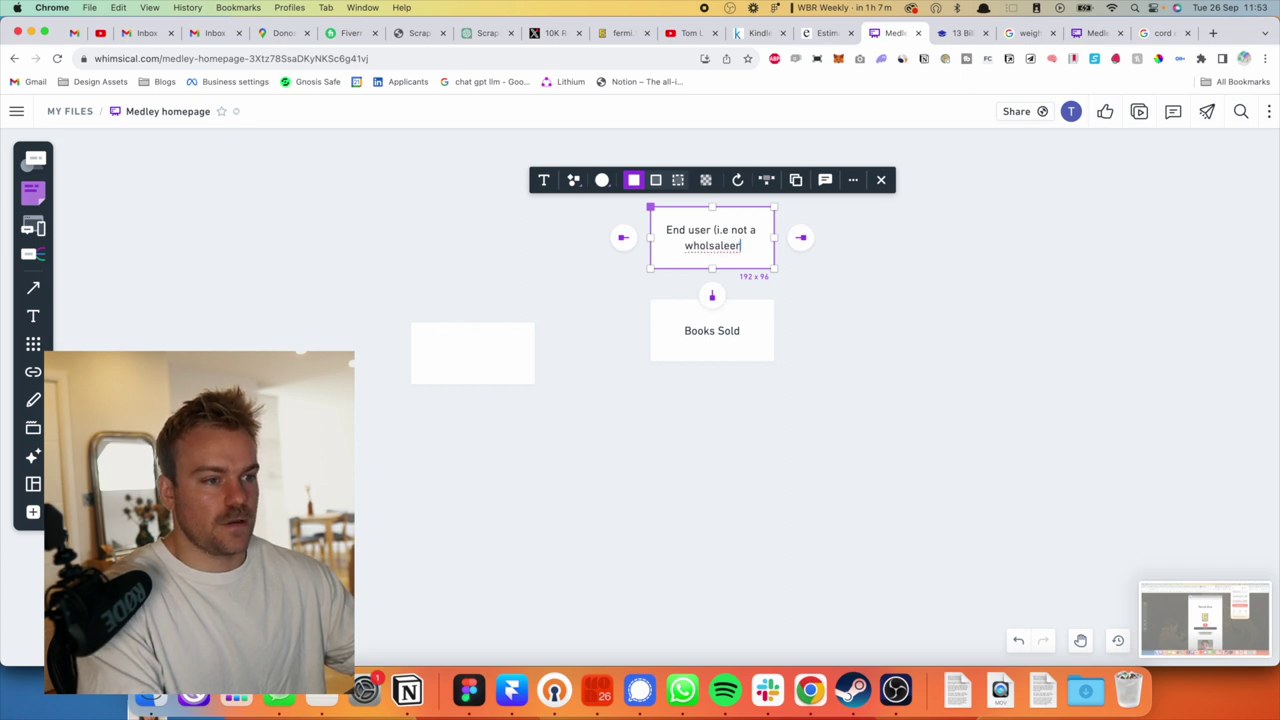
pyautogui.press('BackSpace')
pyautogui.press('BackSpace')
pyautogui.write('r)')
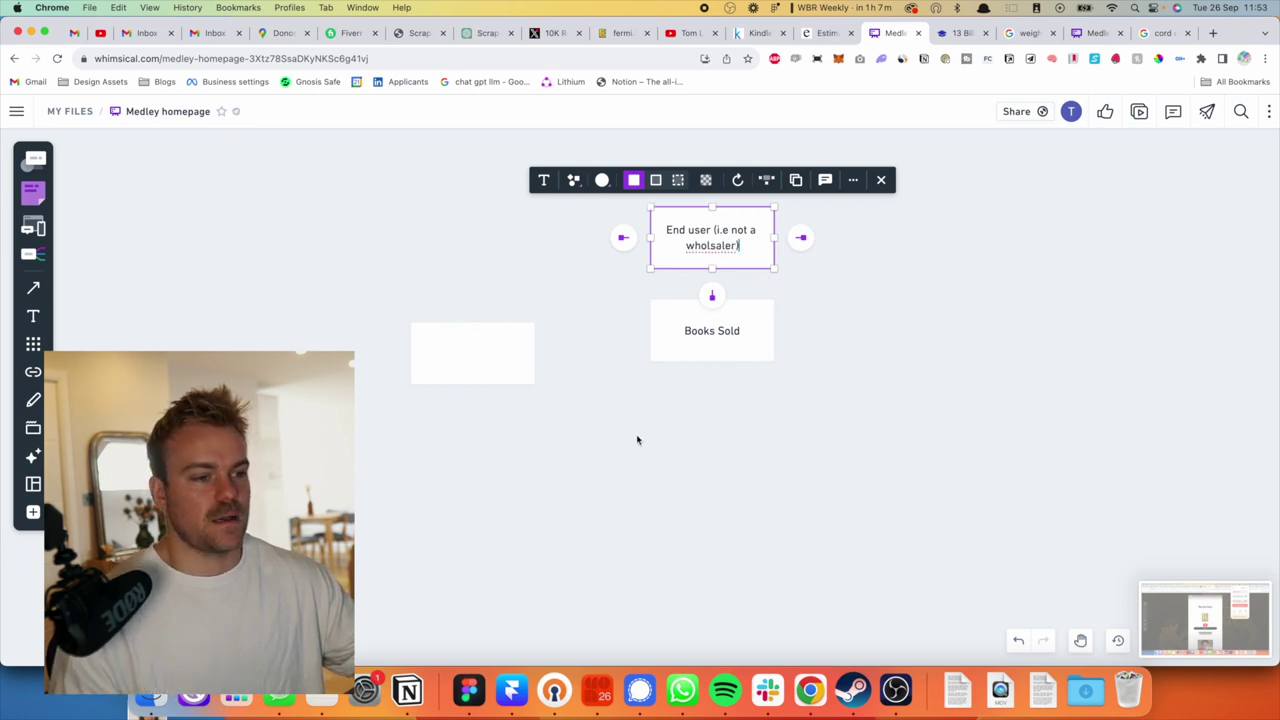
pyautogui.click(638, 441)
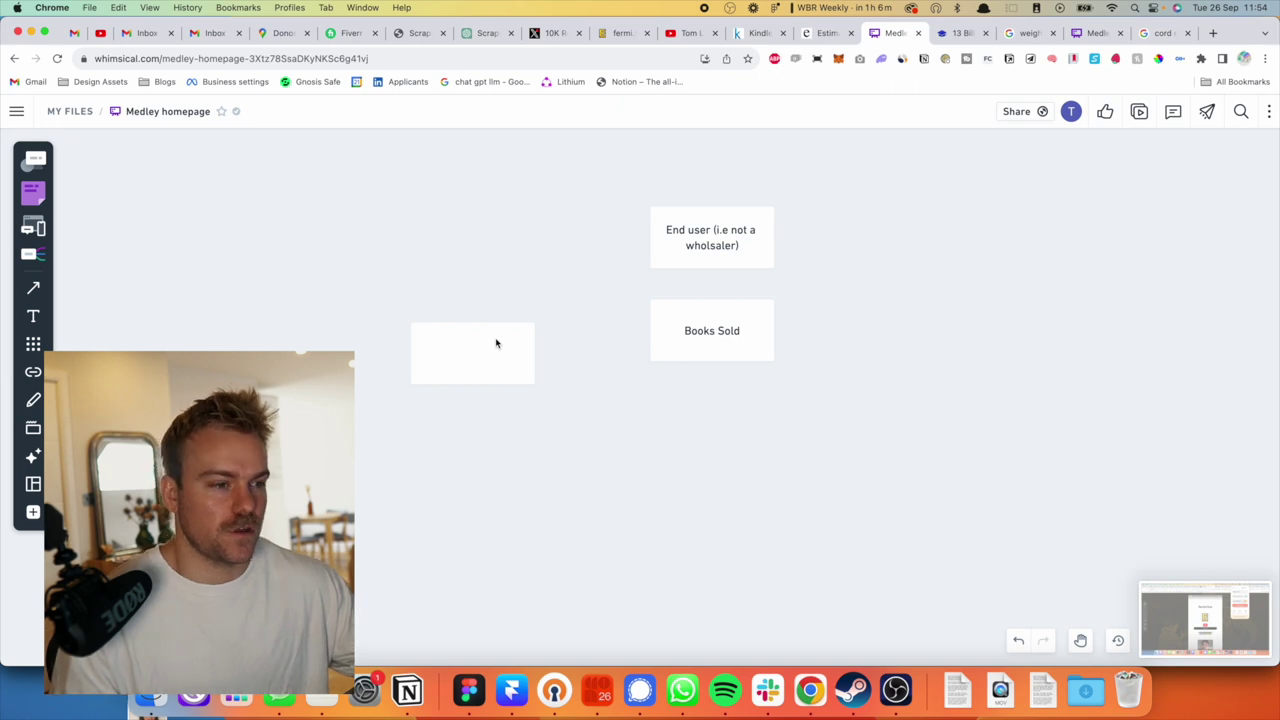
# Delete the remaining blank rectangle beside the Books Sold box.
pyautogui.scroll(1, 494, 343)
pyautogui.moveTo(487, 376); pyautogui.dragTo(486, 346)
pyautogui.press('BackSpace')
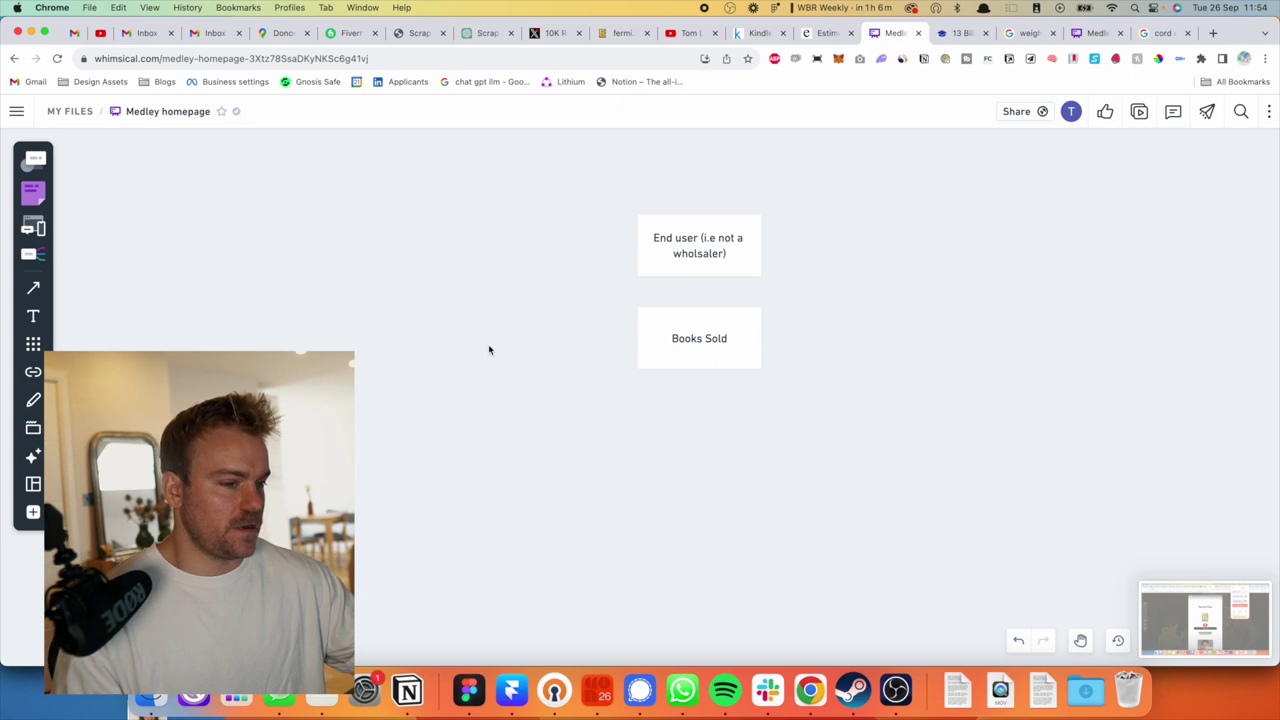
# Add the text heading "Assumptions" and centre it just above the End user box.
pyautogui.press('t')
pyautogui.click(691, 175)
pyautogui.write('Assu,m')
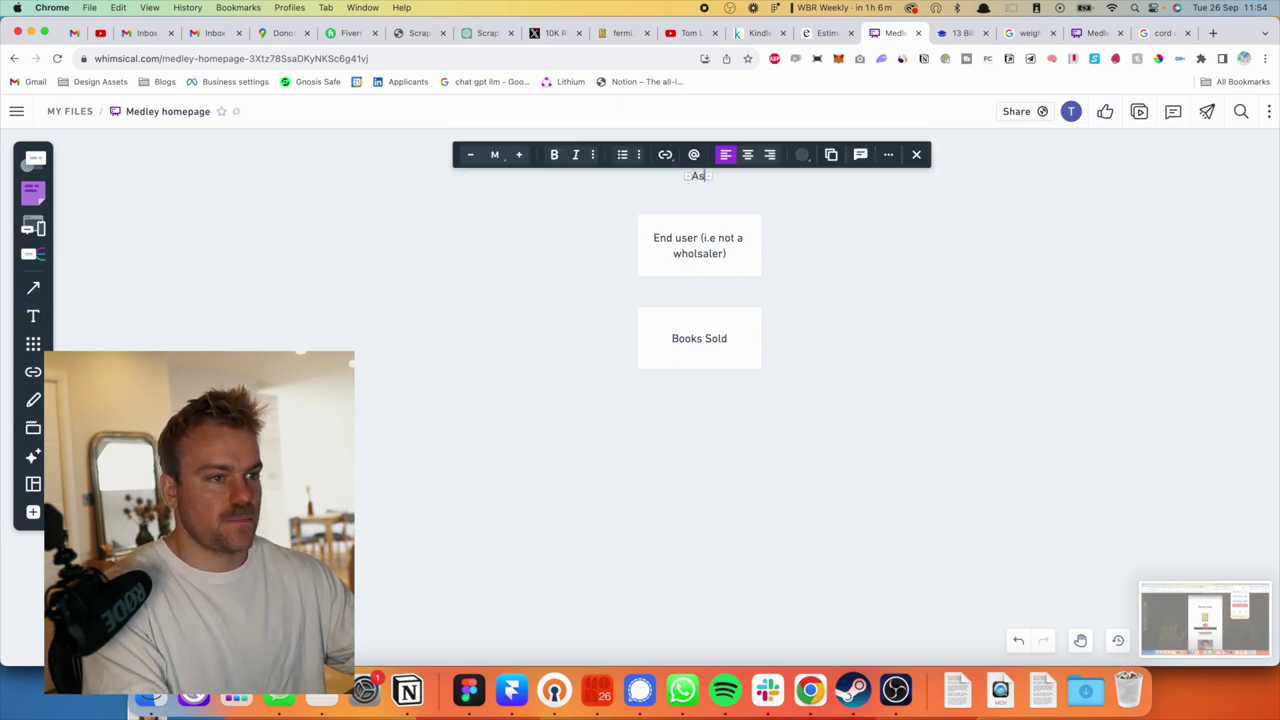
pyautogui.press('BackSpace')
pyautogui.press('BackSpace')
pyautogui.write('mptions')
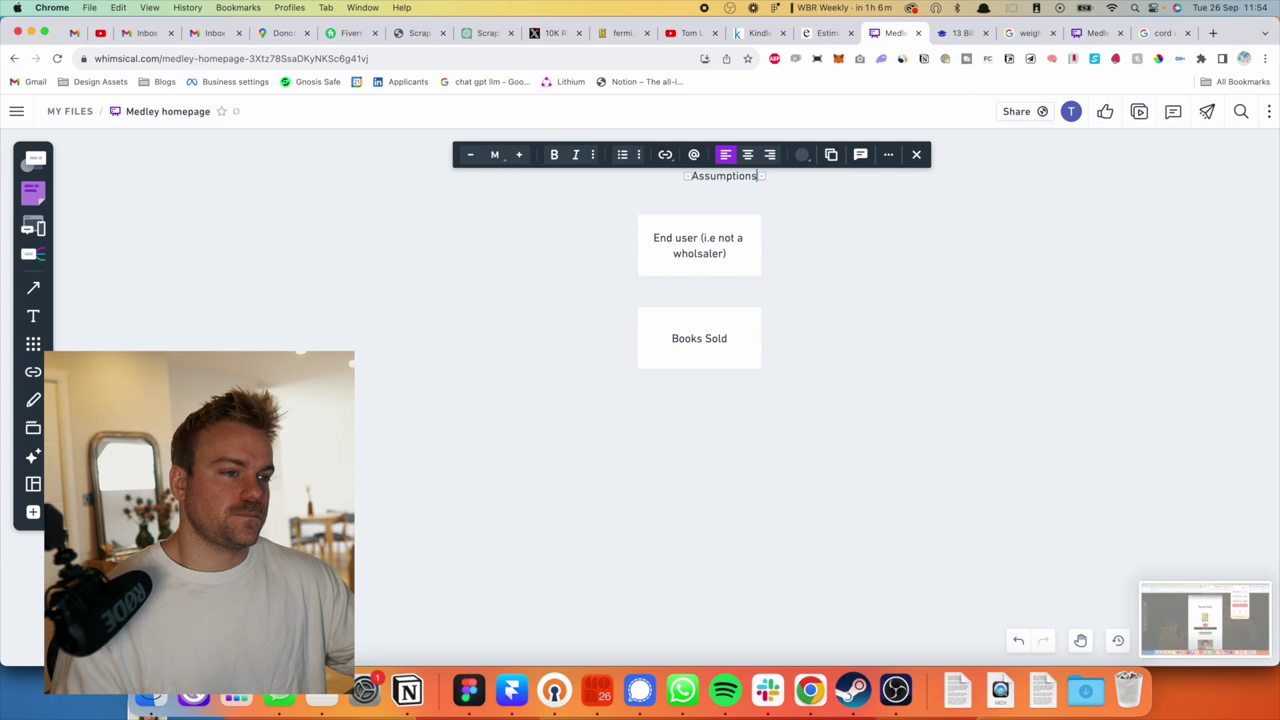
pyautogui.press('Escape')
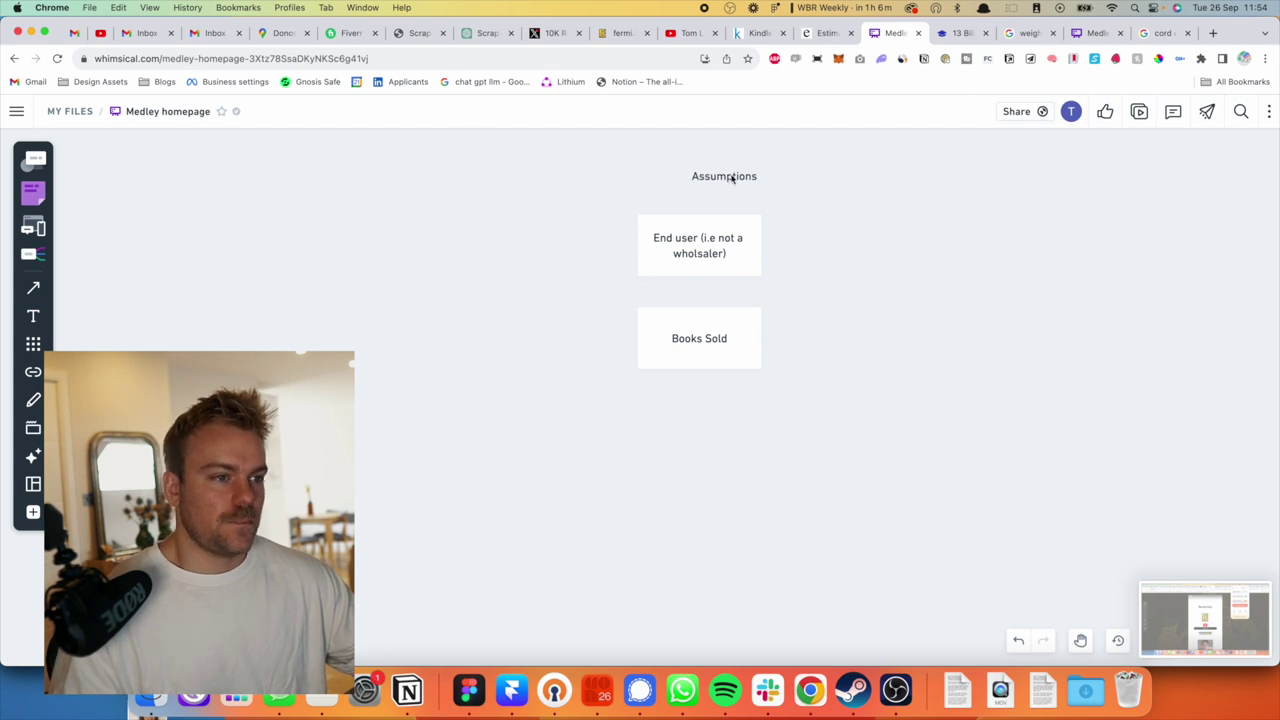
pyautogui.moveTo(732, 177); pyautogui.dragTo(707, 192)
pyautogui.click(540, 406)
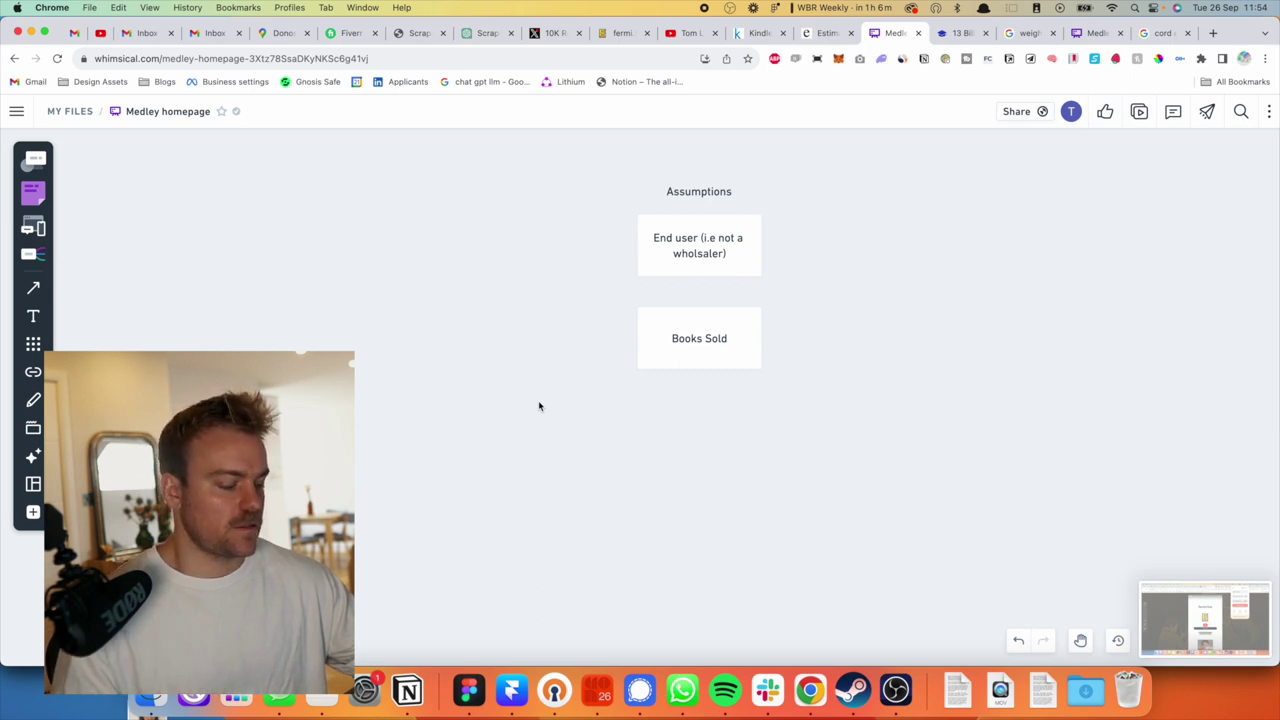
pyautogui.scroll(1, 539, 406)
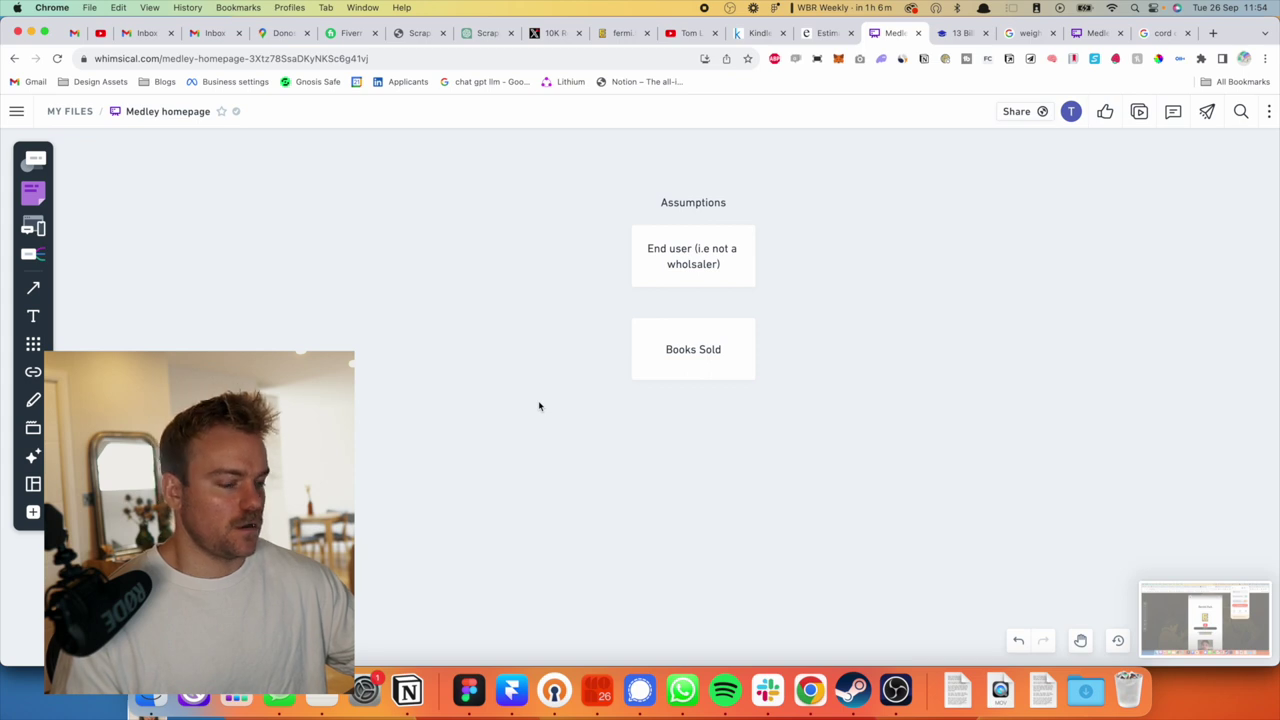
pyautogui.press('t')
pyautogui.click(669, 172)
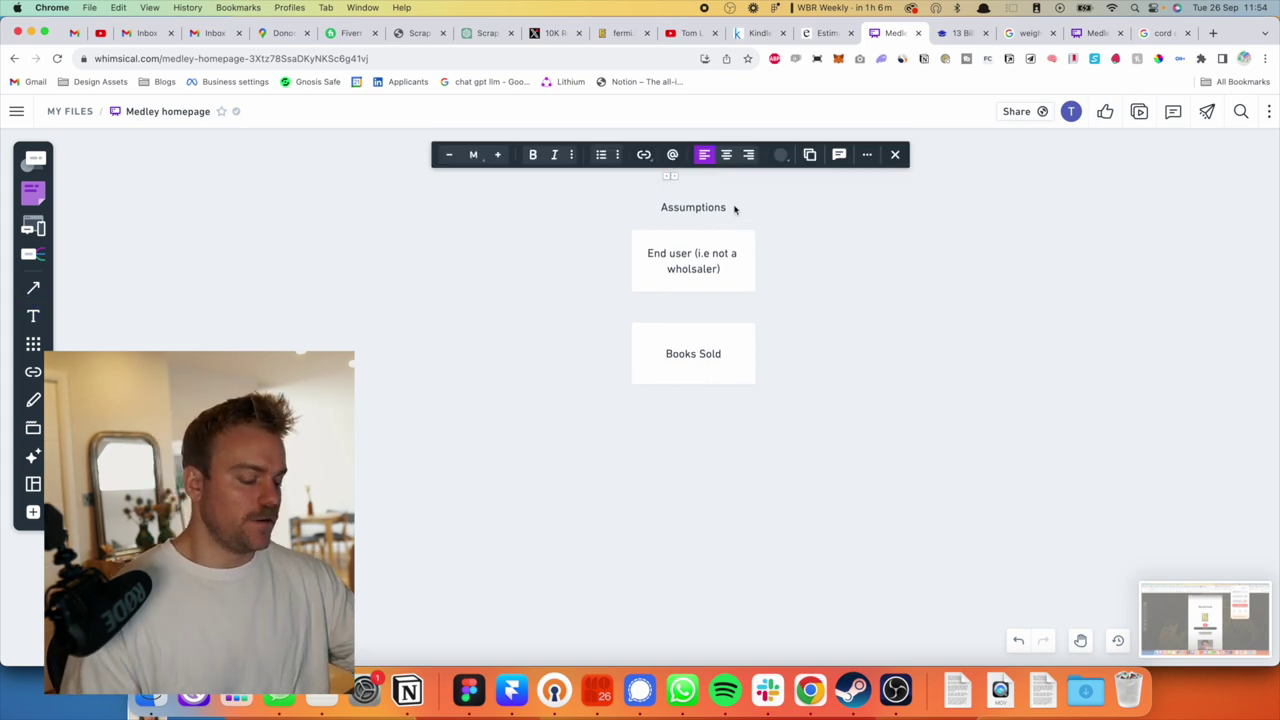
pyautogui.click(728, 531)
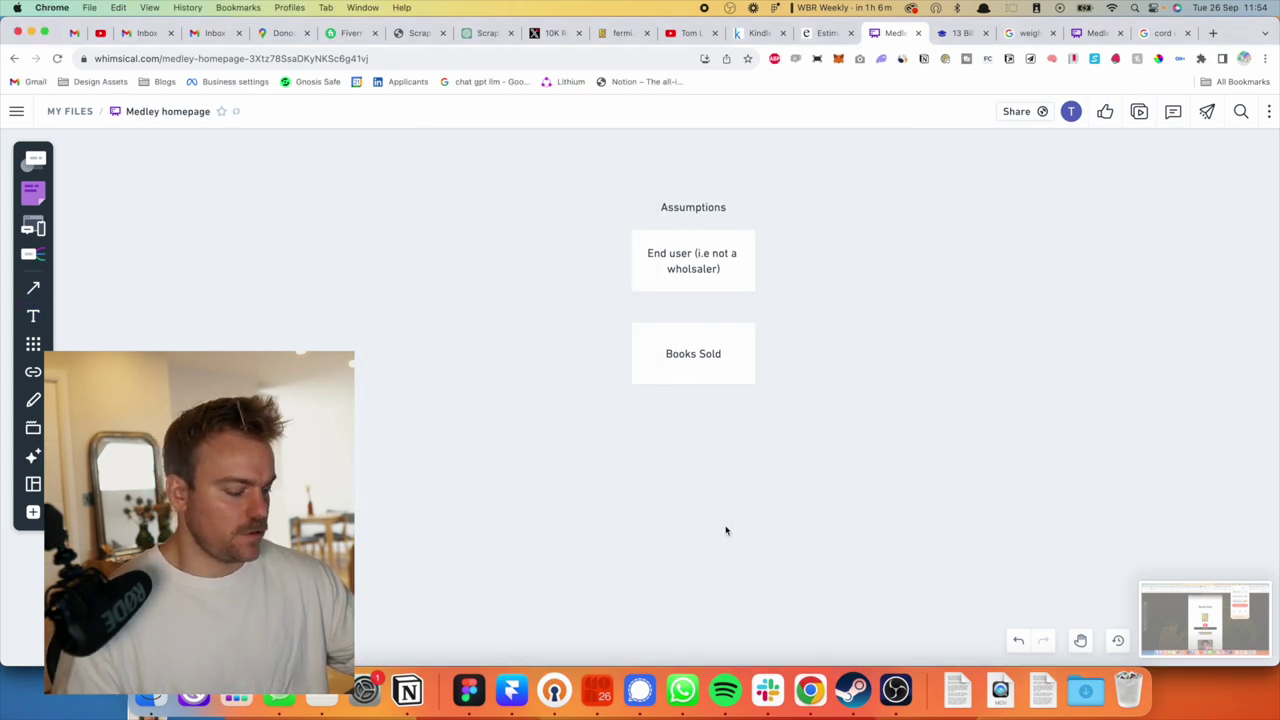
# Add a 192 x 96 rectangle beneath the Books Sold box, aligned with the column, and label it "eBooks".
pyautogui.press('r')
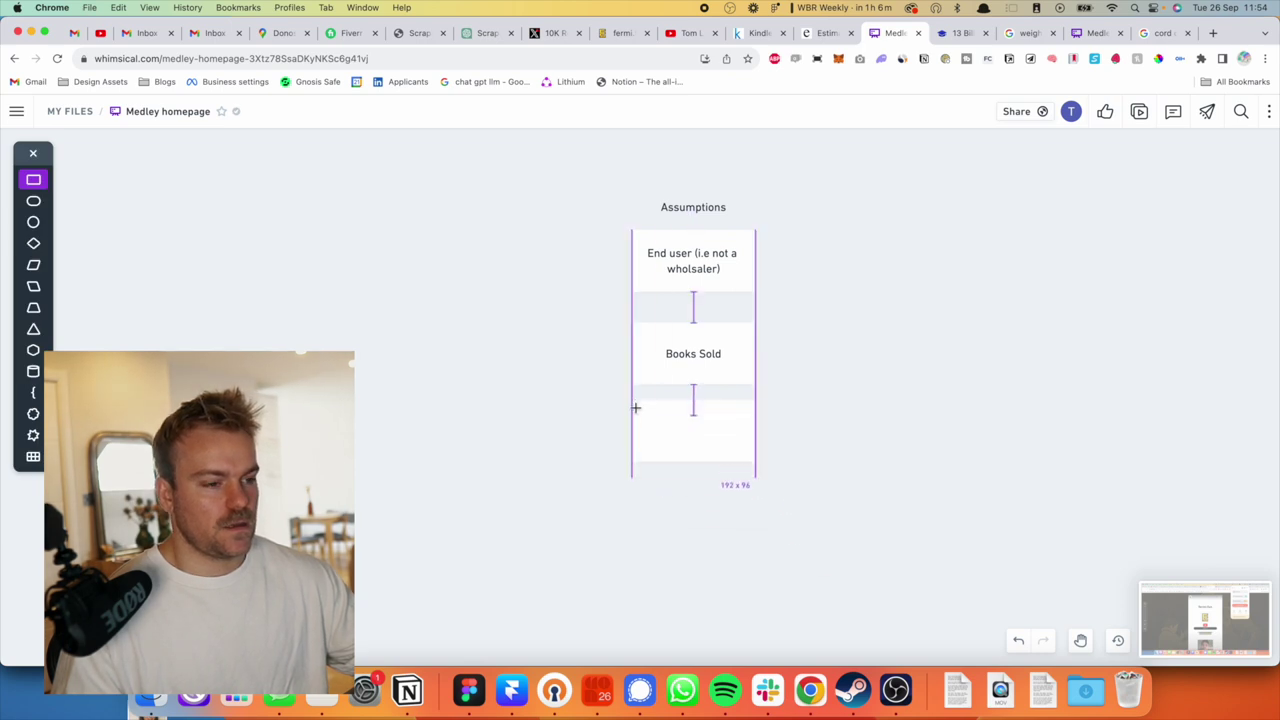
pyautogui.click(636, 407)
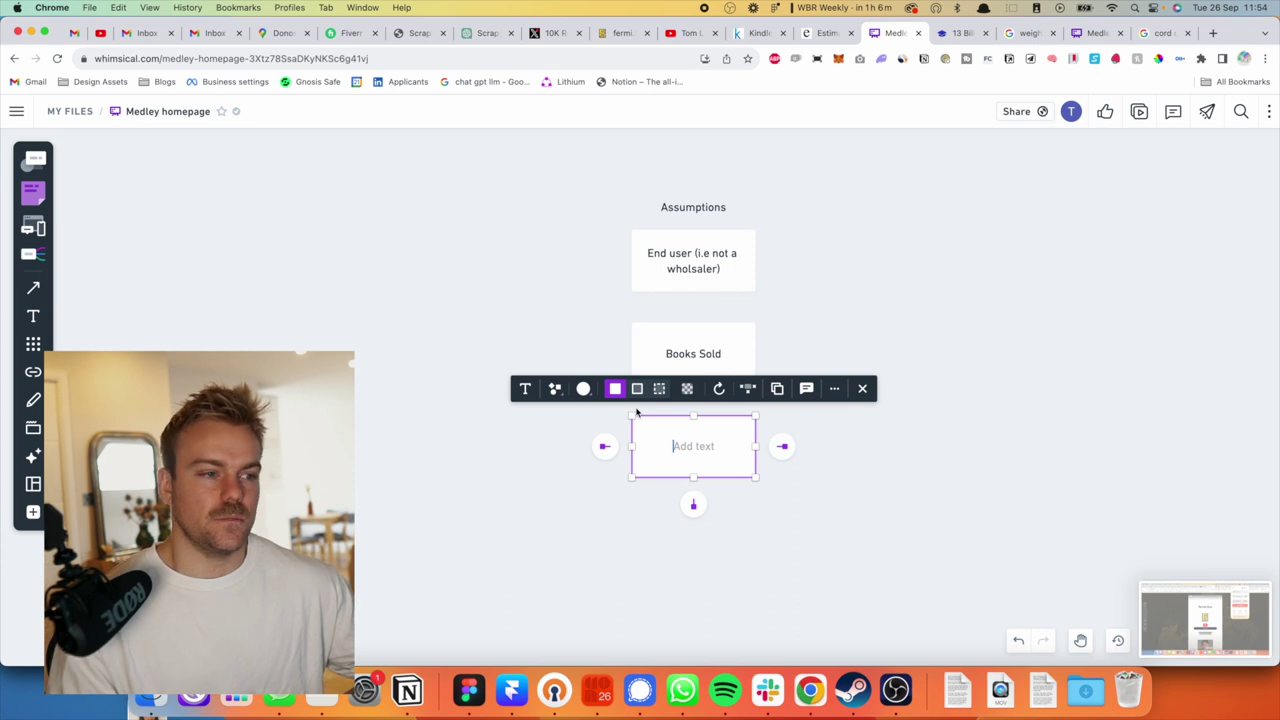
pyautogui.click(723, 546)
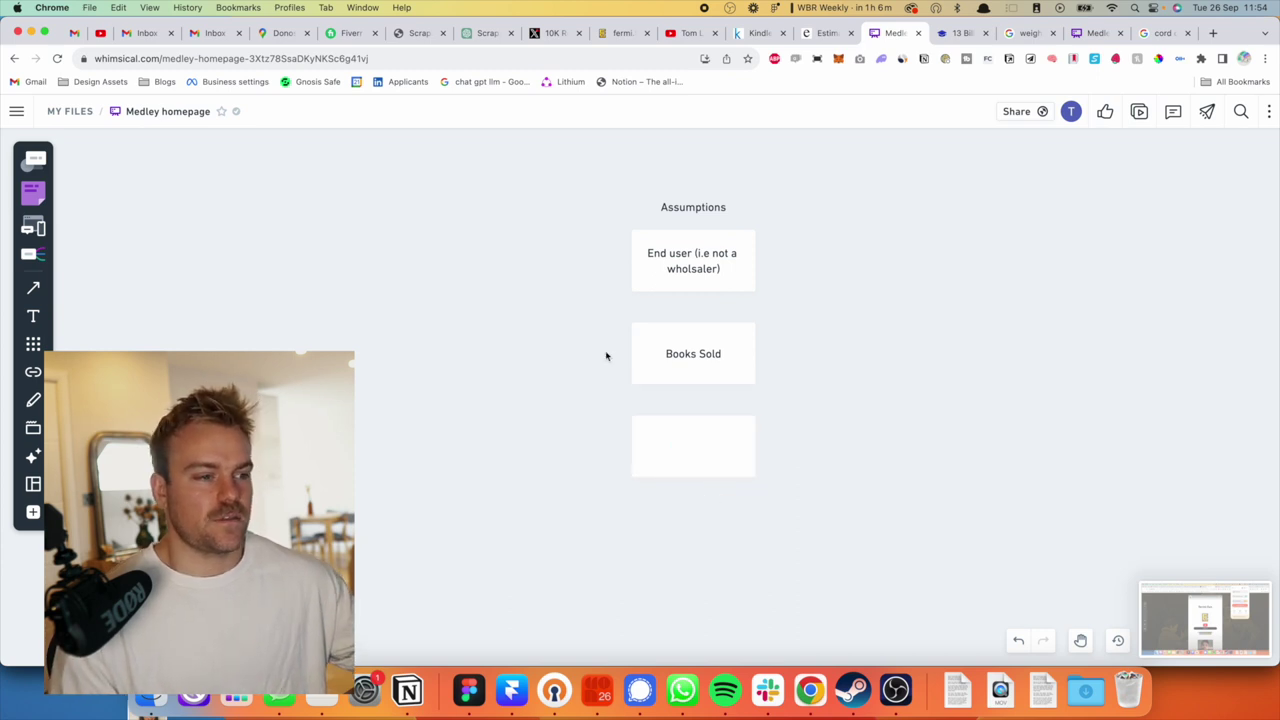
pyautogui.scroll(-1, 680, 240)
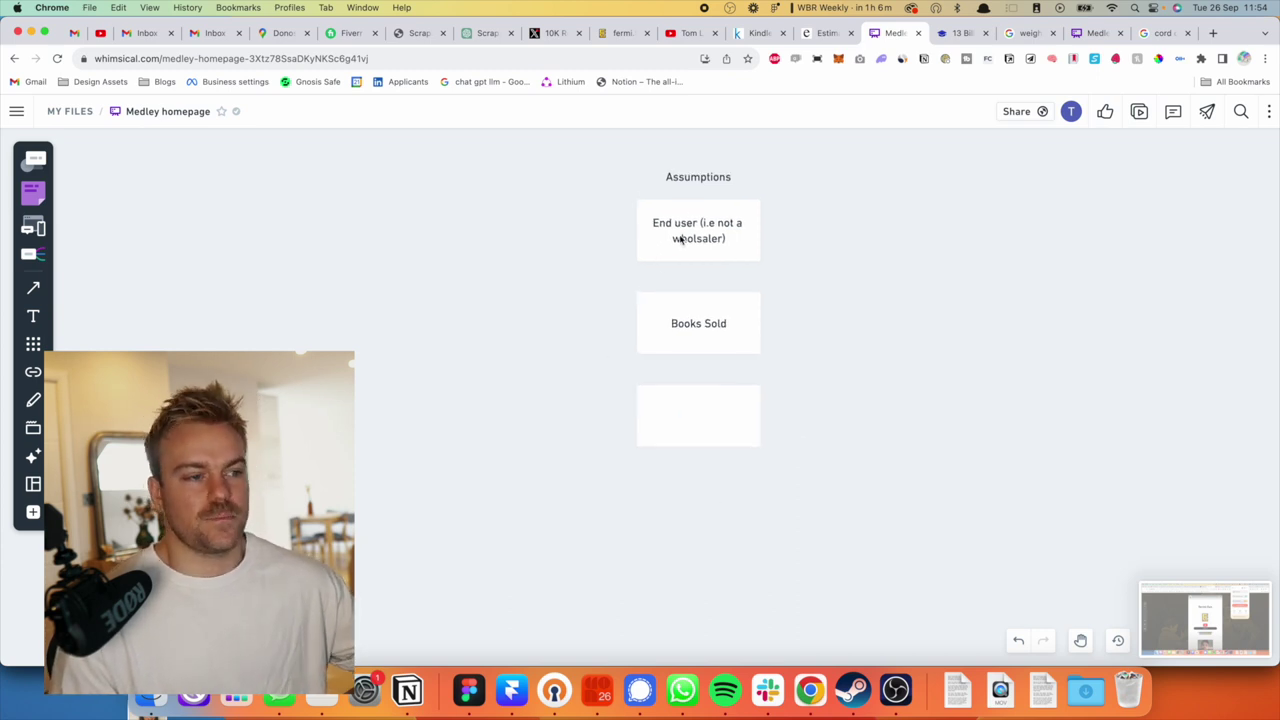
pyautogui.click(666, 415)
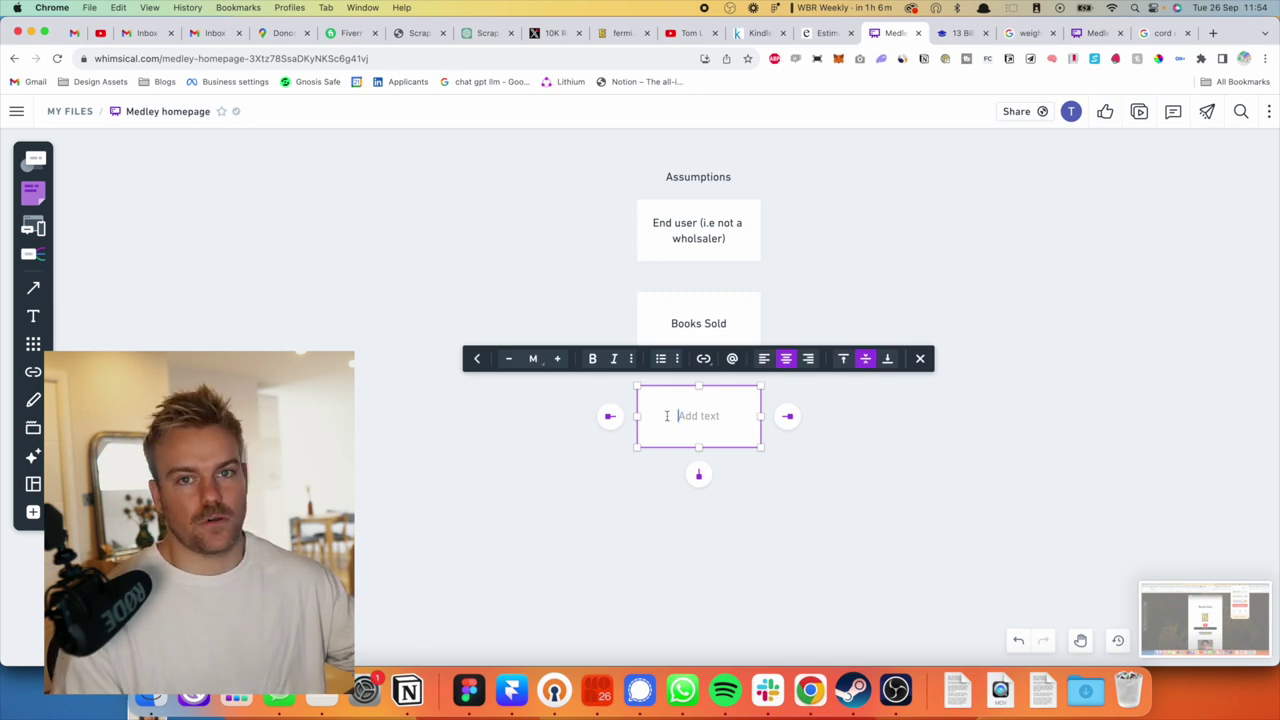
pyautogui.write('eBooks')
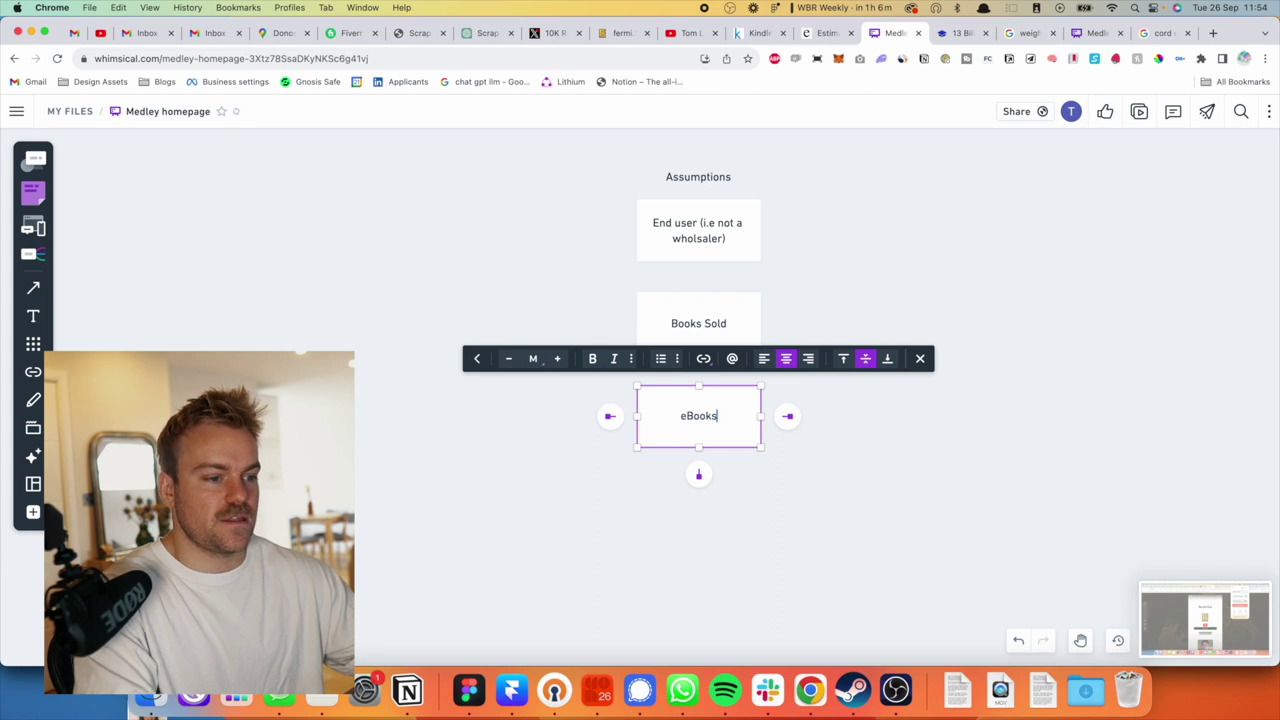
pyautogui.click(553, 500)
# Extend the eBooks box's text to read "eBooks we will consider".
pyautogui.scroll(2, 560, 490)
pyautogui.hscroll(2, 567, 481)
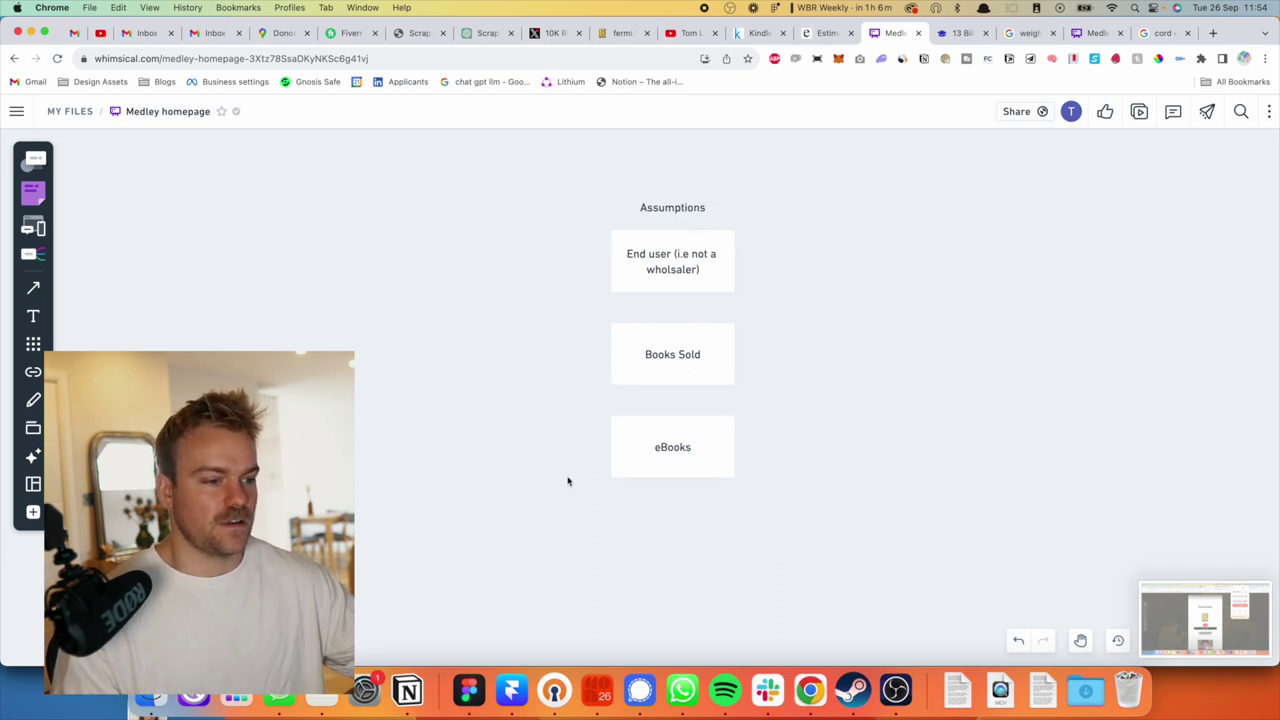
pyautogui.click(672, 447)
pyautogui.click(689, 447)
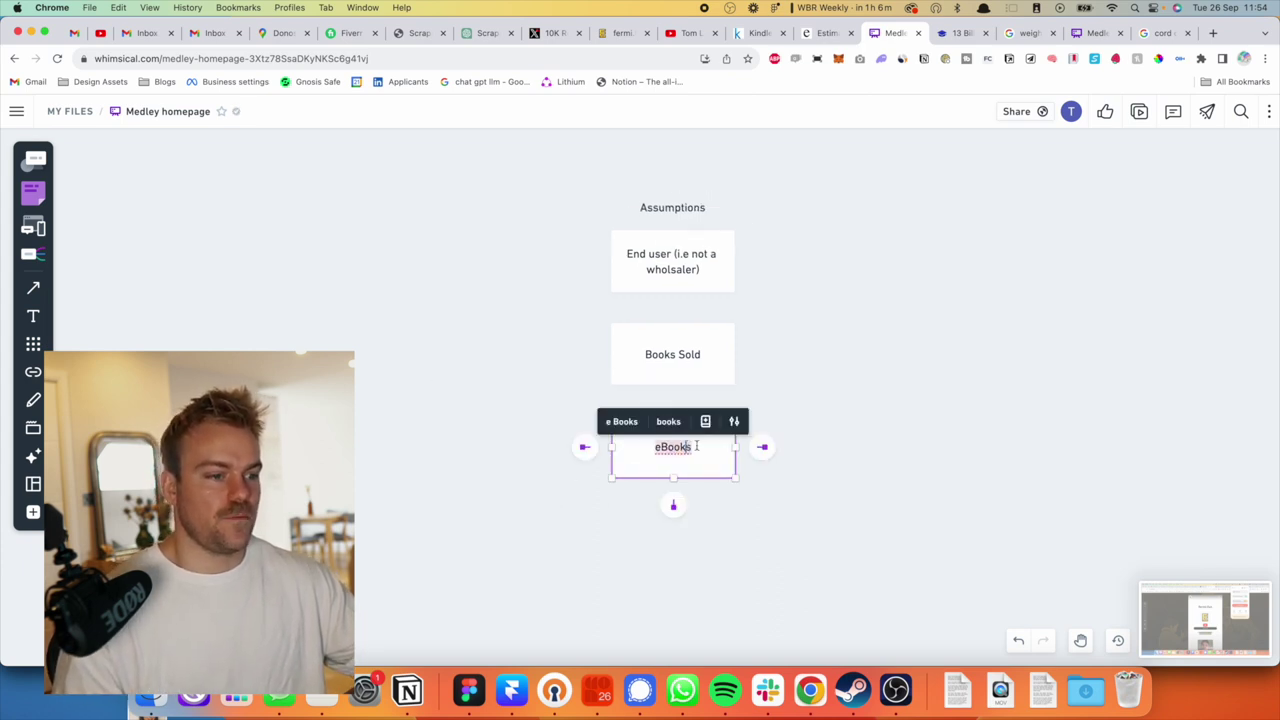
pyautogui.write('we will co')
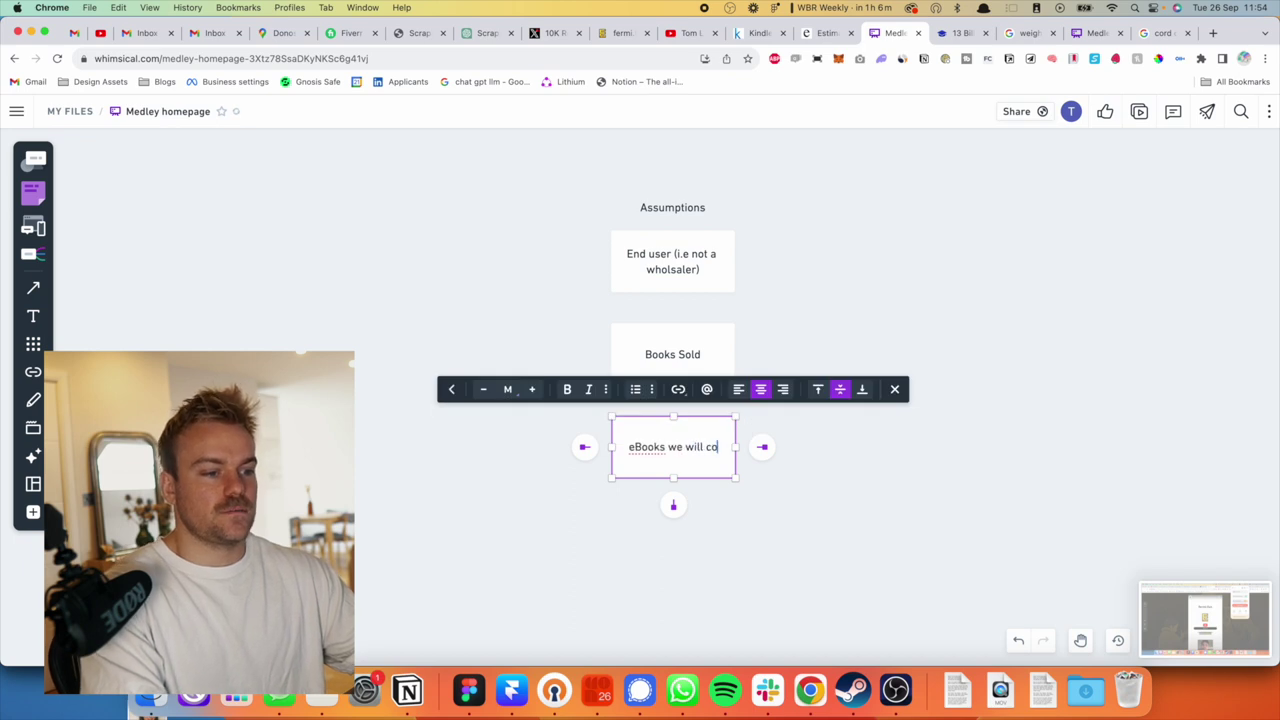
pyautogui.write('nsider')
pyautogui.click(537, 546)
# Add a 192 x 96 rectangle labelled "Wont consider PDFs" beneath the eBooks box and align it with the column.
pyautogui.press('r')
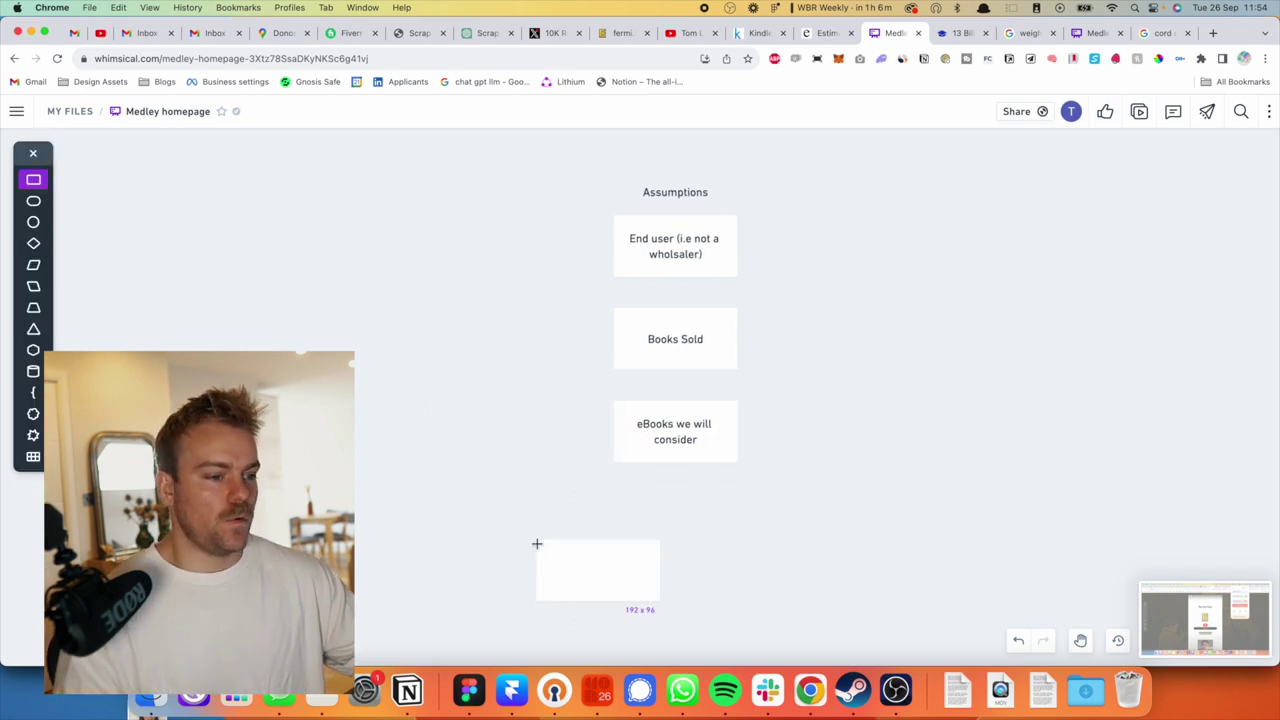
pyautogui.click(616, 492)
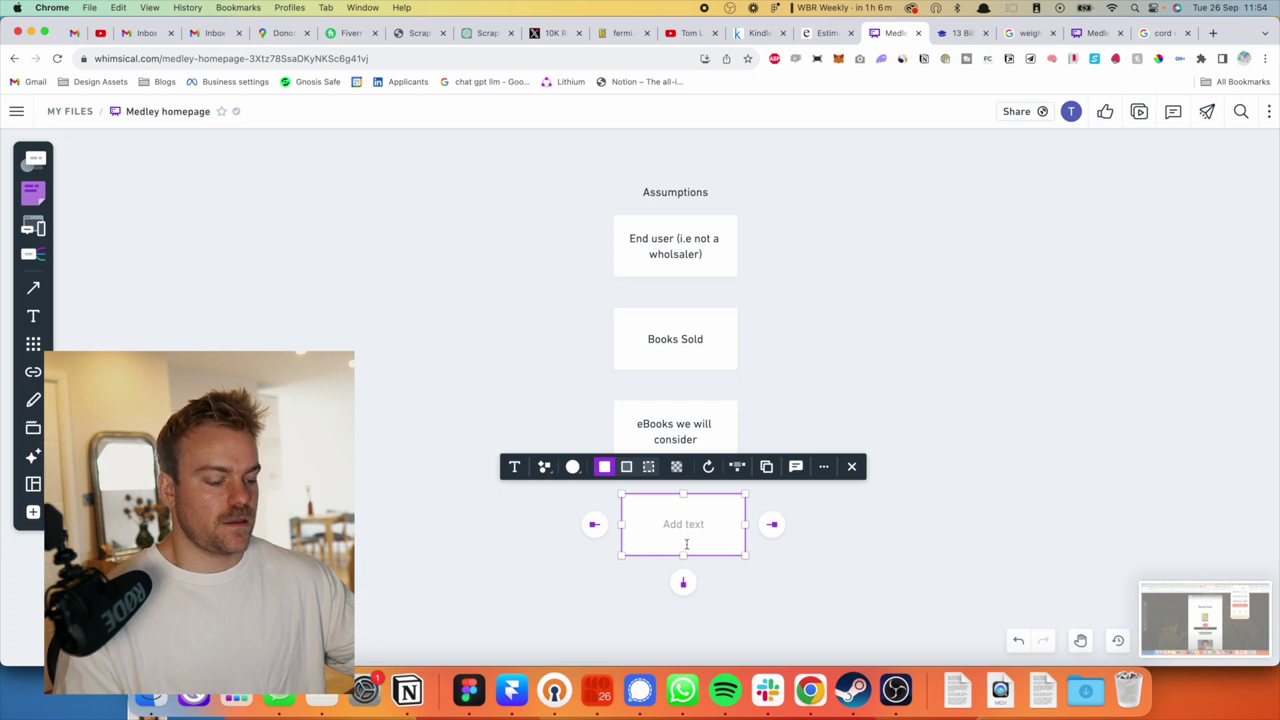
pyautogui.write('Wont cons')
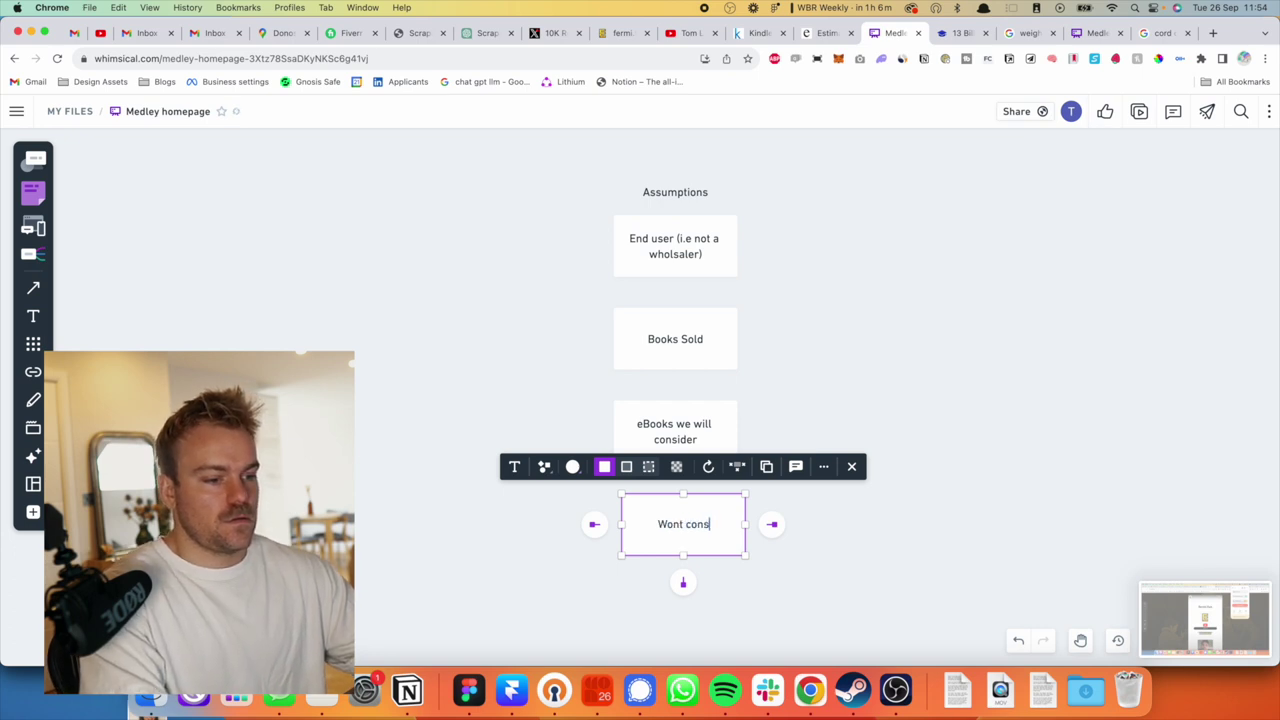
pyautogui.write('ider PDFs')
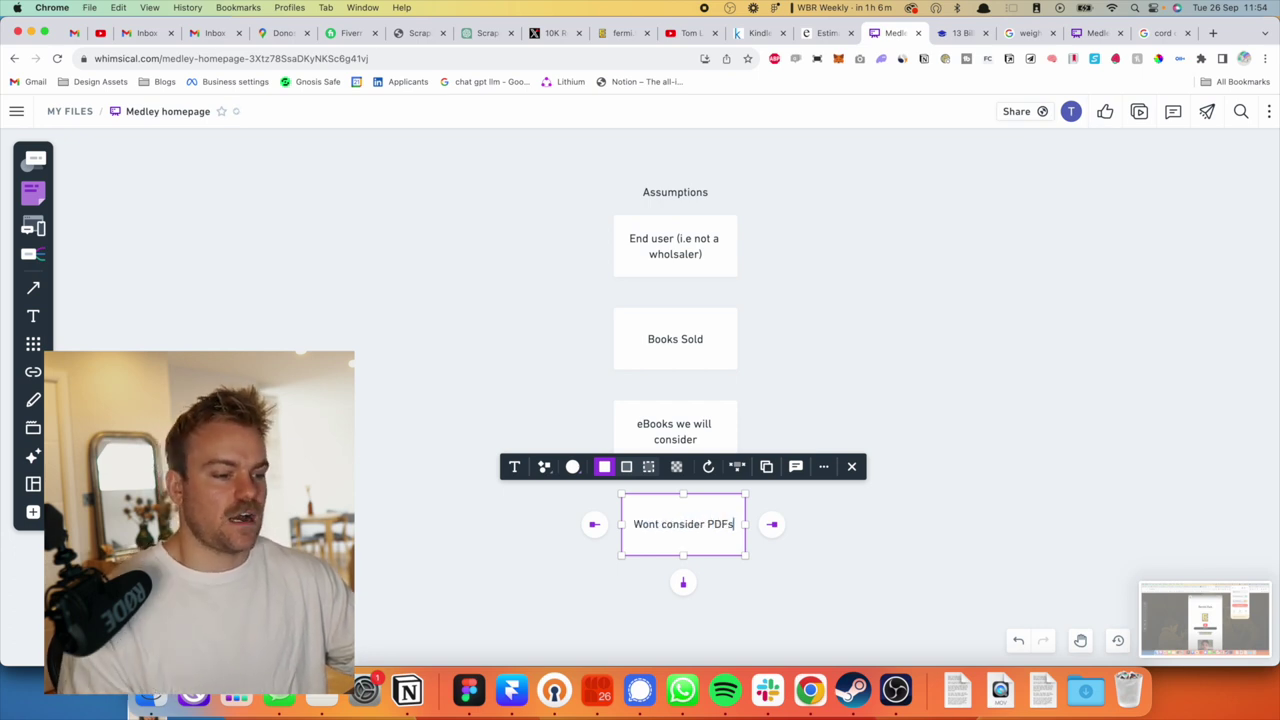
pyautogui.click(757, 571)
pyautogui.moveTo(688, 521); pyautogui.dragTo(677, 523)
pyautogui.click(846, 583)
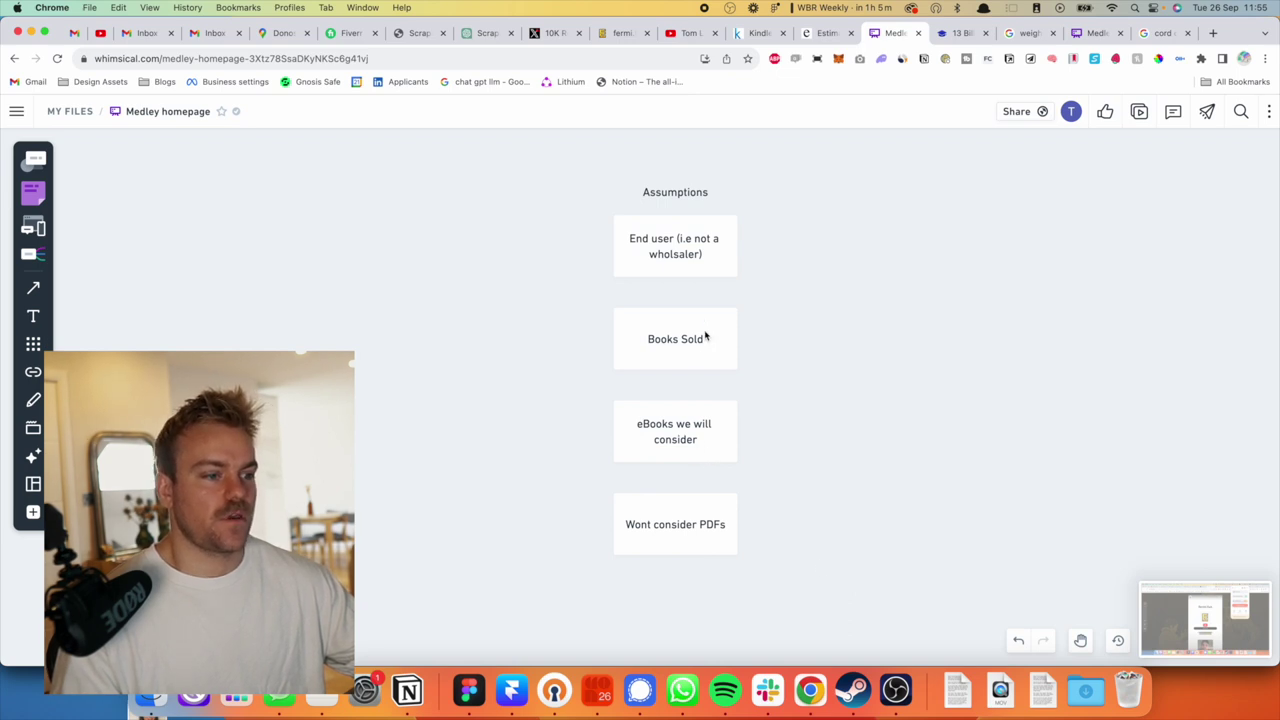
# Reorder the column so Books Sold sits above the End user box, and centre the Assumptions heading over Books Sold.
pyautogui.moveTo(685, 358); pyautogui.dragTo(504, 292)
pyautogui.moveTo(712, 267); pyautogui.dragTo(706, 357)
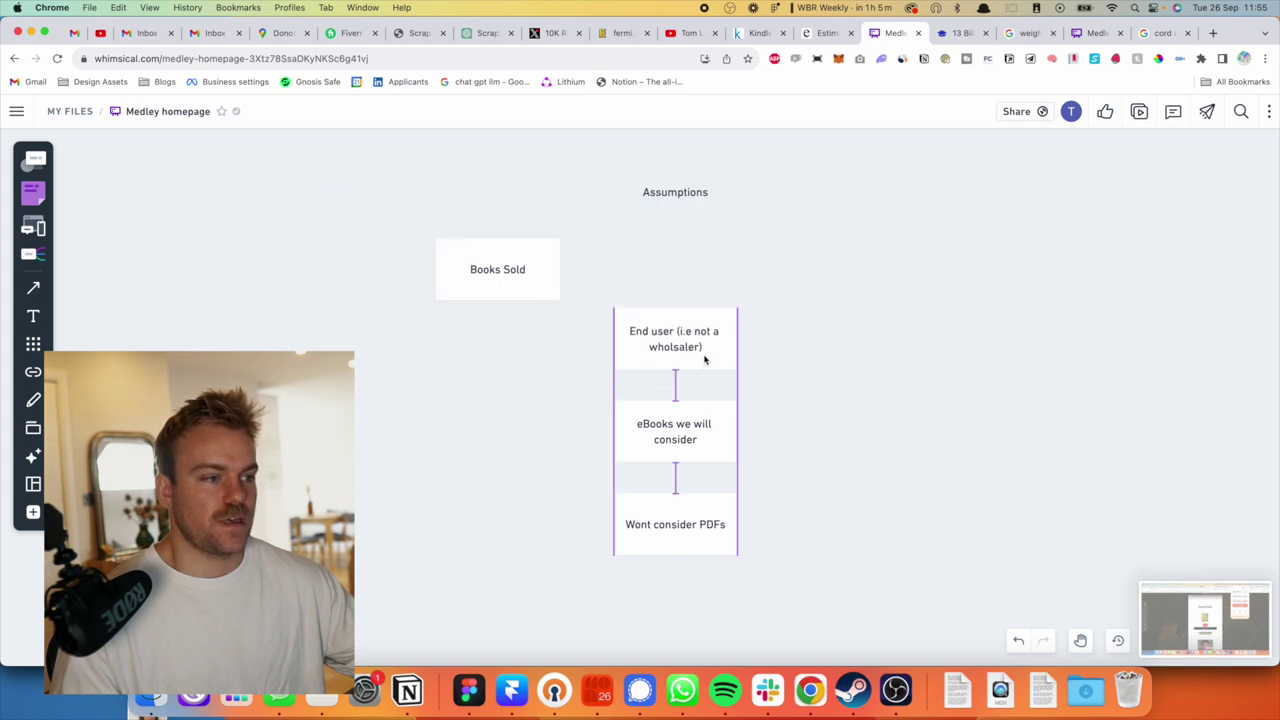
pyautogui.moveTo(550, 272); pyautogui.dragTo(654, 263)
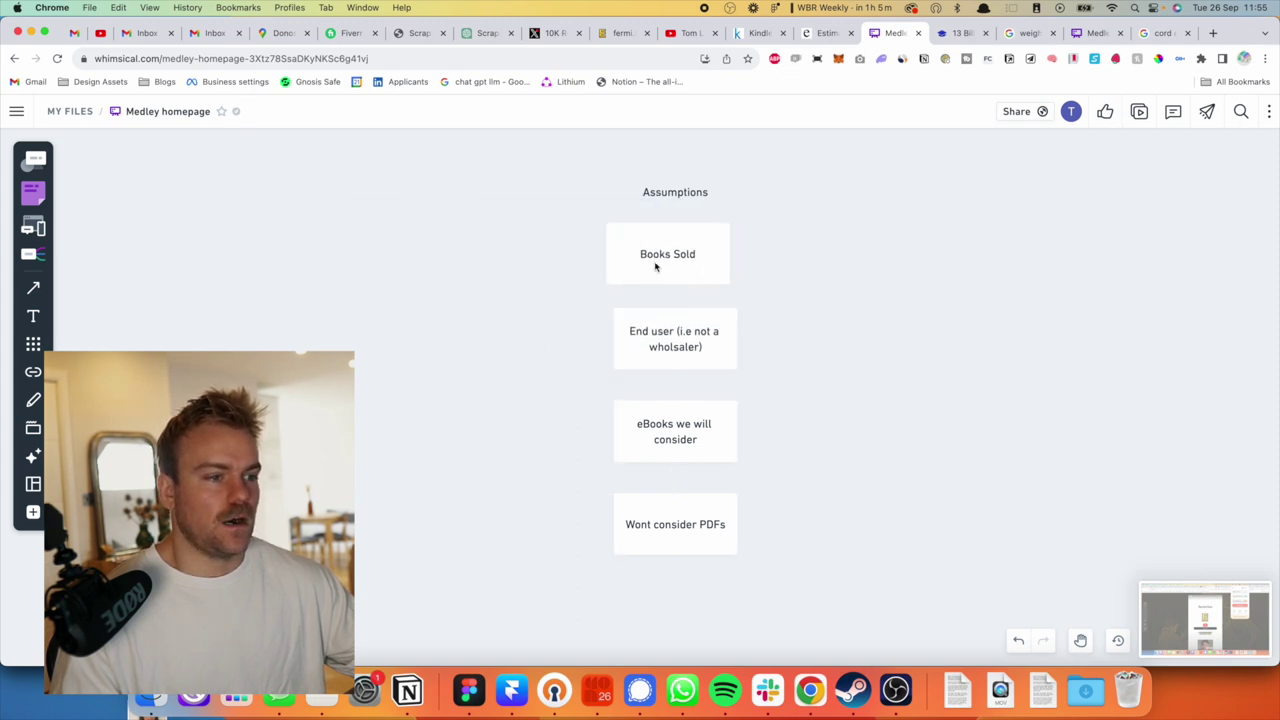
pyautogui.click(1008, 480)
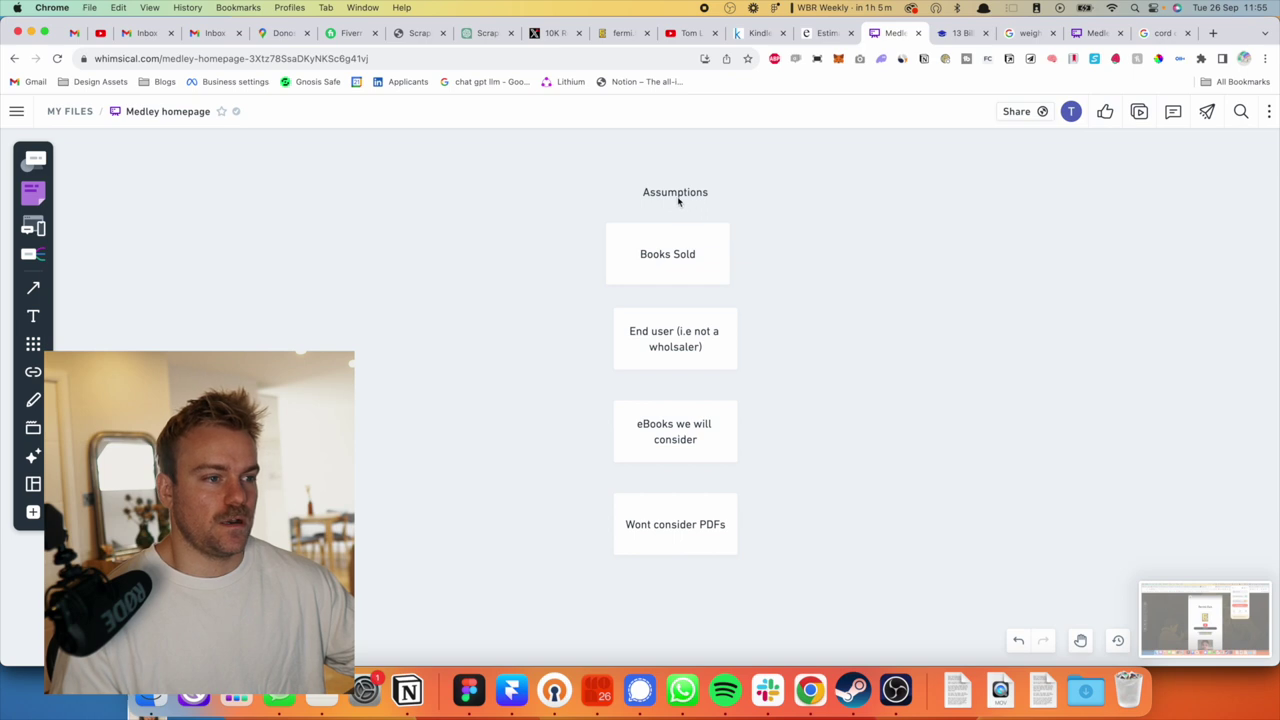
pyautogui.moveTo(678, 201); pyautogui.dragTo(670, 201)
pyautogui.click(535, 294)
# Add a 192 x 96 rectangle labelled "8 billion" well to the left of the Books Sold box, level with it.
pyautogui.scroll(-1, 534, 300)
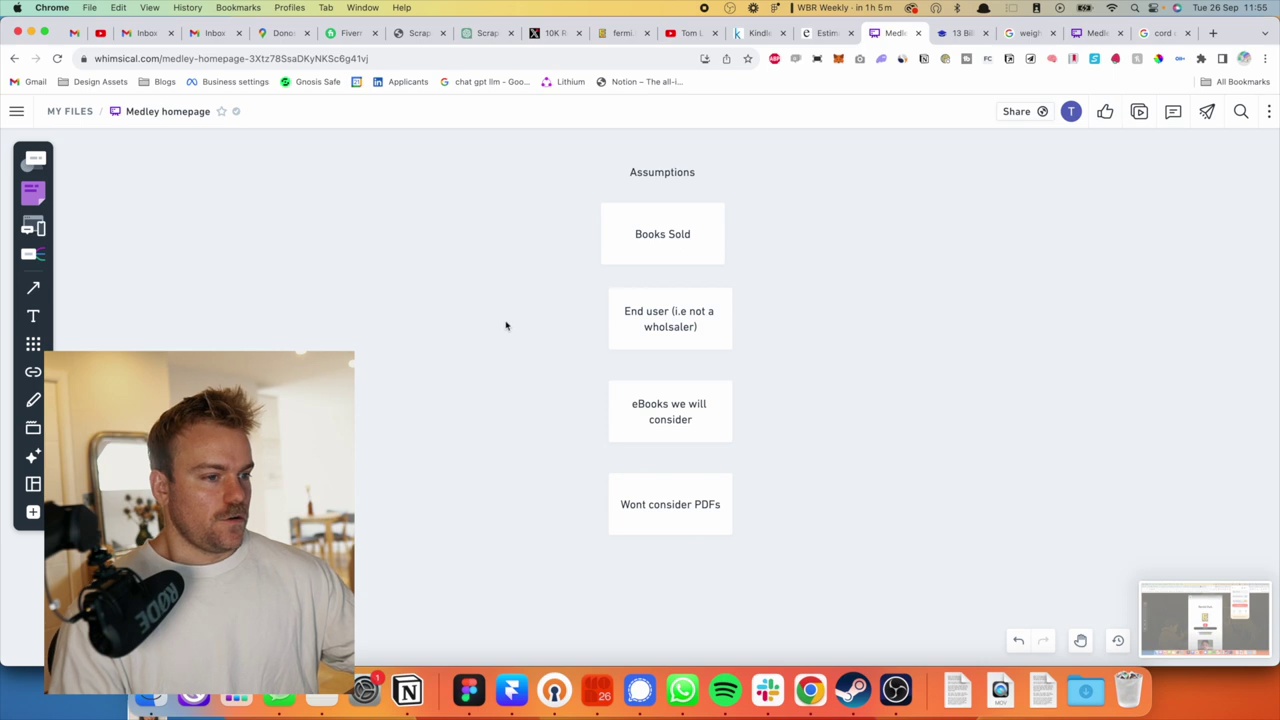
pyautogui.press('s')
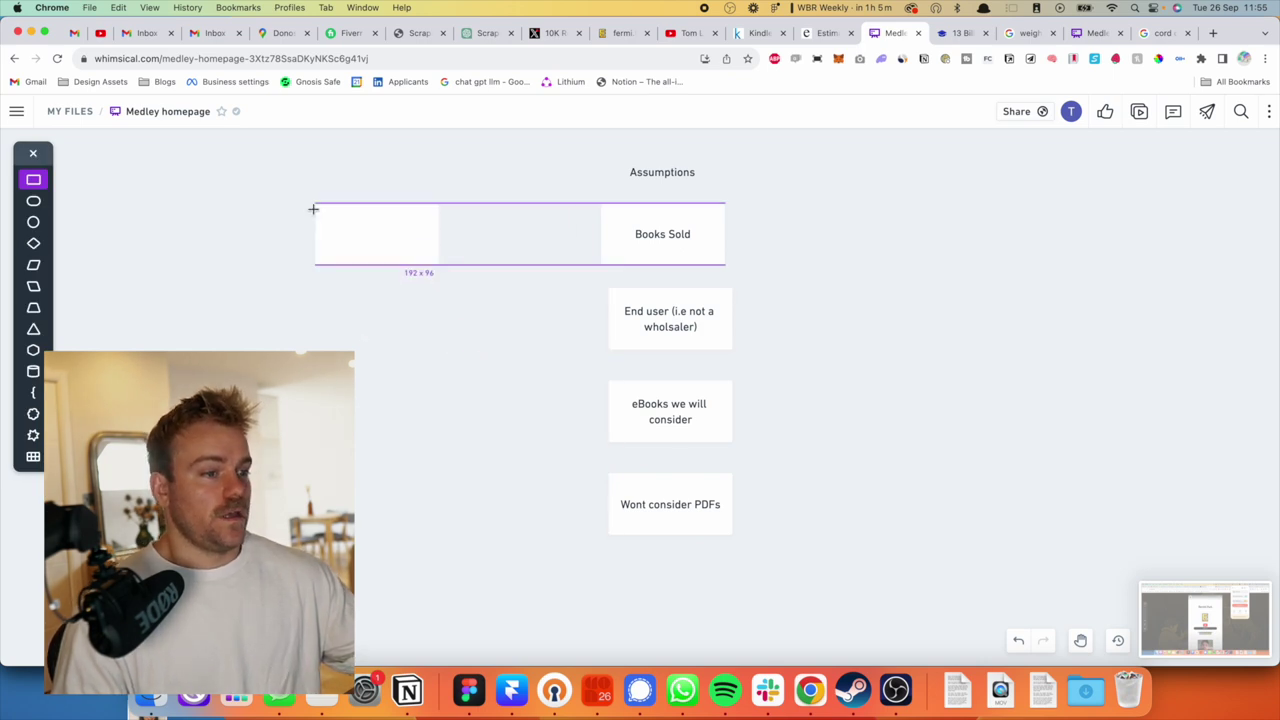
pyautogui.click(313, 209)
pyautogui.write('8')
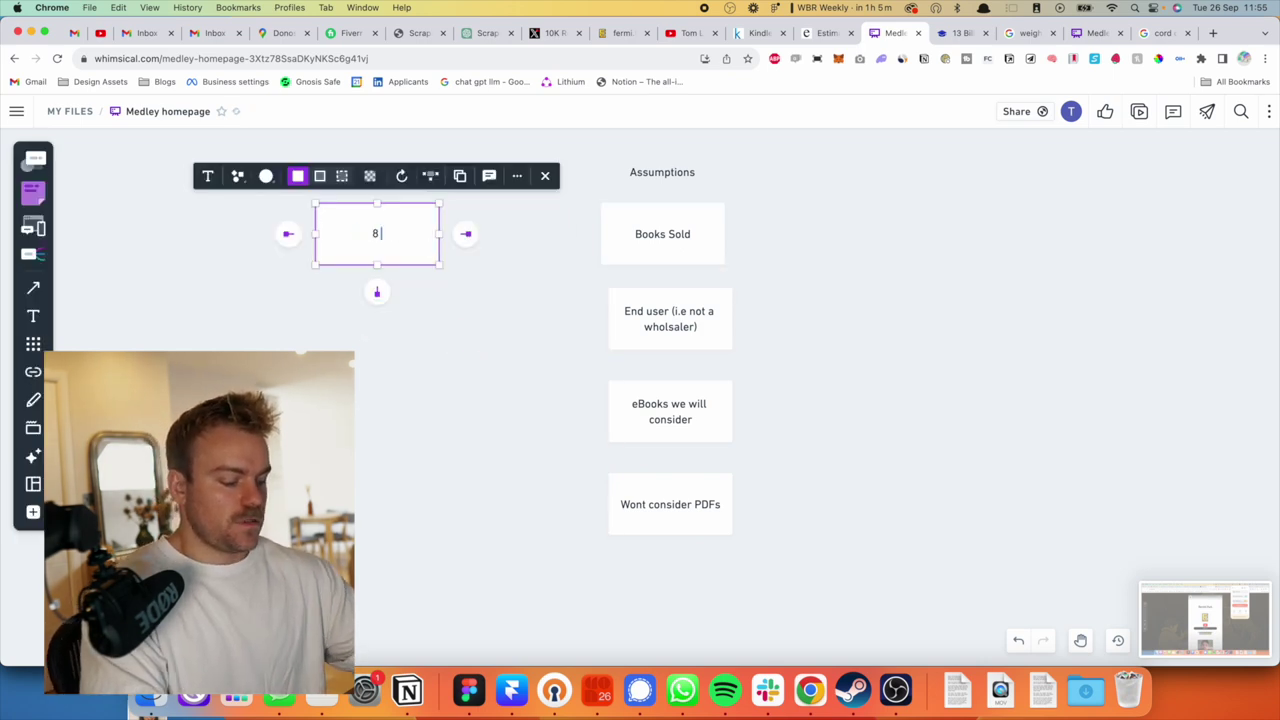
pyautogui.write(' billion')
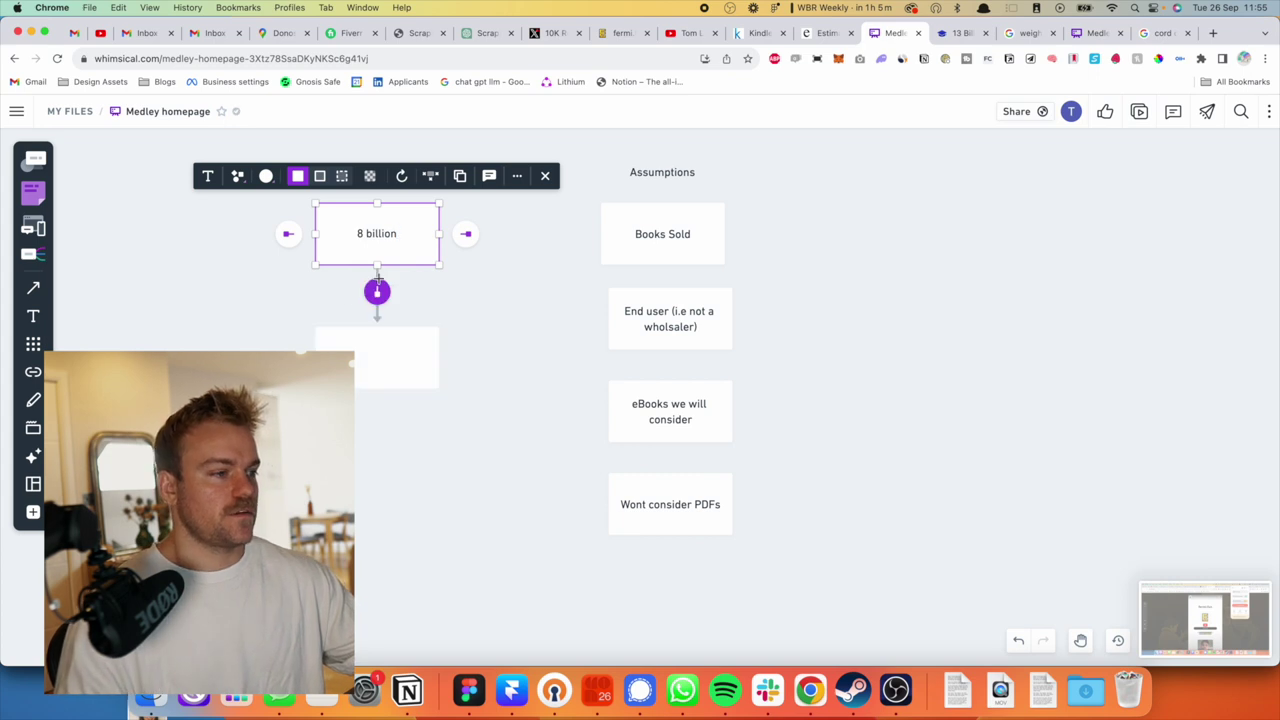
pyautogui.click(309, 313)
pyautogui.scroll(-3, 309, 313)
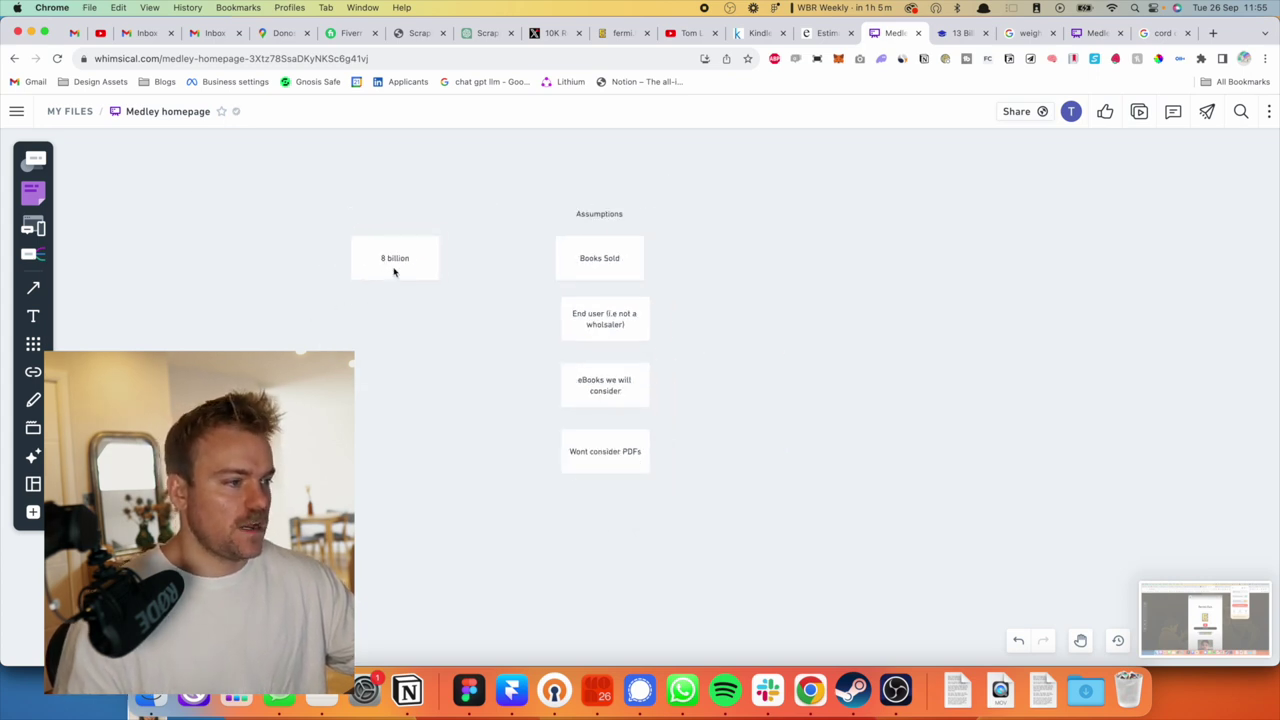
pyautogui.moveTo(393, 271); pyautogui.dragTo(340, 271)
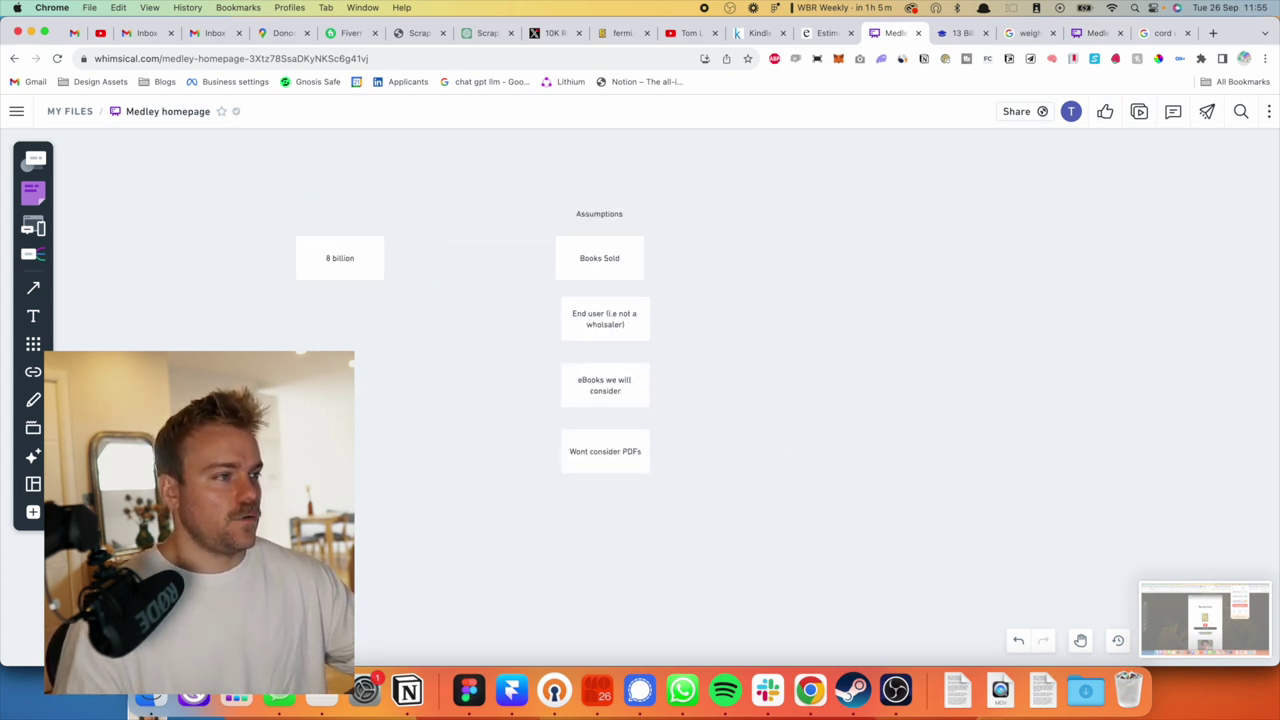
# Add a 192 x 96 rectangle labelled "6 billion" below and slightly left of the 8 billion box.
pyautogui.scroll(2, 164, 443)
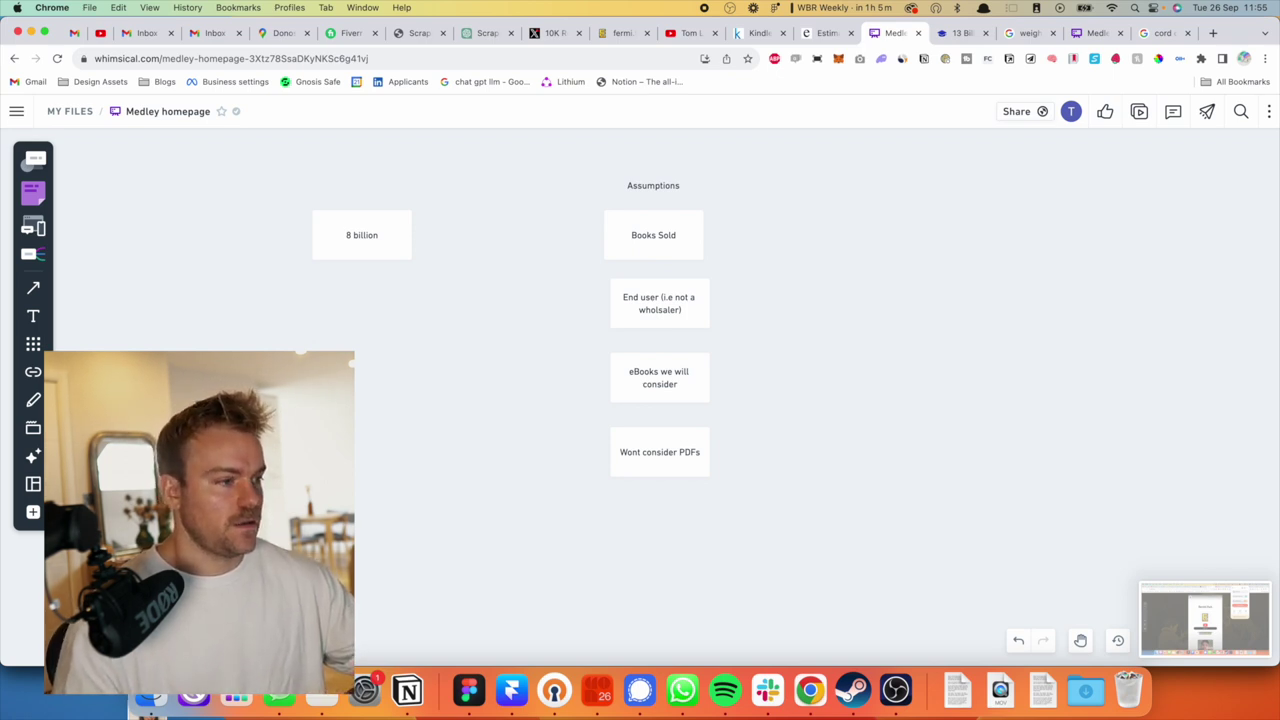
pyautogui.press('r')
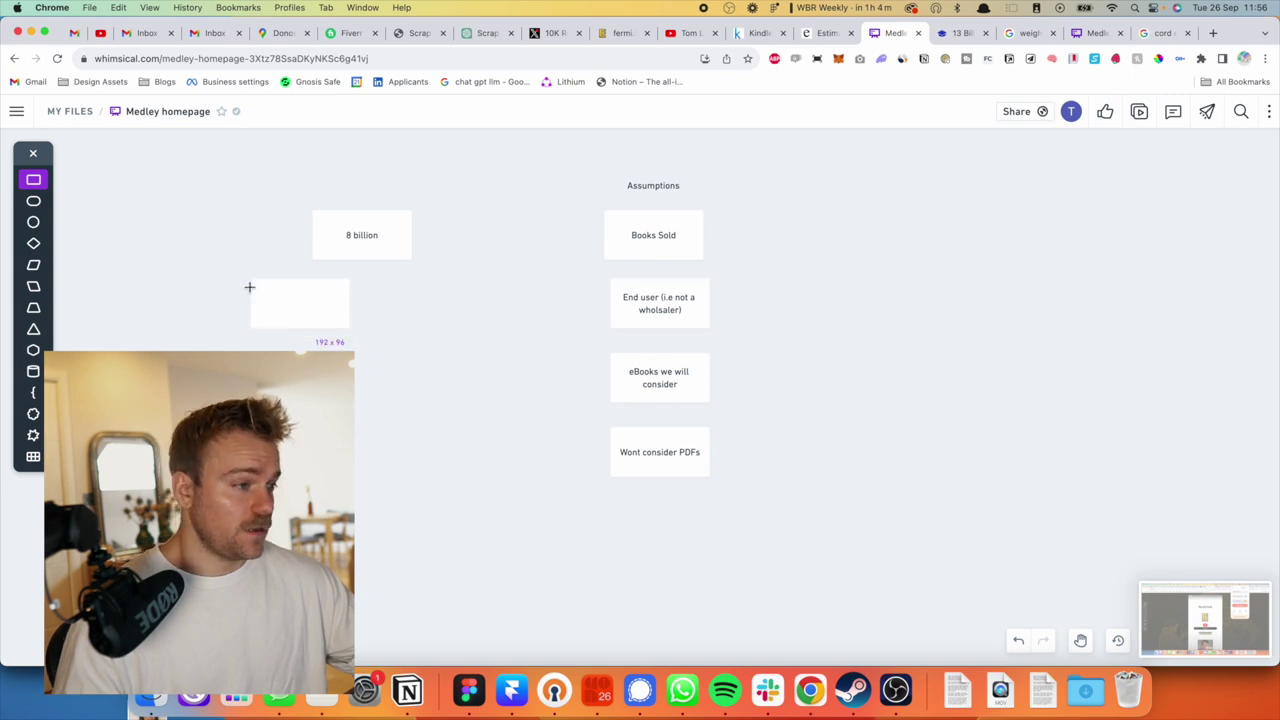
pyautogui.click(250, 287)
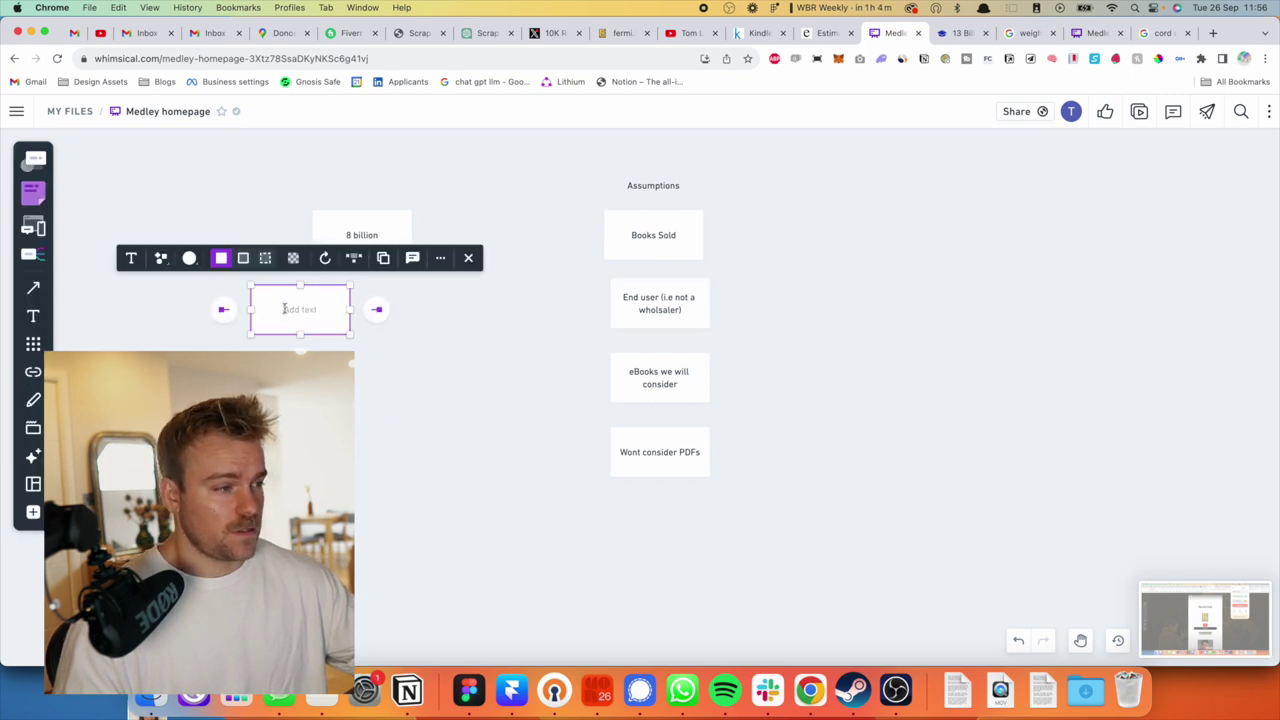
pyautogui.write('6 bi')
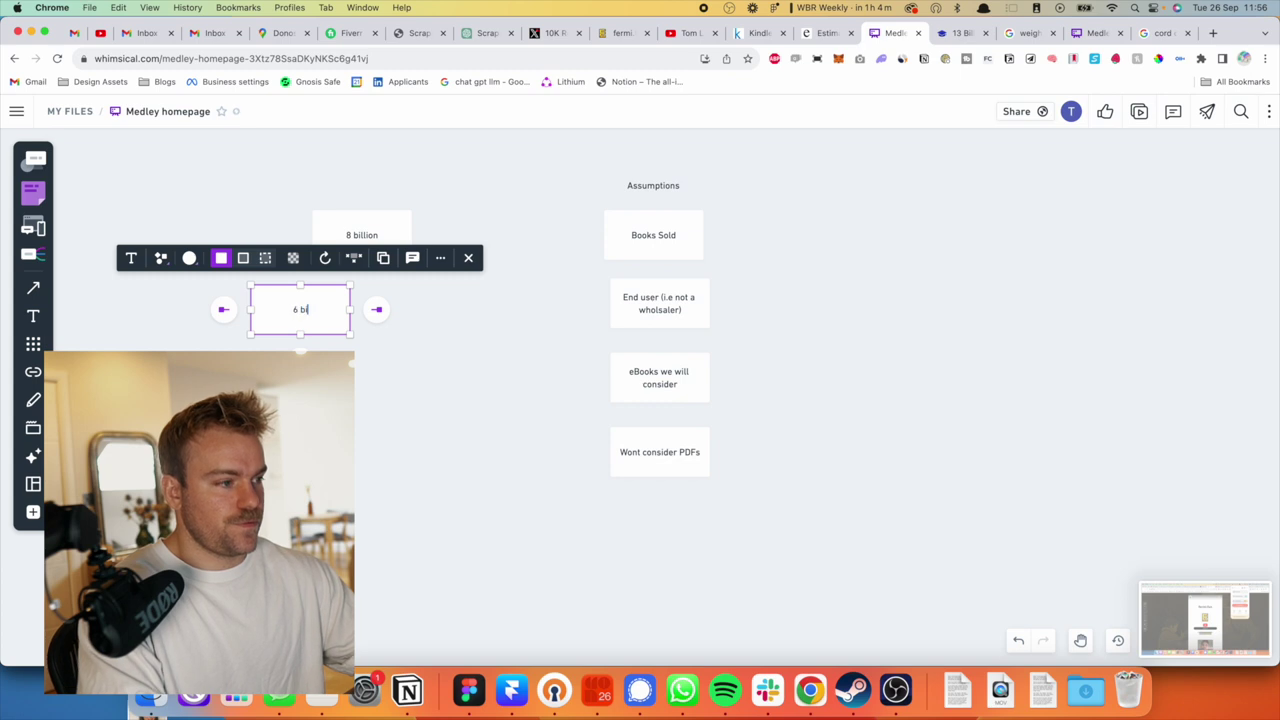
pyautogui.write('llion')
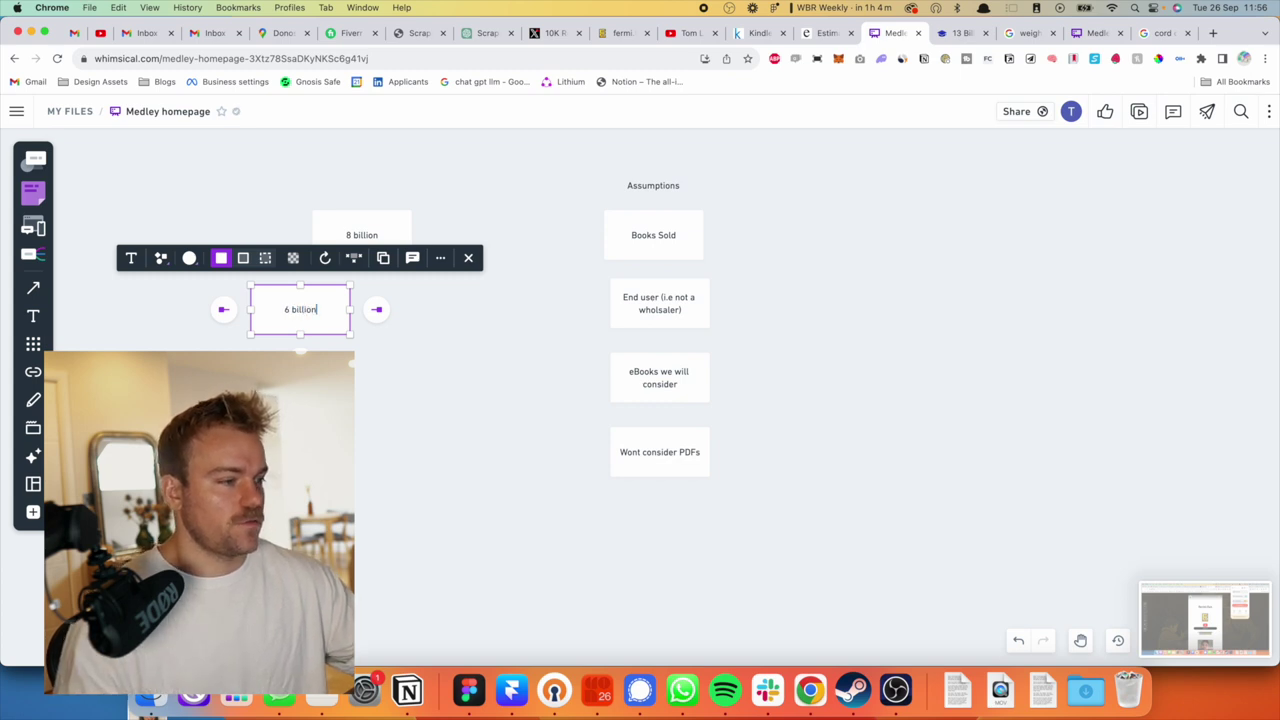
pyautogui.click(354, 409)
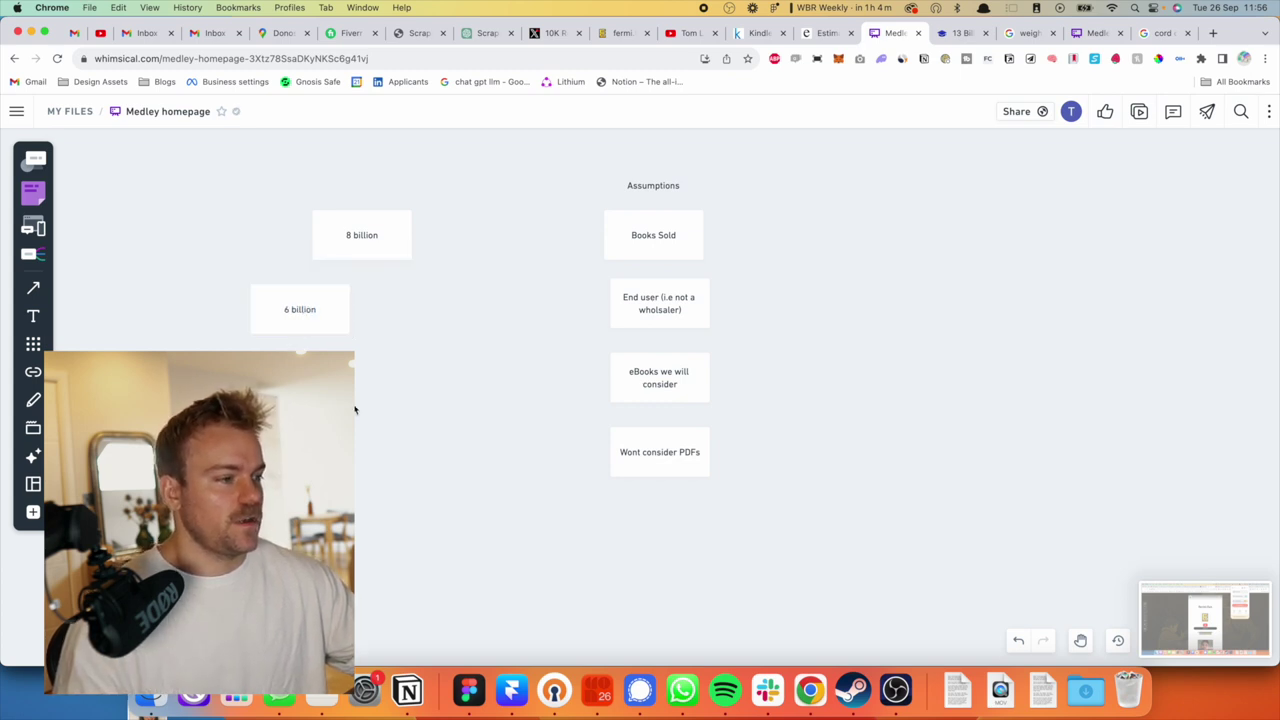
pyautogui.click(297, 312)
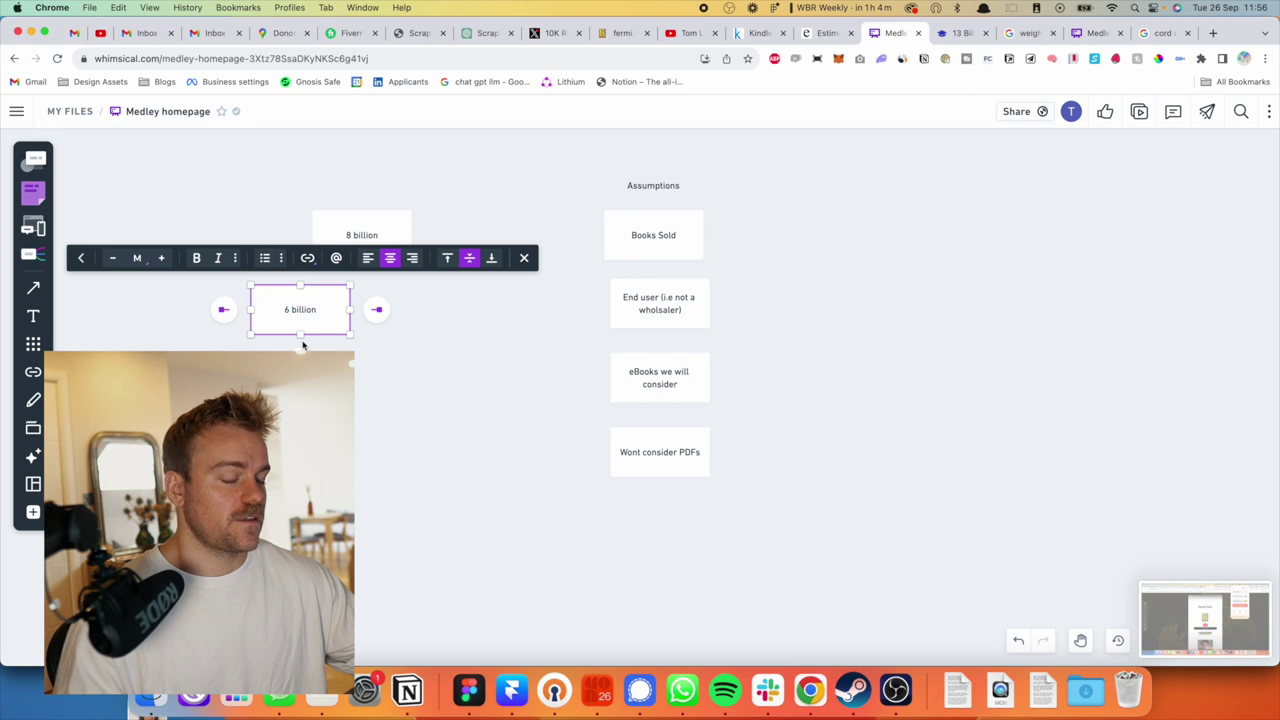
pyautogui.click(359, 418)
# Add a rectangle beneath the Wont consider PDFs box, aligned with the column, and label it "Count childrens book".
pyautogui.hscroll(2, 451, 437)
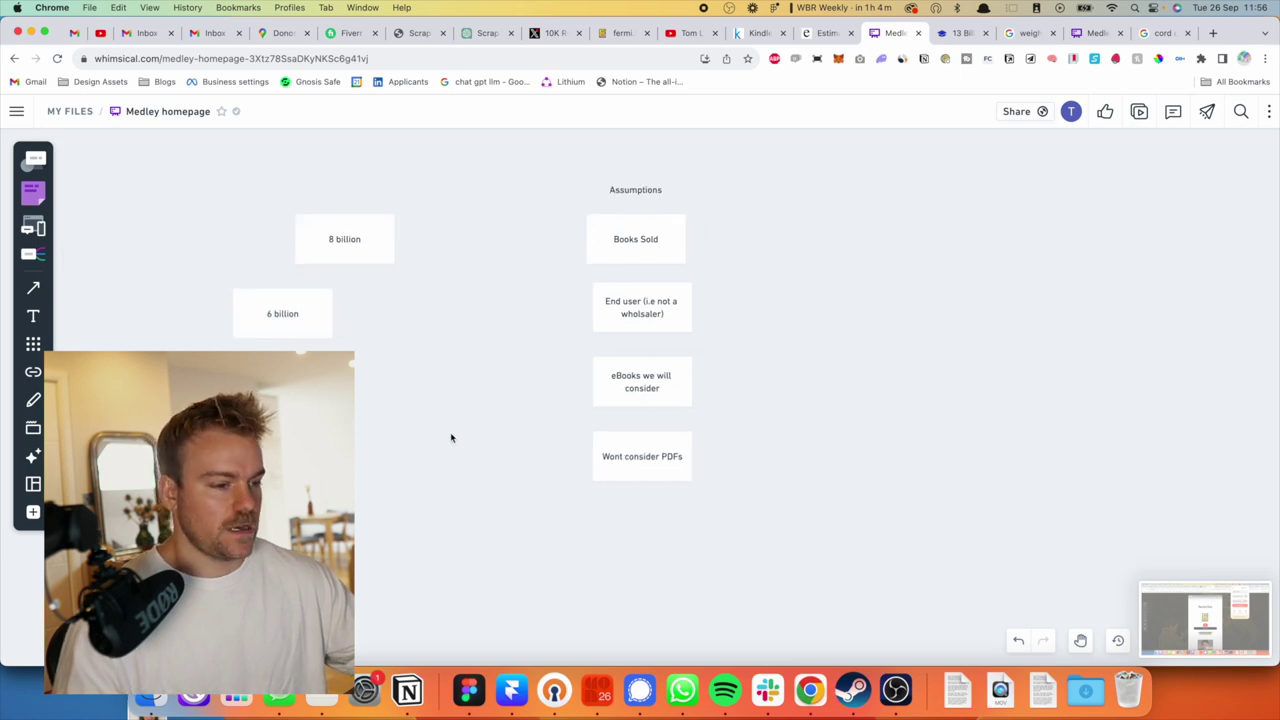
pyautogui.press('s')
pyautogui.click(642, 524)
pyautogui.write('c')
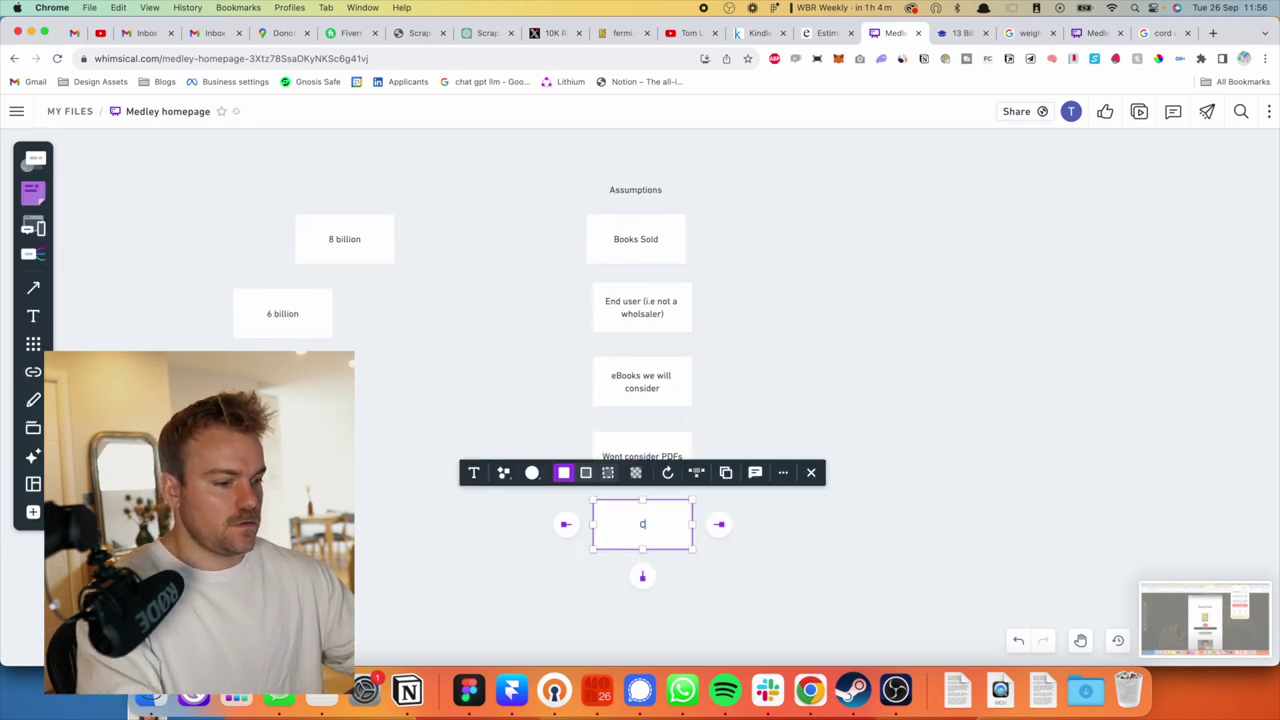
pyautogui.write('ount childre')
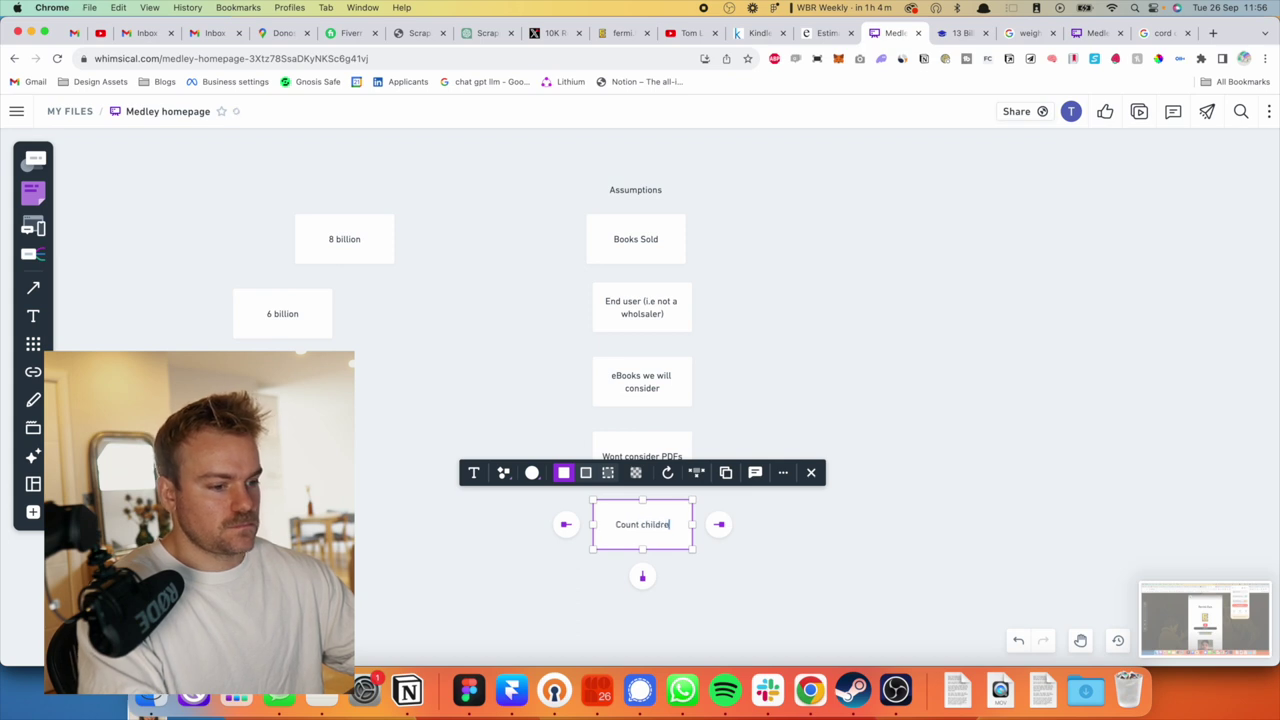
pyautogui.write('nds')
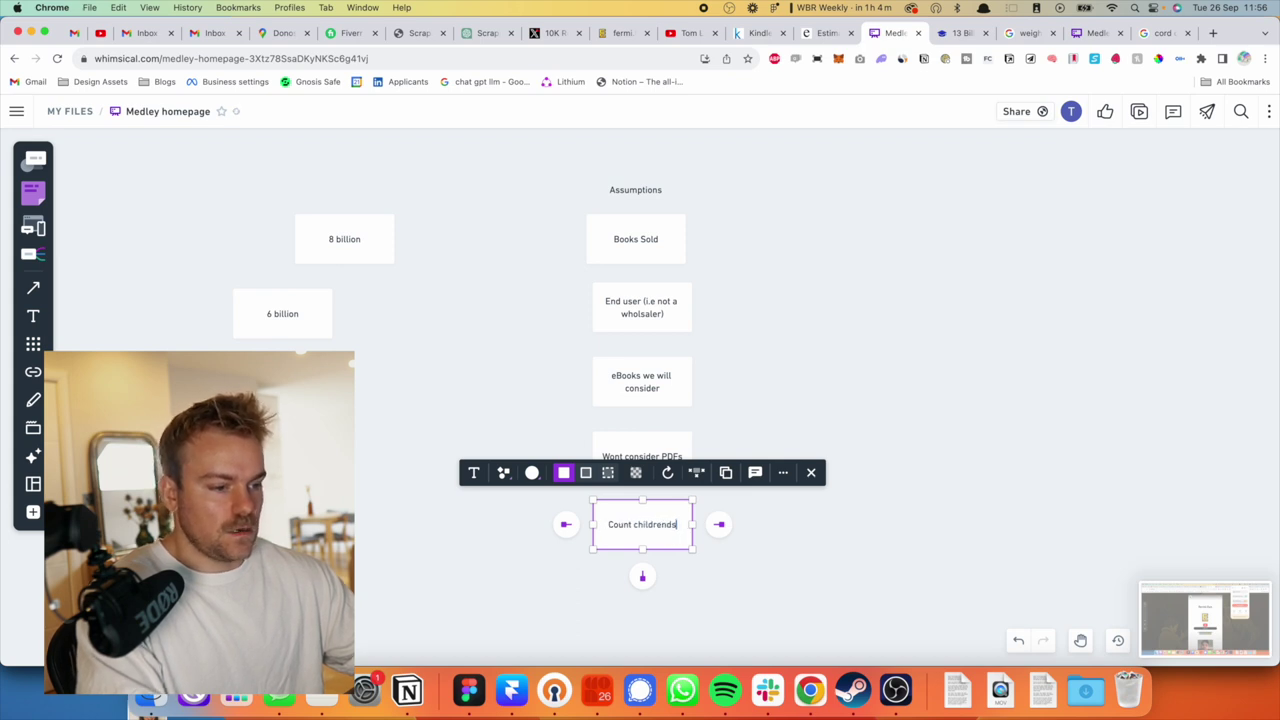
pyautogui.write(' book')
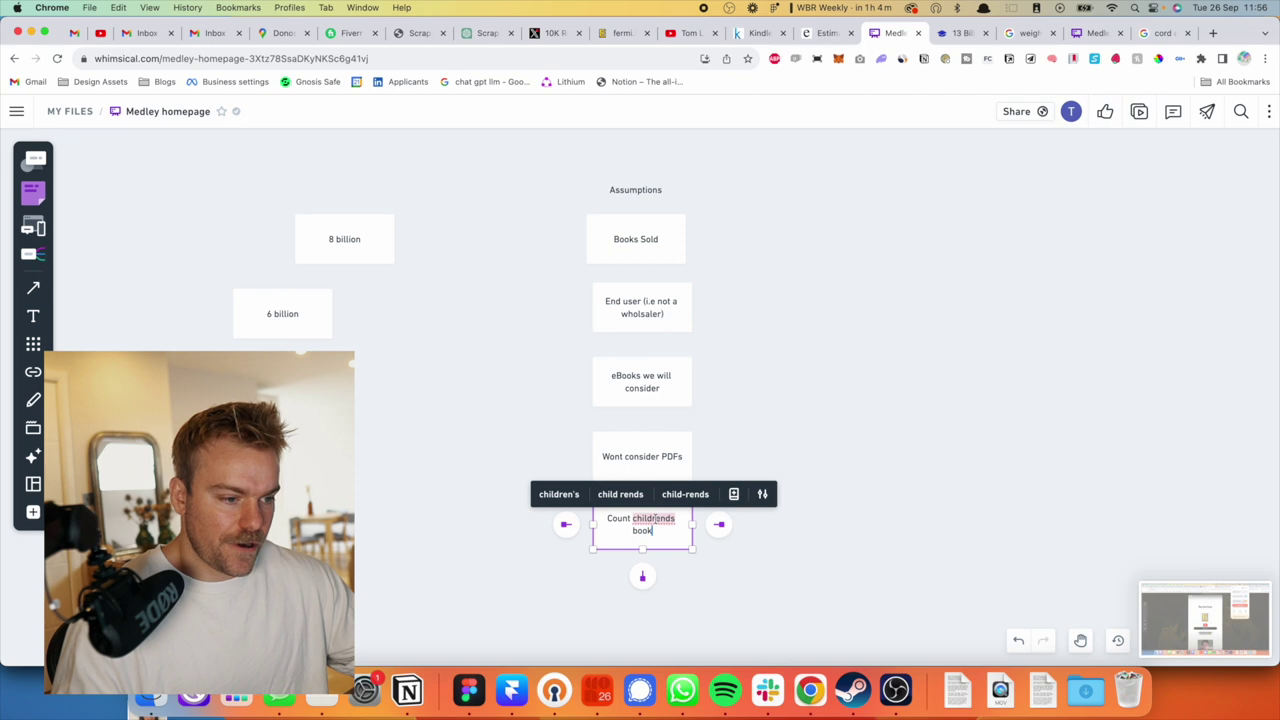
pyautogui.click(654, 518)
pyautogui.press('BackSpace')
pyautogui.press('Escape')
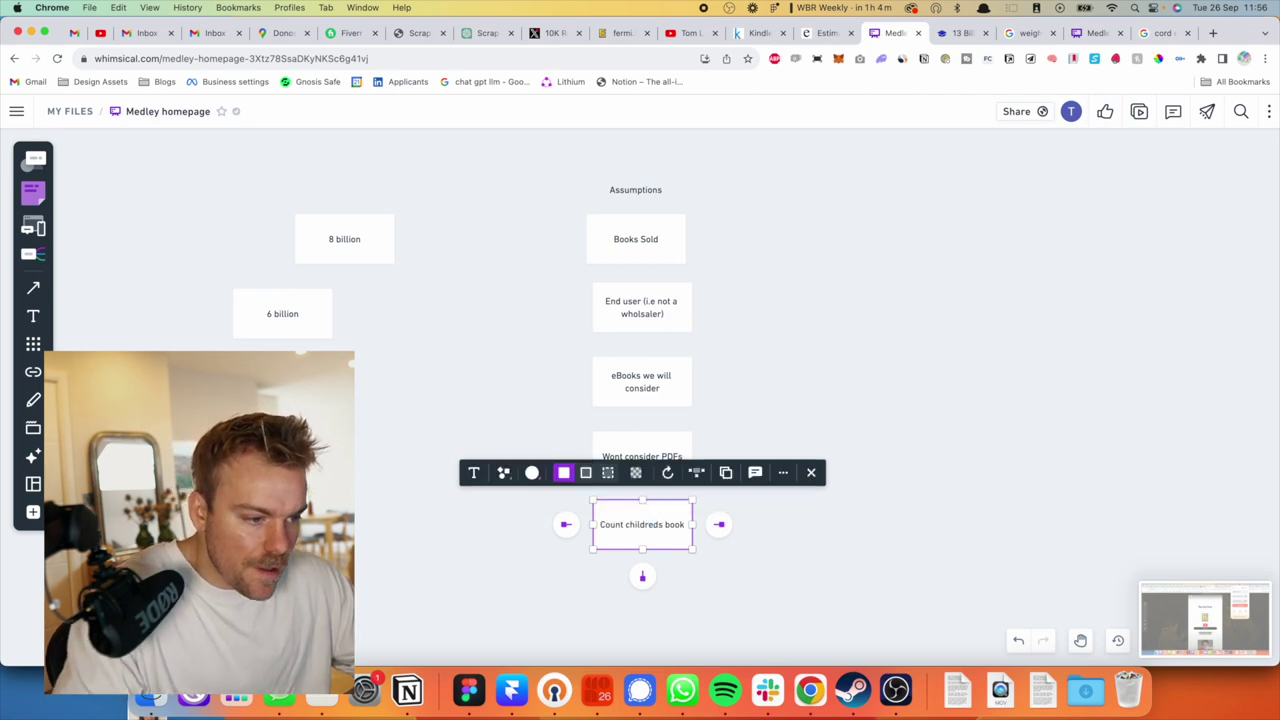
pyautogui.press('Return')
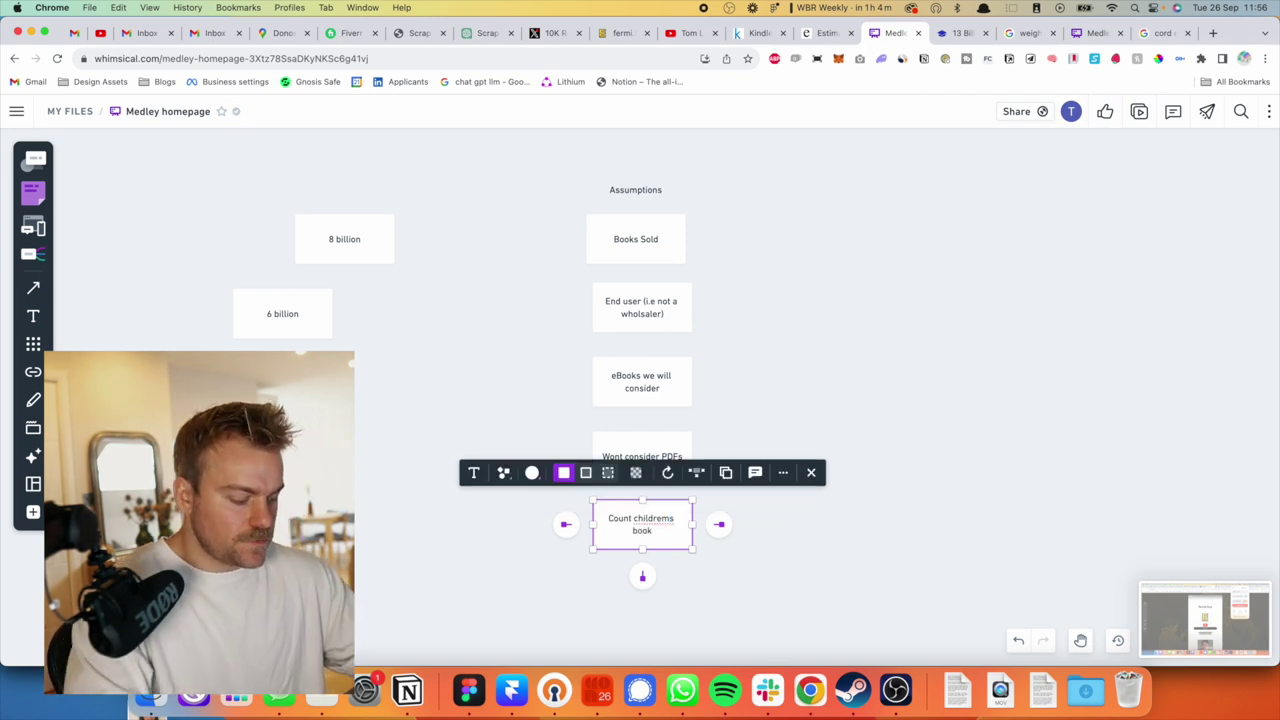
pyautogui.click(551, 603)
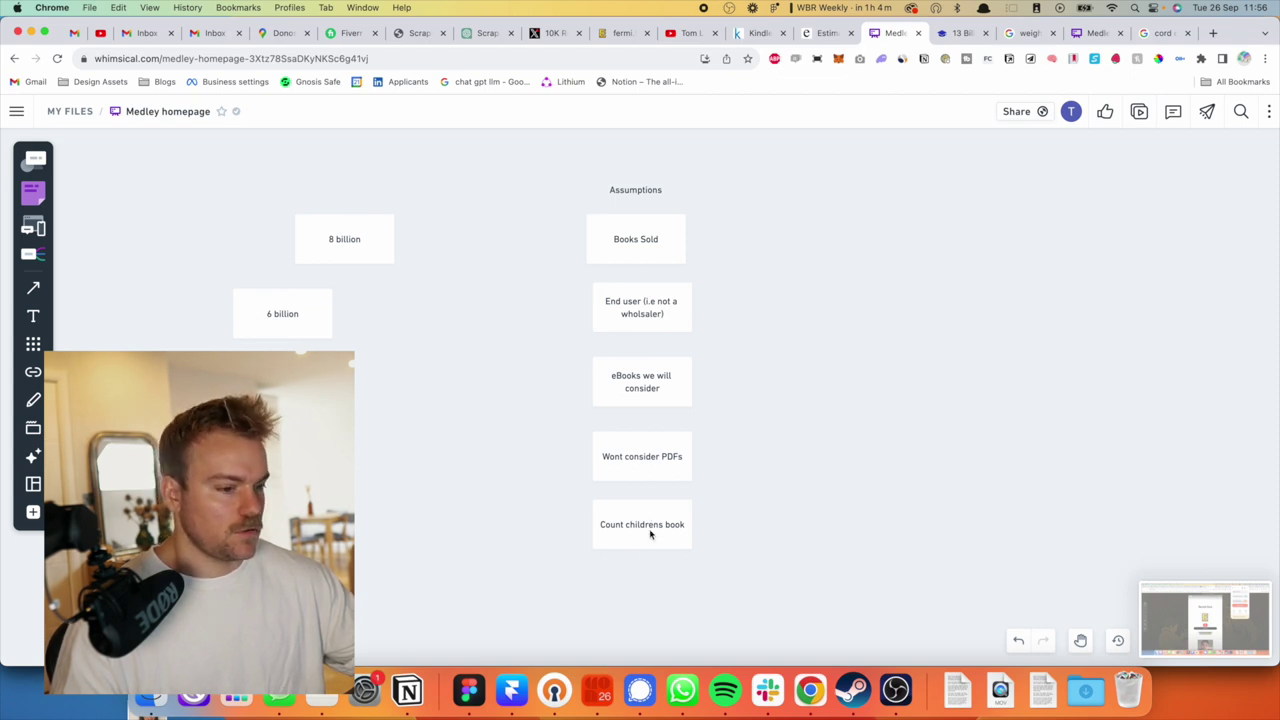
# Add a rectangle beneath the Count childrens book box, aligned with the column, and label it "Won't count comics".
pyautogui.click(645, 572)
pyautogui.write('W')
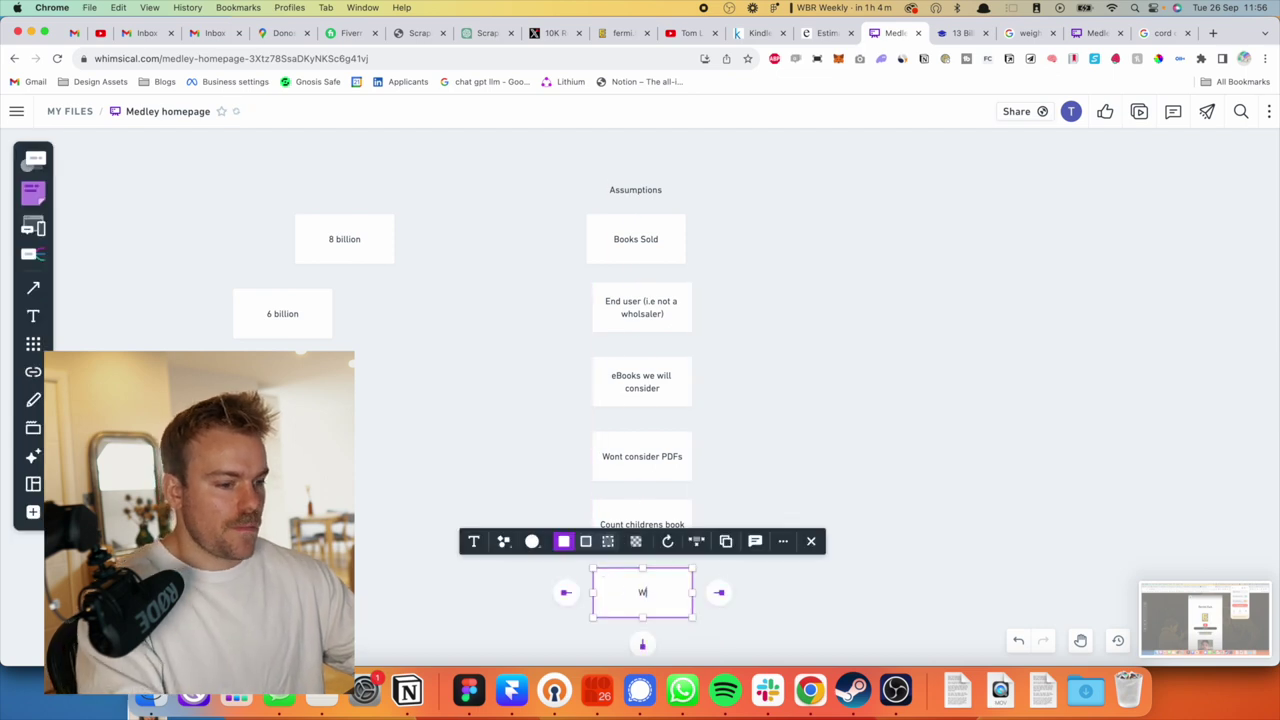
pyautogui.write("on't count comincs")
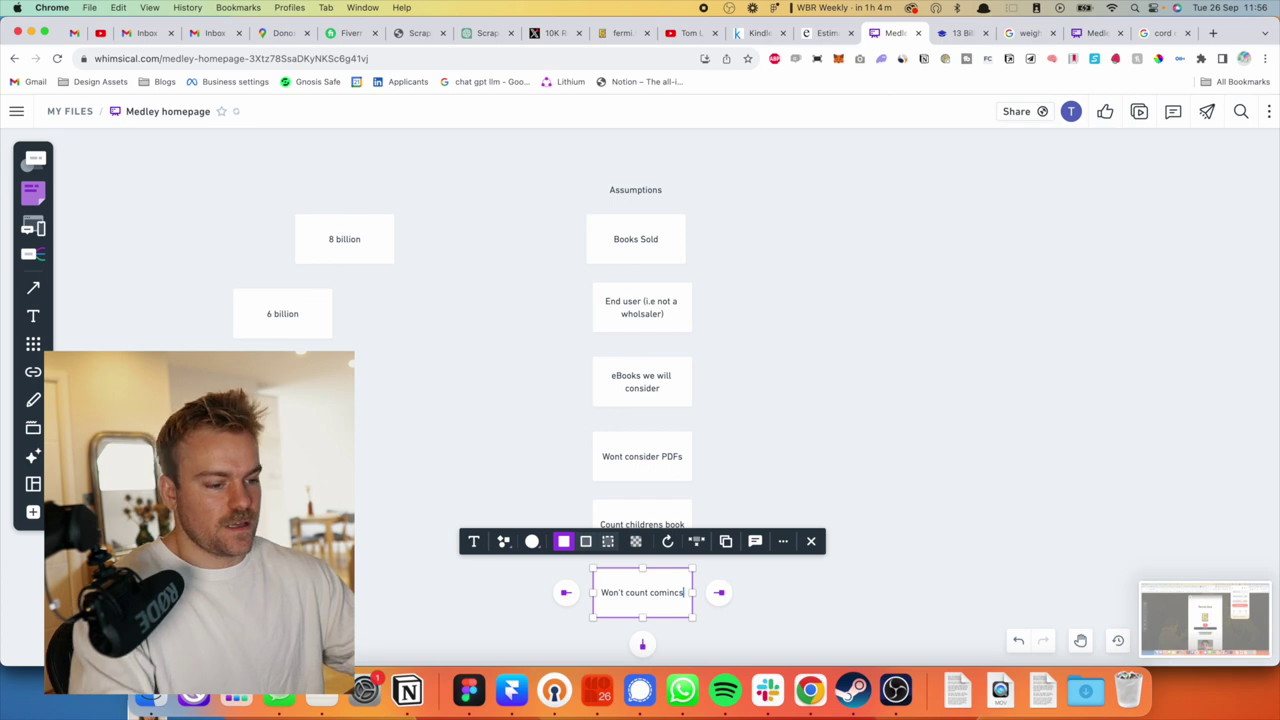
pyautogui.press('BackSpace')
pyautogui.press('BackSpace')
pyautogui.press('BackSpace')
pyautogui.write('cs')
pyautogui.click(466, 376)
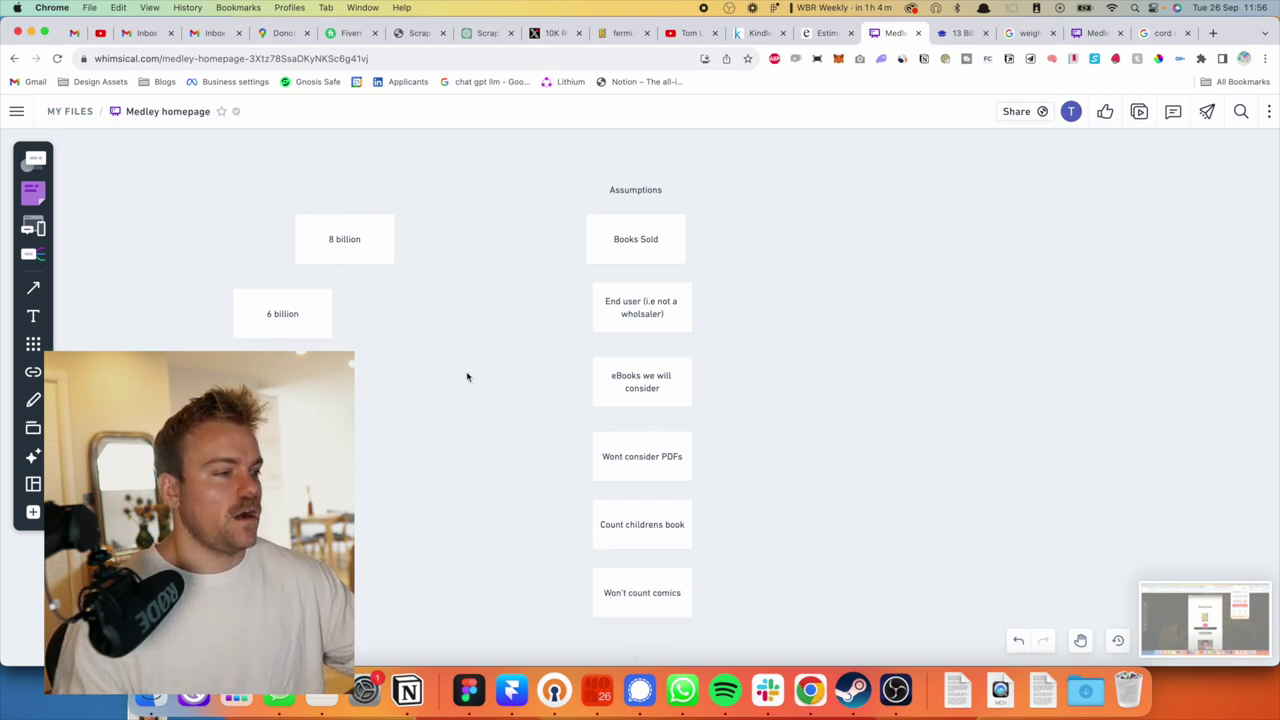
pyautogui.hscroll(-2, 460, 360)
pyautogui.press('s')
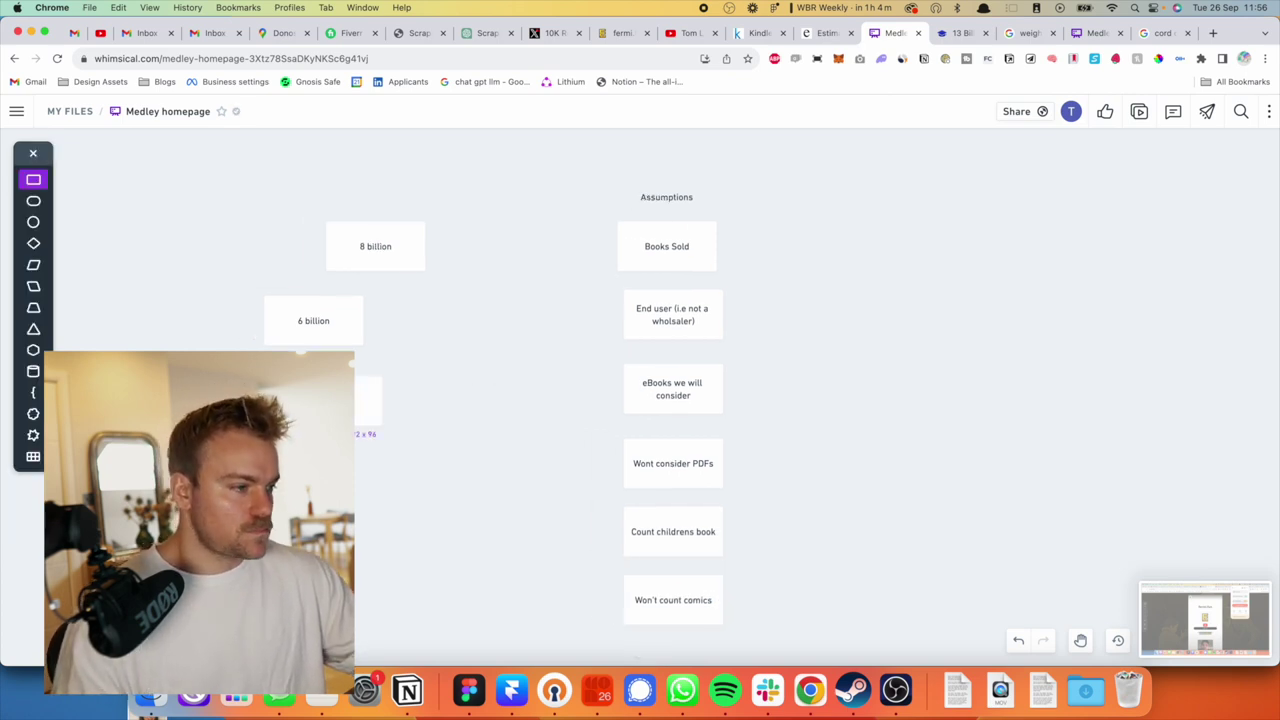
pyautogui.hscroll(-2, 640, 400)
pyautogui.hscroll(-2, 640, 400)
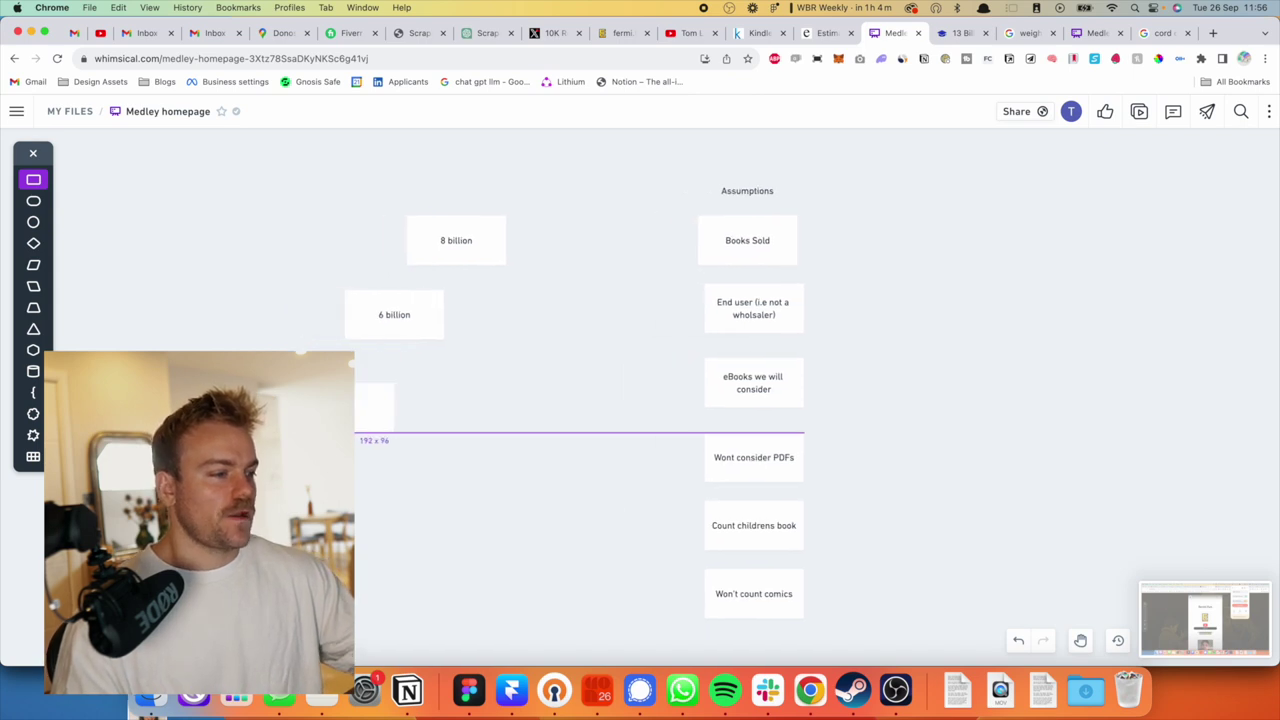
pyautogui.press('Escape')
pyautogui.click(36, 287)
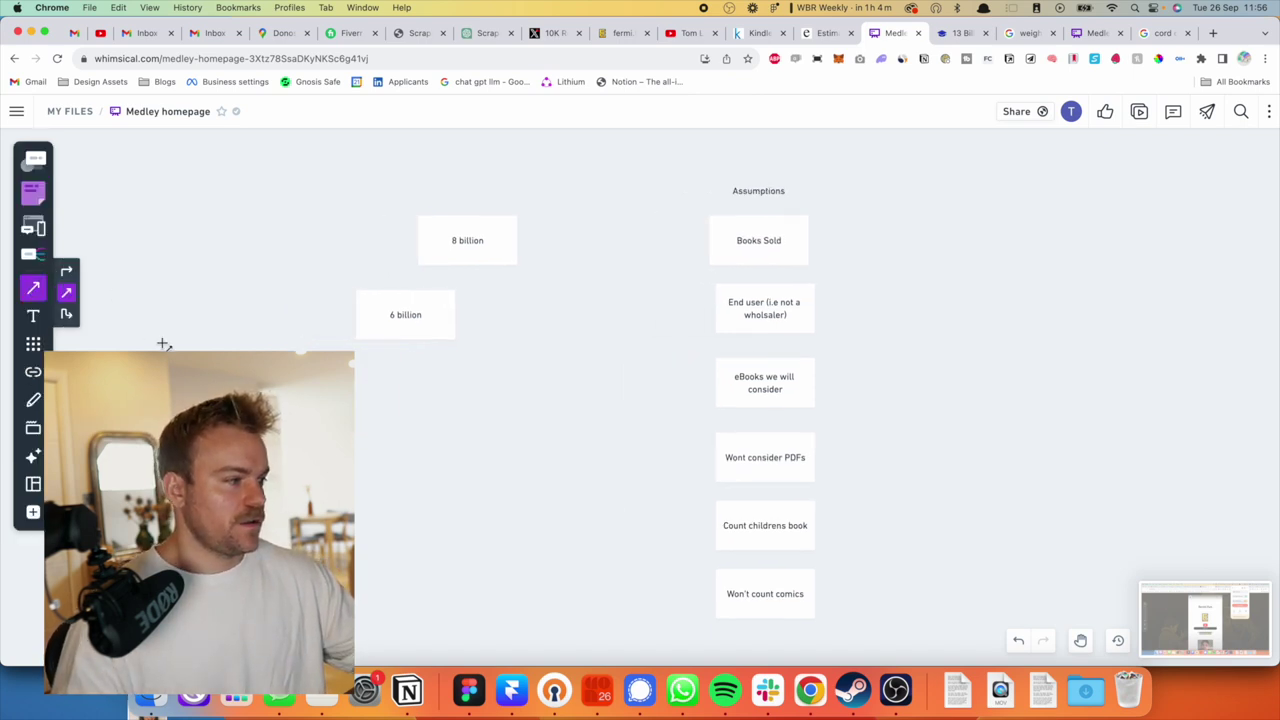
pyautogui.moveTo(126, 252)
pyautogui.mouseDown()
pyautogui.moveTo(157, 329)
pyautogui.moveTo(189, 349)
pyautogui.moveTo(287, 252)
pyautogui.mouseUp()
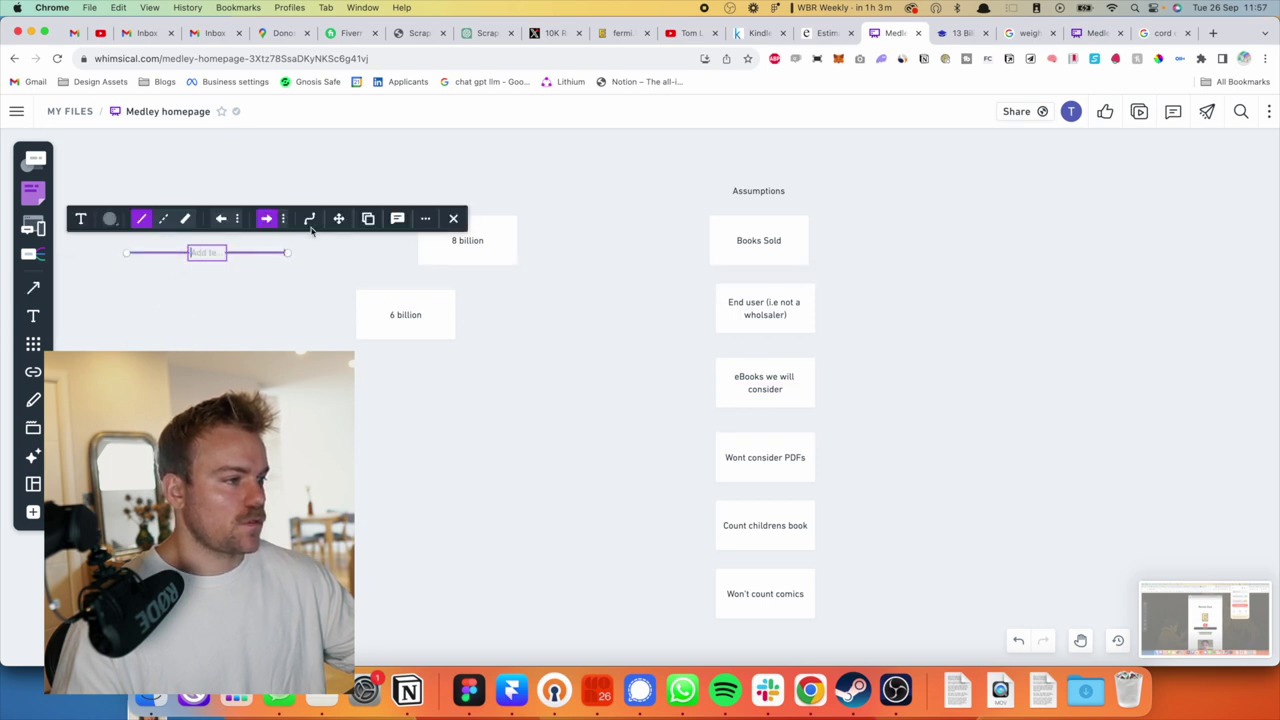
pyautogui.click(309, 219)
pyautogui.moveTo(289, 253); pyautogui.dragTo(230, 316)
pyautogui.click(196, 319)
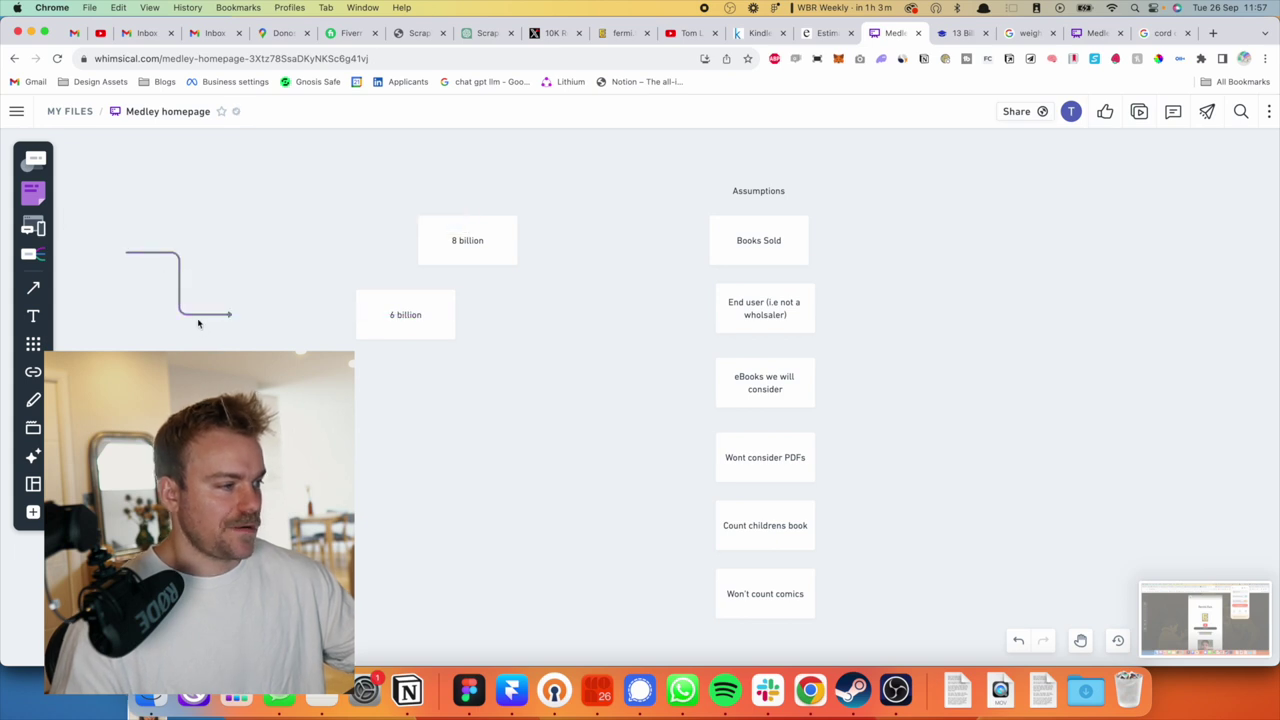
pyautogui.click(200, 314)
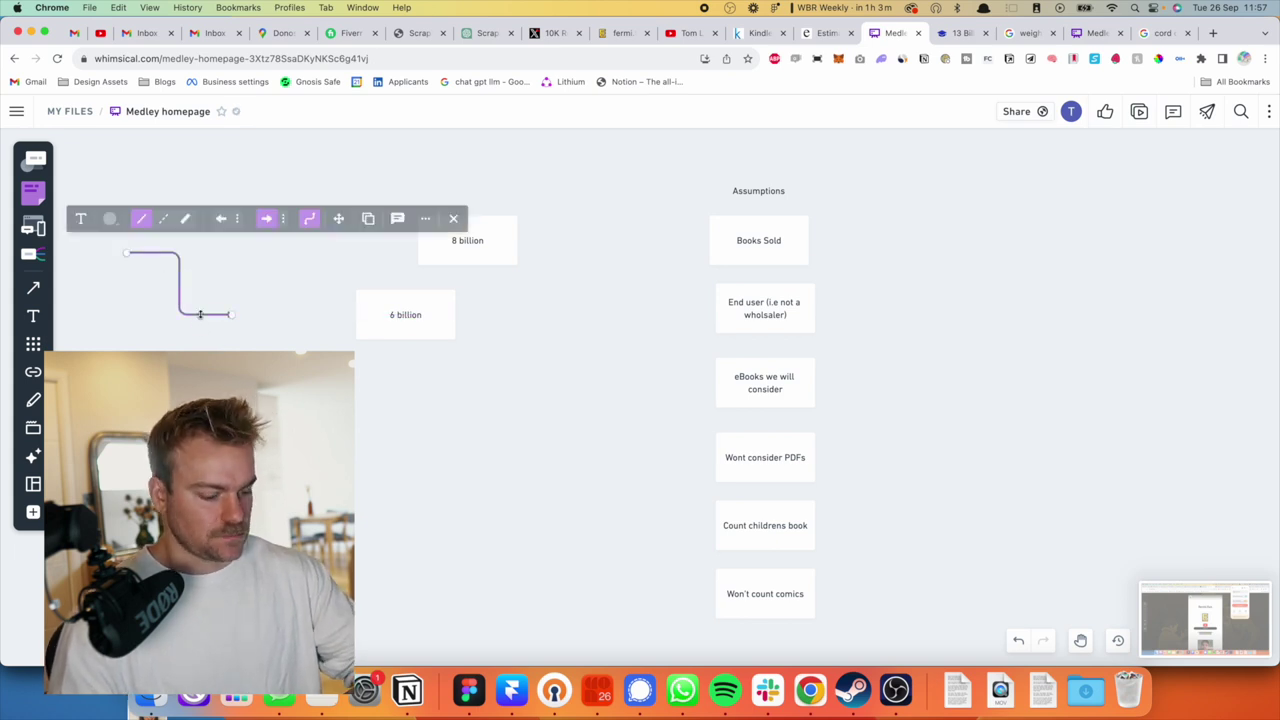
pyautogui.press('BackSpace')
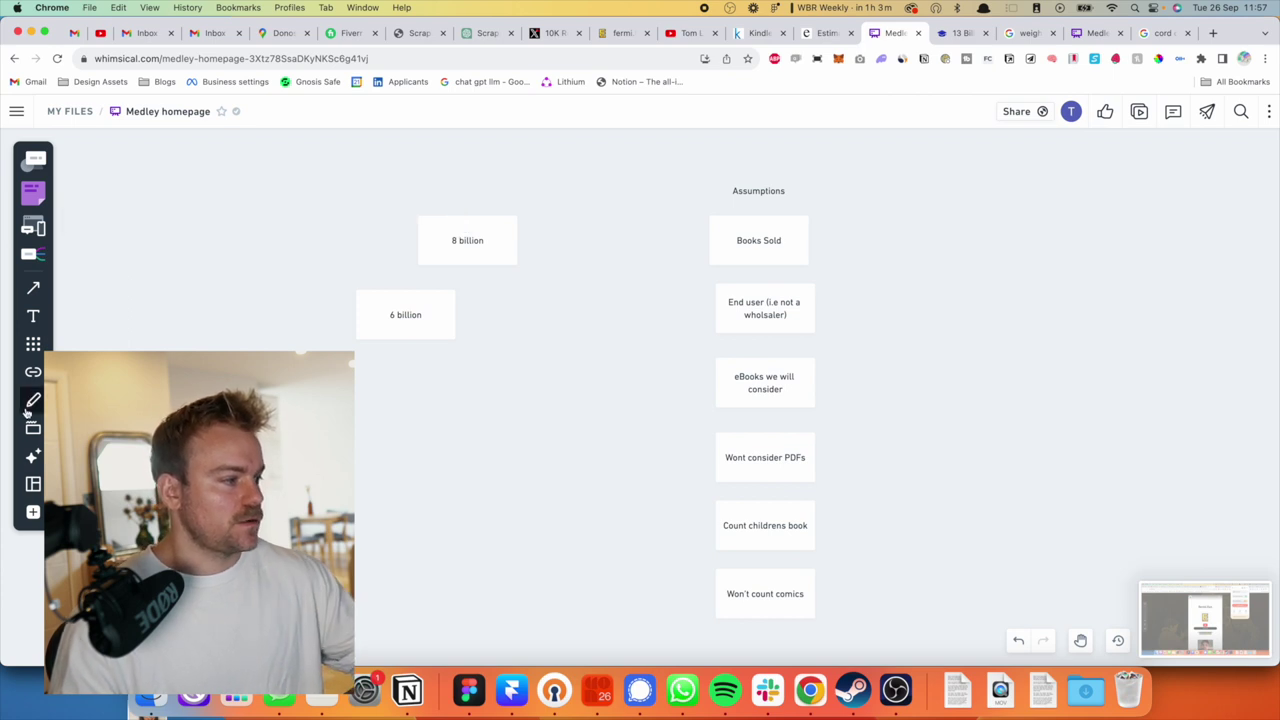
# Sketch a freehand bell curve beside the population boxes and, below it, a decaying curve crossed by one vertical and one horizontal line.
pyautogui.click(33, 399)
pyautogui.moveTo(119, 297)
pyautogui.mouseDown()
pyautogui.moveTo(186, 221)
pyautogui.moveTo(309, 292)
pyautogui.mouseUp()
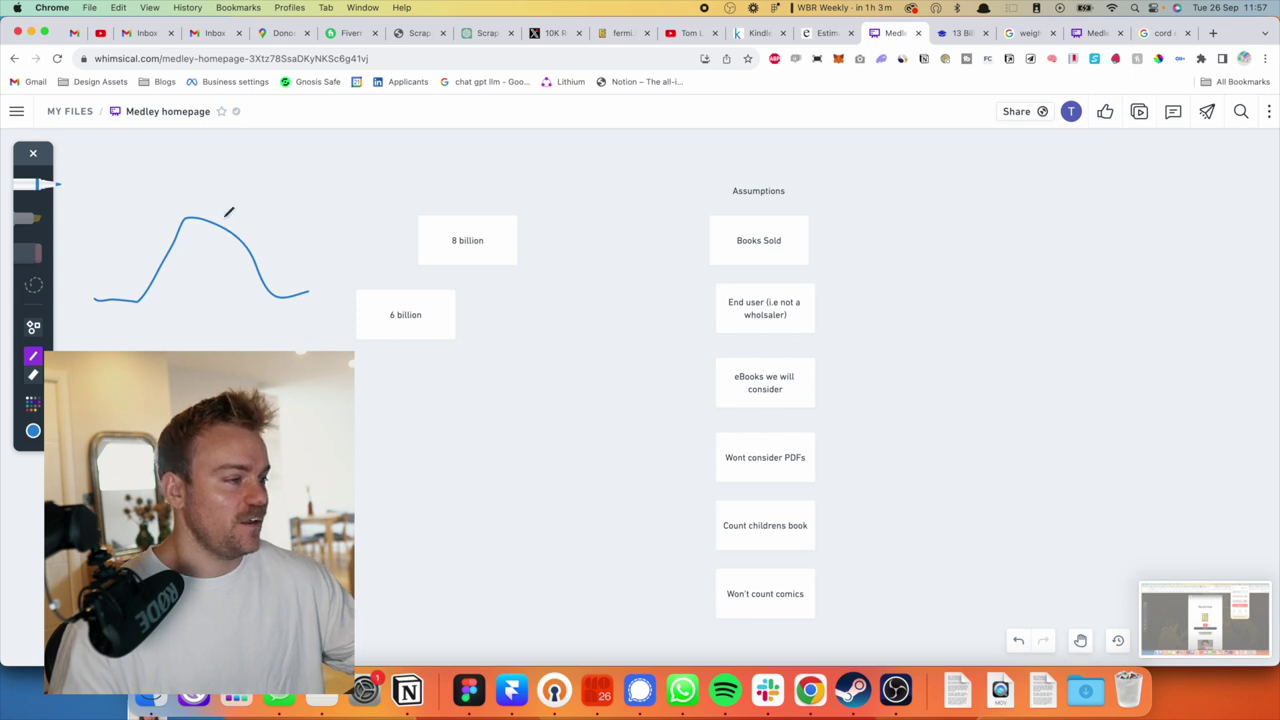
pyautogui.hscroll(-5, 208, 294)
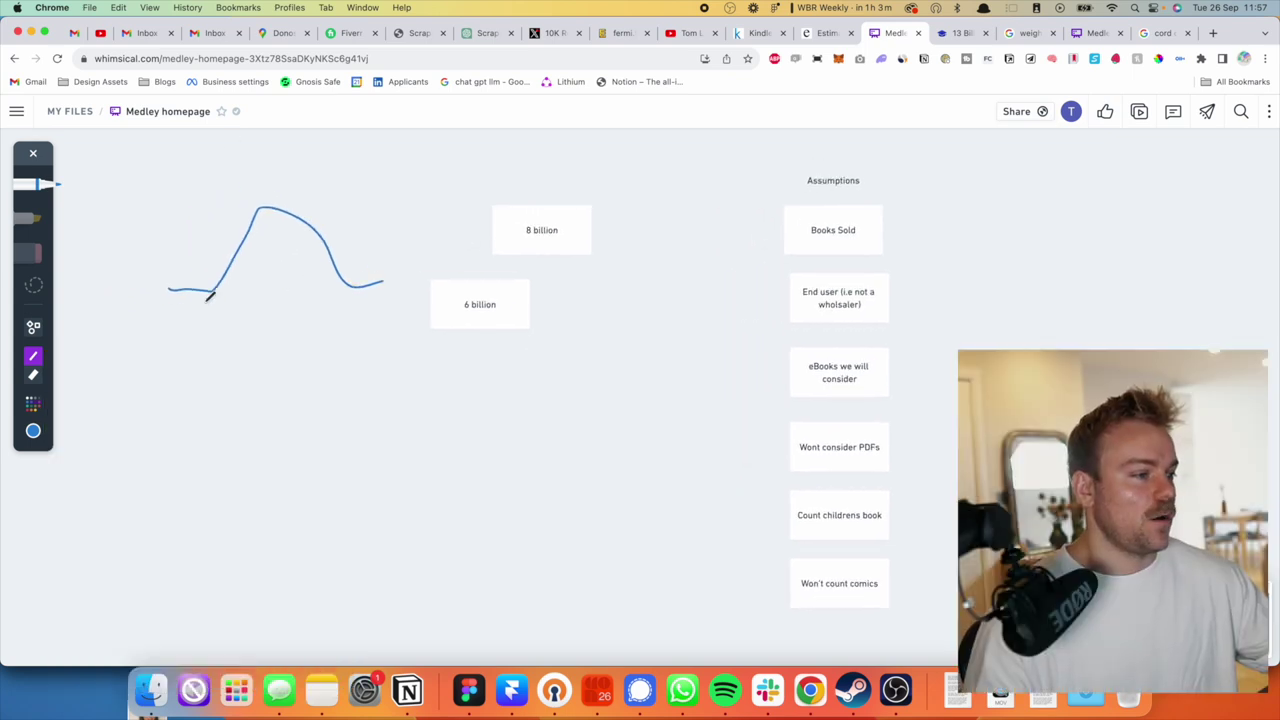
pyautogui.moveTo(167, 328)
pyautogui.mouseDown()
pyautogui.moveTo(214, 374)
pyautogui.moveTo(400, 437)
pyautogui.mouseUp()
pyautogui.moveTo(196, 327); pyautogui.dragTo(198, 458)
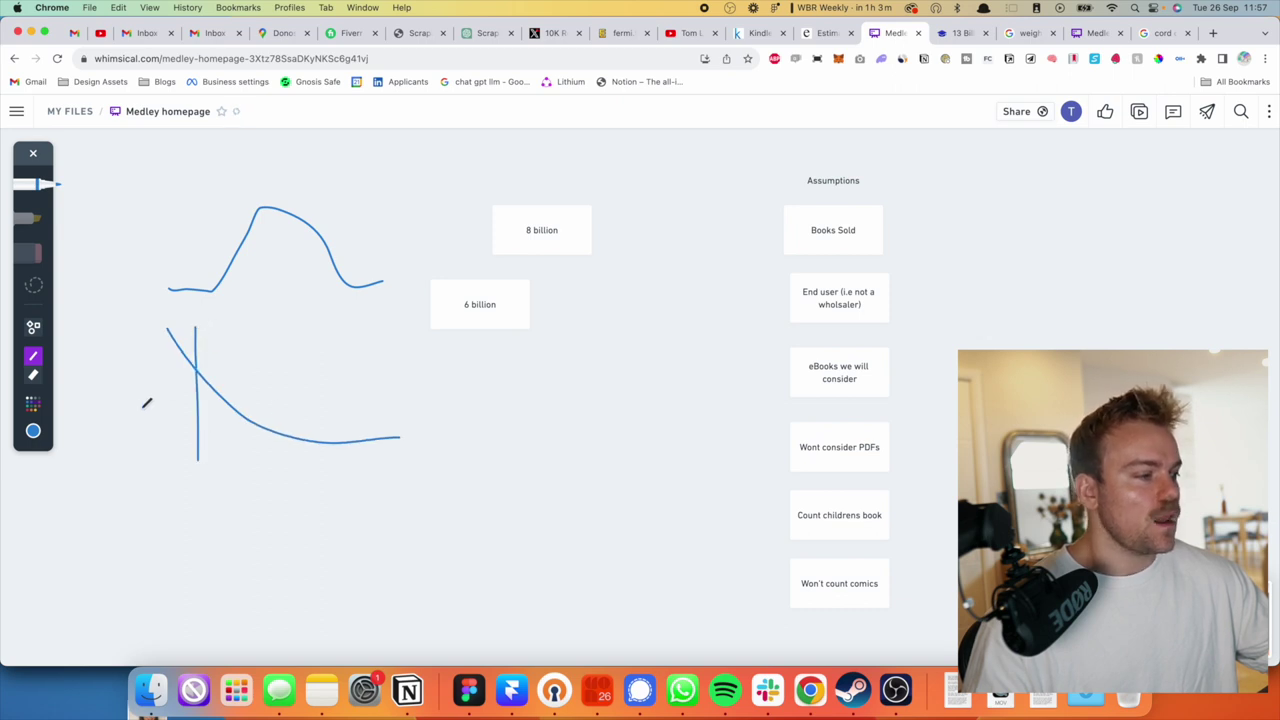
pyautogui.moveTo(142, 367); pyautogui.dragTo(312, 367)
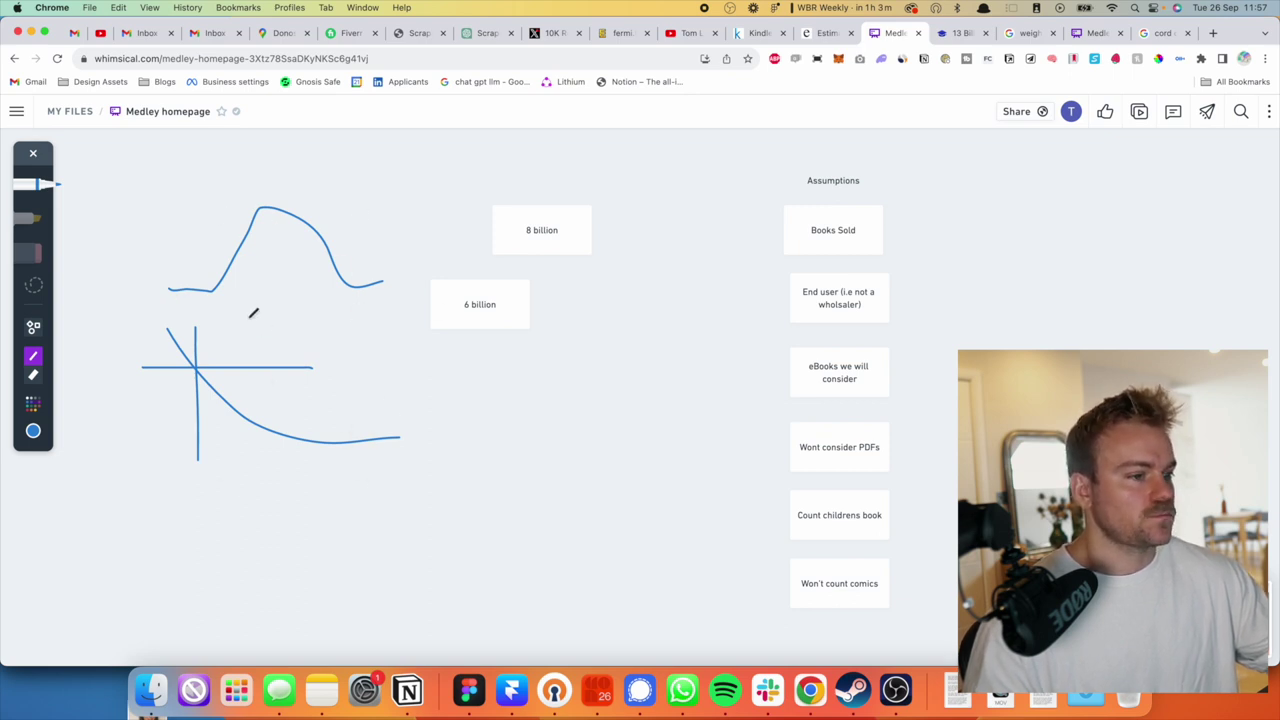
# Delete the freehand bell curve and move the decaying curve with its two crossing lines up and left into the freed space.
pyautogui.click(33, 153)
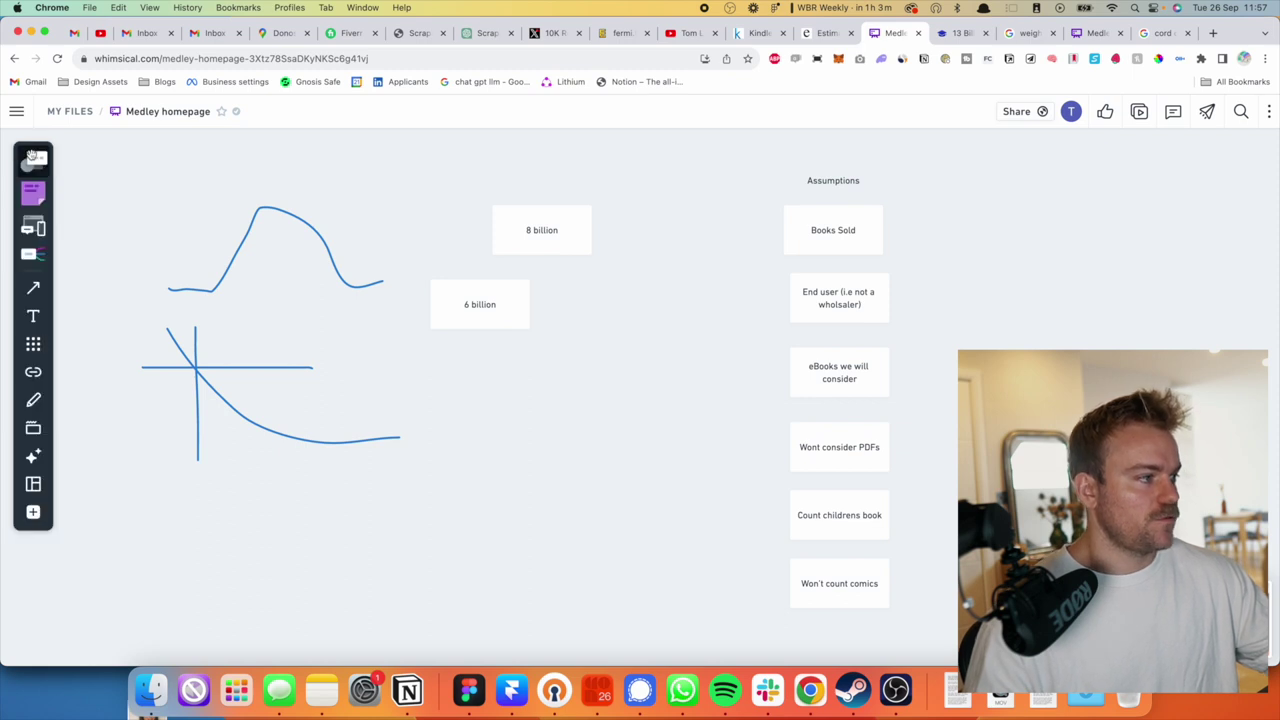
pyautogui.moveTo(163, 216); pyautogui.dragTo(294, 397)
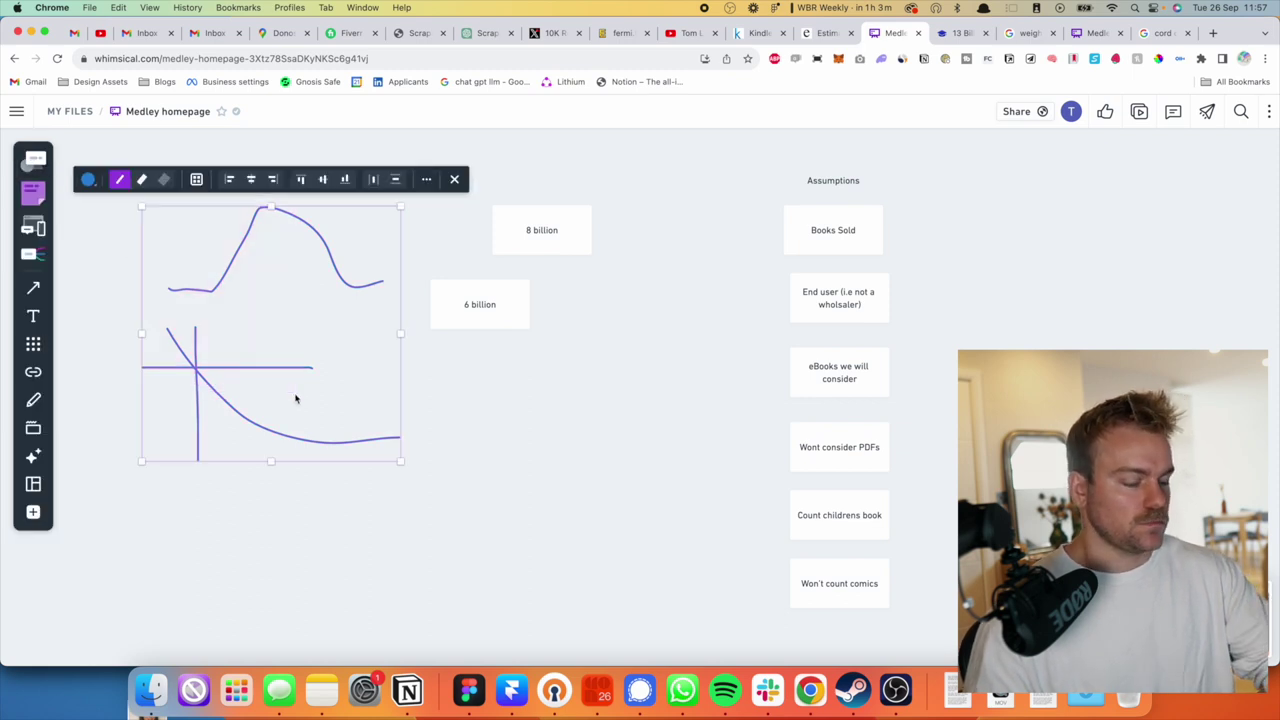
pyautogui.press('Escape')
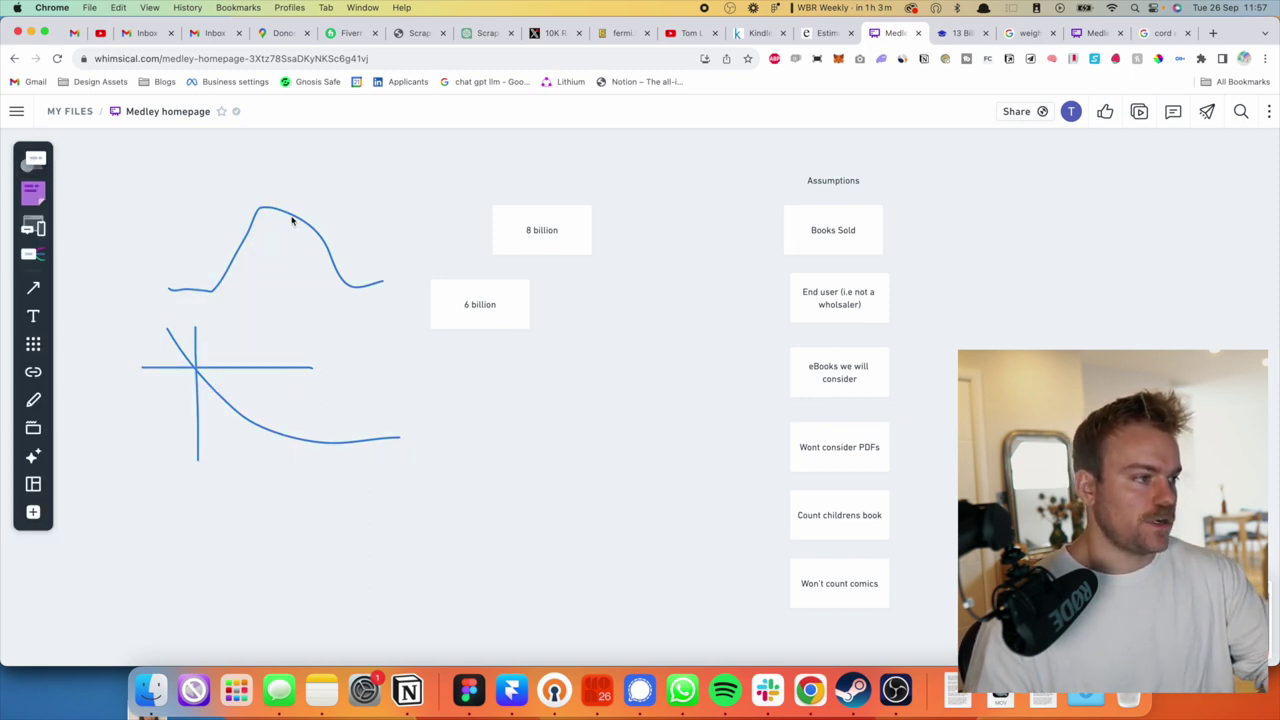
pyautogui.click(292, 220)
pyautogui.press('Delete')
pyautogui.click(237, 417)
pyautogui.moveTo(237, 417); pyautogui.dragTo(157, 283)
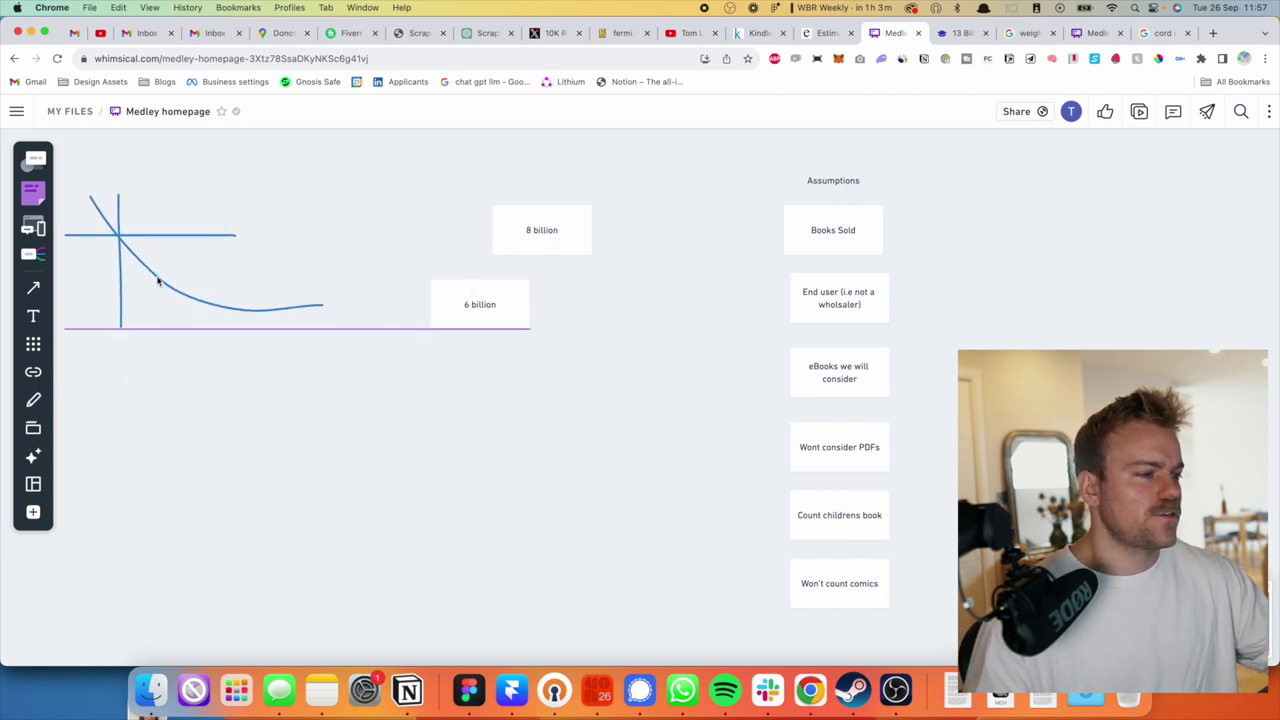
pyautogui.click(303, 443)
# Add an empty 192 x 96 rectangle below the 6 billion box and shift it well to the left of that box.
pyautogui.press('r')
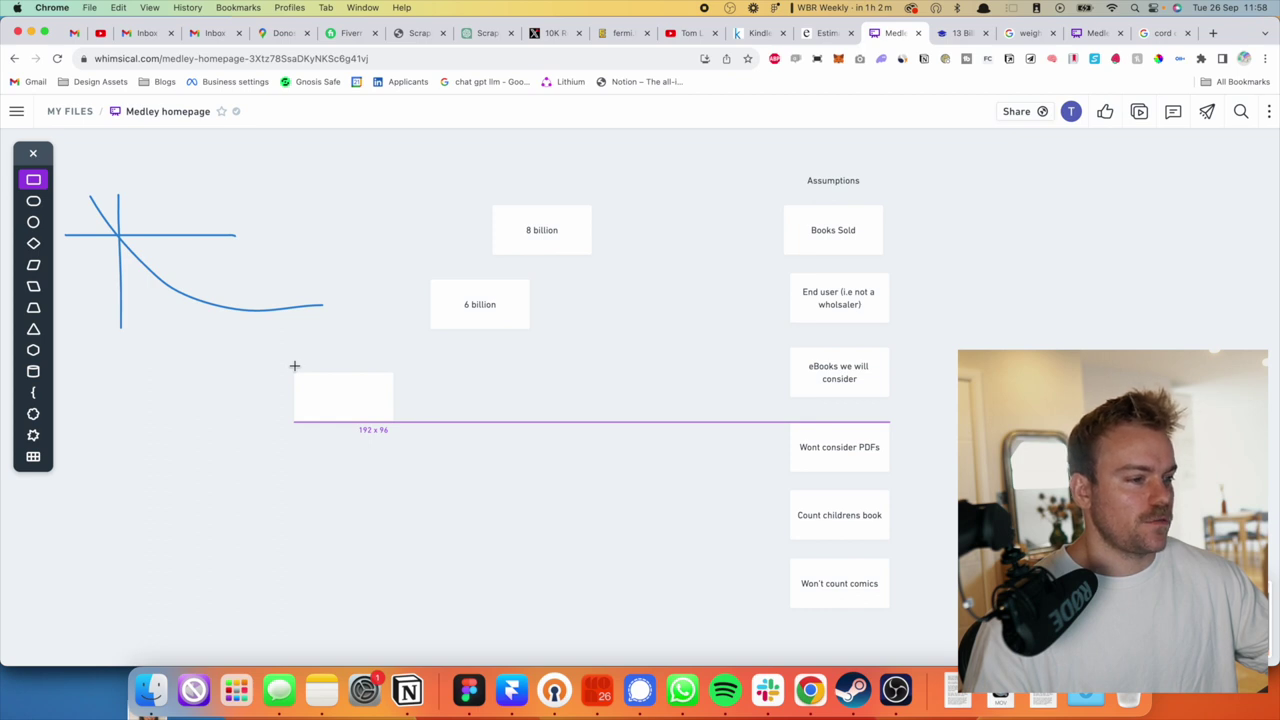
pyautogui.click(324, 364)
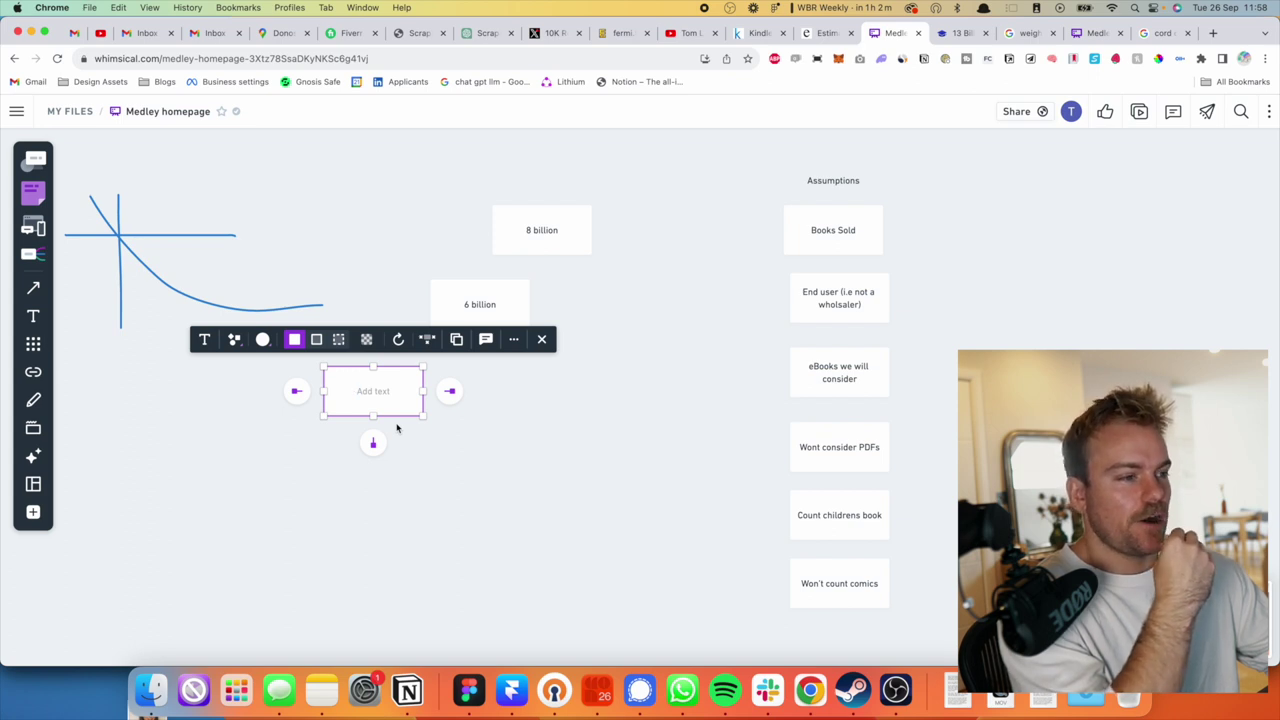
pyautogui.press('Return')
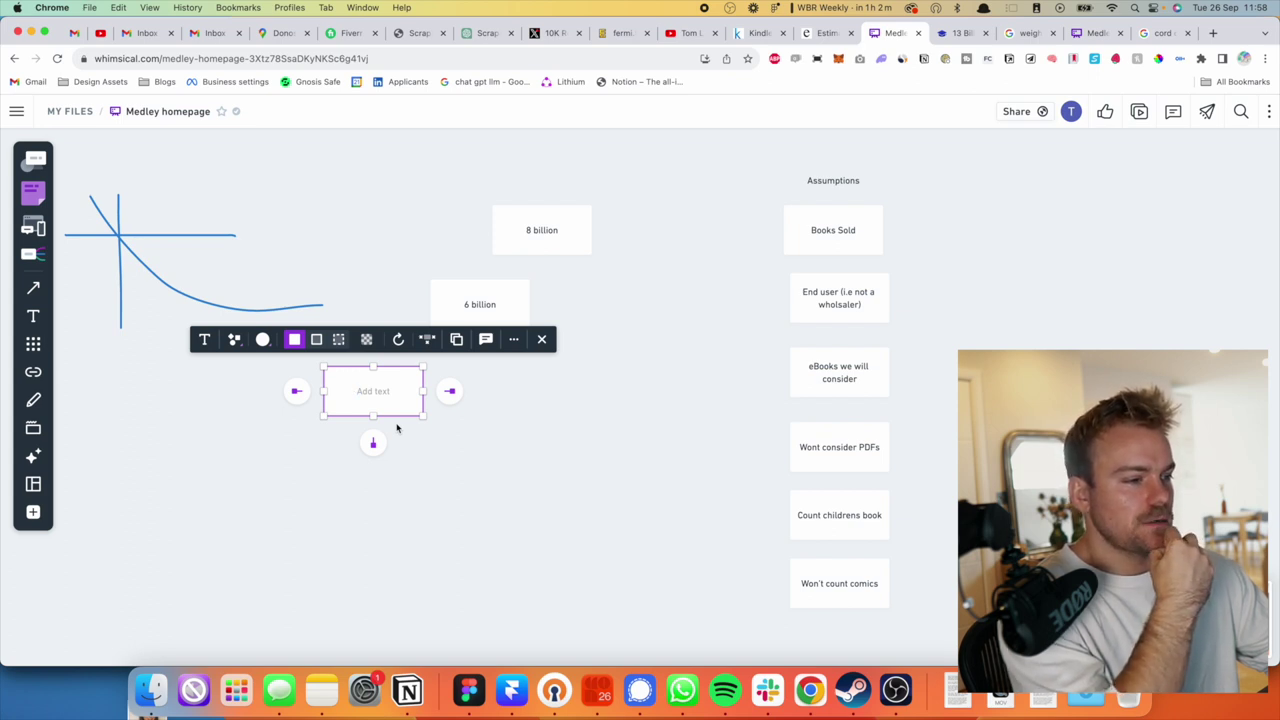
pyautogui.click(418, 514)
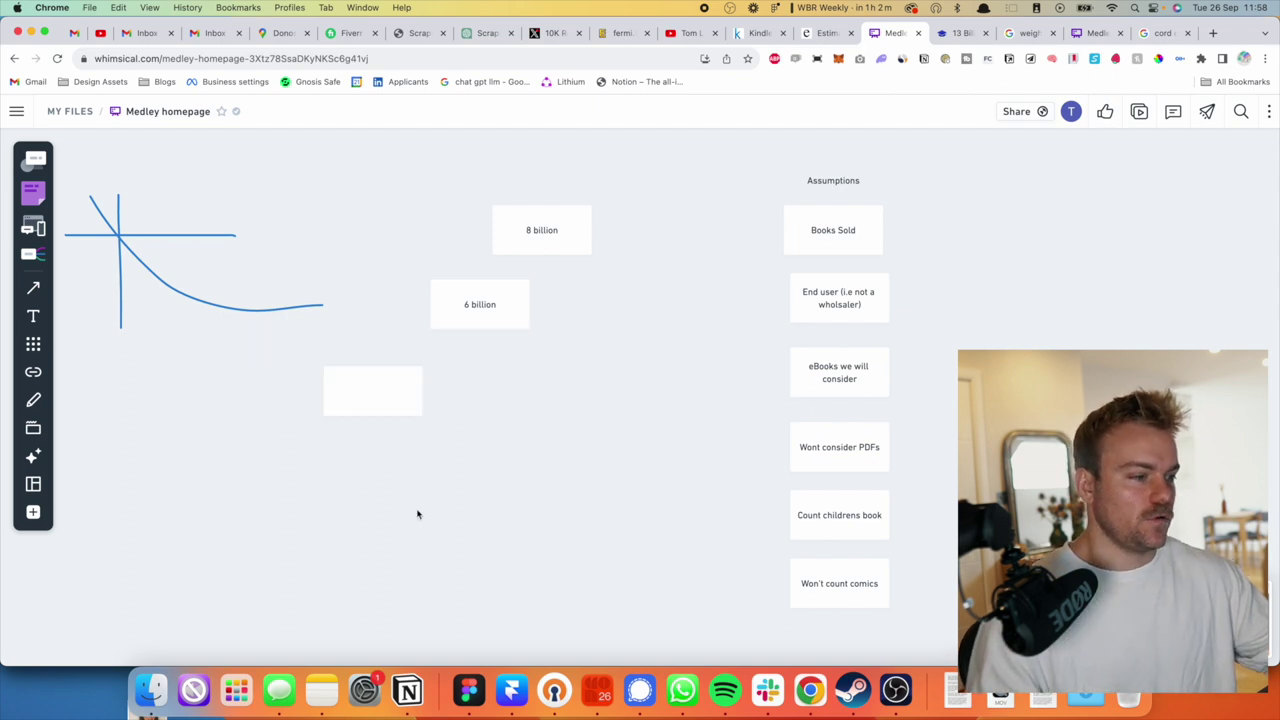
pyautogui.moveTo(380, 420); pyautogui.dragTo(314, 424)
pyautogui.click(431, 522)
# Add a 192 x 96 rectangle beneath the 6 billion box, aligned with it and level with the empty rectangle, and label it "3 billion".
pyautogui.press('r')
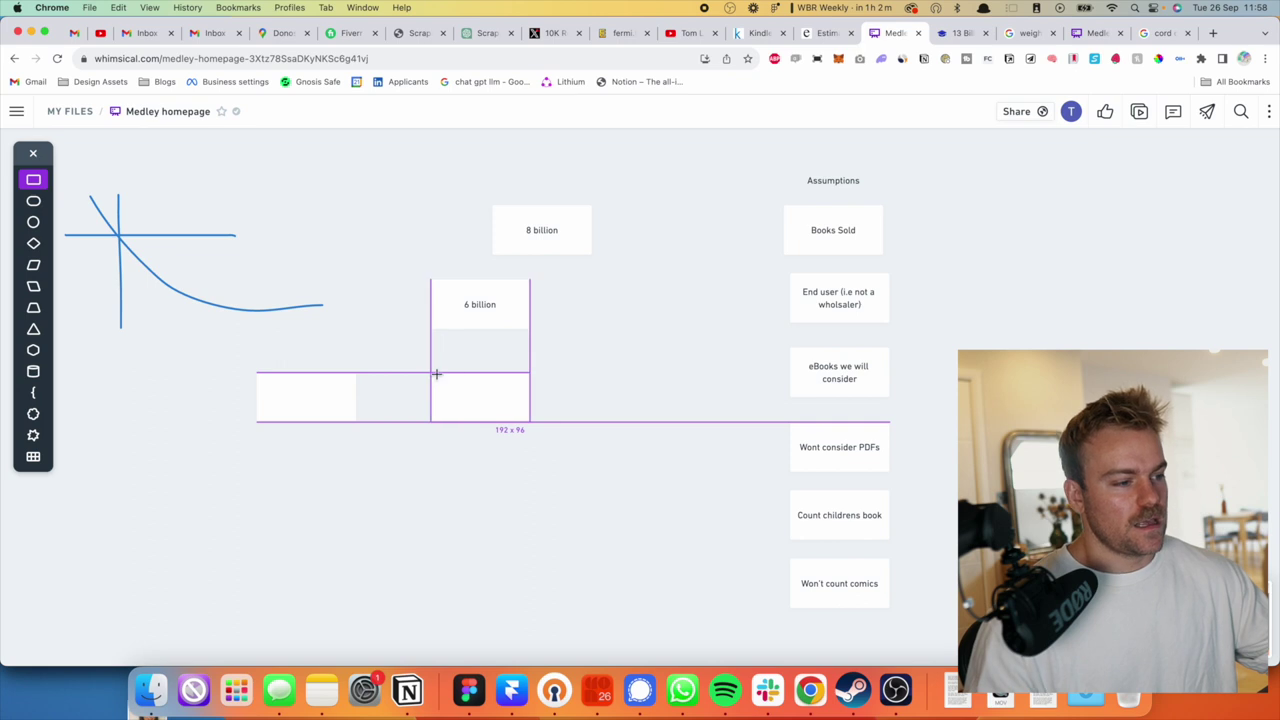
pyautogui.click(432, 374)
pyautogui.write('4 billion')
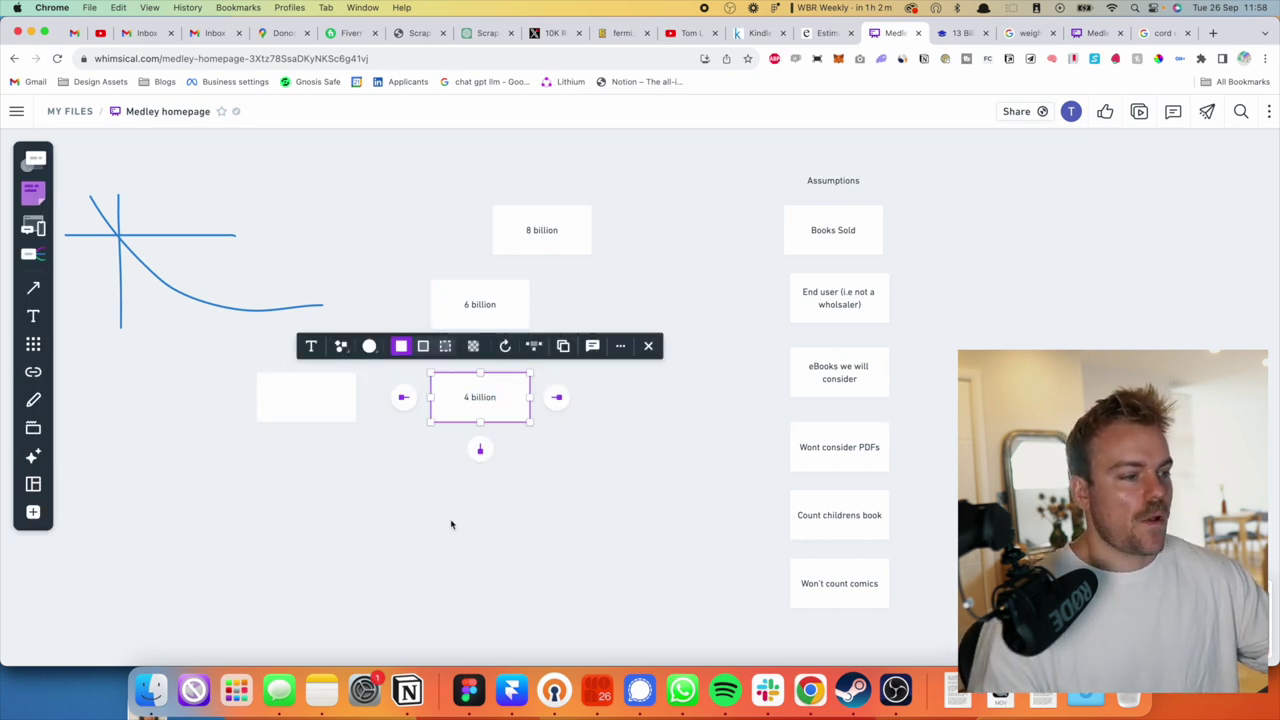
pyautogui.click(468, 397)
pyautogui.press('BackSpace')
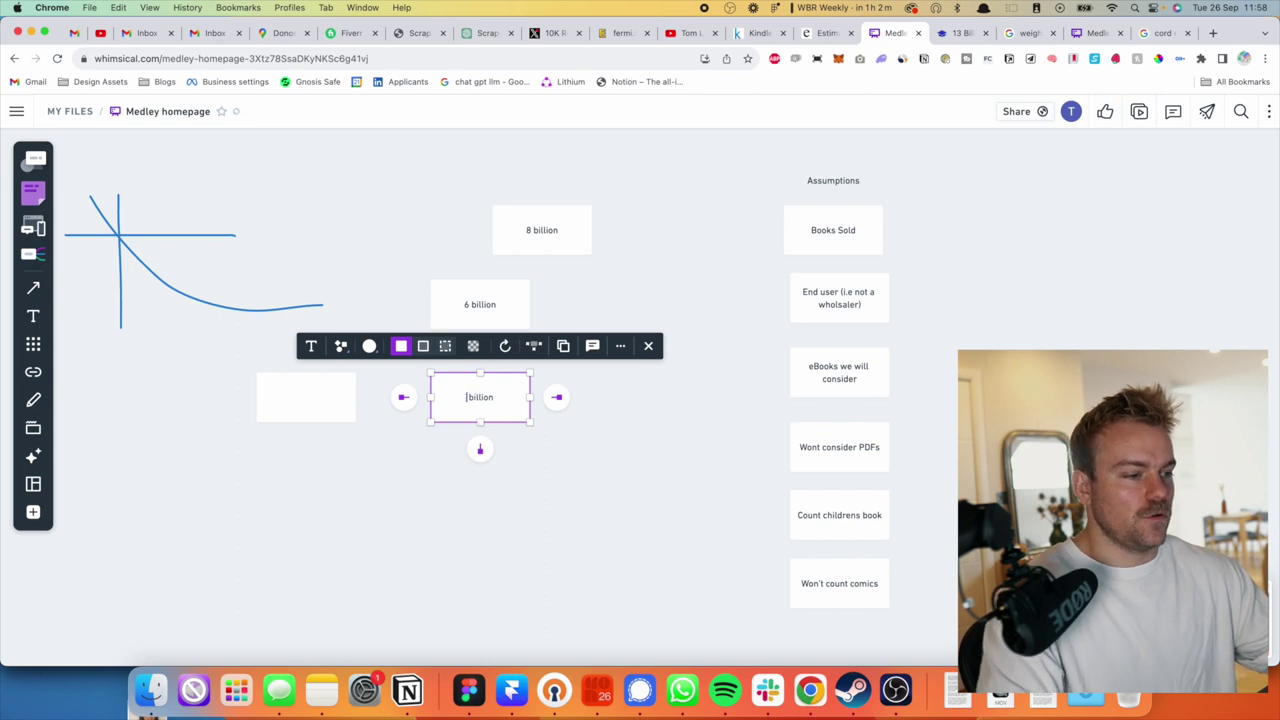
pyautogui.write('3')
pyautogui.click(409, 557)
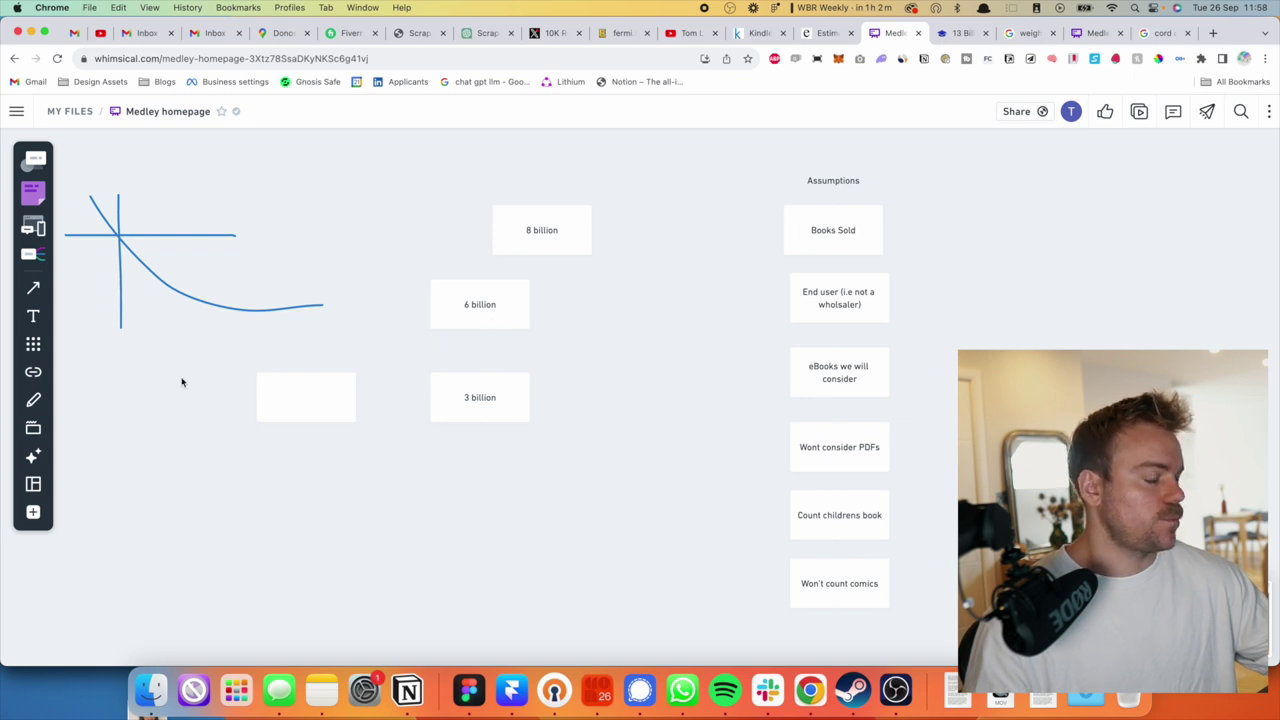
# Move the empty rectangle beneath the 3 billion box, aligned with it, and label it "2.5 billion".
pyautogui.hscroll(-1, 243, 380)
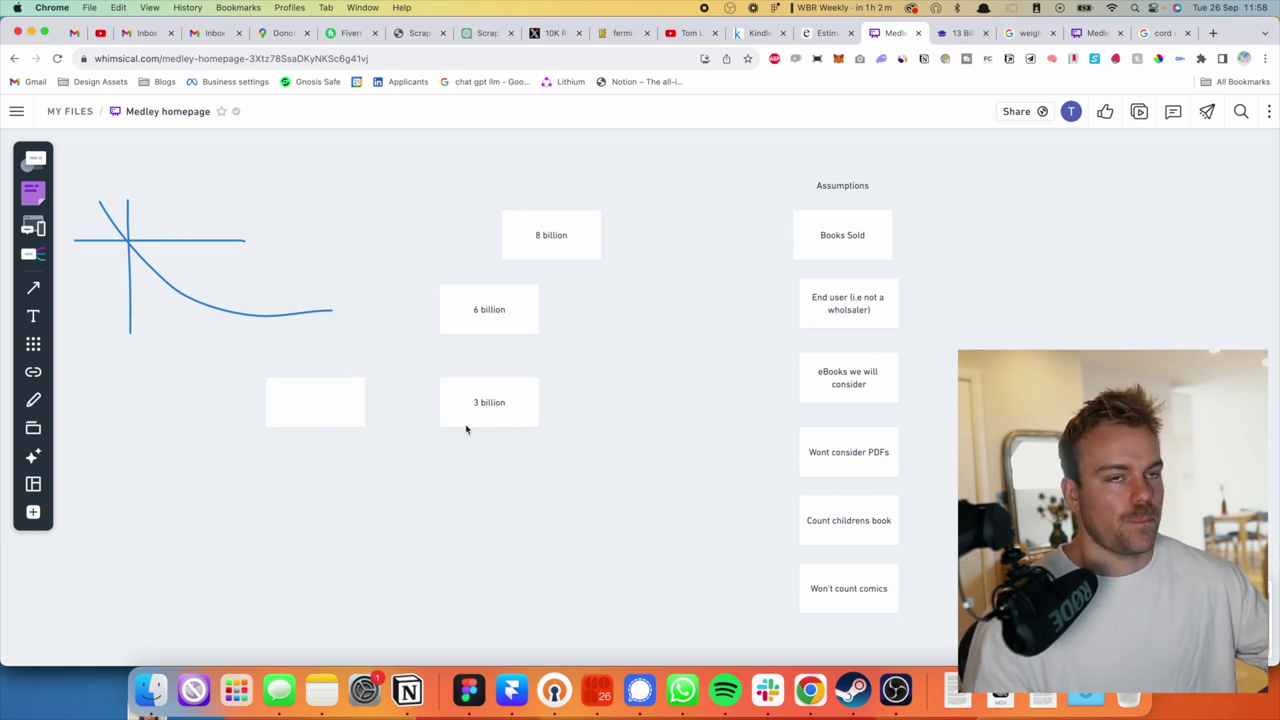
pyautogui.moveTo(500, 409)
pyautogui.mouseDown()
pyautogui.moveTo(479, 410)
pyautogui.moveTo(497, 409)
pyautogui.mouseUp()
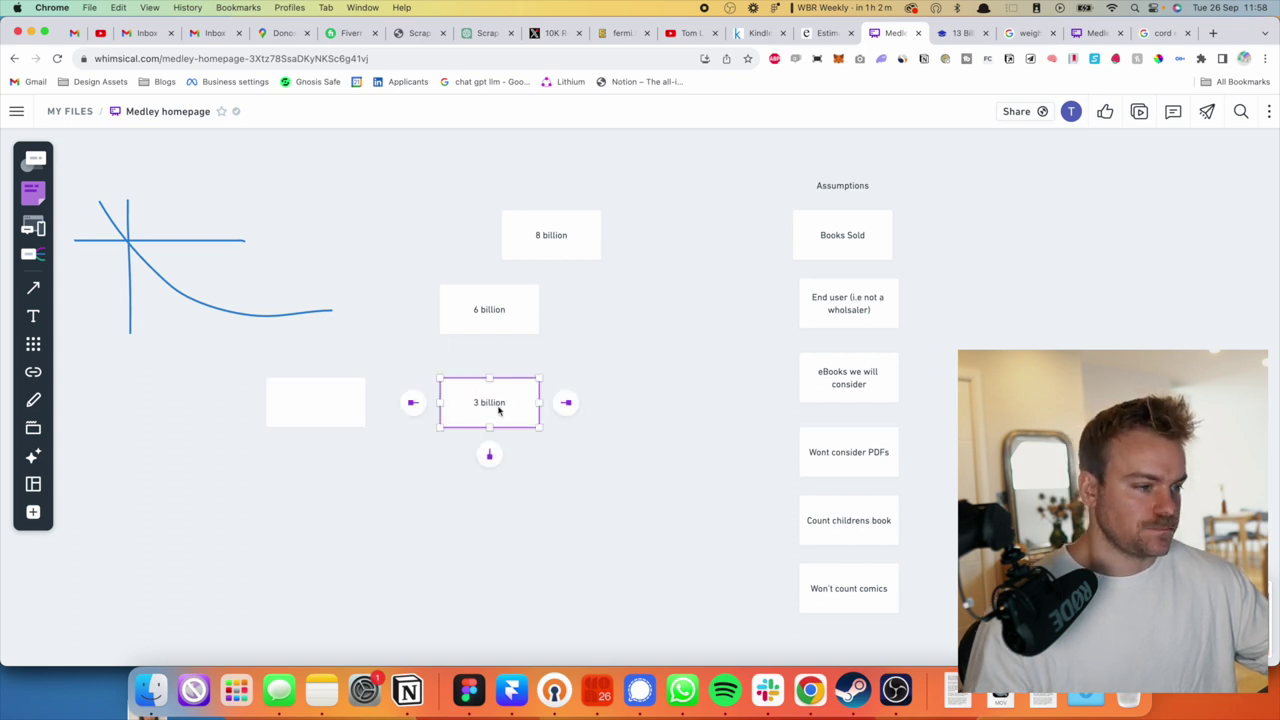
pyautogui.click(465, 513)
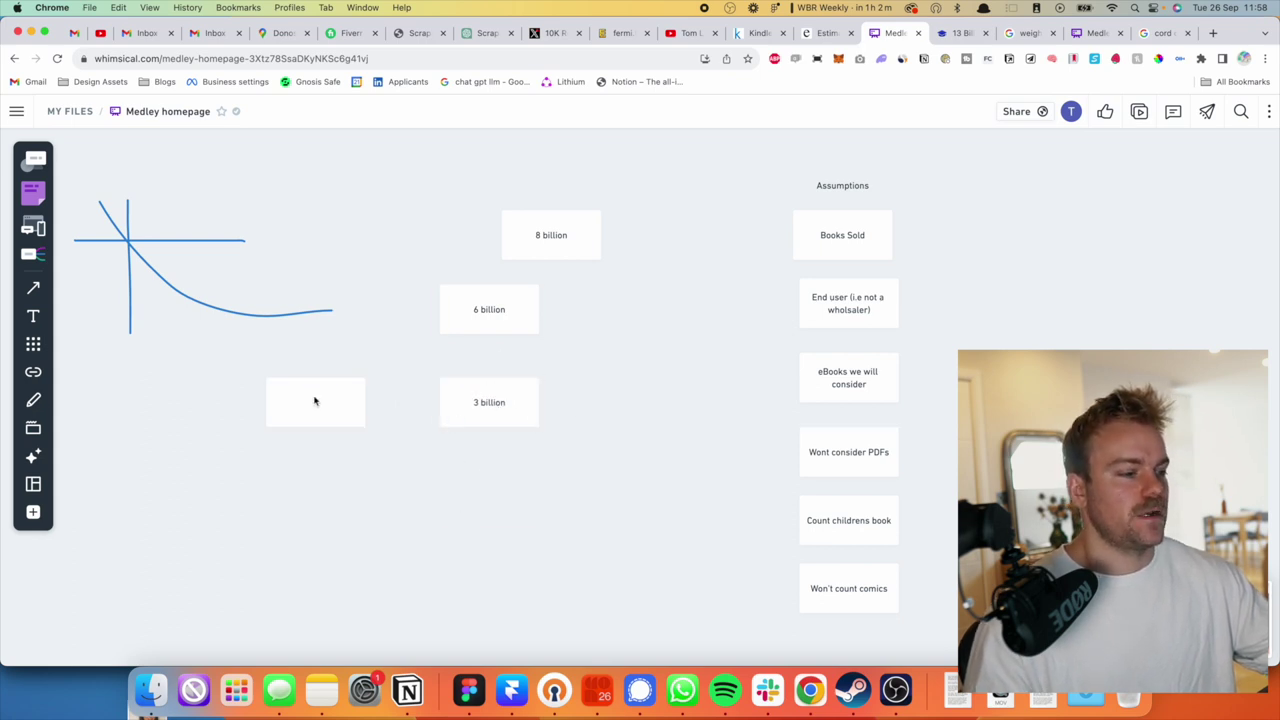
pyautogui.moveTo(314, 401); pyautogui.dragTo(494, 500)
pyautogui.click(489, 486)
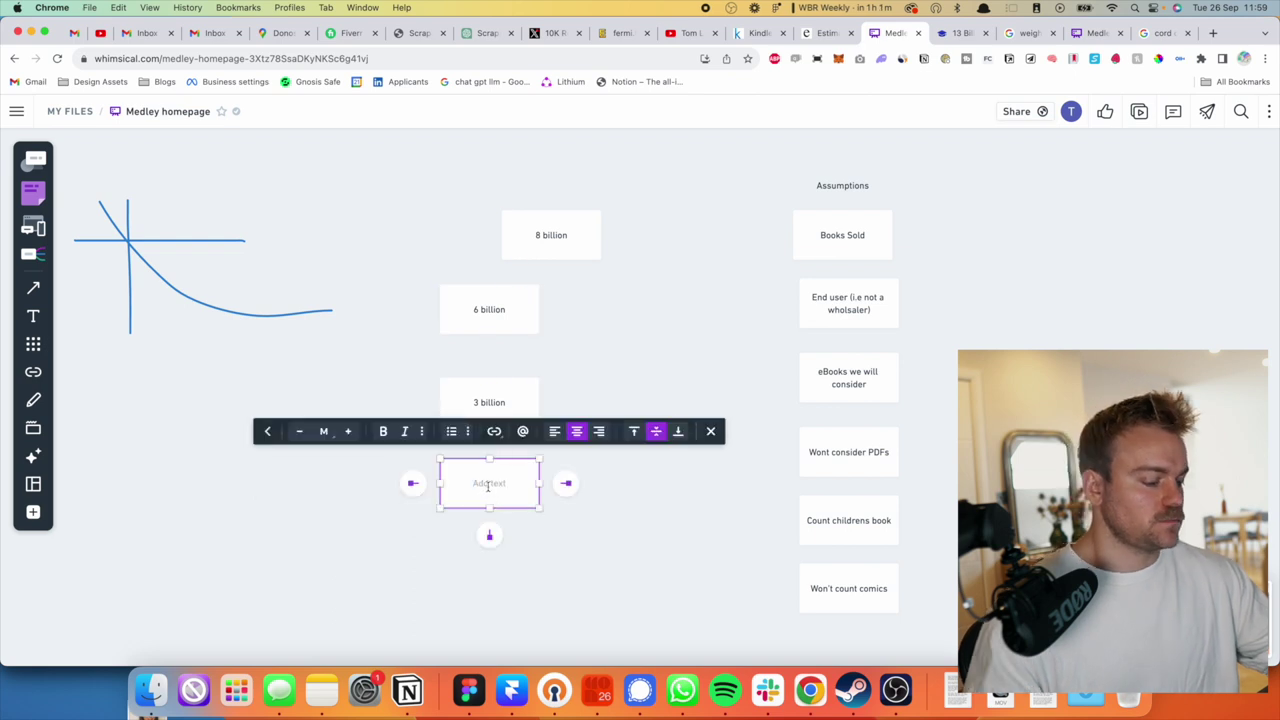
pyautogui.write('2.5 bill')
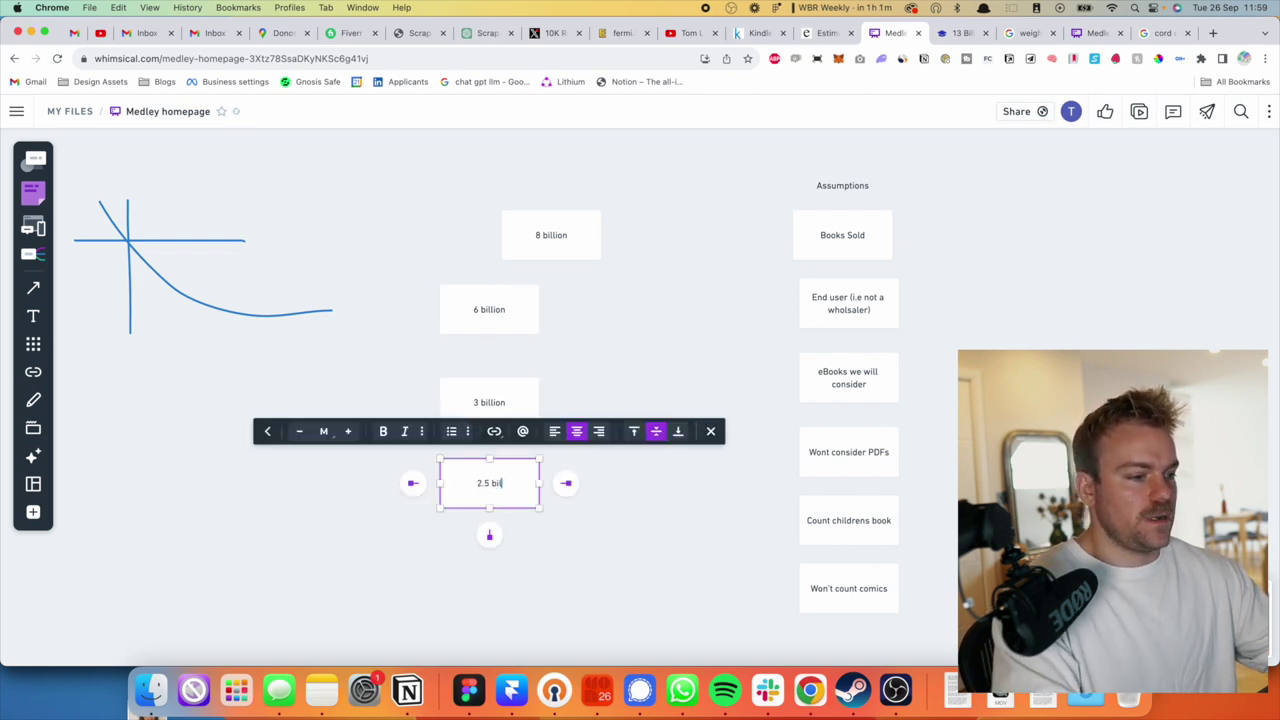
pyautogui.write('ion')
pyautogui.click(397, 557)
# Shift the 2.5 billion box left and slightly down so it sits diagonally below the 3 billion box.
pyautogui.scroll(-1, 480, 478)
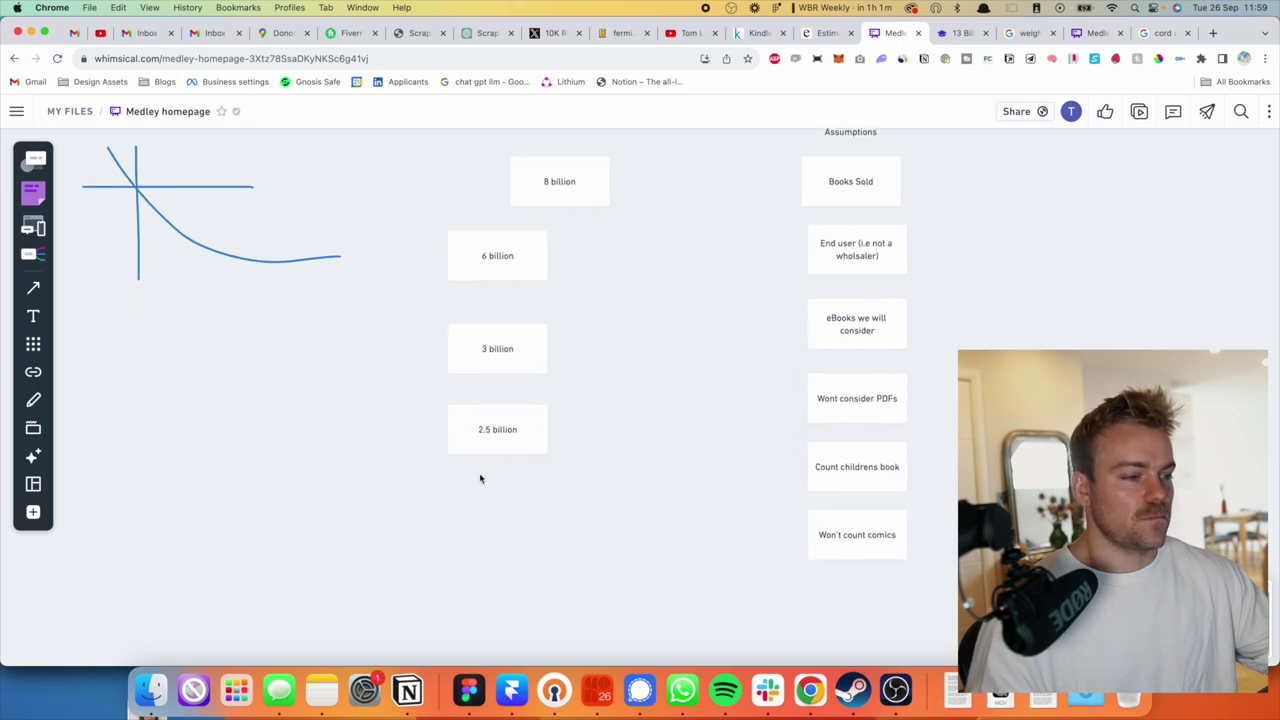
pyautogui.press('s')
pyautogui.press('Escape')
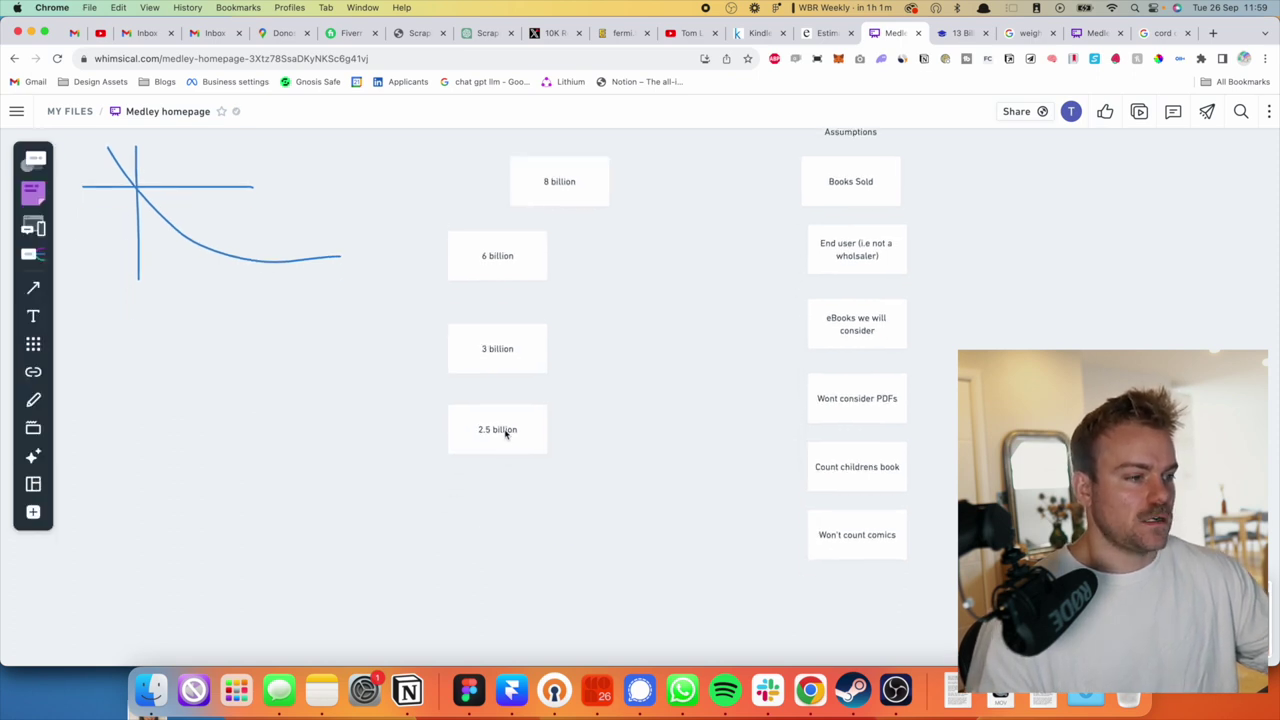
pyautogui.moveTo(505, 433); pyautogui.dragTo(443, 445)
# Add the text "1 book" beneath the 2.5 billion box and centre it under the box.
pyautogui.press('s')
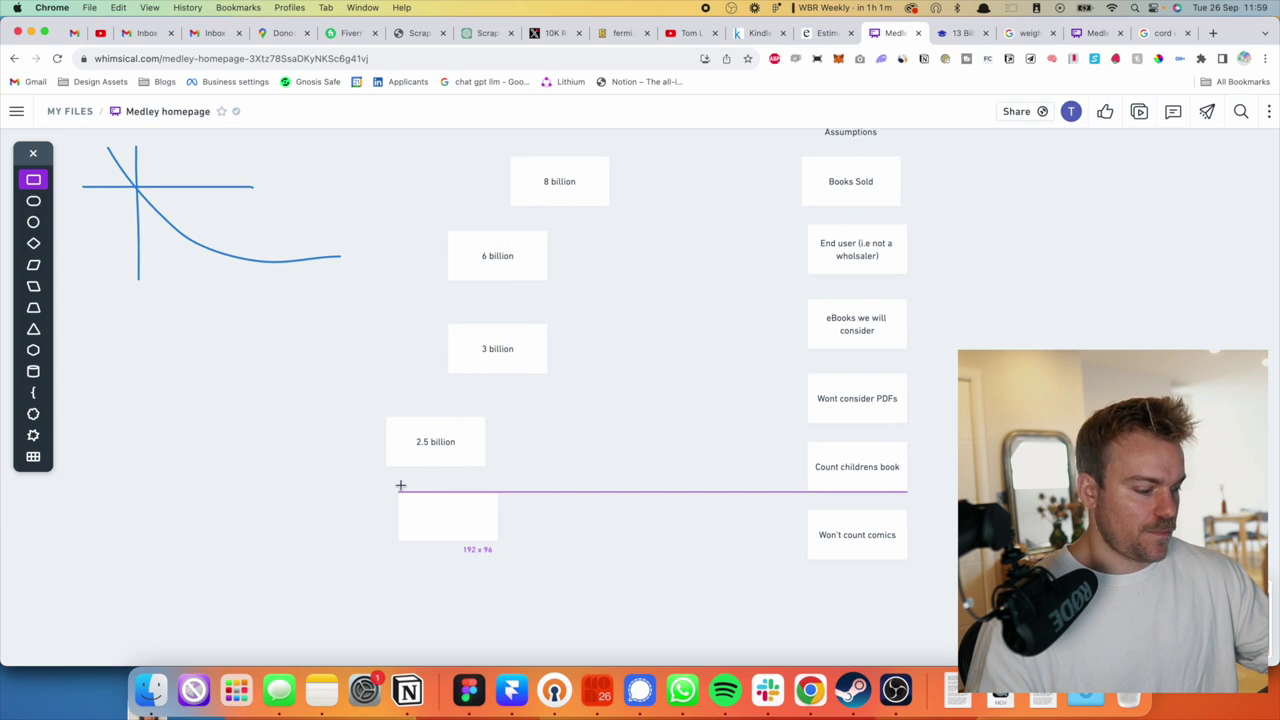
pyautogui.press('t')
pyautogui.click(400, 485)
pyautogui.write('1 book')
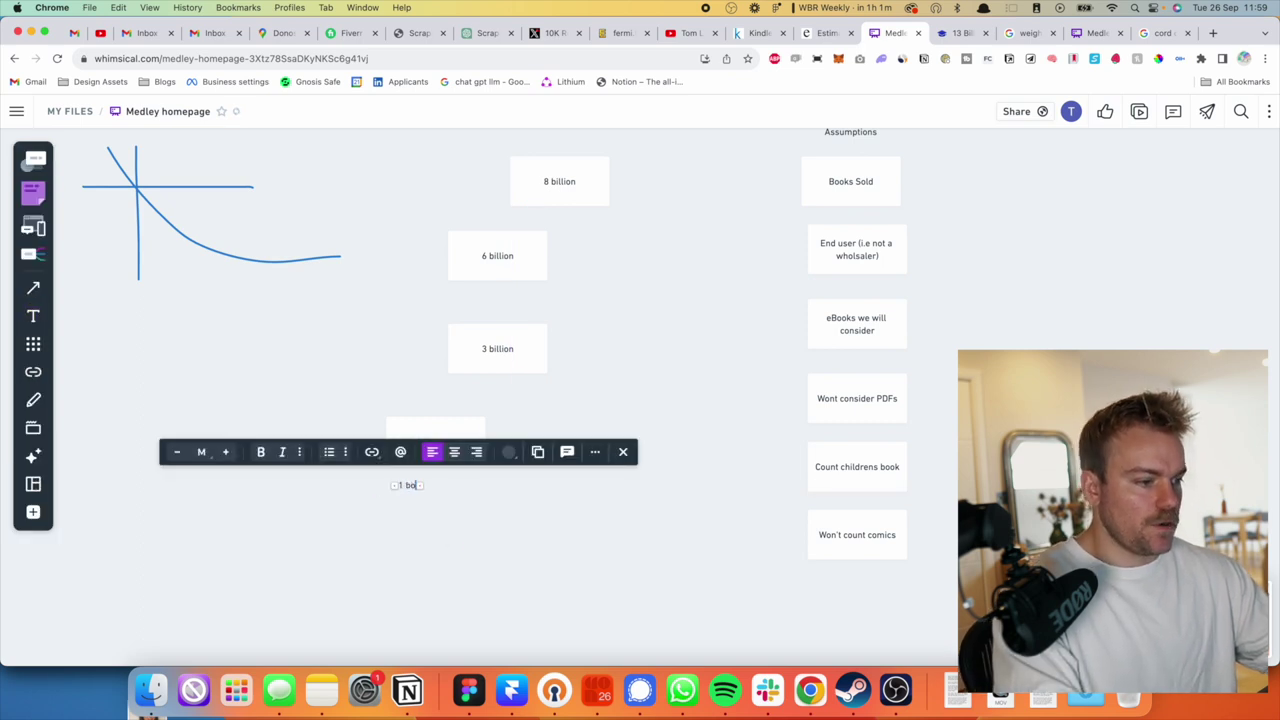
pyautogui.click(392, 555)
pyautogui.moveTo(407, 487); pyautogui.dragTo(430, 488)
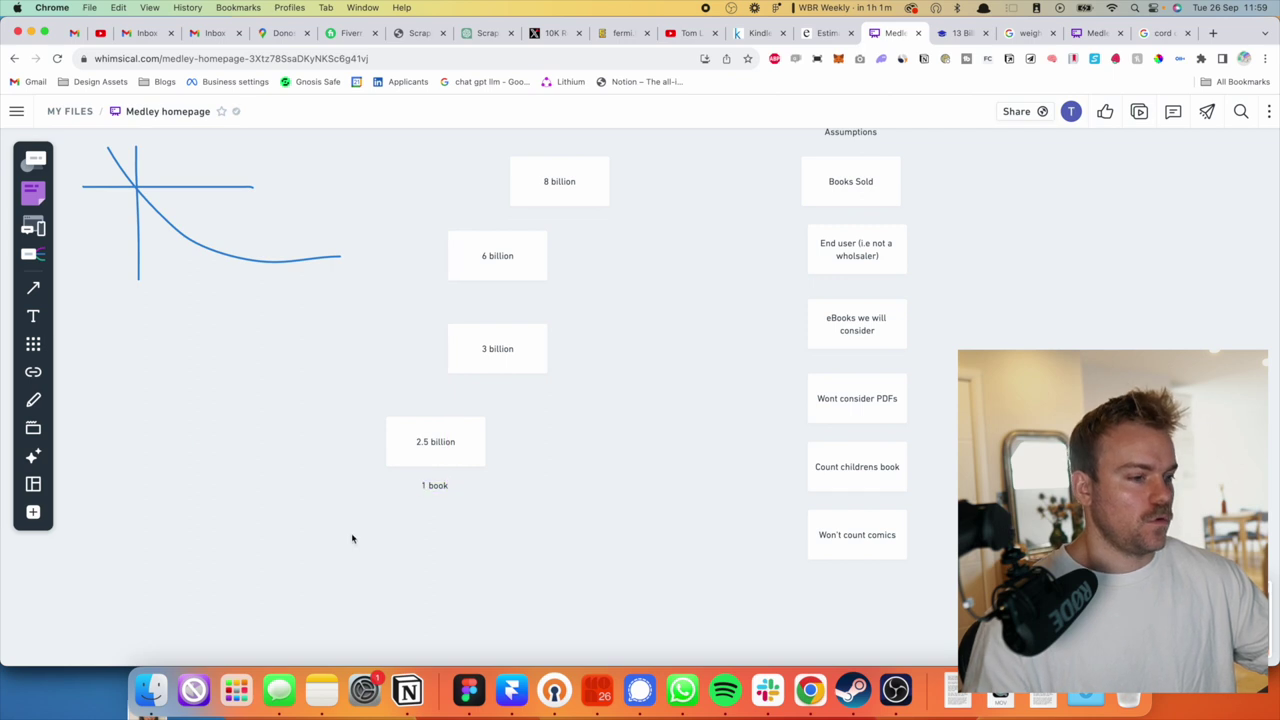
# Add a rectangle to the left of the 2.5 billion box, level with it, and label it "500m".
pyautogui.hscroll(-2, 352, 539)
pyautogui.press('s')
pyautogui.click(280, 430)
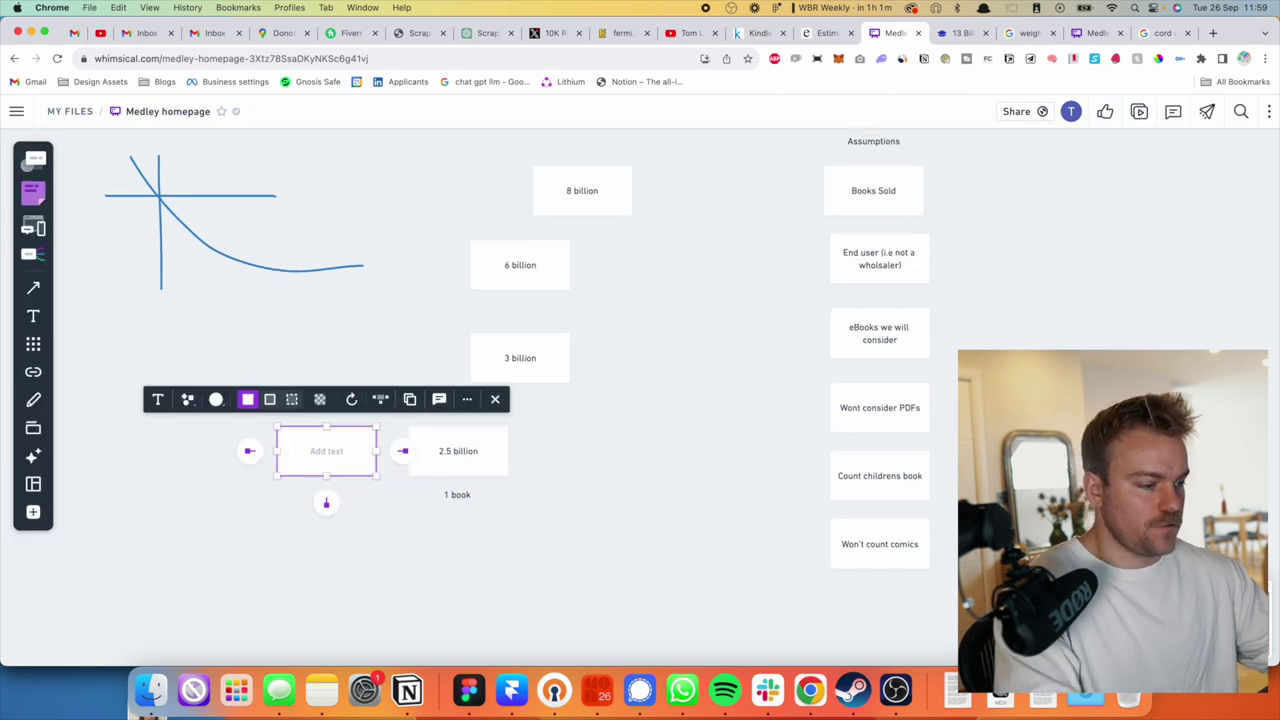
pyautogui.write('500m')
pyautogui.click(254, 569)
# Add a rectangle below and to the left of the 500m box and label it "100m".
pyautogui.hscroll(-2, 260, 540)
pyautogui.scroll(-1, 260, 540)
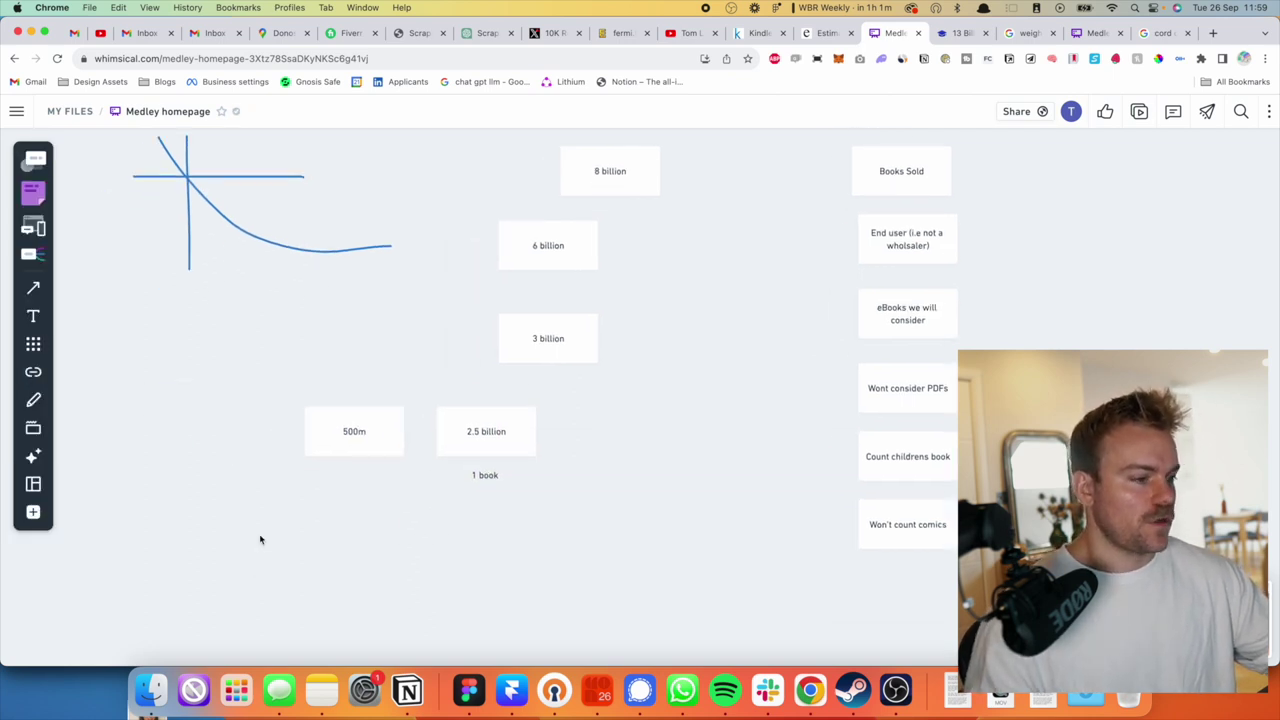
pyautogui.press('s')
pyautogui.click(217, 486)
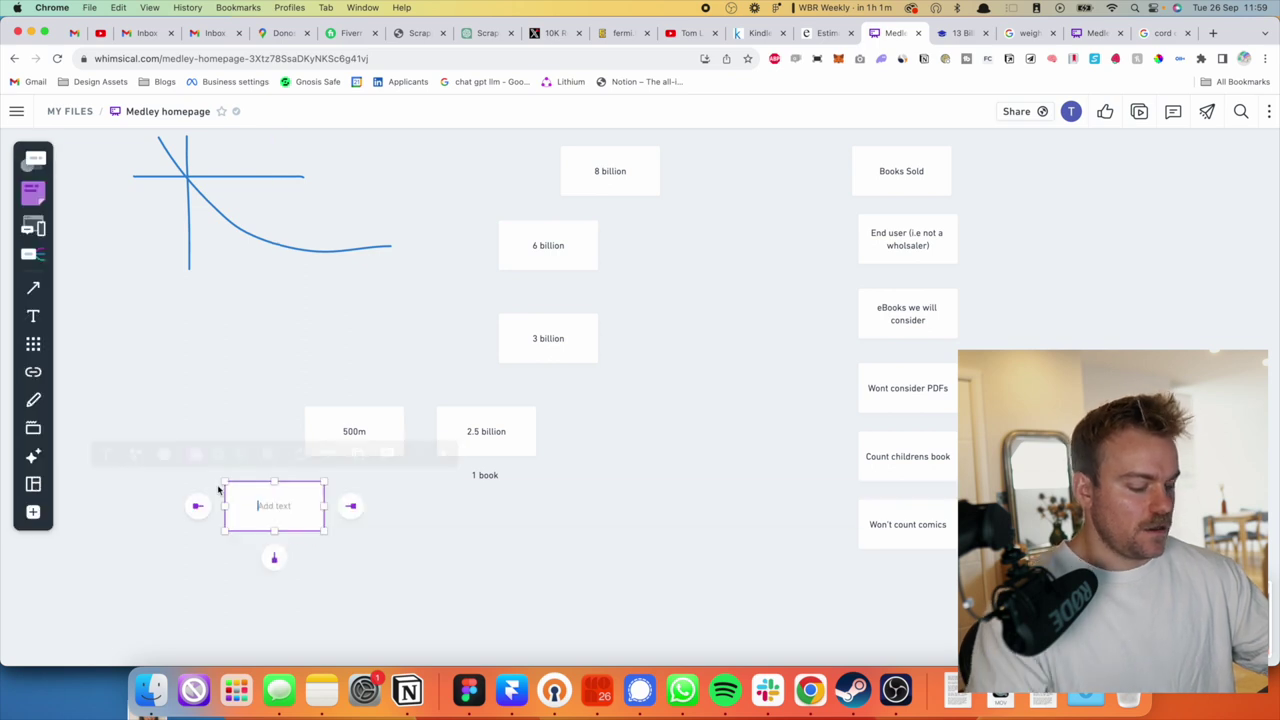
pyautogui.write('100m')
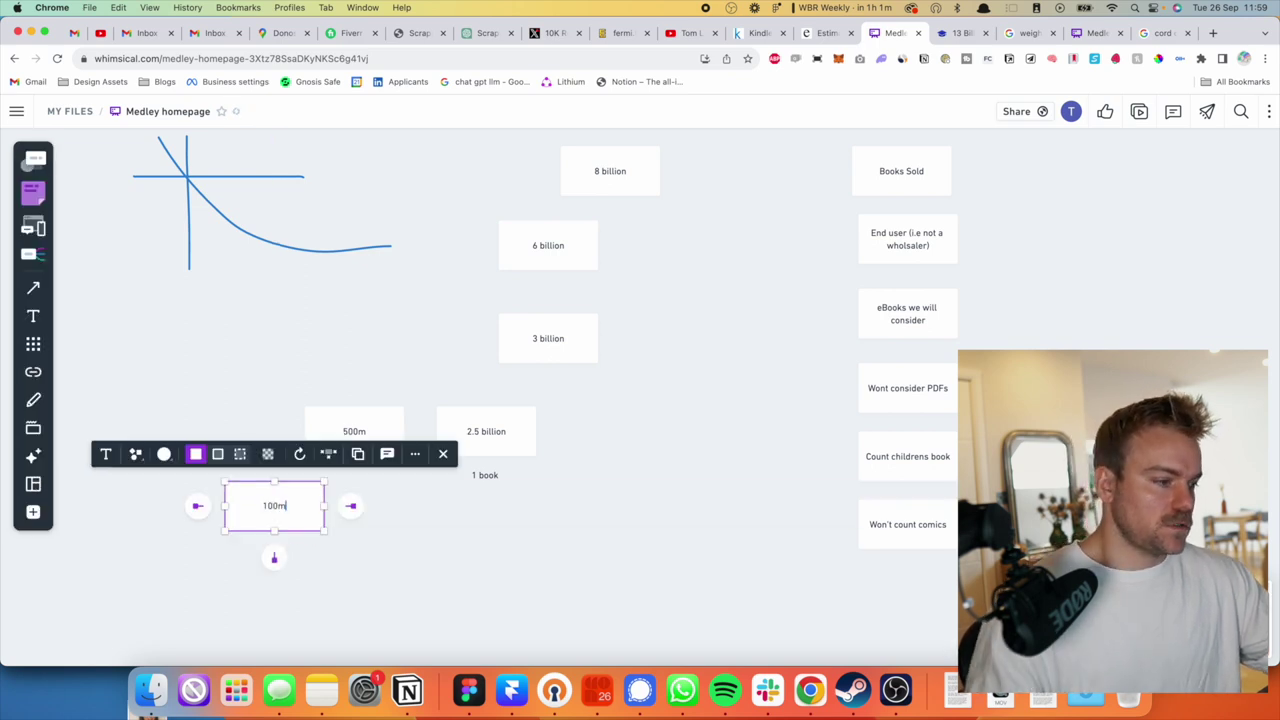
# Add a rectangle directly below the 100m box, aligned with it, and label it "20+".
pyautogui.click(166, 577)
pyautogui.scroll(-2, 166, 577)
pyautogui.hscroll(-1, 166, 577)
pyautogui.press('t')
pyautogui.press('s')
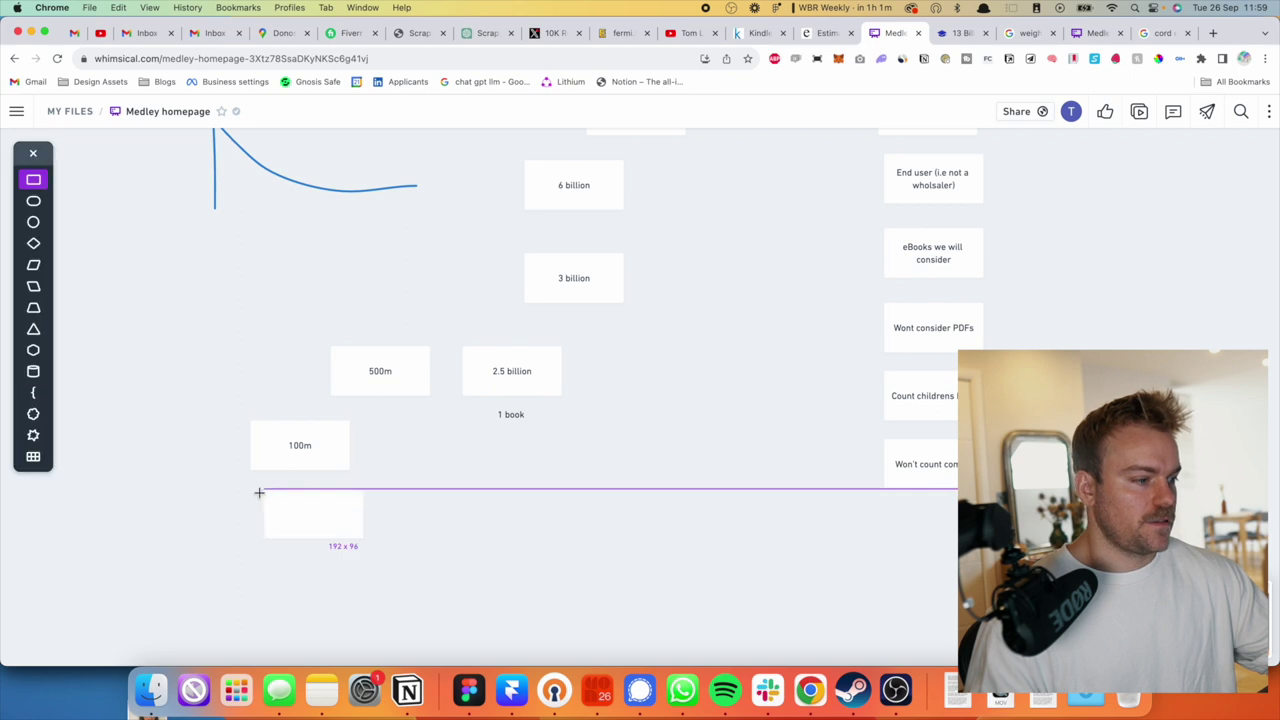
pyautogui.click(251, 499)
pyautogui.write('2')
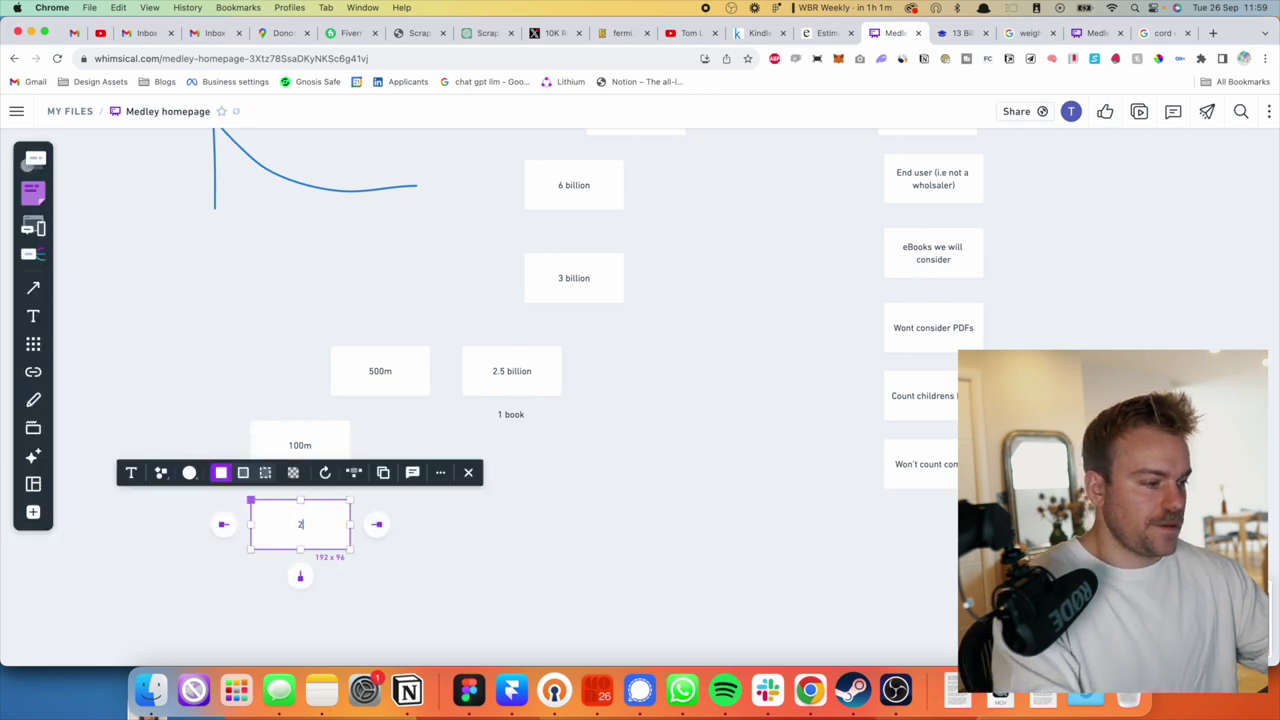
pyautogui.write('0+')
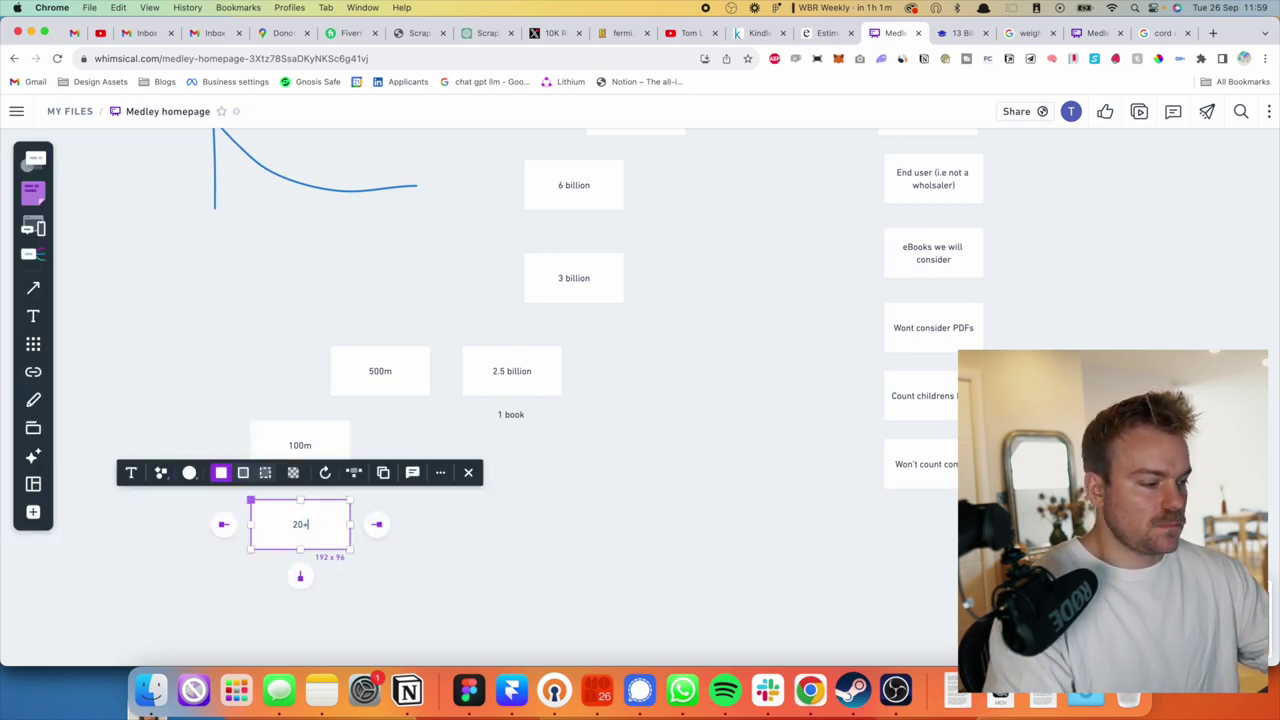
pyautogui.click(193, 547)
# Add a rectangle to the right of the 100m box, level with it, and label it "400m".
pyautogui.press('r')
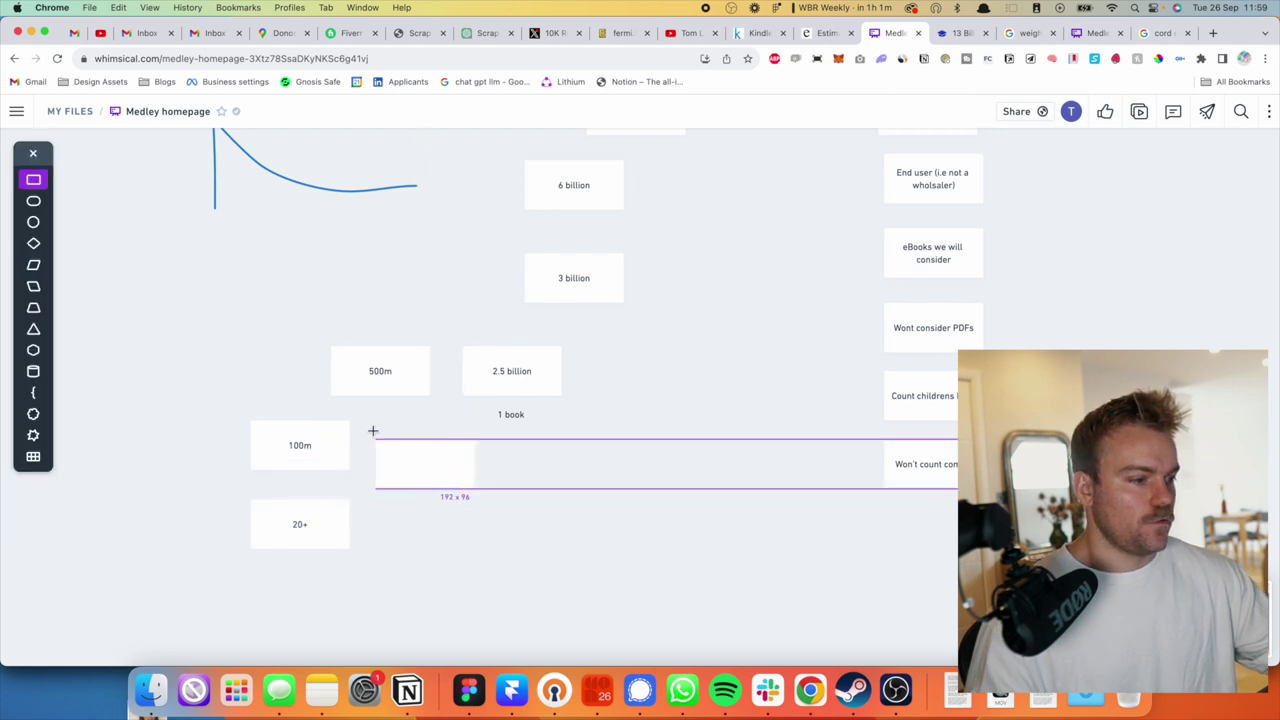
pyautogui.click(366, 423)
pyautogui.write('400m')
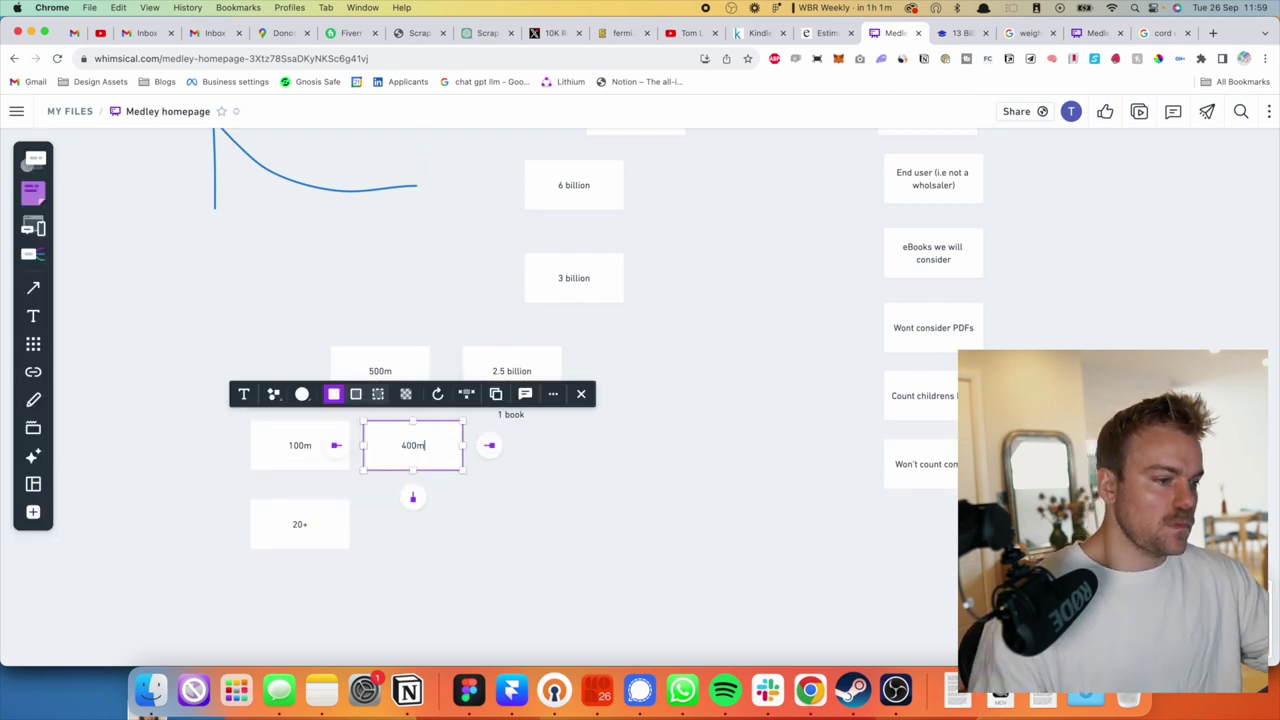
pyautogui.click(425, 536)
# Add a rectangle beneath the 400m box, level with the 20+ box, and label it "5 books a year".
pyautogui.press('r')
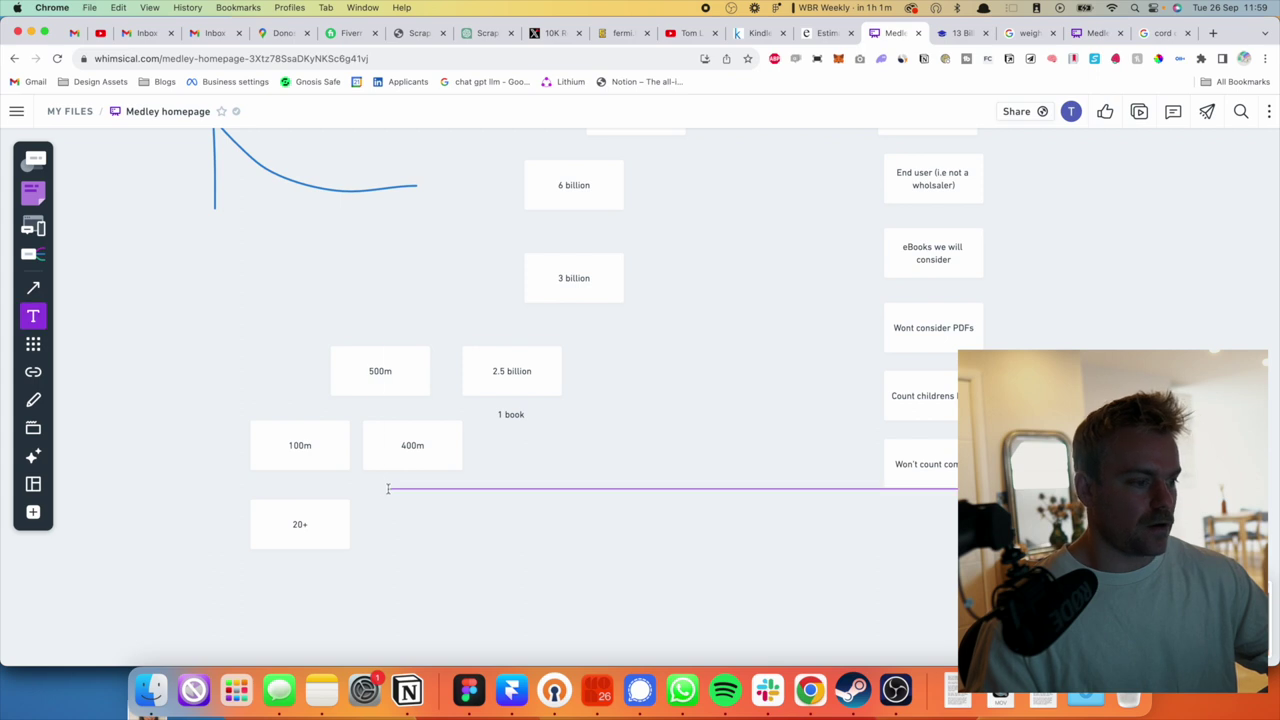
pyautogui.click(366, 502)
pyautogui.write('5 books a year')
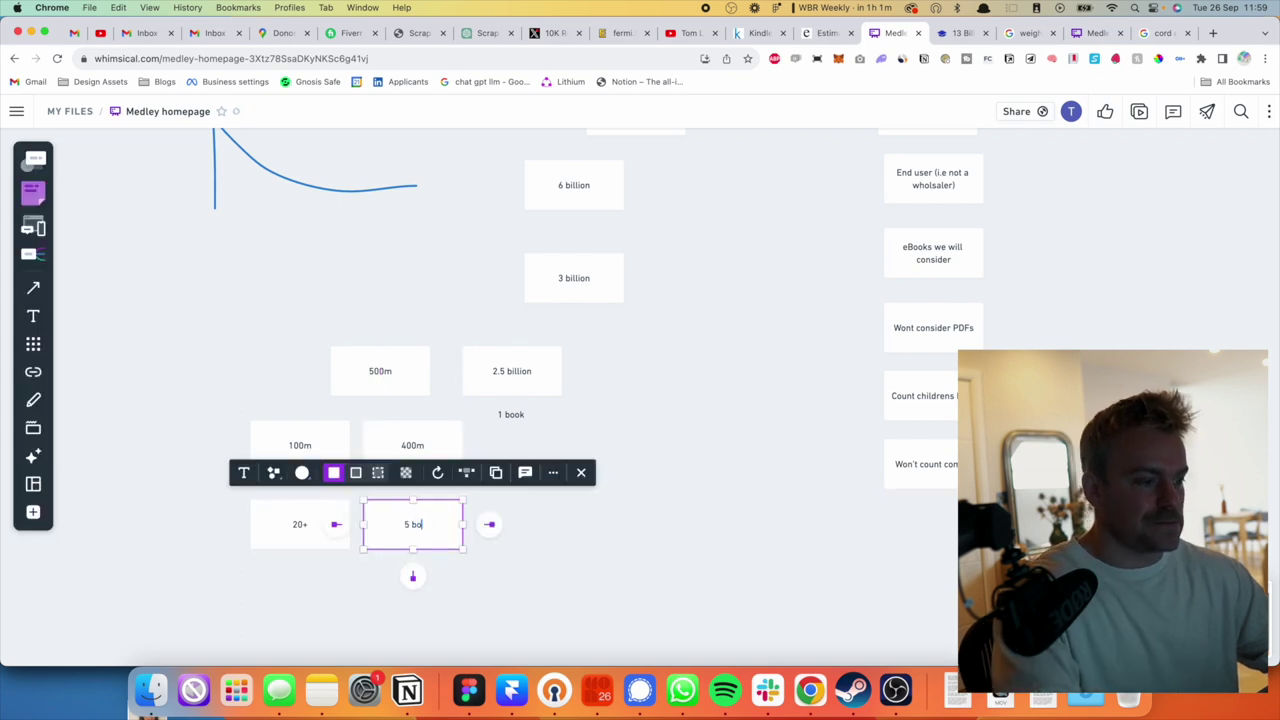
pyautogui.click(428, 602)
# Calculate 100*20 in the Alfred launcher and copy the result.
pyautogui.scroll(-3, 425, 602)
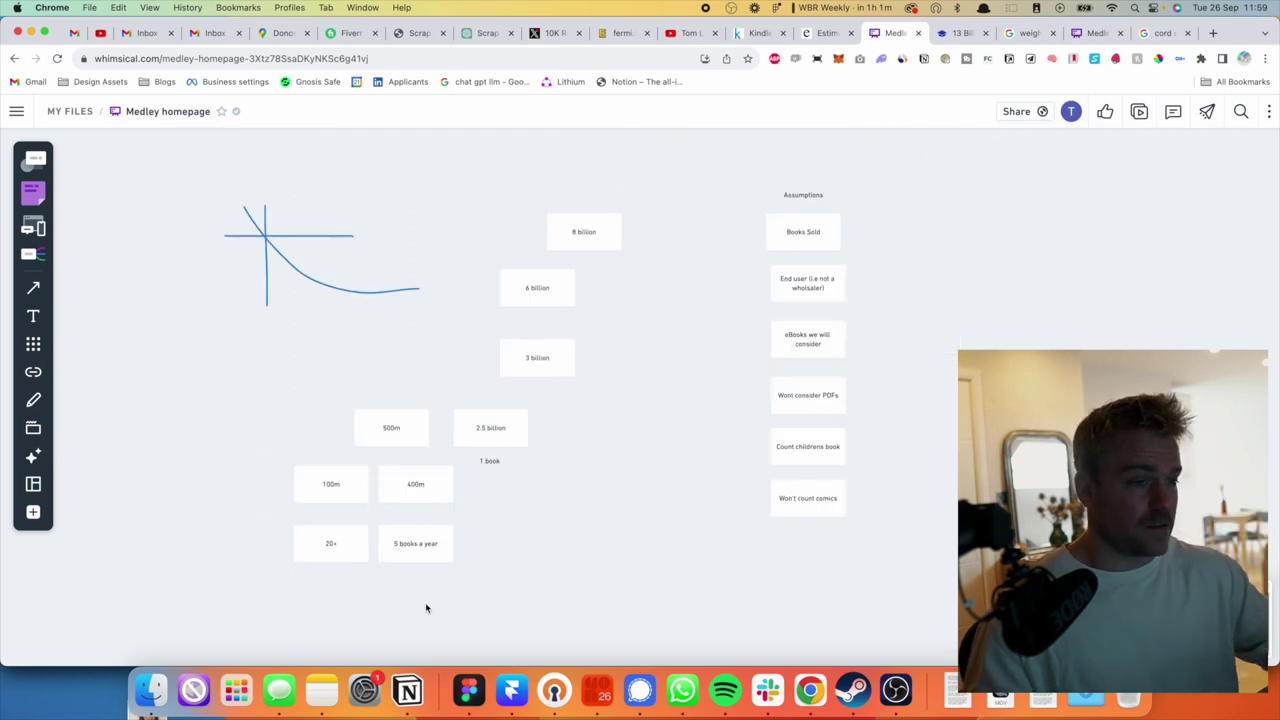
pyautogui.scroll(-1, 425, 602)
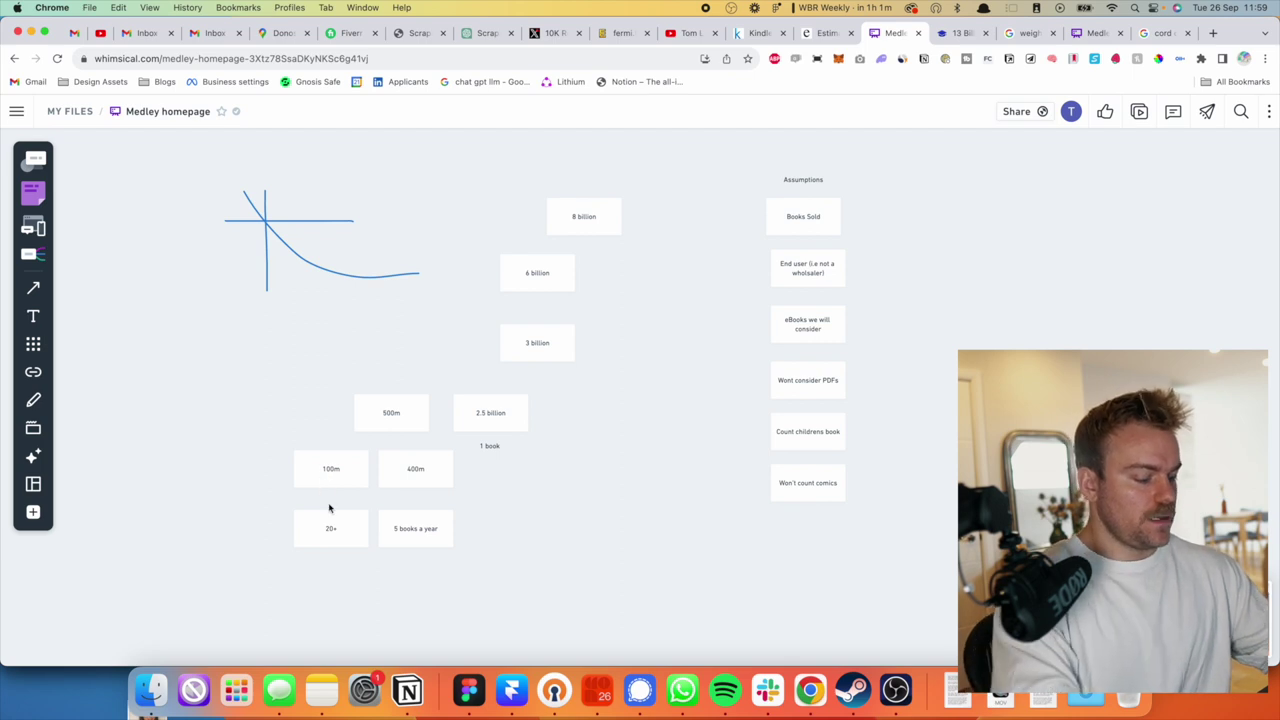
pyautogui.hotkey('alt', 'space')
pyautogui.write('100')
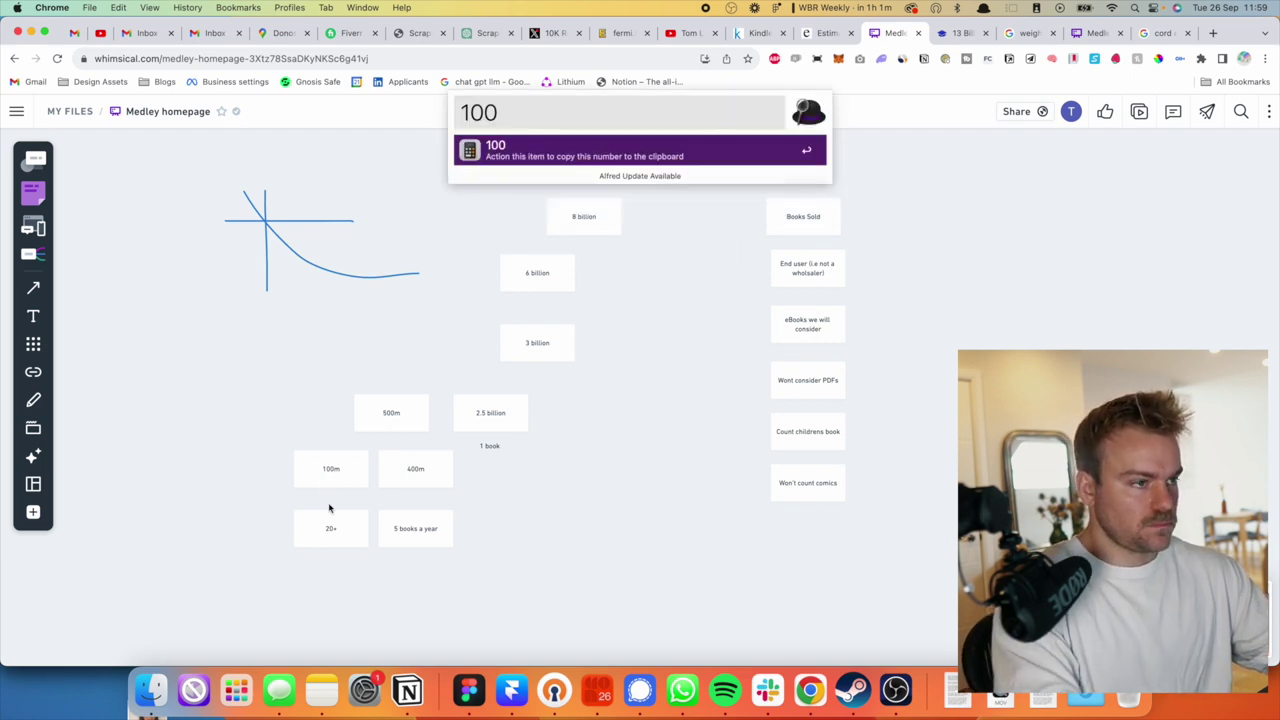
pyautogui.write('*20')
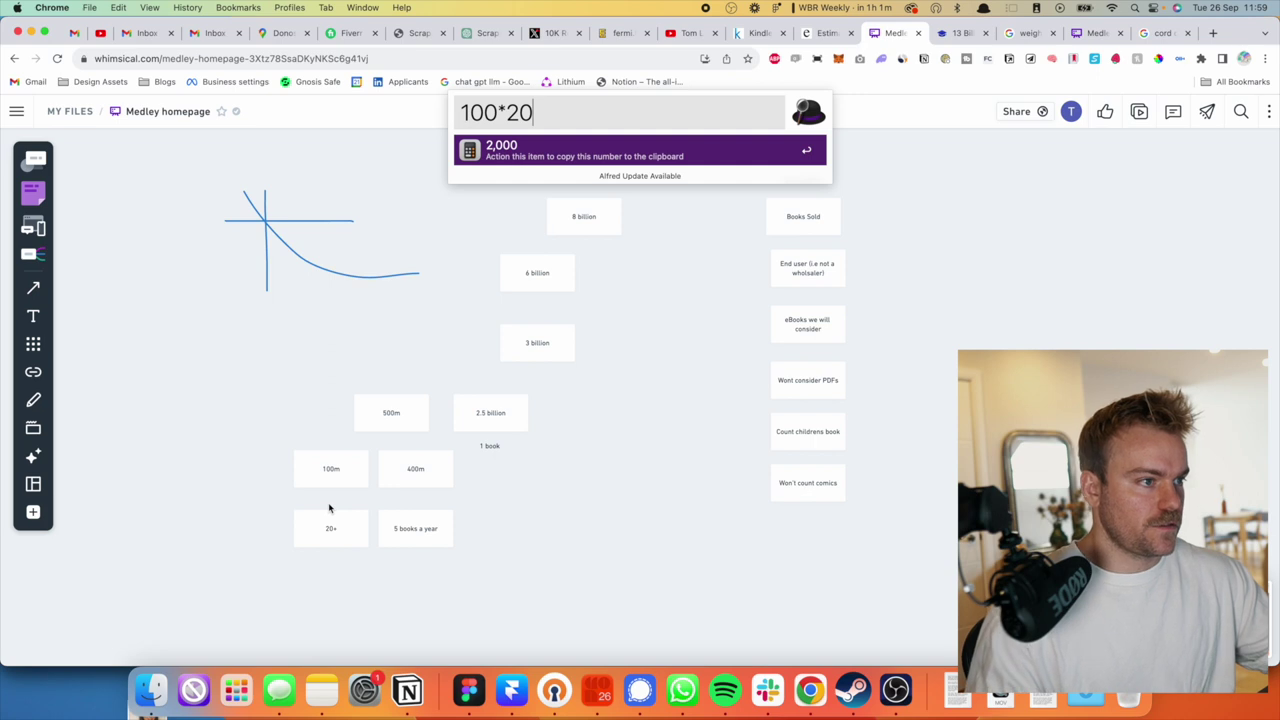
pyautogui.press('Return')
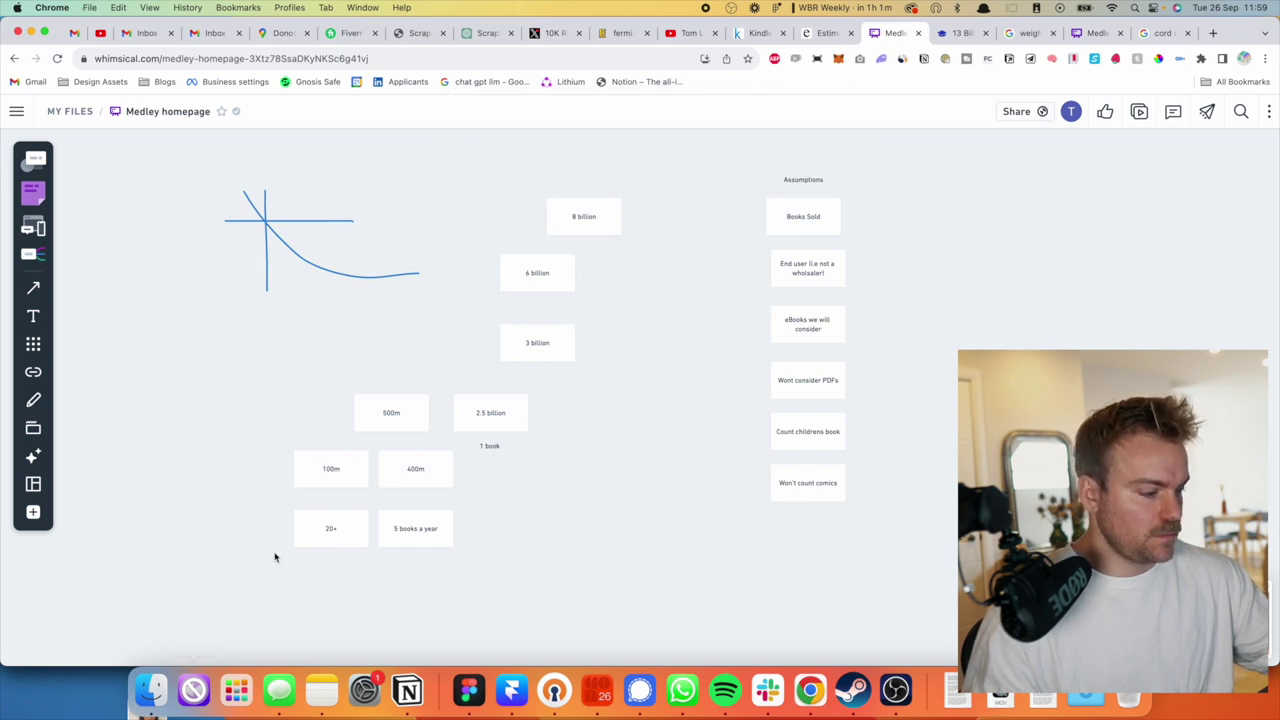
# Add a rectangle directly below the 20+ box and label it "2bn".
pyautogui.press('r')
pyautogui.click(296, 563)
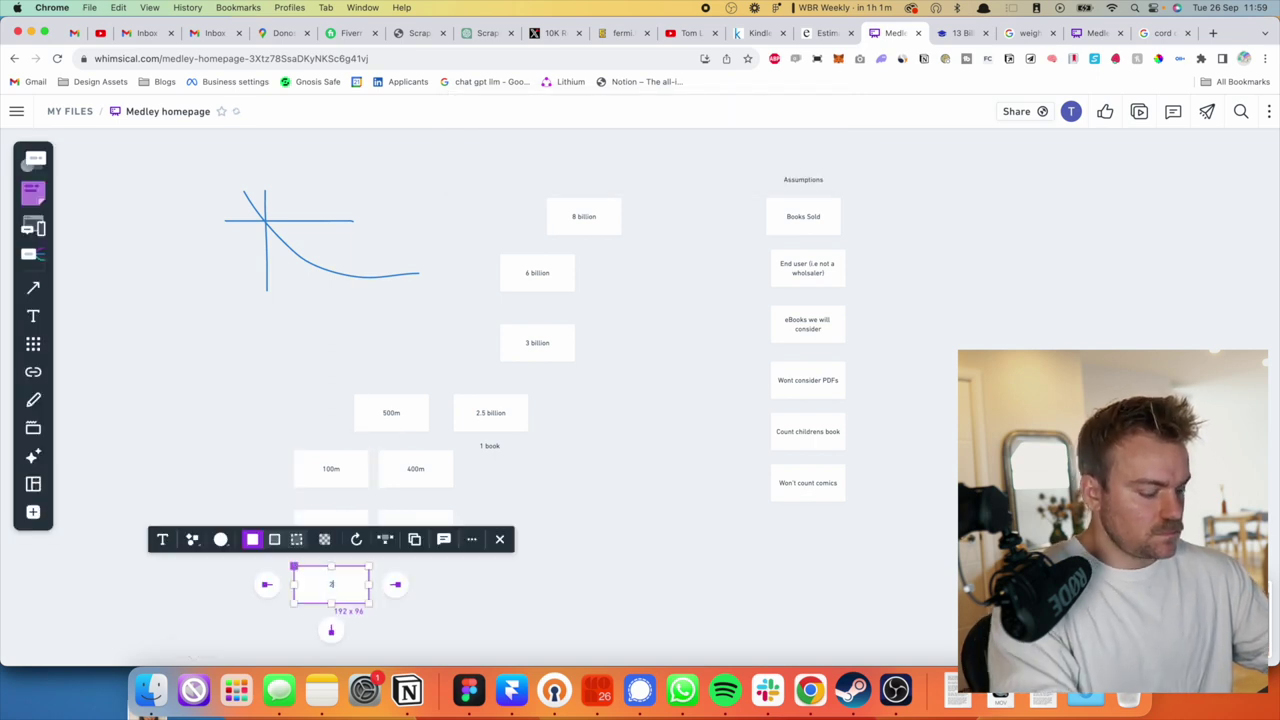
pyautogui.write('2bn')
pyautogui.press('Escape')
pyautogui.click(429, 619)
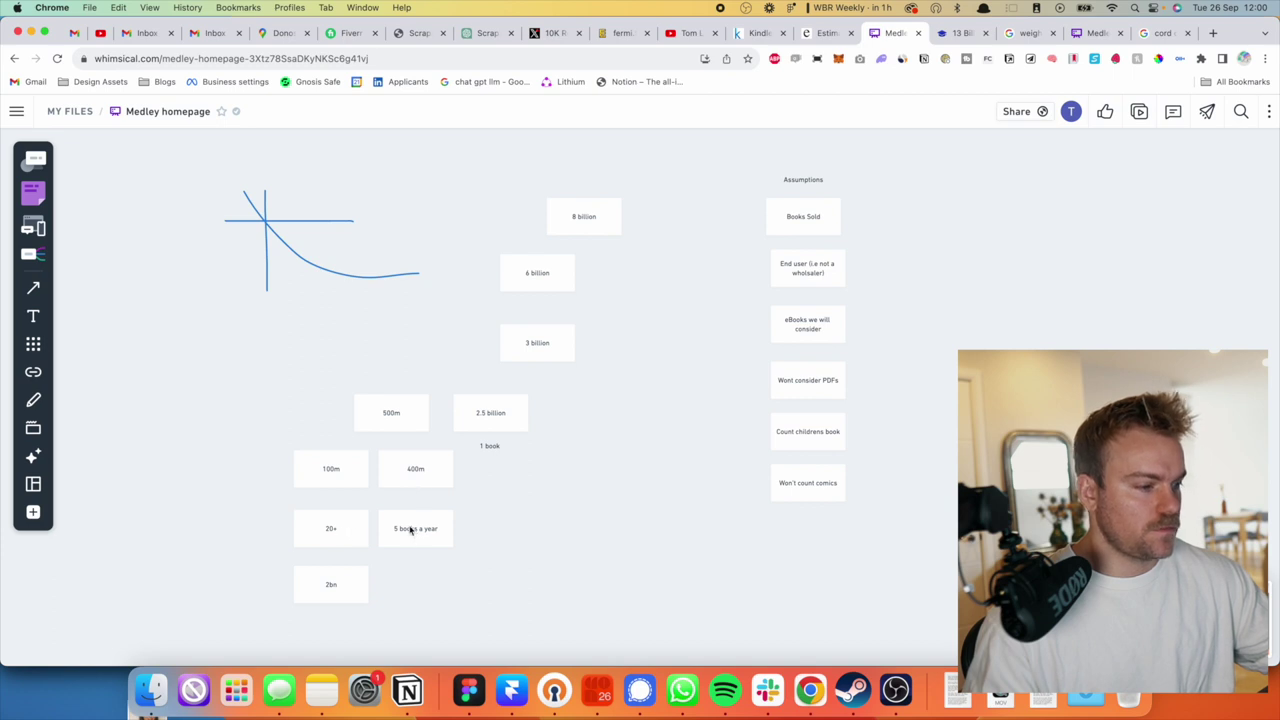
# Add a rectangle below the "5 books a year" box, level with the existing 2bn box, and label it "2bn".
pyautogui.press('r')
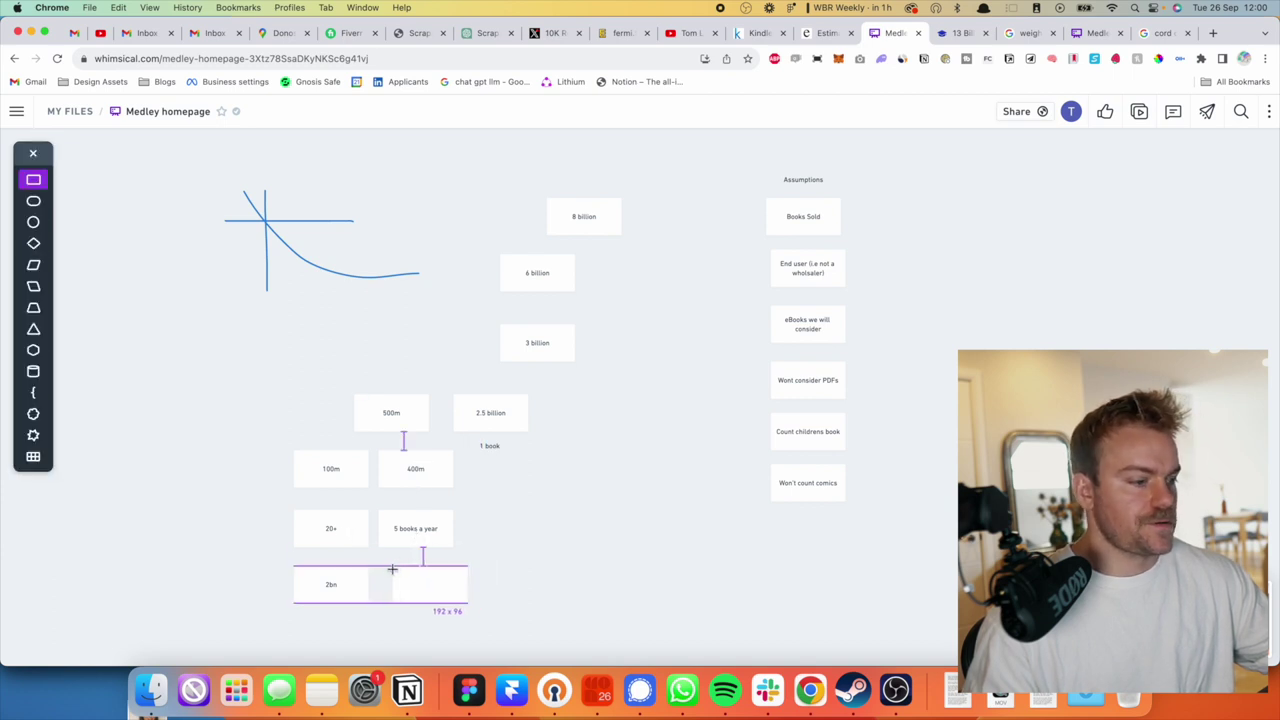
pyautogui.click(382, 567)
pyautogui.write('2bn')
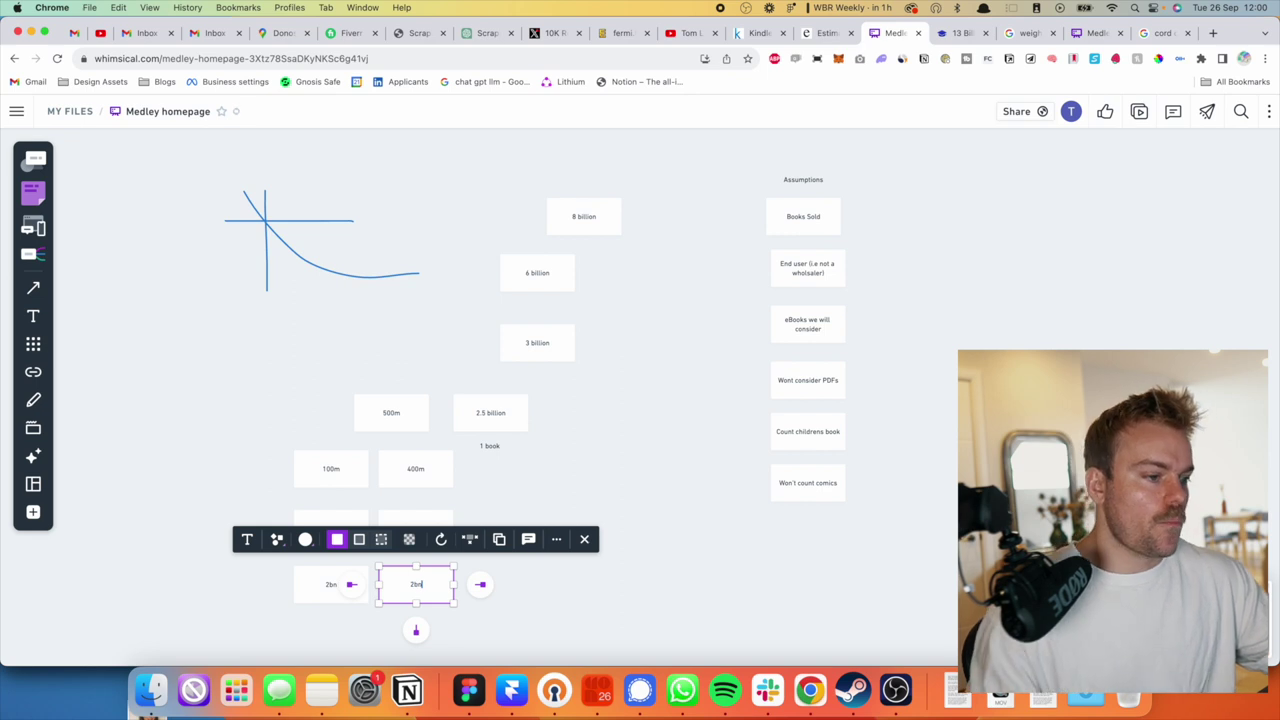
pyautogui.click(532, 474)
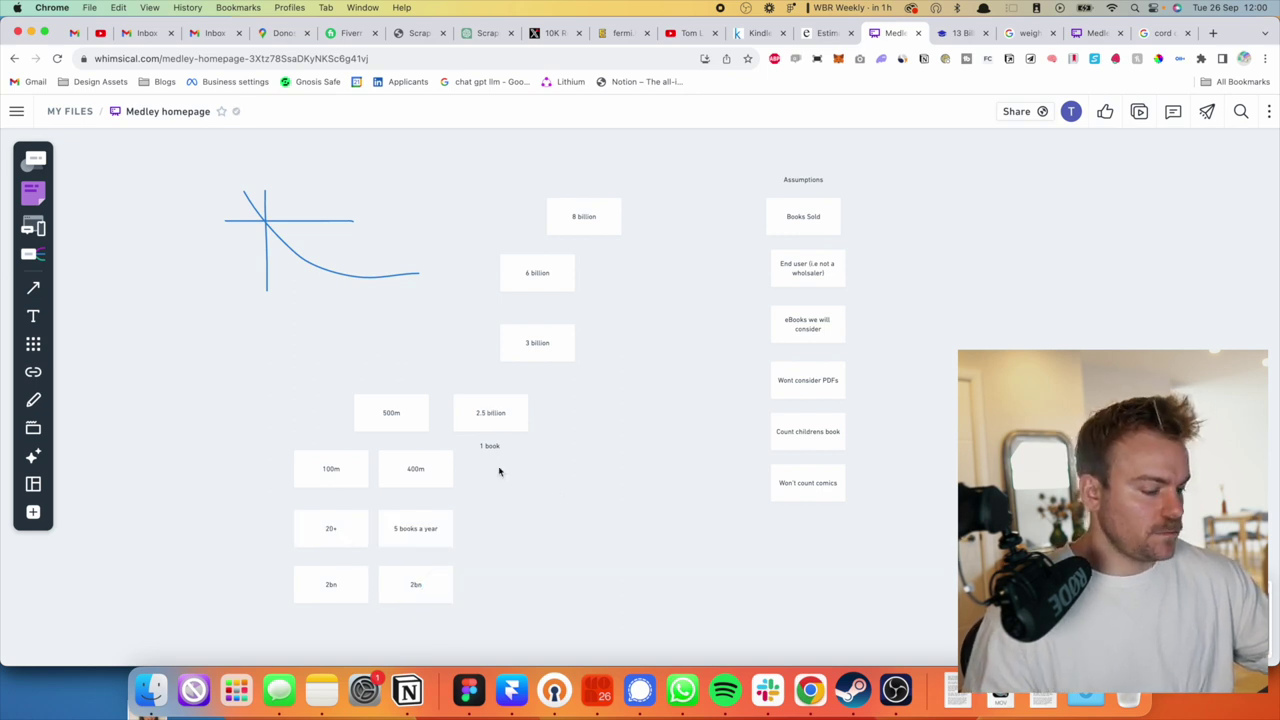
# Add a rectangle labelled "2.5bn" below the 1 book text and move it up and right, level with the 400m box.
pyautogui.press('r')
pyautogui.click(487, 484)
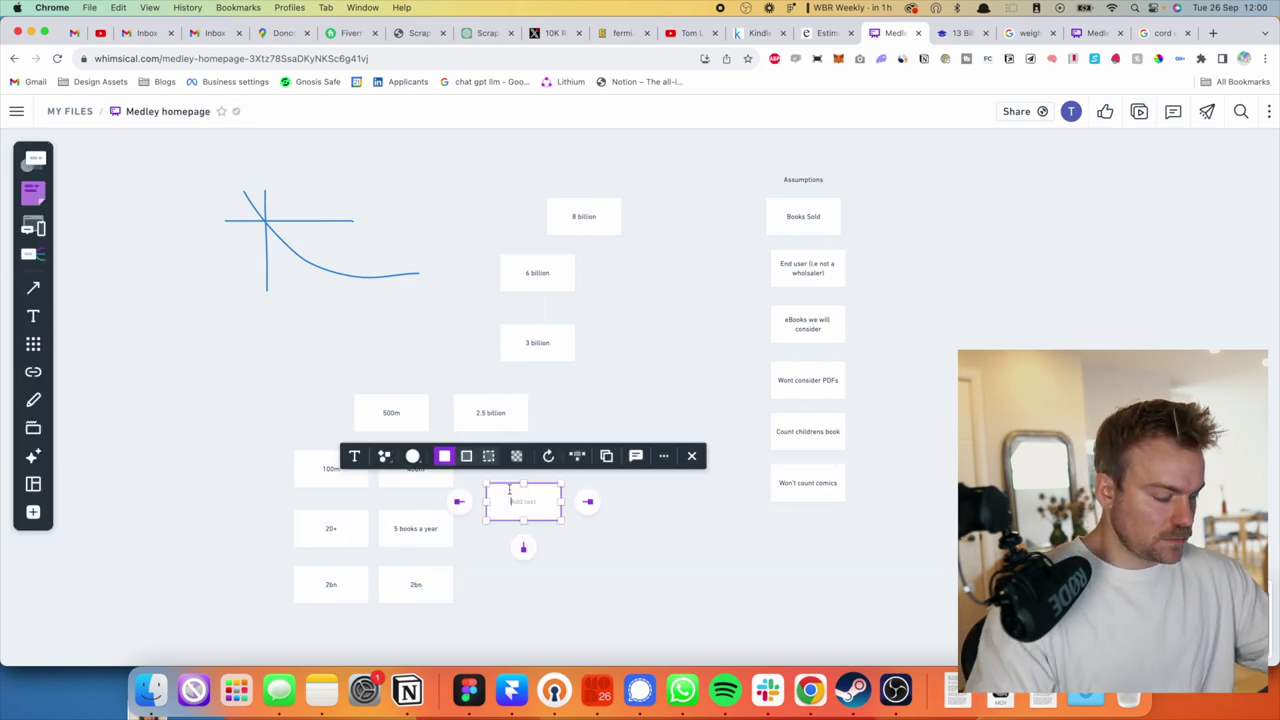
pyautogui.write('2.5m')
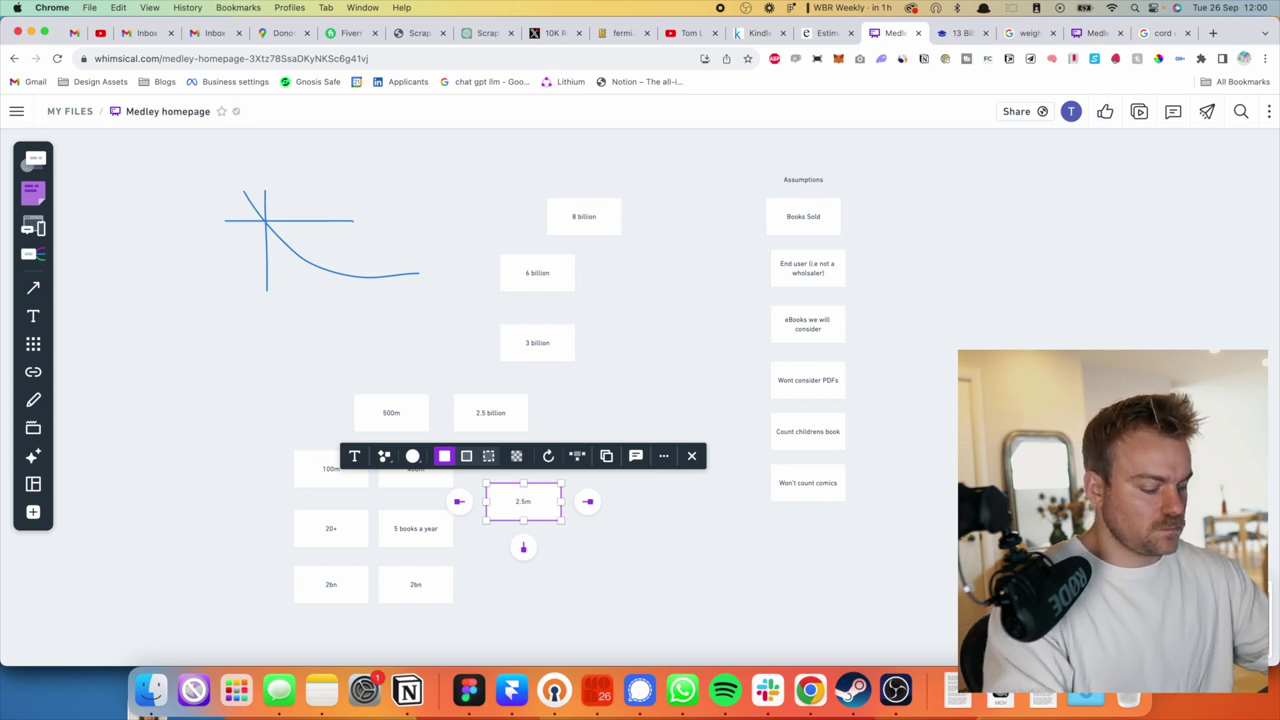
pyautogui.click(517, 577)
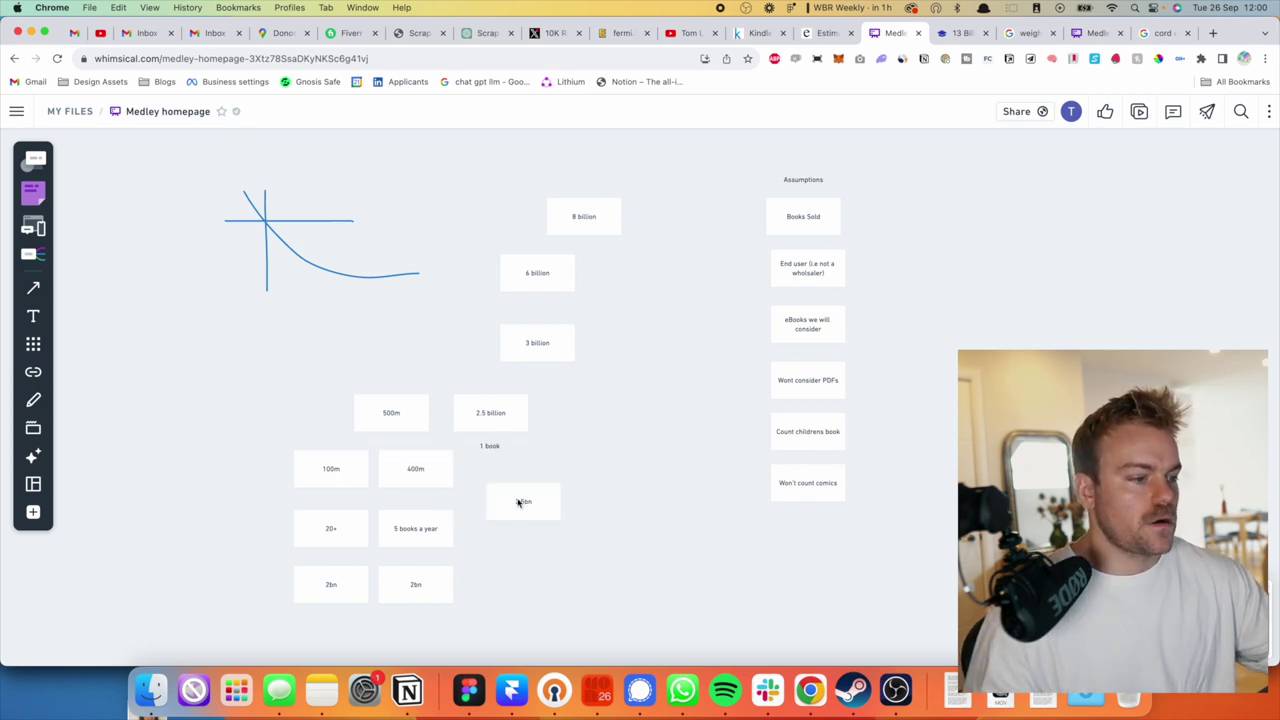
pyautogui.moveTo(517, 502); pyautogui.dragTo(559, 468)
pyautogui.click(539, 544)
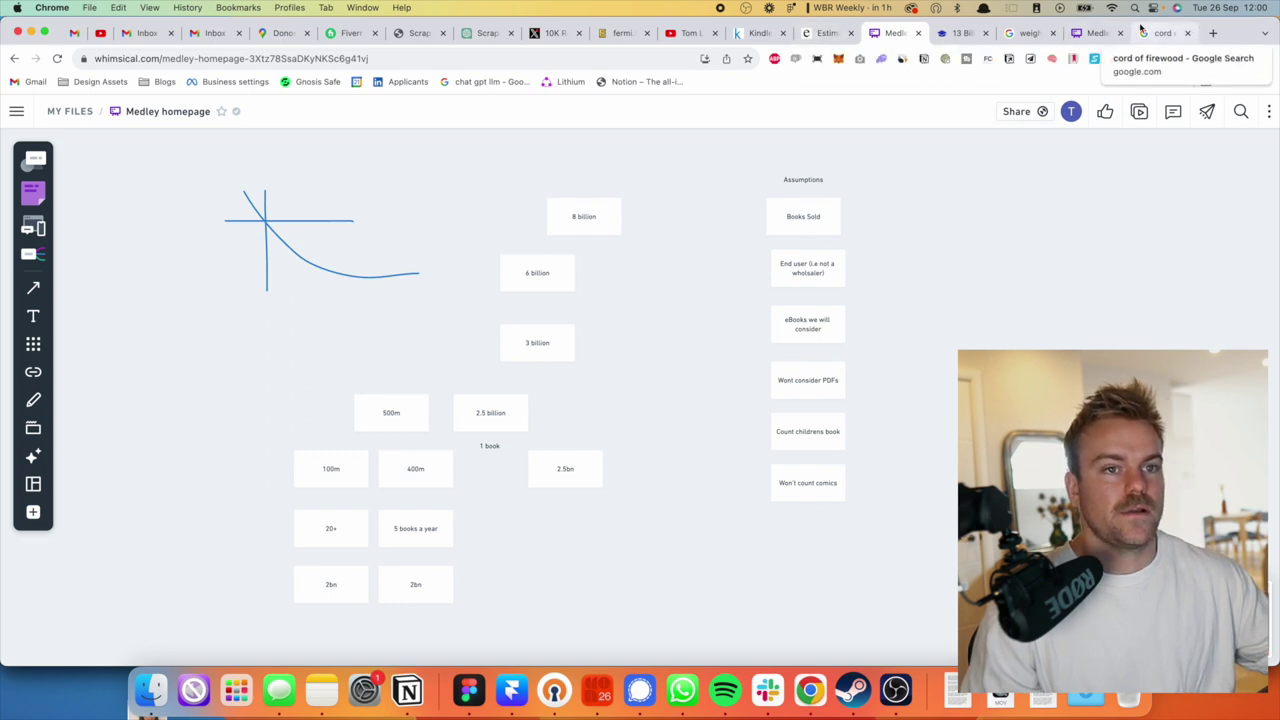
# Search Google in a new tab for "6.5 billion in numbers" and copy the written-out figure from the first result.
pyautogui.click(1212, 35)
pyautogui.write('6')
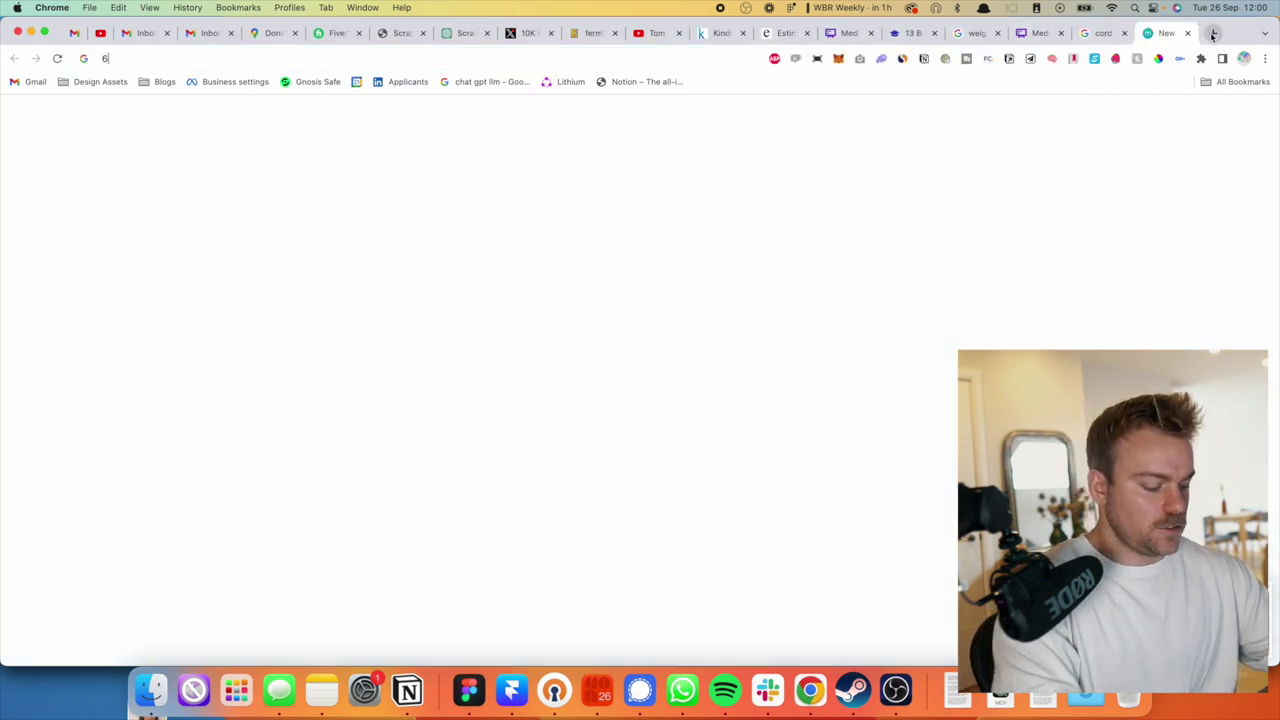
pyautogui.write(' b')
pyautogui.press('BackSpace')
pyautogui.press('BackSpace')
pyautogui.press('BackSpace')
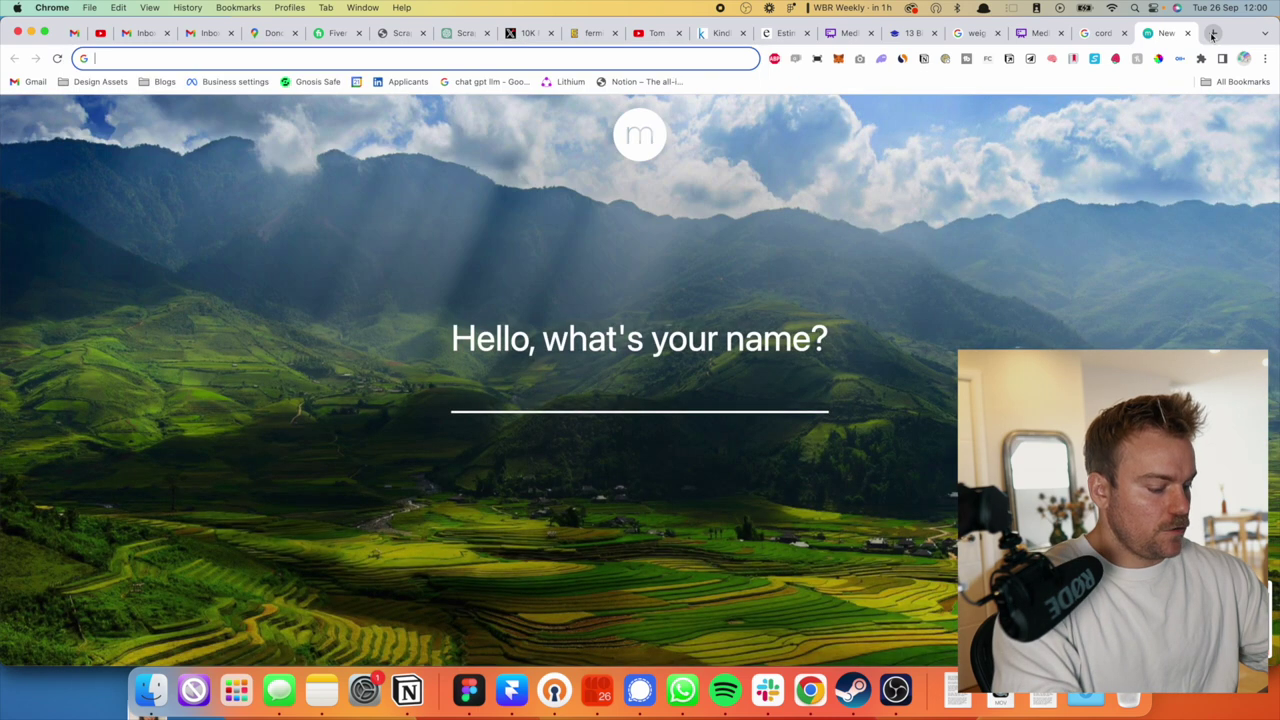
pyautogui.write('6.5 bnil')
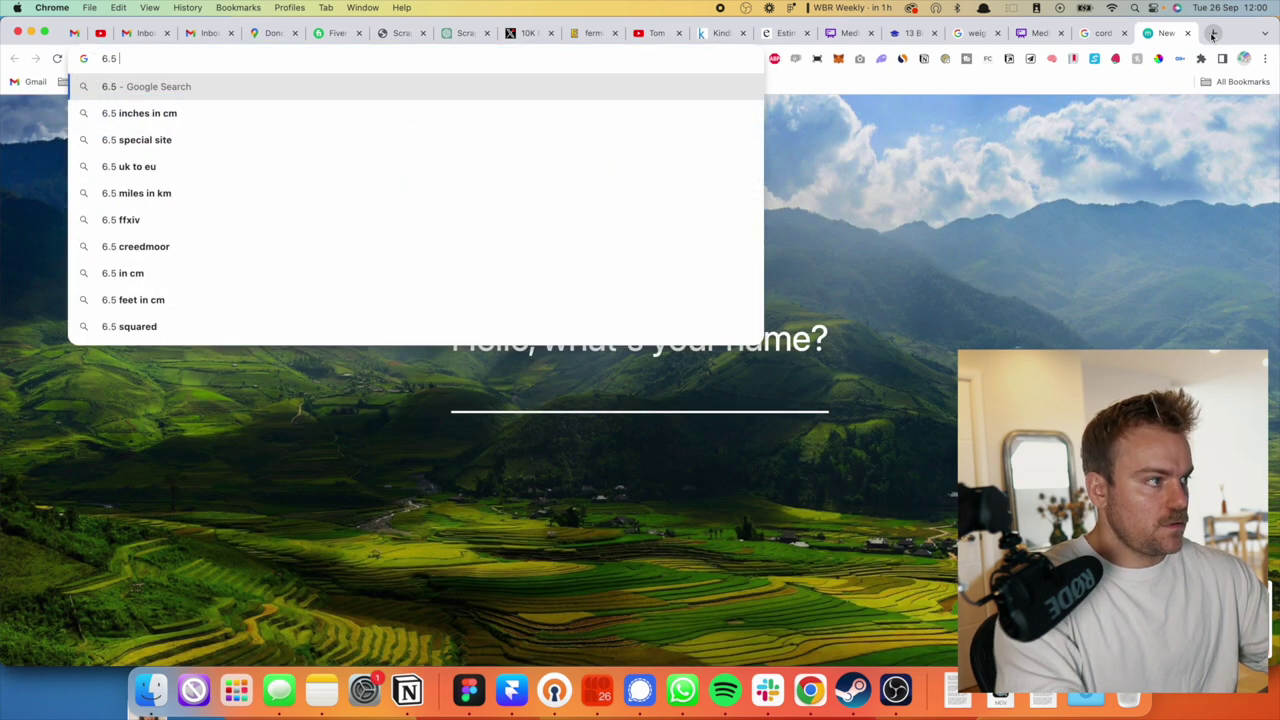
pyautogui.press('BackSpace')
pyautogui.press('BackSpace')
pyautogui.press('BackSpace')
pyautogui.write('i')
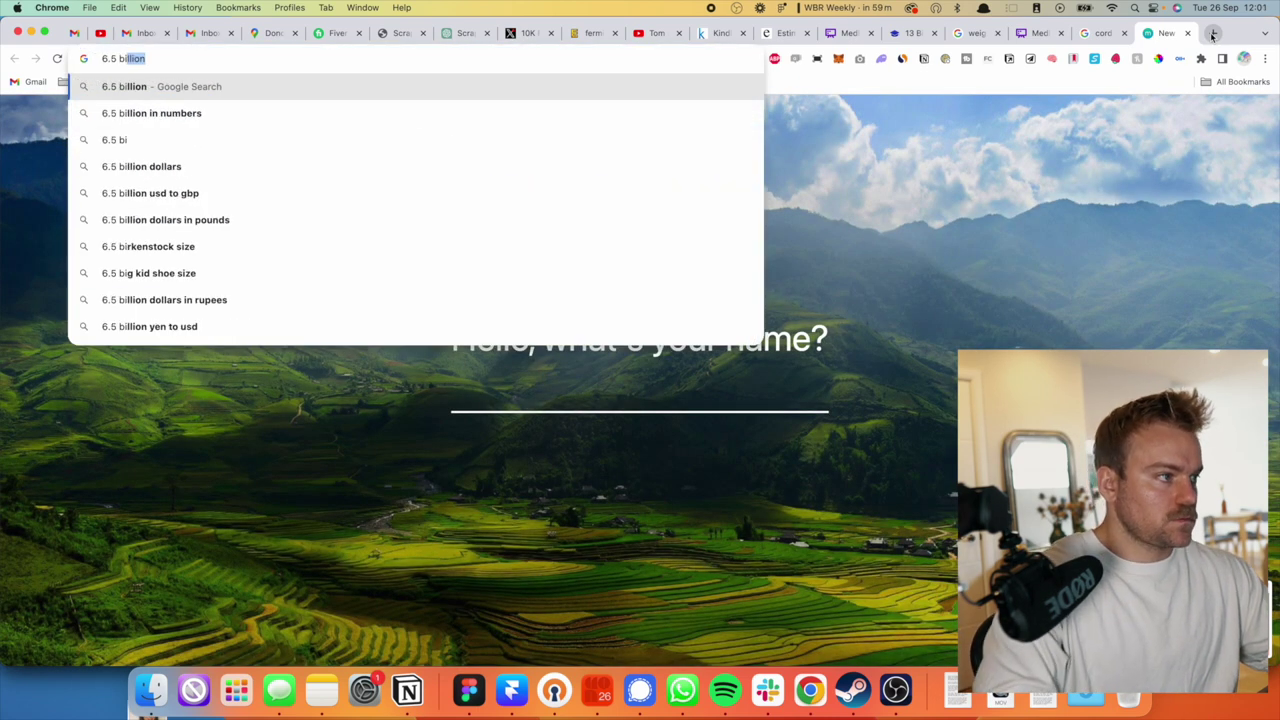
pyautogui.press('Down')
pyautogui.press('Return')
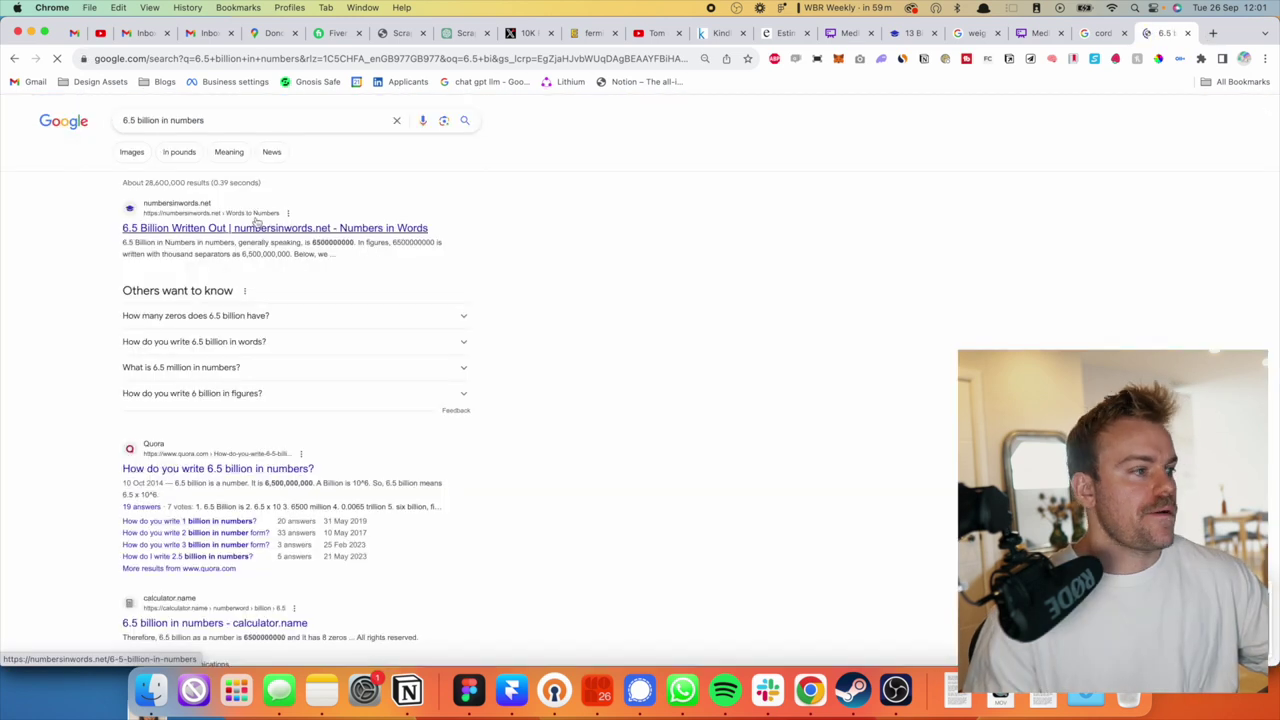
pyautogui.doubleClick(316, 242)
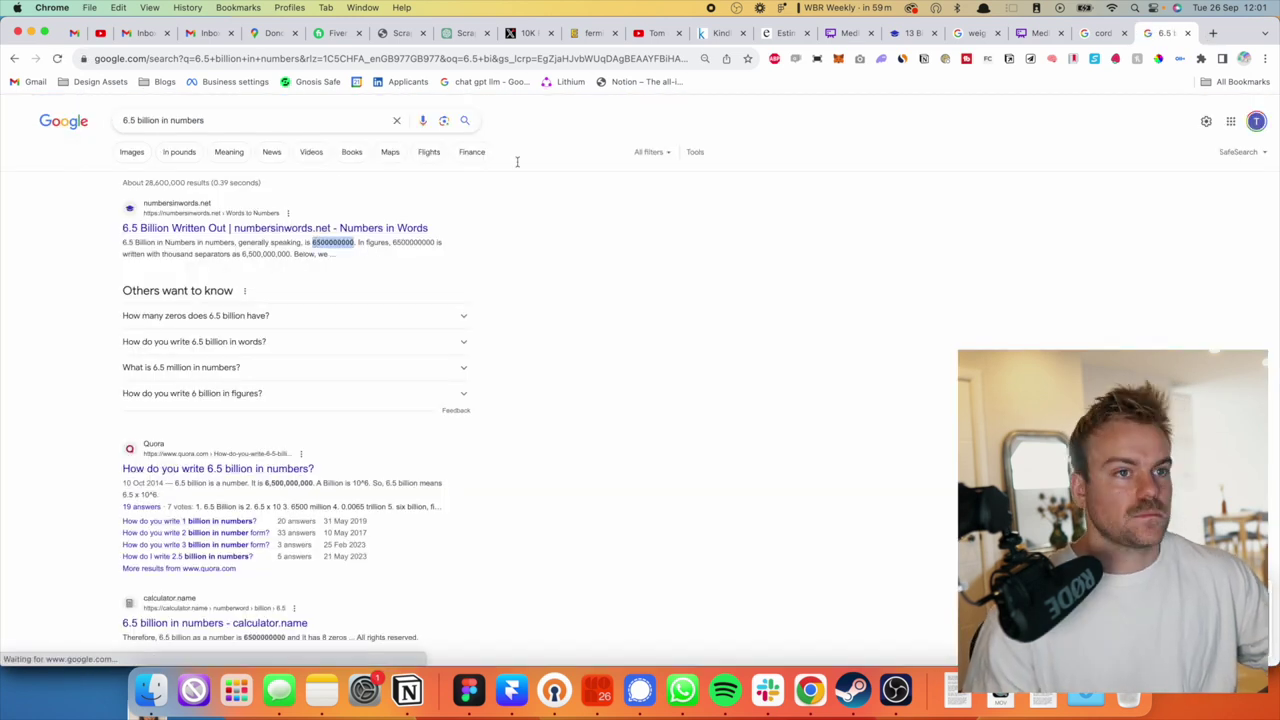
pyautogui.click(786, 35)
pyautogui.tripleClick(572, 391)
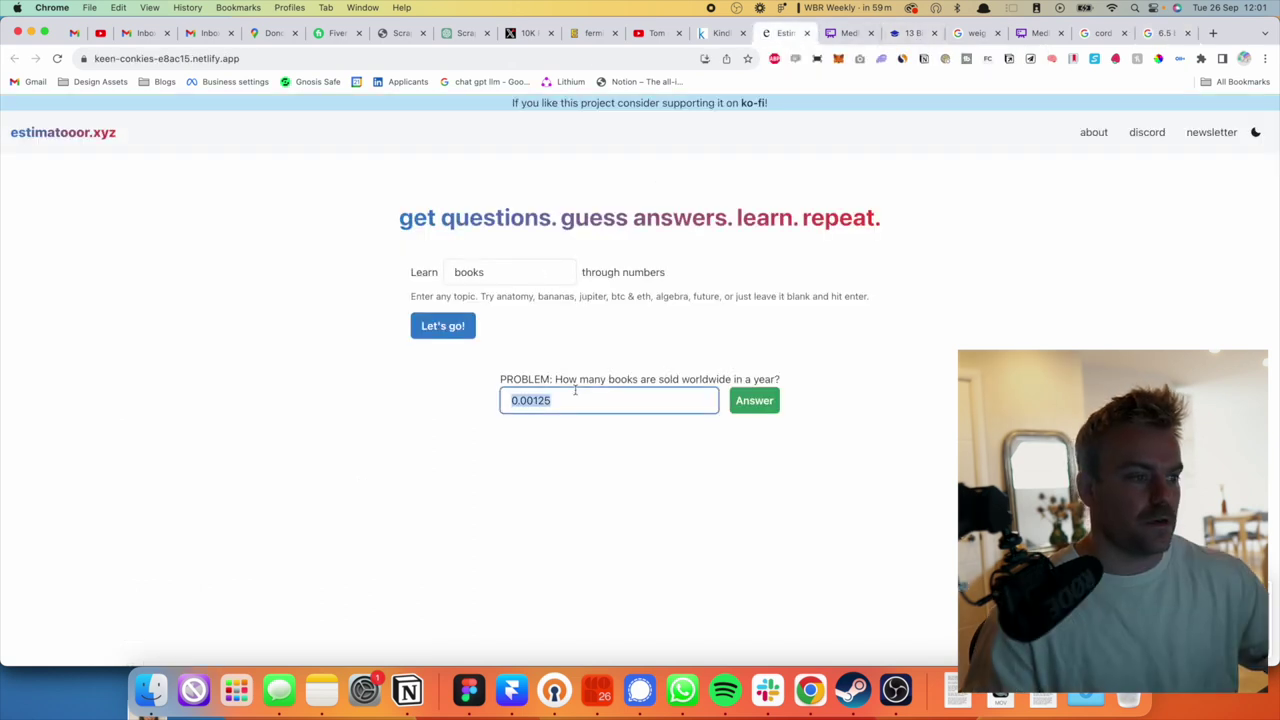
pyautogui.write('6500000000')
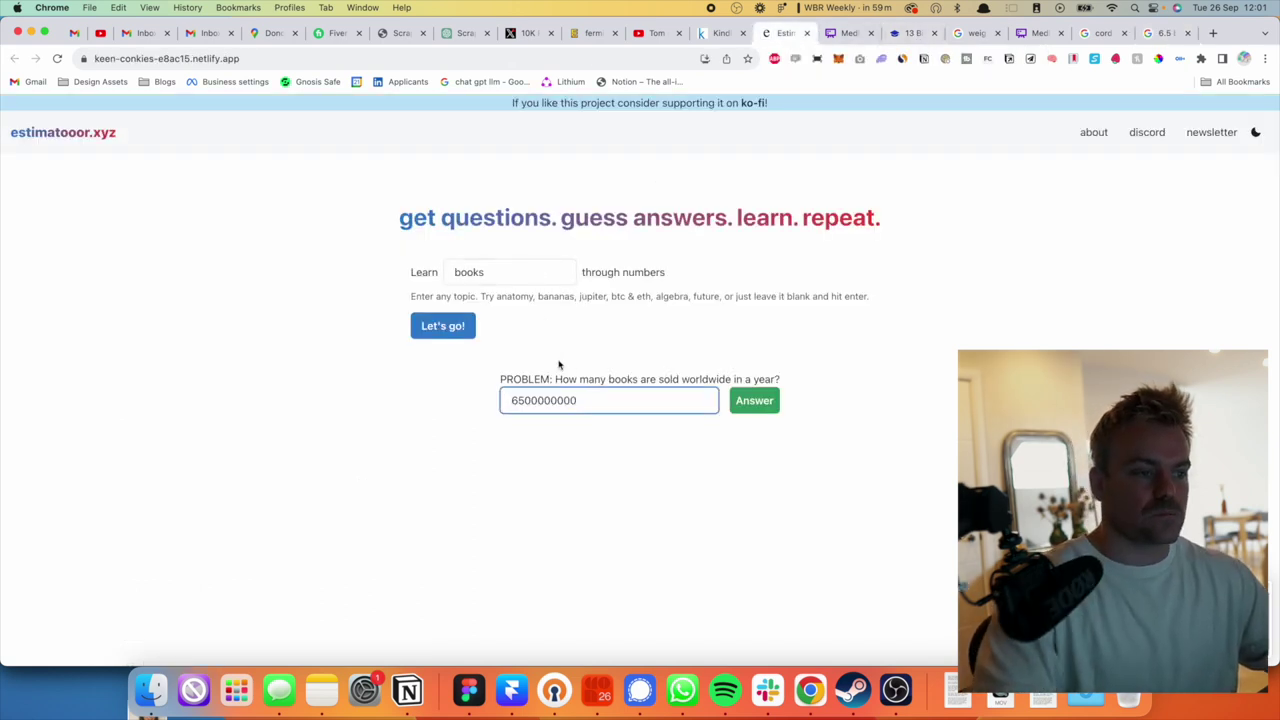
pyautogui.click(752, 398)
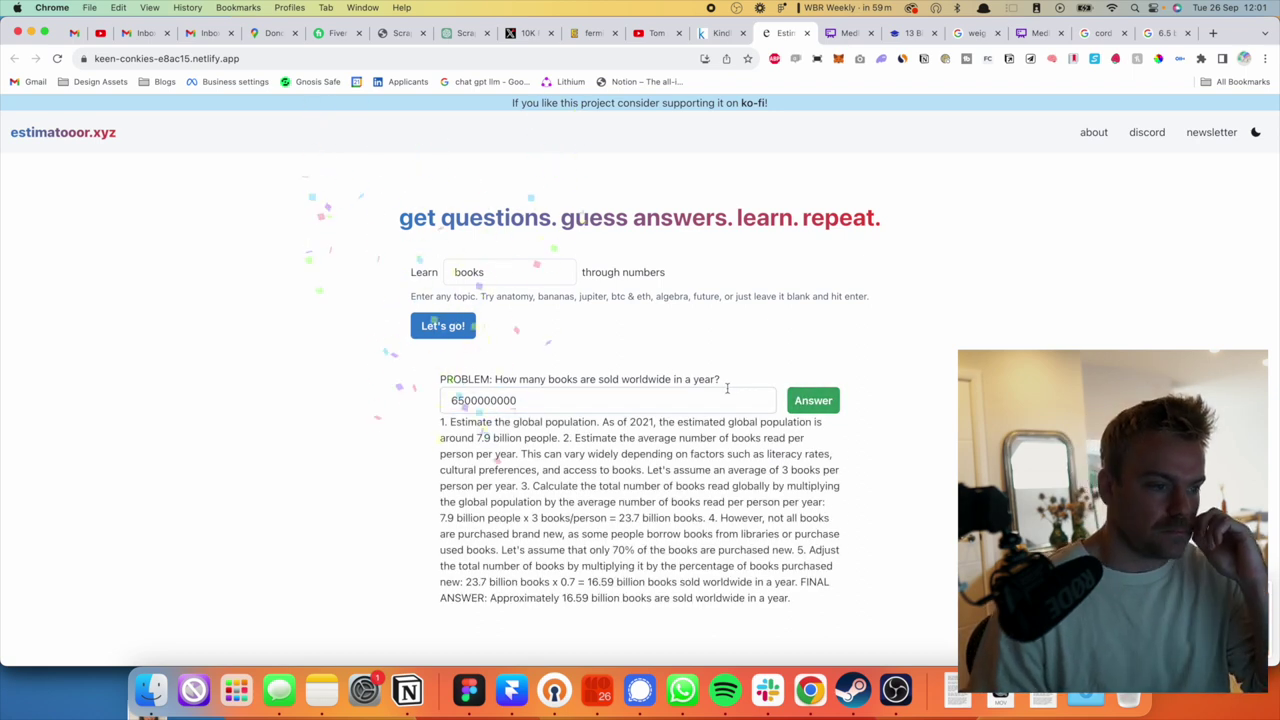
# Read through the worked solution for yearly book sales and compare it with the assumptions on the Whimsical board.
pyautogui.tripleClick(484, 438)
pyautogui.click(568, 440)
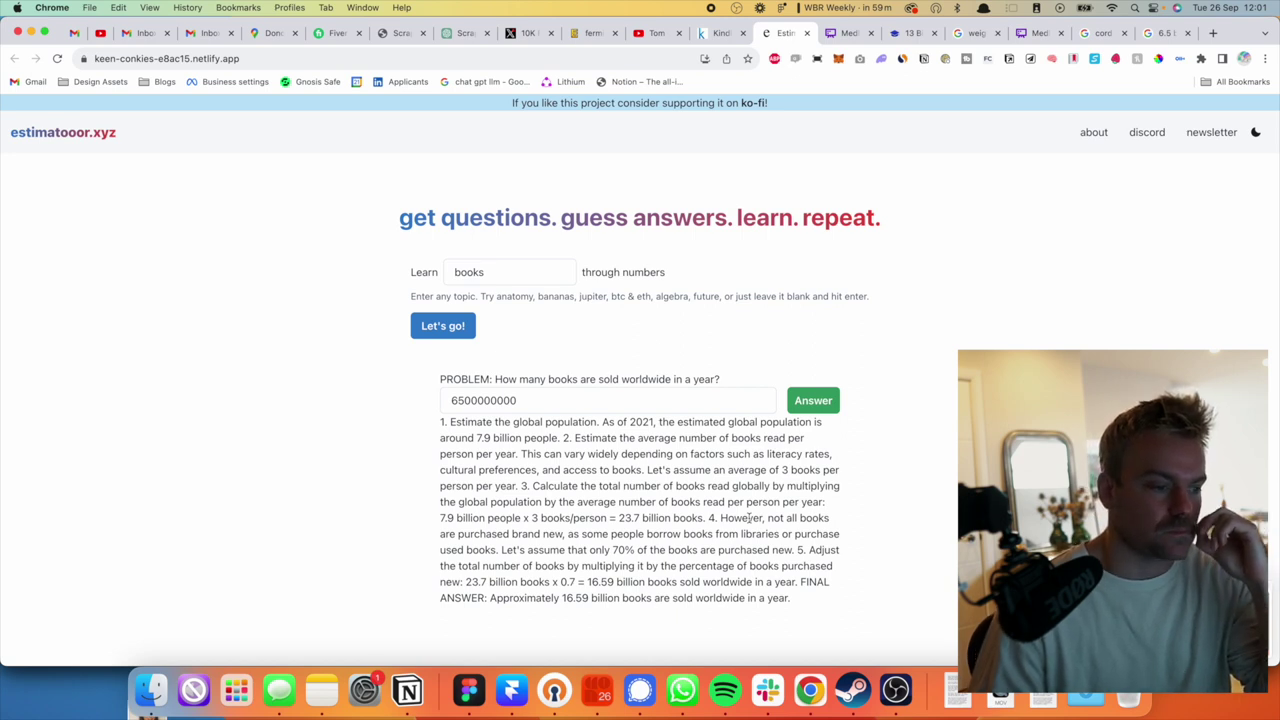
pyautogui.doubleClick(759, 534)
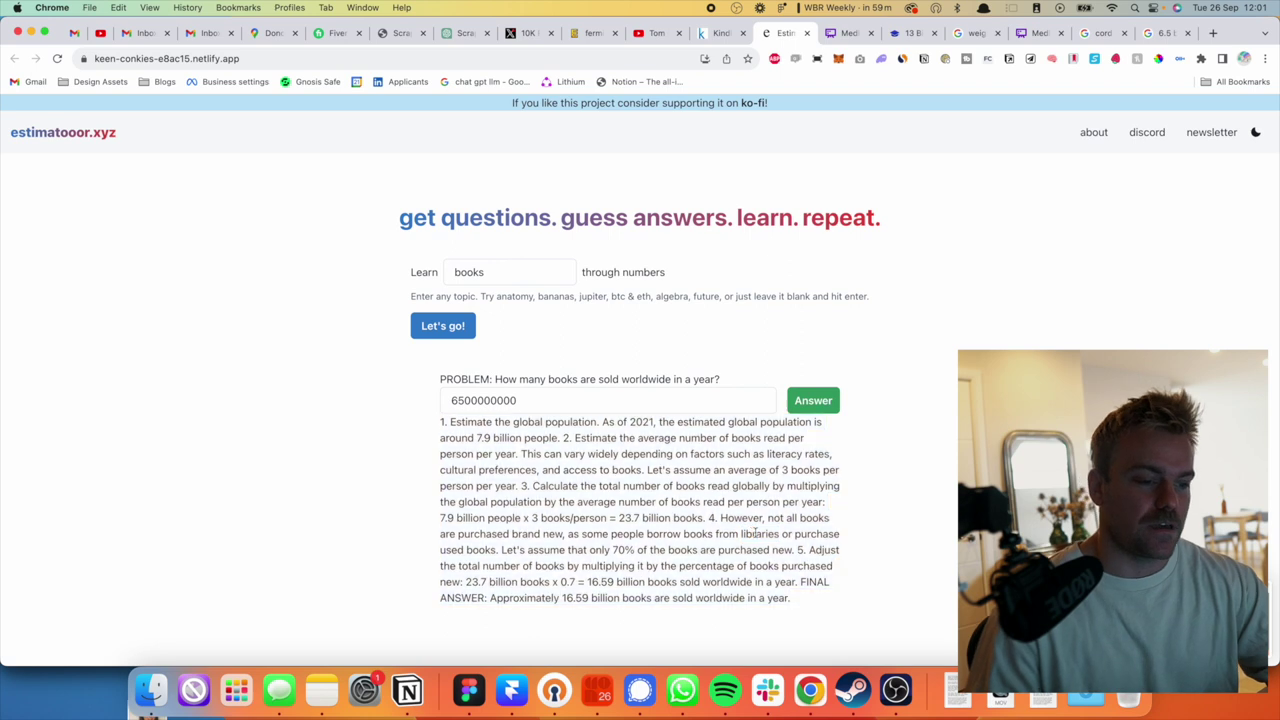
pyautogui.click(848, 33)
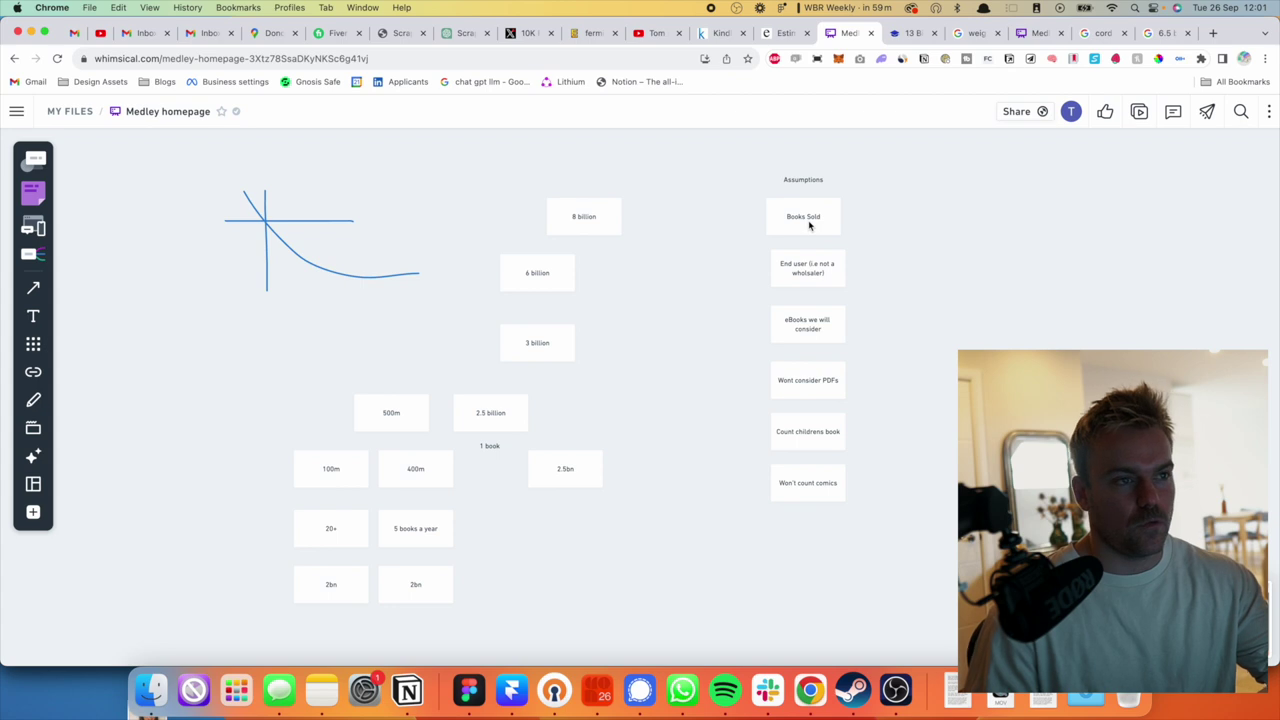
pyautogui.click(787, 33)
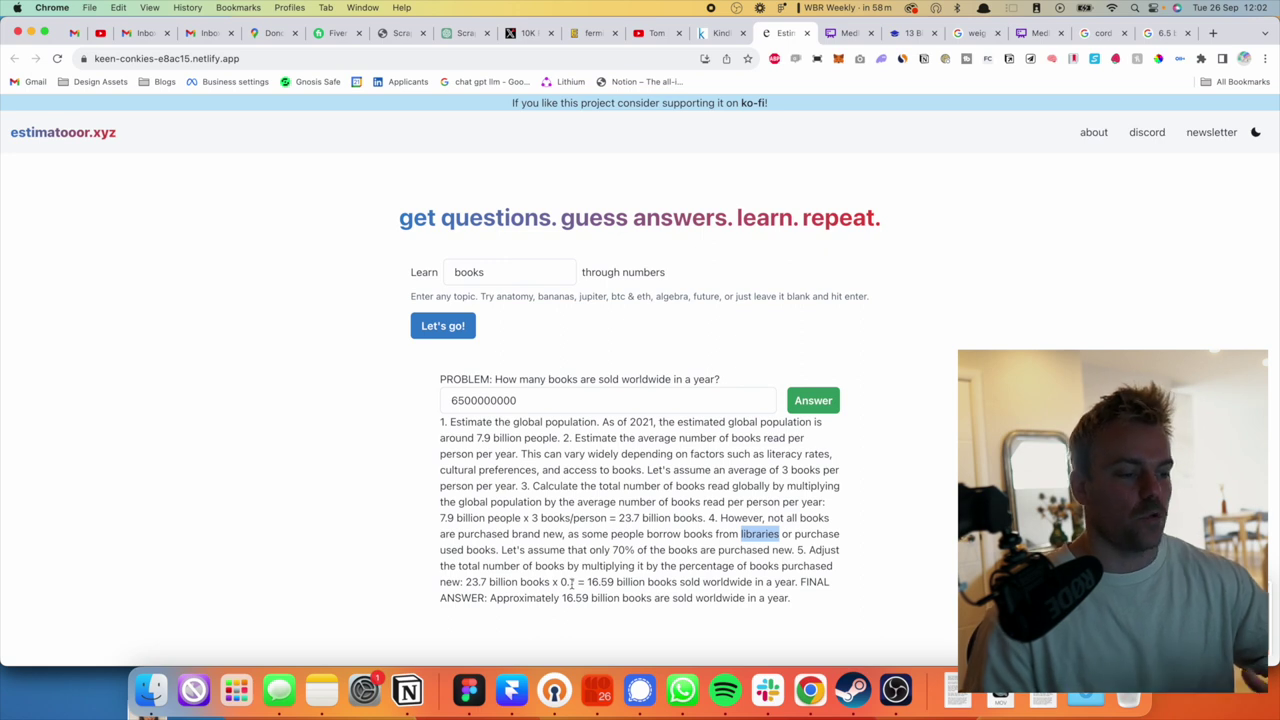
# Search Google in a new tab for "how many books sold per year".
pyautogui.click(1214, 34)
pyautogui.write('how')
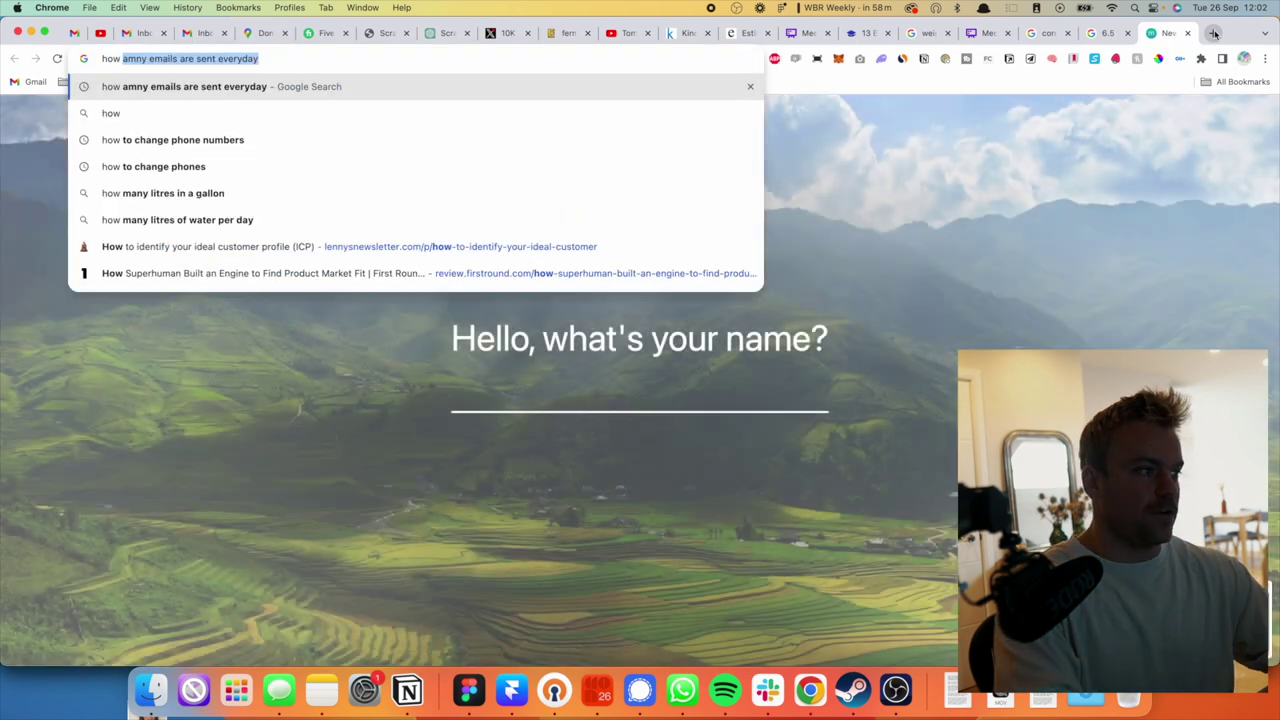
pyautogui.write(' many')
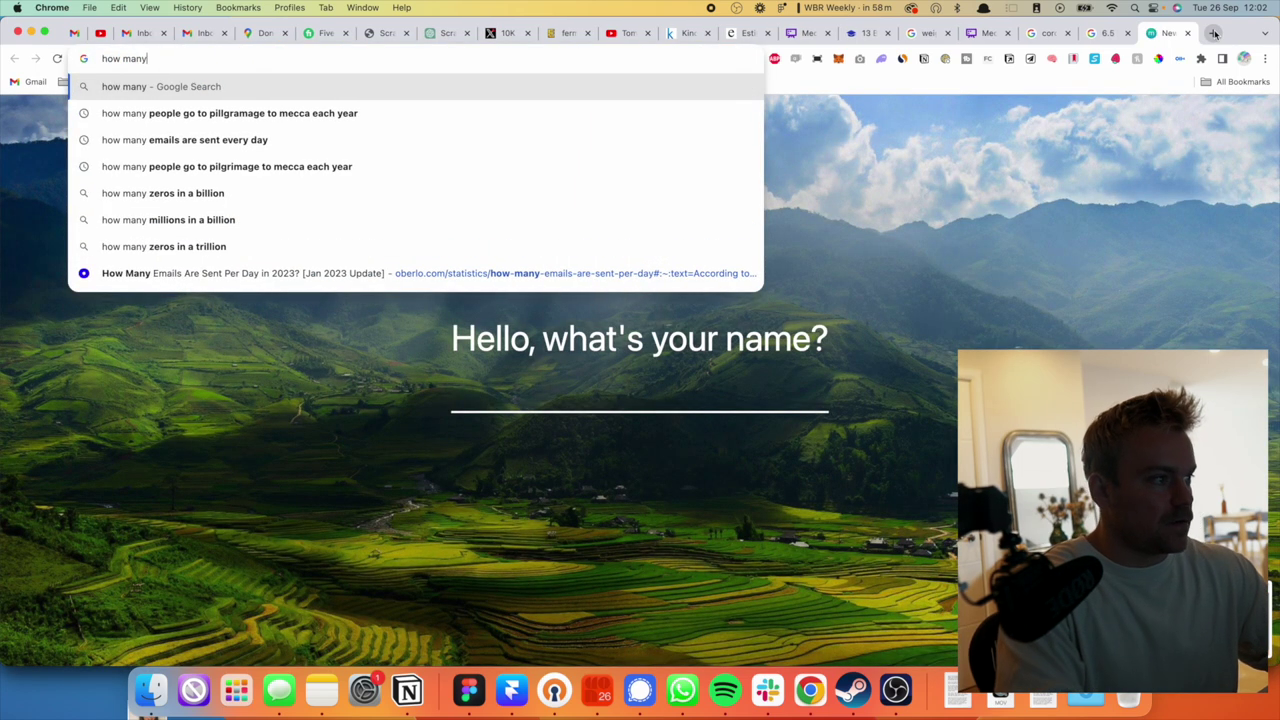
pyautogui.write(' books sold')
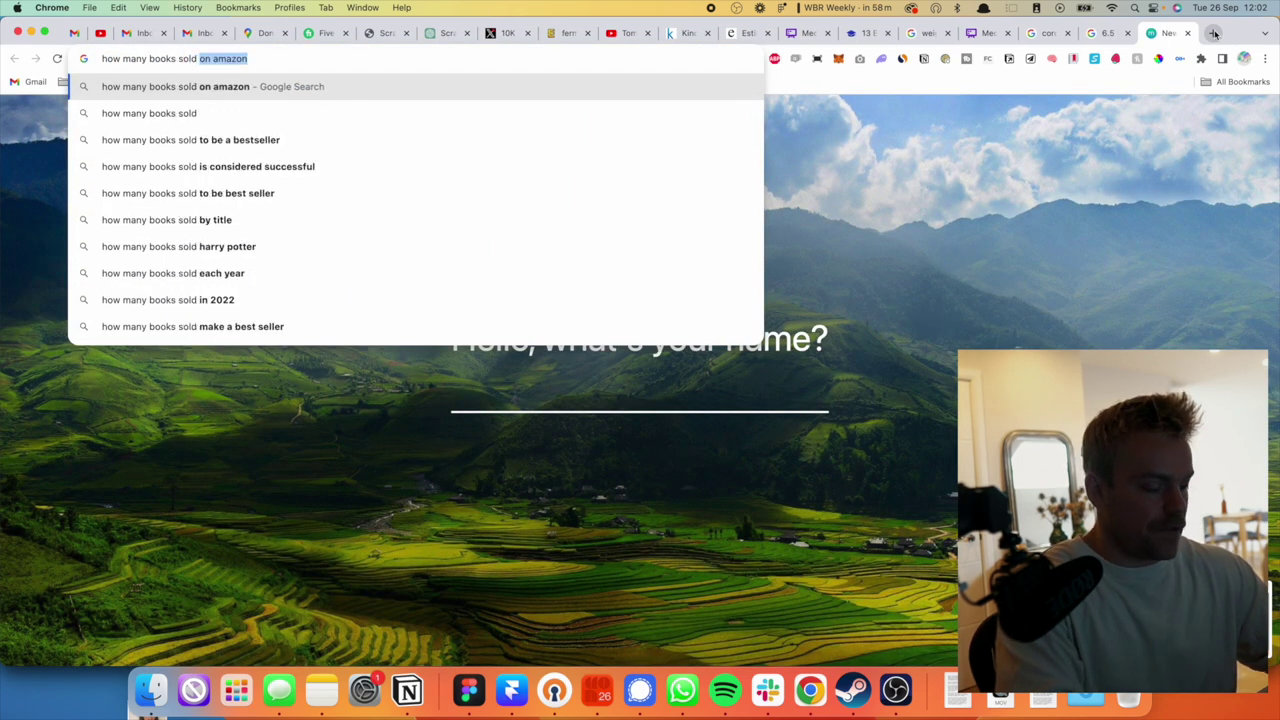
pyautogui.write(' per year')
pyautogui.press('Return')
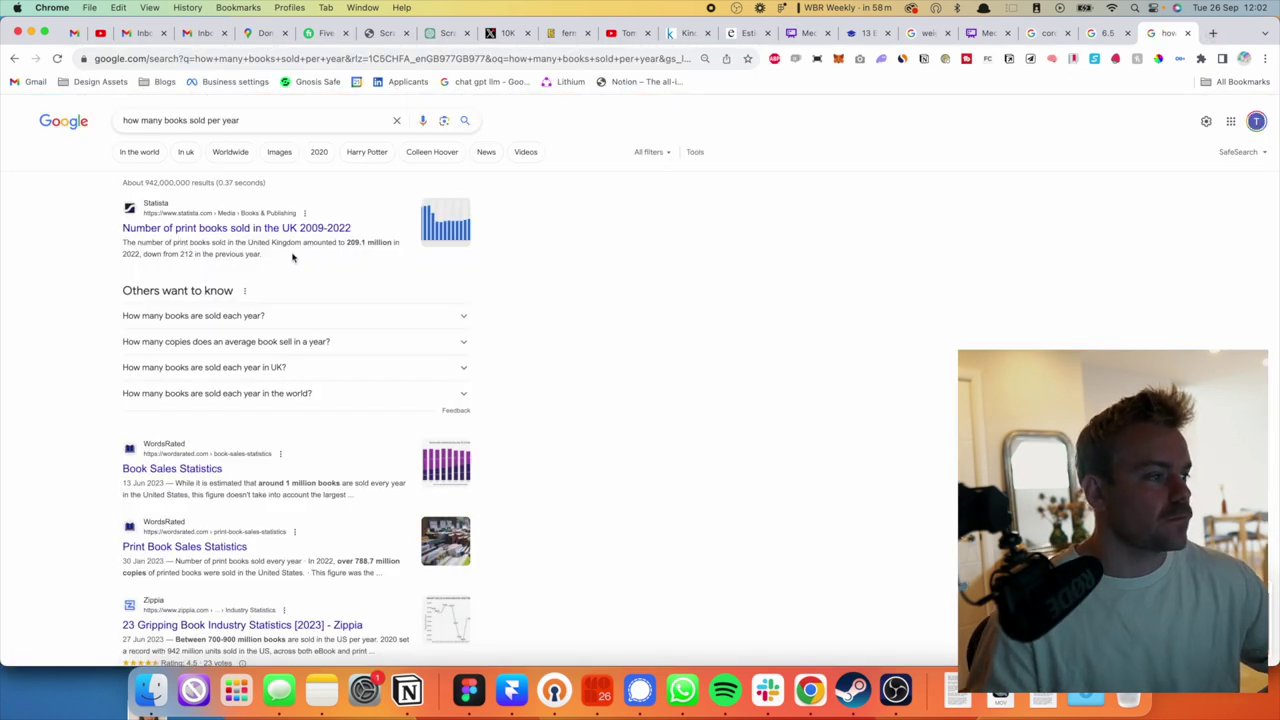
# Refine the Google search to "how many books sold per year worldwide".
pyautogui.click(280, 119)
pyautogui.write('world')
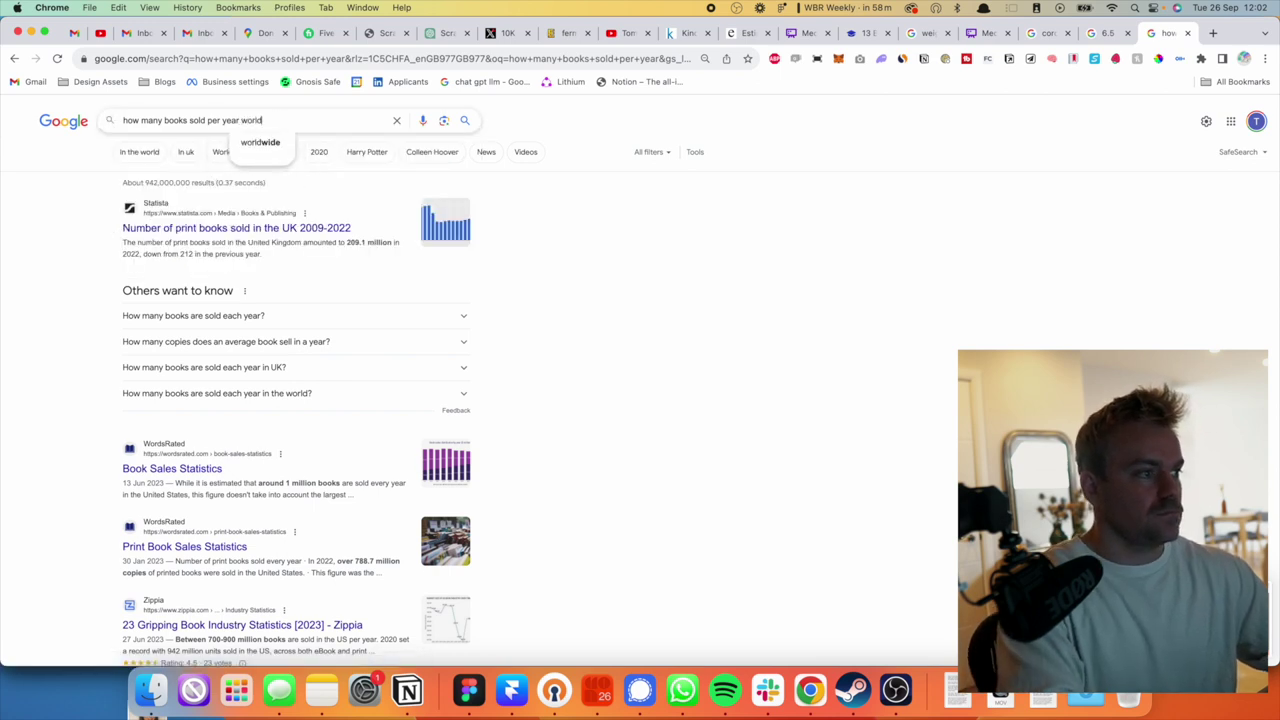
pyautogui.write('wide')
pyautogui.press('Return')
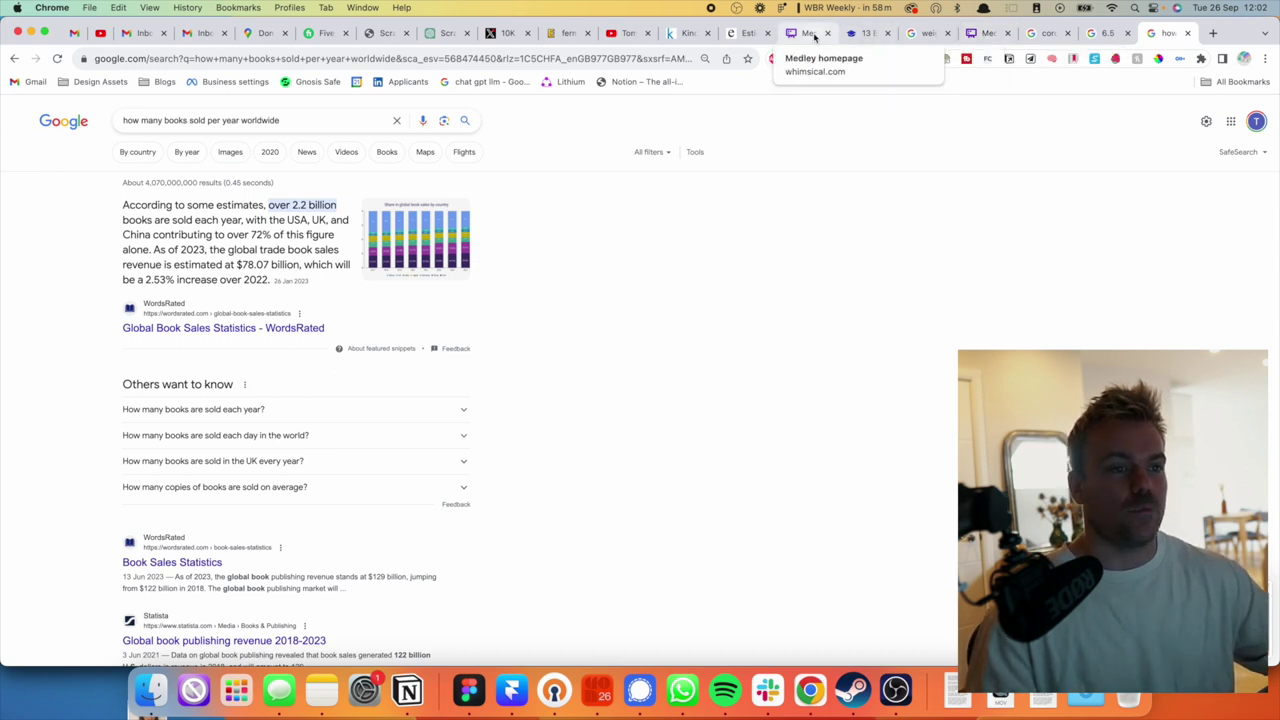
# Return to estimatooor.xyz and review the worked solution for yearly book sales, including its assumption about library books.
pyautogui.click(752, 38)
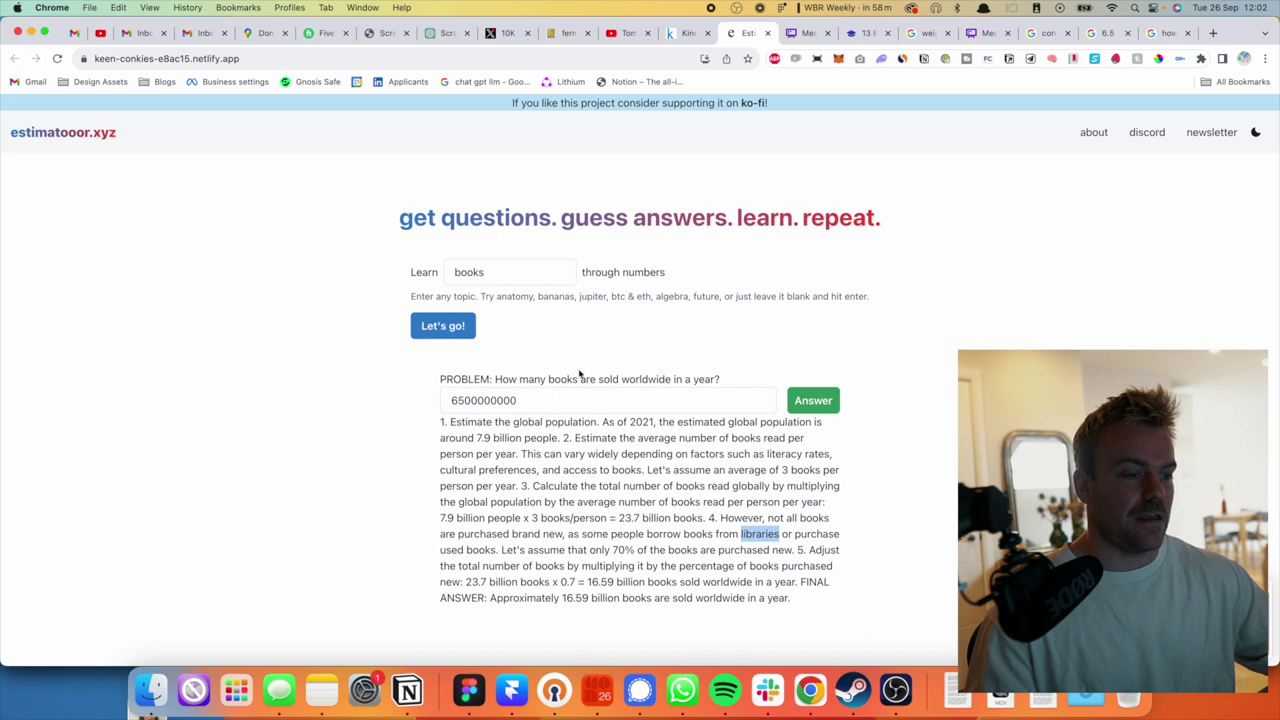
pyautogui.tripleClick(604, 530)
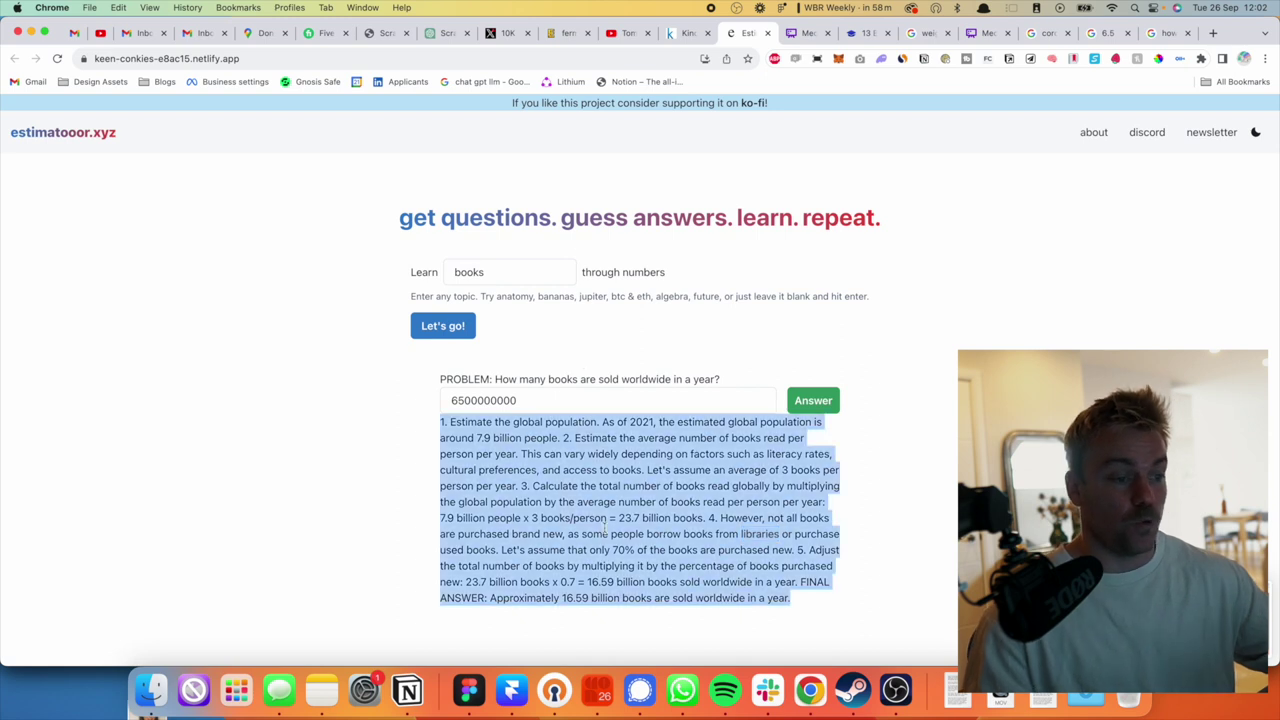
pyautogui.click(855, 519)
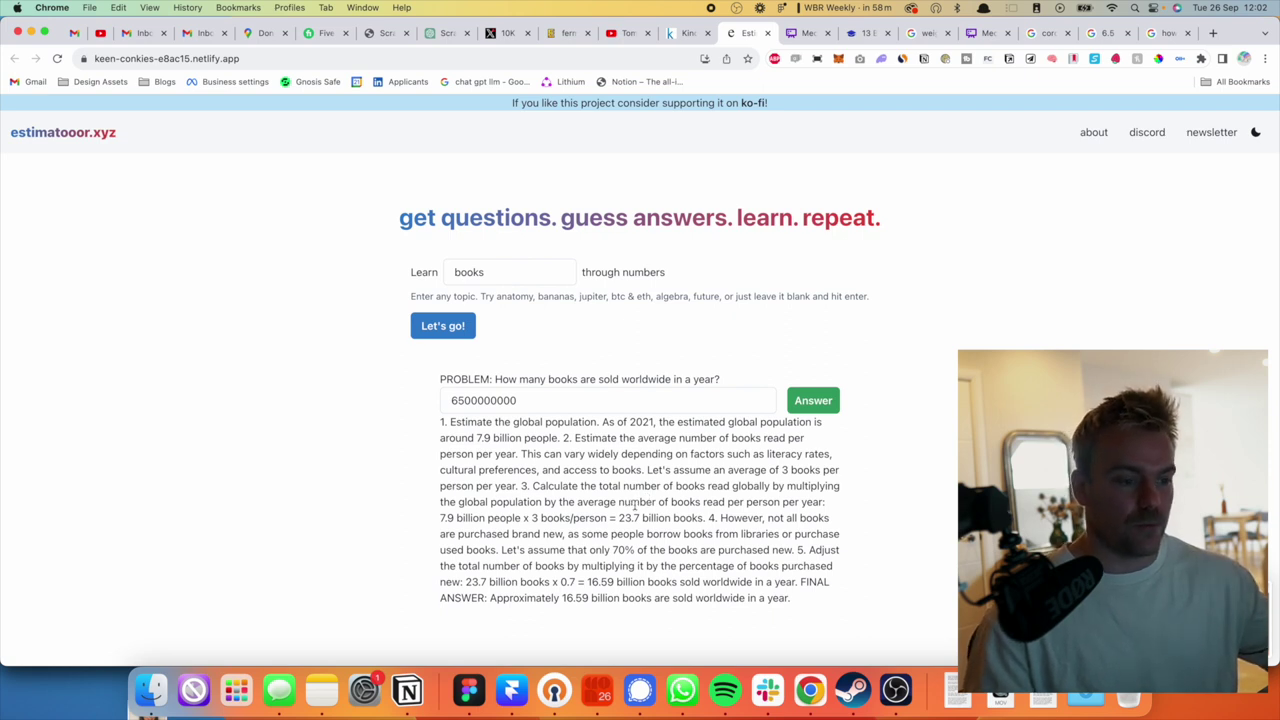
pyautogui.doubleClick(748, 533)
pyautogui.click(748, 533)
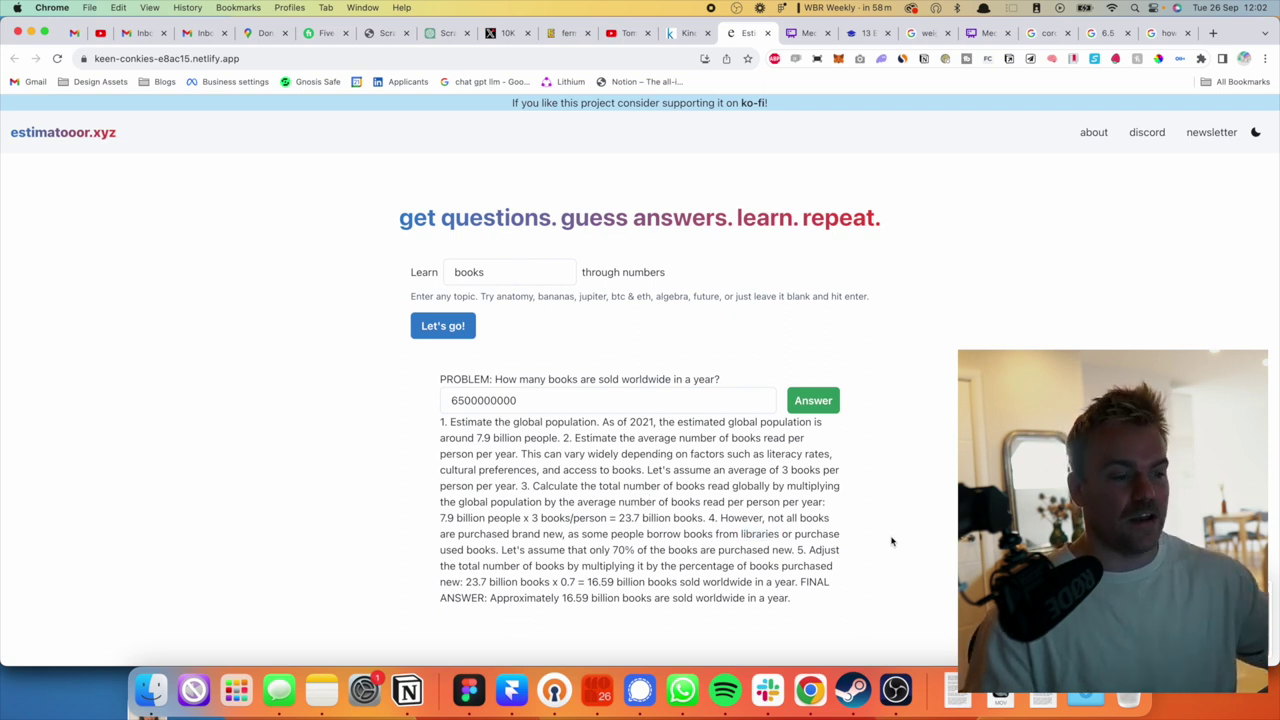